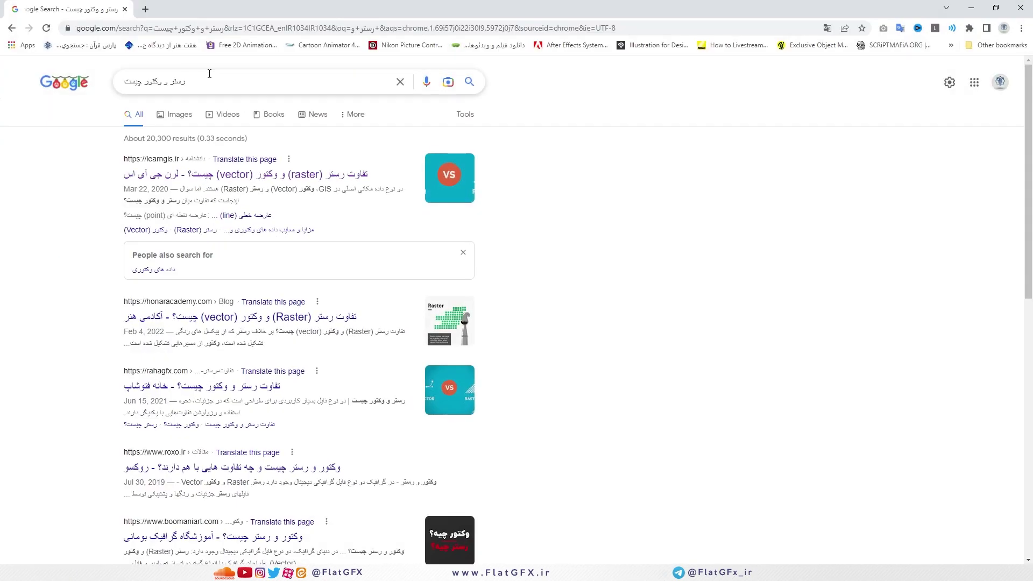
- Minimize the browser's raster and vector search results and switch to the blank document in Photoshop
drag(185, 81, 127, 79)
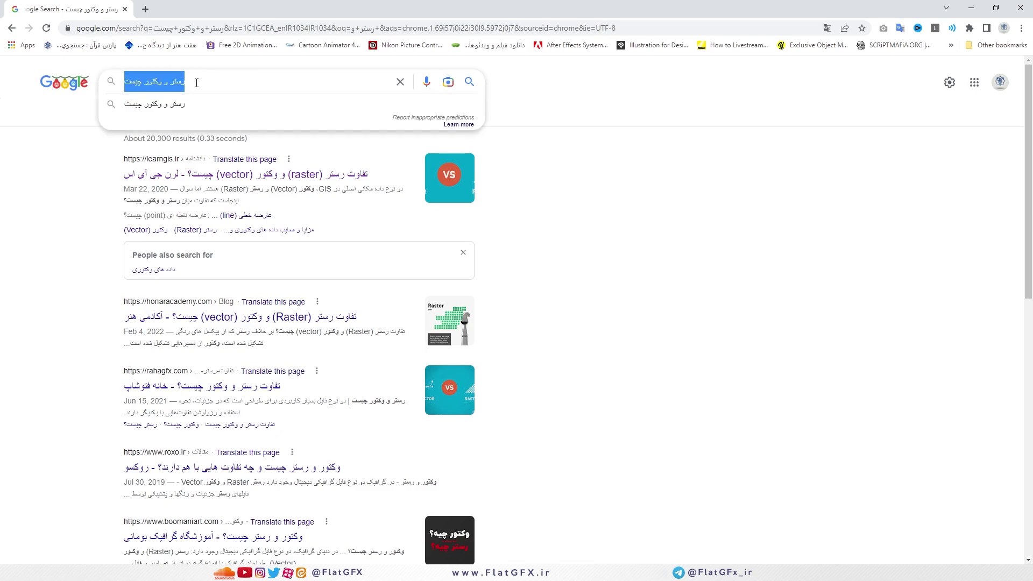
click(554, 217)
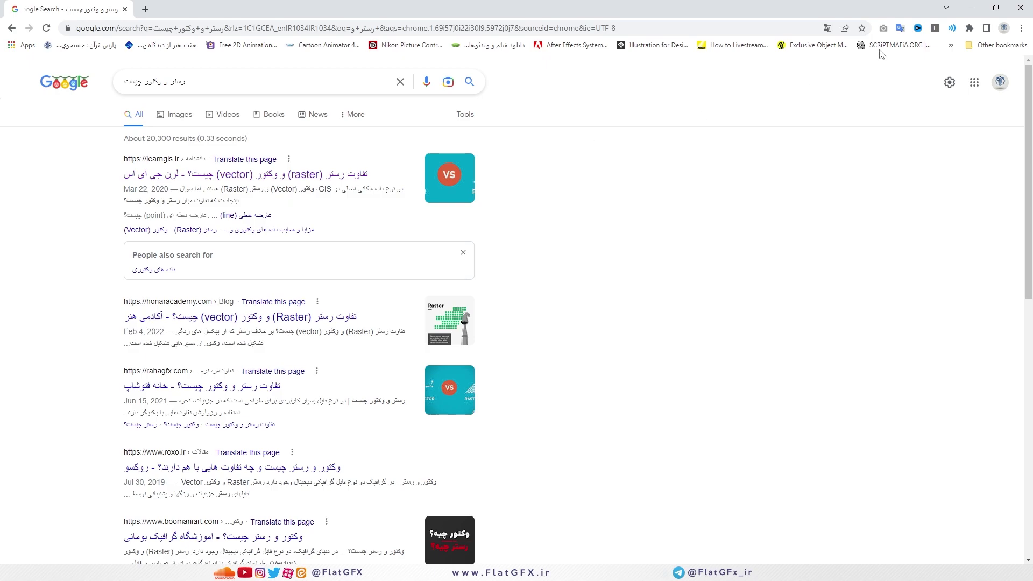
click(970, 9)
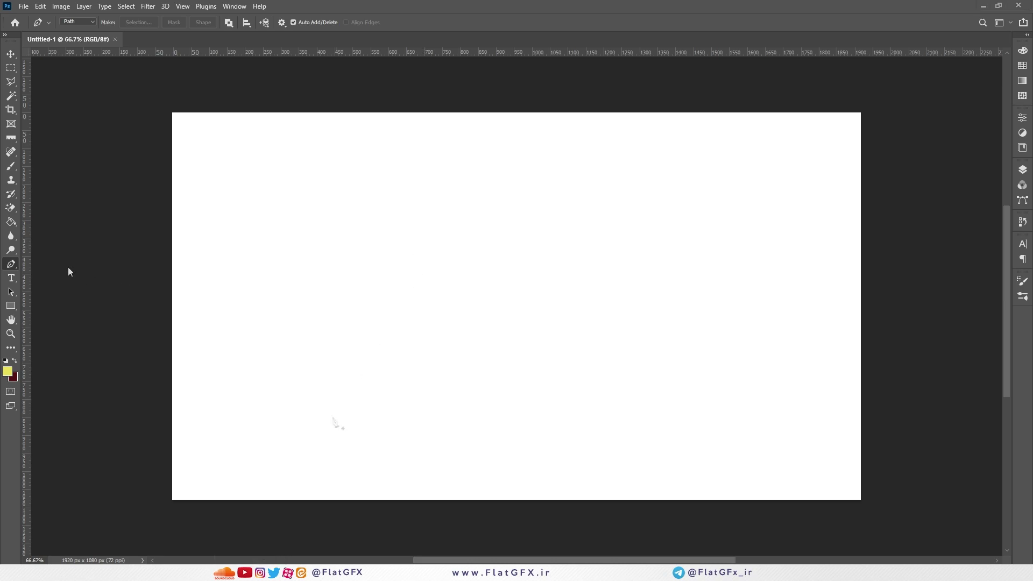
- Draw a closed four-point path with the Pen tool in the middle of the canvas, with straight top and left edges and curved right and bottom edges
right_click(12, 266)
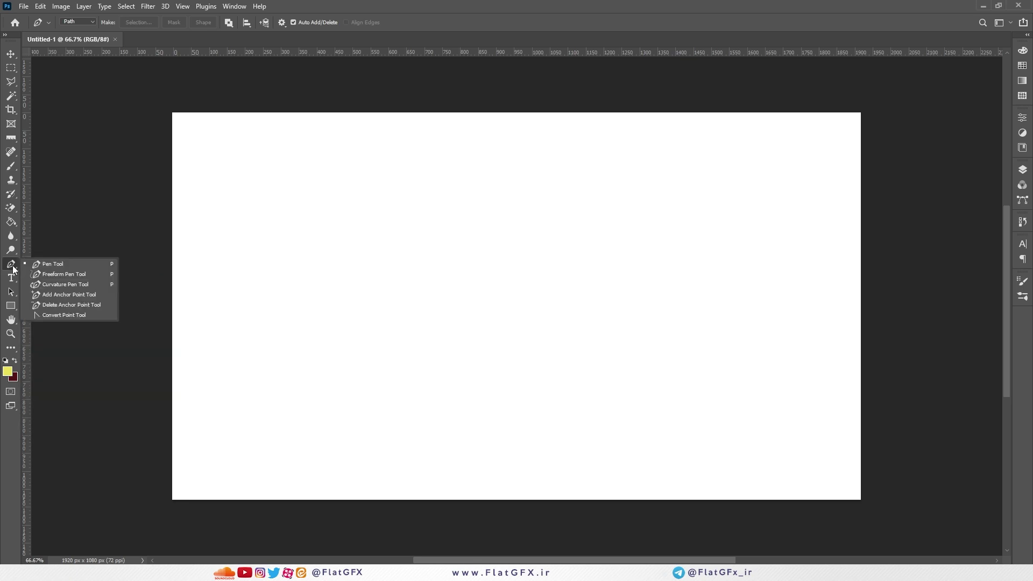
click(49, 267)
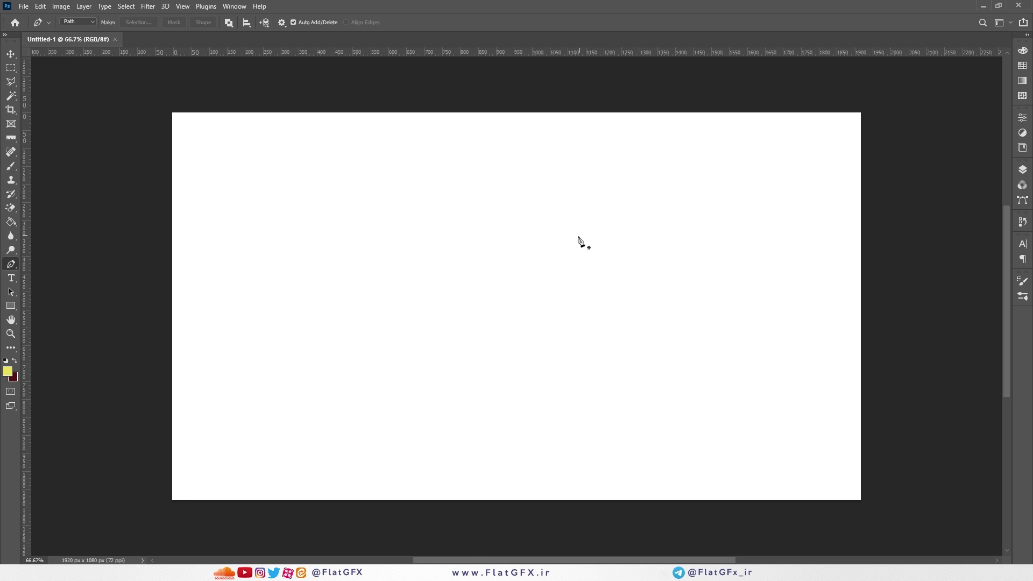
click(672, 205)
click(419, 211)
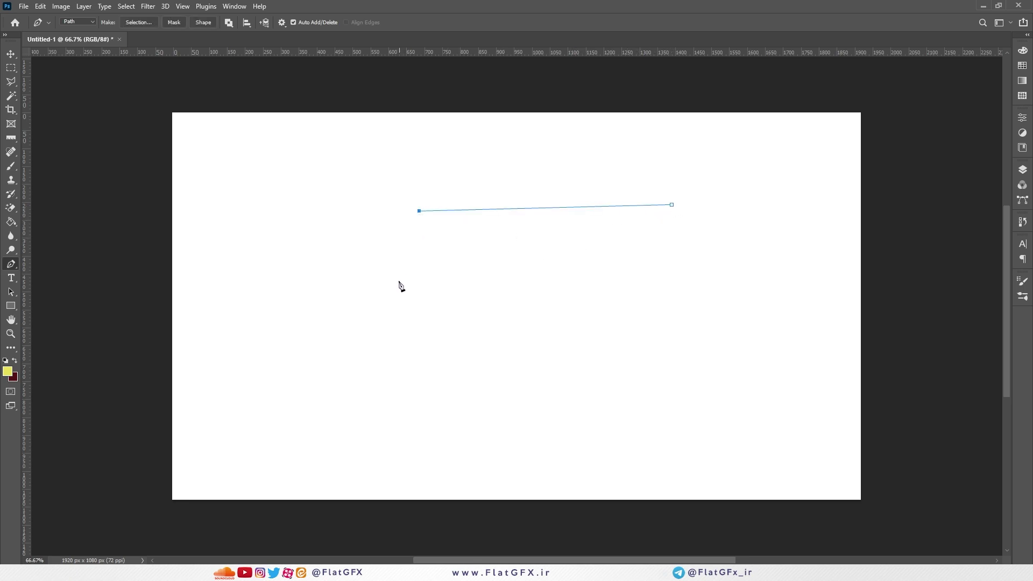
click(381, 343)
click(680, 334)
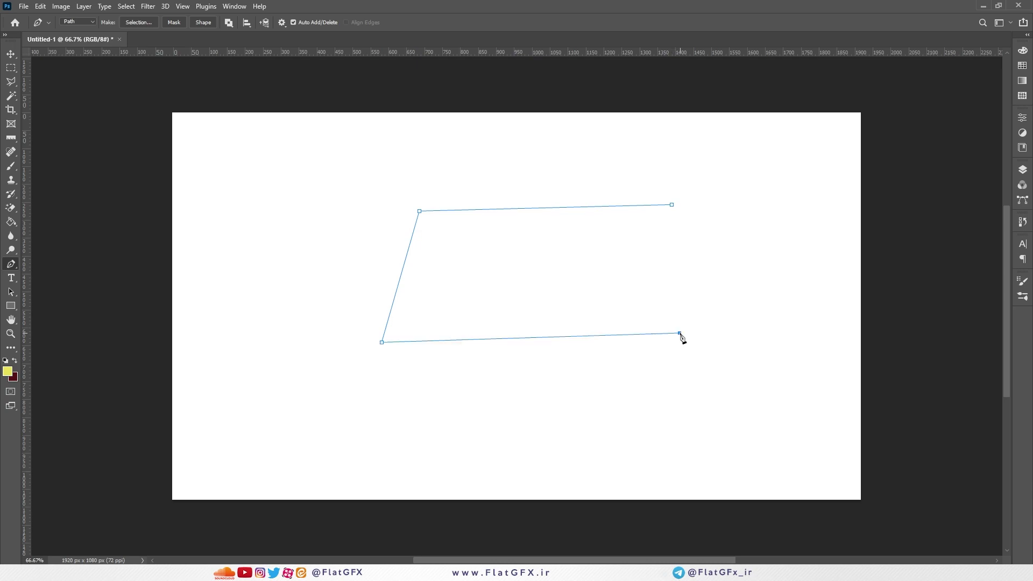
drag(680, 334, 733, 237)
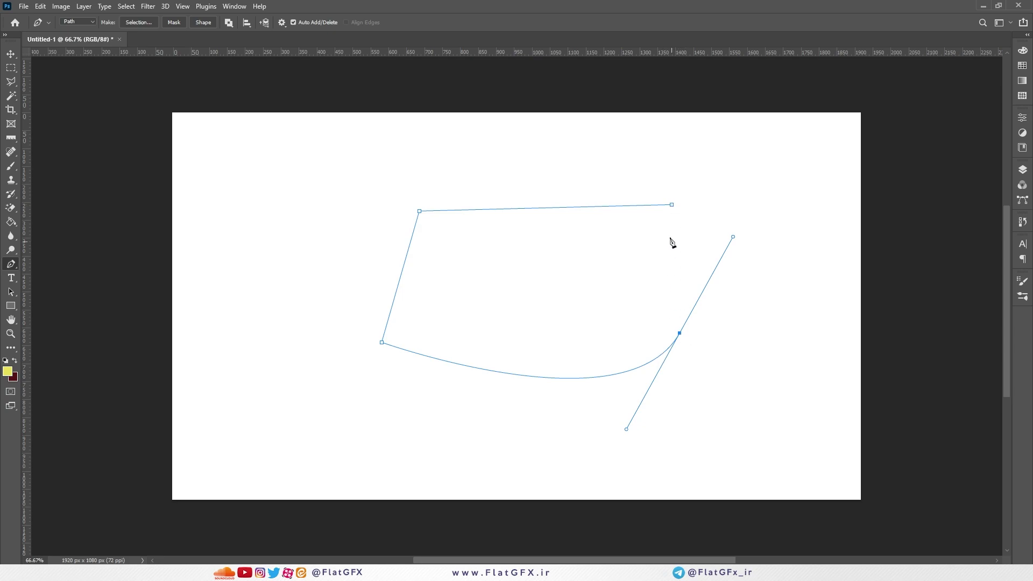
click(673, 206)
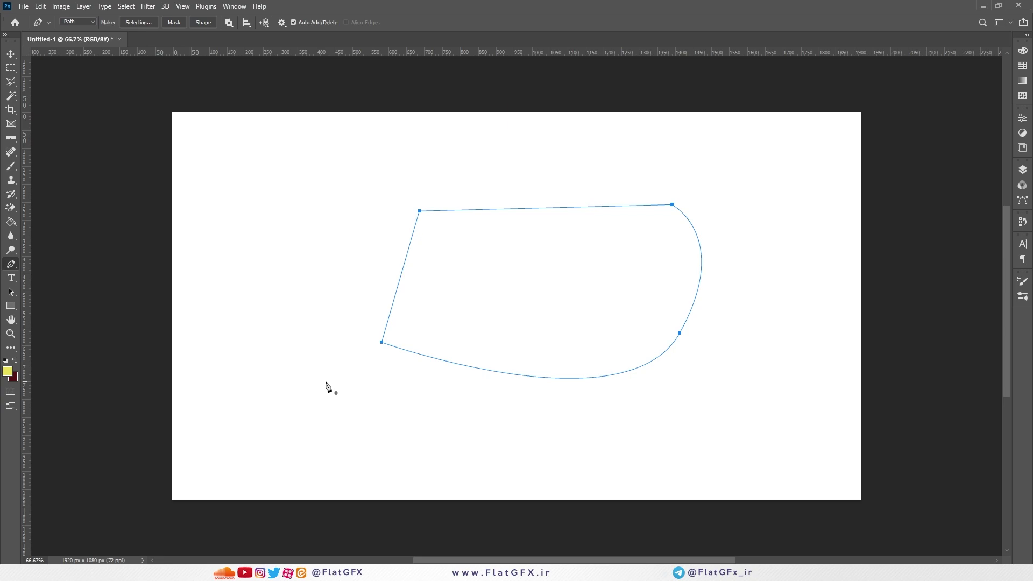
- Examine the Make Selection options for the closed path without applying them
click(634, 206)
right_click(12, 264)
click(57, 264)
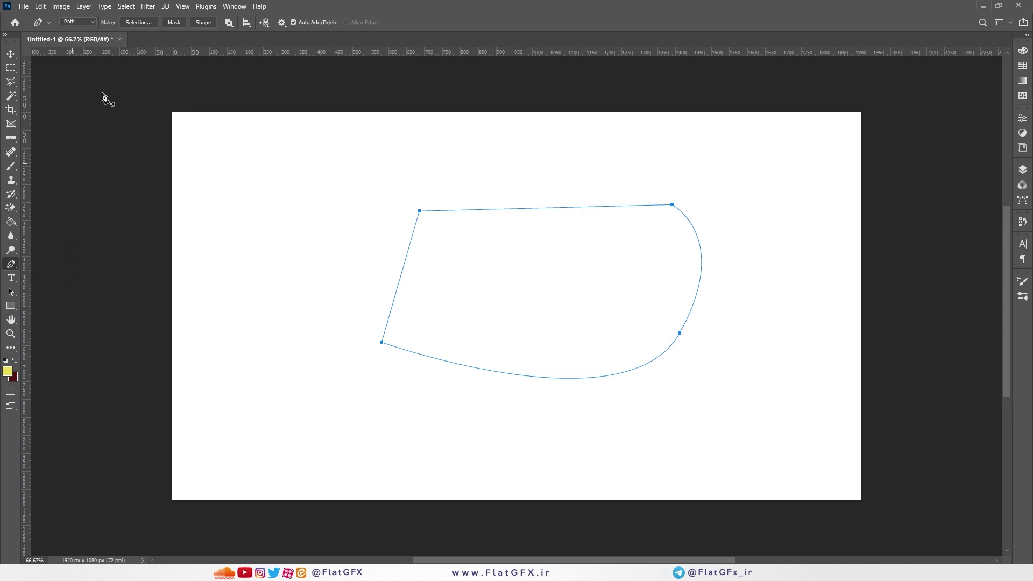
click(138, 22)
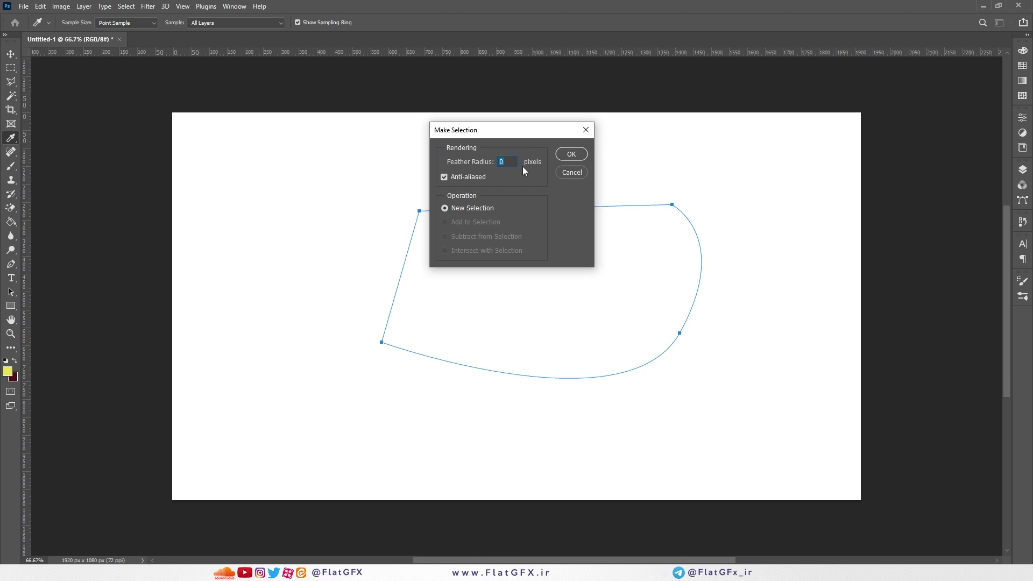
click(473, 209)
click(560, 172)
- Draw a rectangular marquee over the path's upper-left corner and try the Intersect with Selection option for the path
key(m)
mouse_move(533, 173)
mouse_down()
mouse_move(369, 249)
mouse_move(341, 276)
mouse_up()
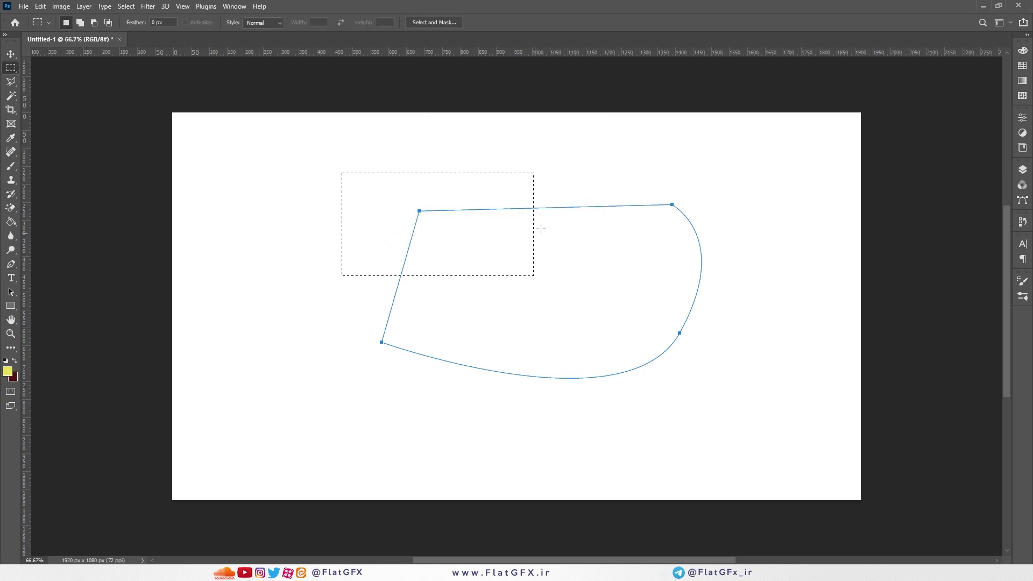
click(10, 264)
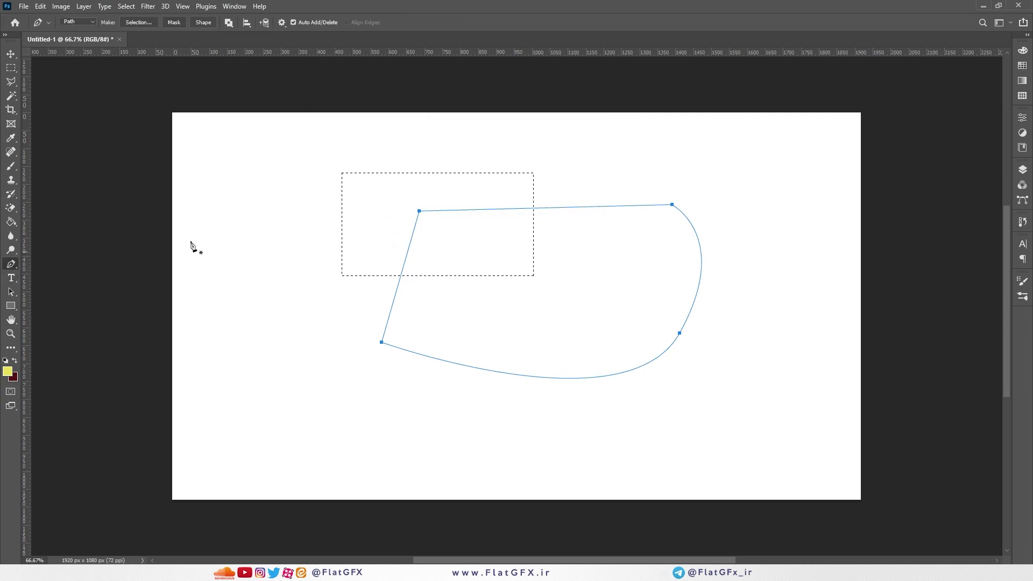
right_click(548, 207)
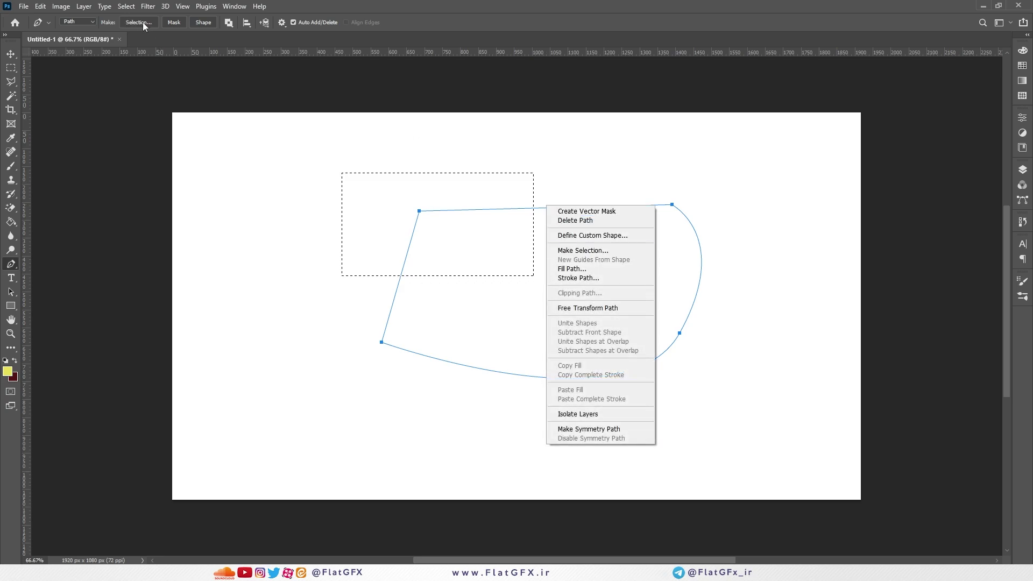
click(215, 38)
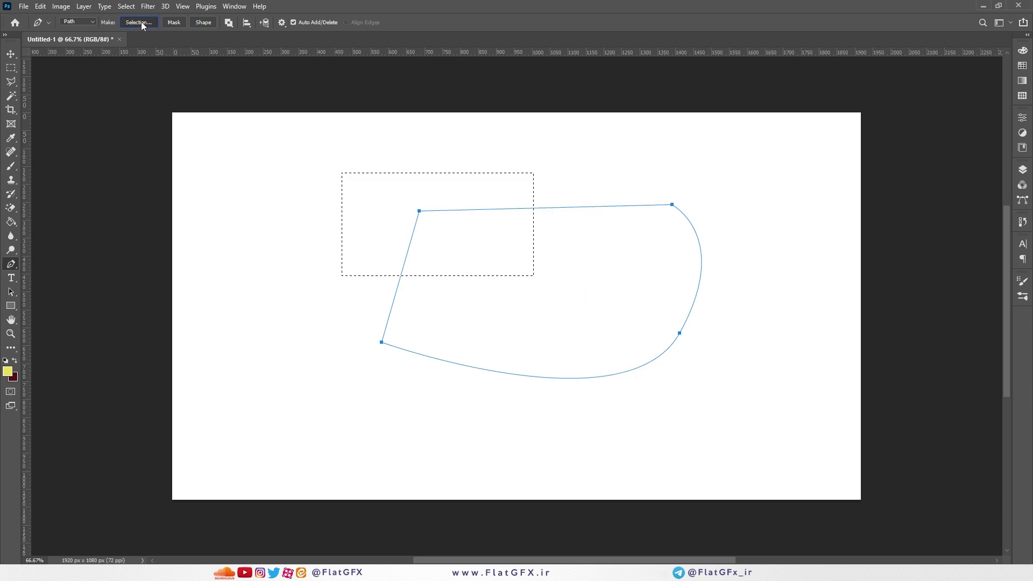
click(141, 22)
click(474, 249)
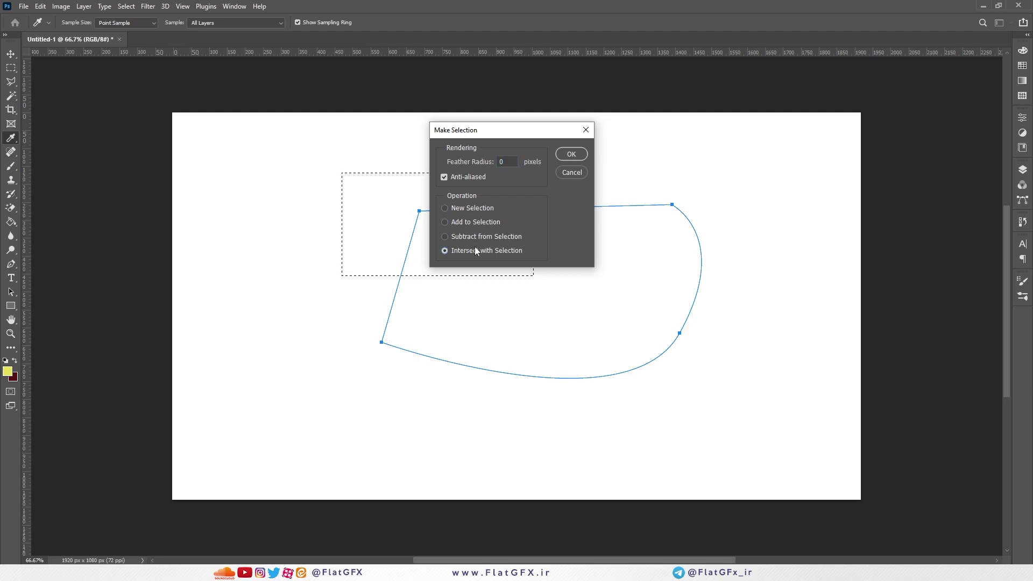
click(572, 173)
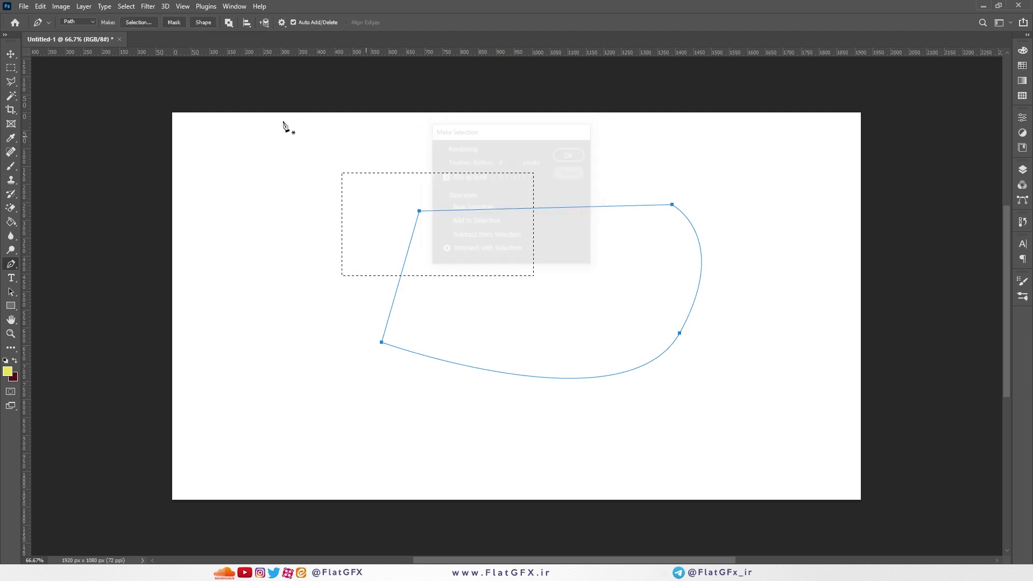
click(11, 68)
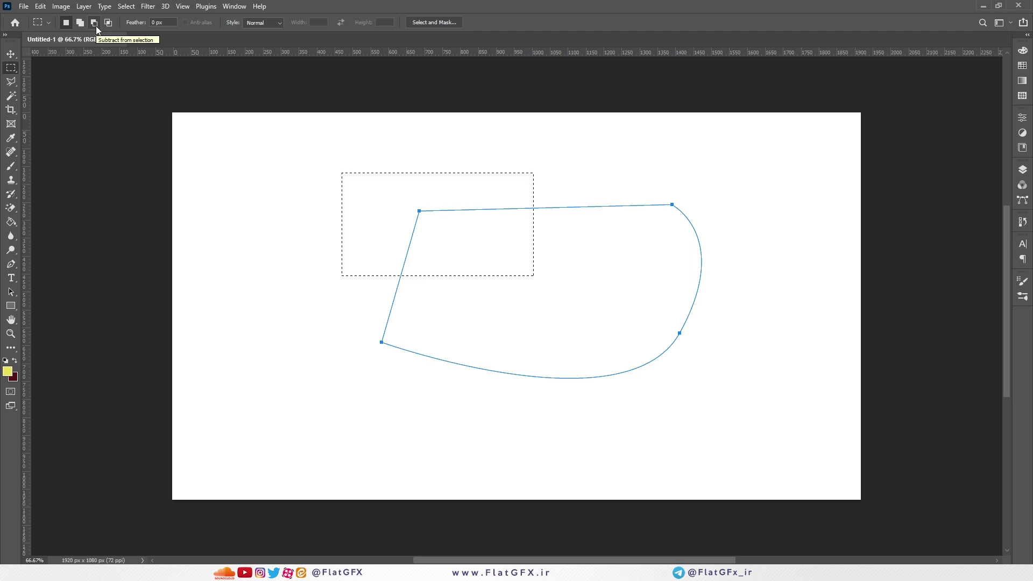
- Convert the closed path into a new anti-aliased selection with a 0-pixel feather radius
click(11, 264)
right_click(451, 210)
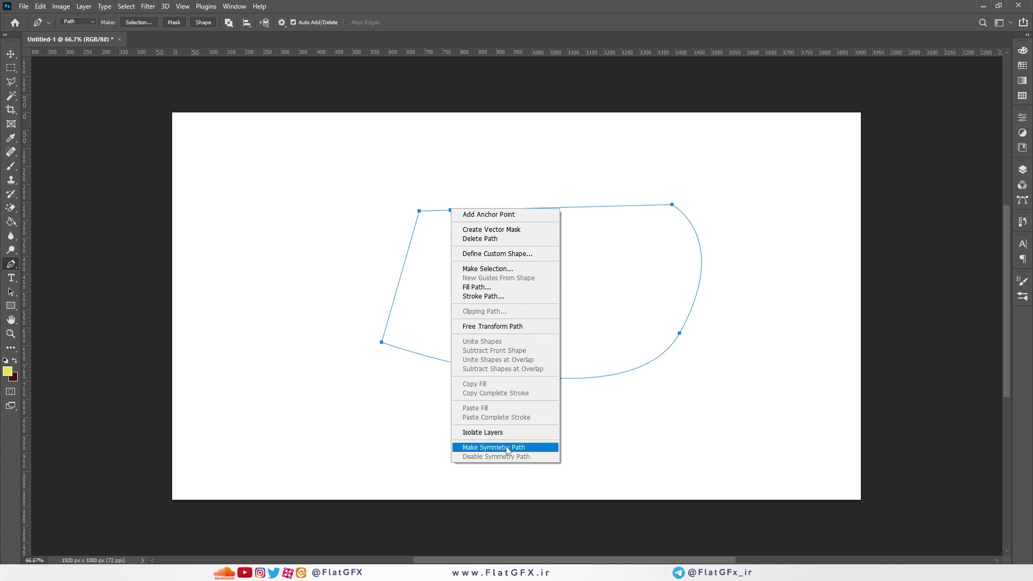
click(137, 24)
click(140, 22)
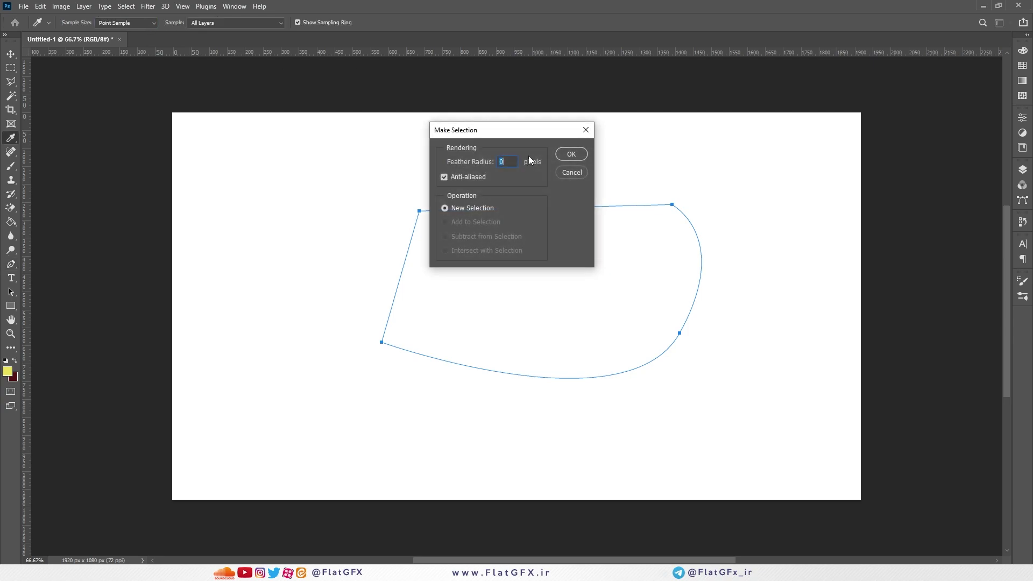
click(573, 154)
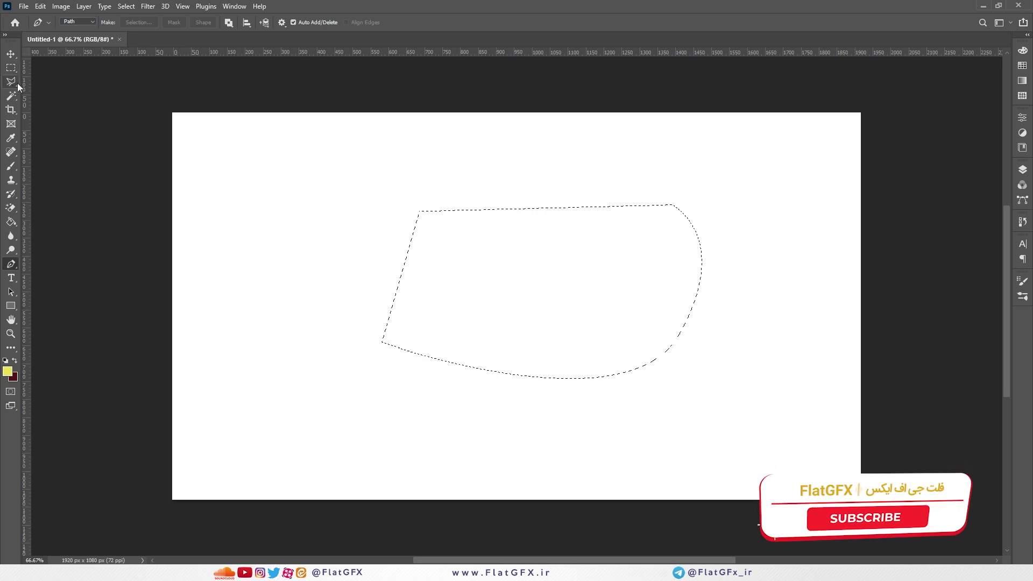
- Try to trace a large rounded outline over the selection's right half with the Magnetic Lasso tool
scroll(696, 340, up, 3)
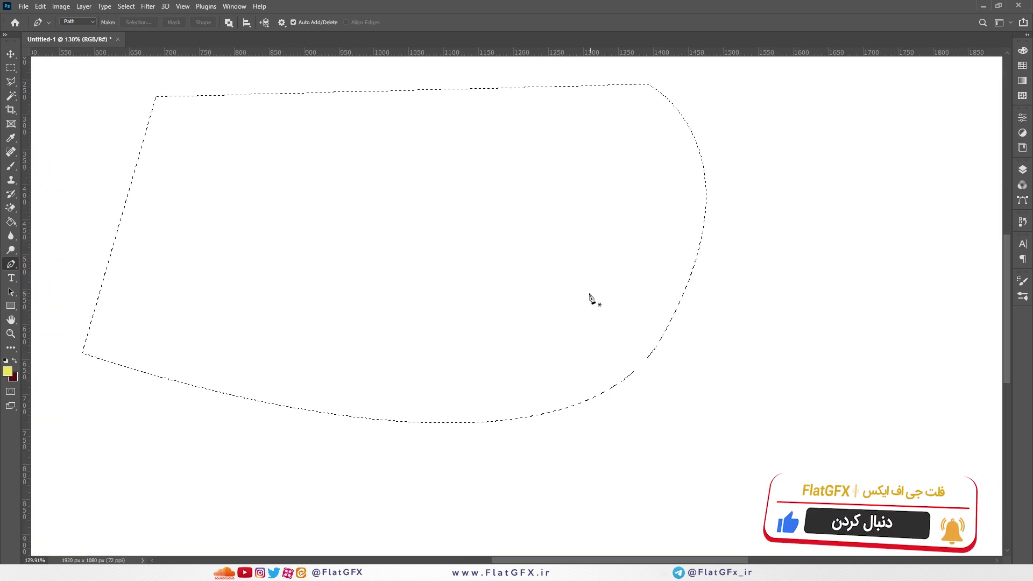
click(10, 84)
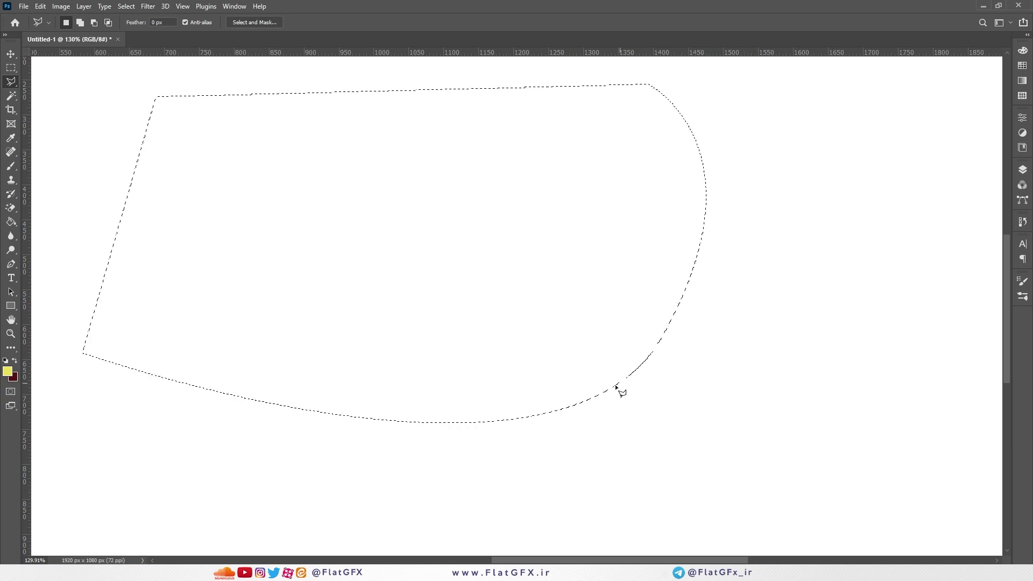
scroll(629, 186, left, 3)
scroll(630, 187, up, 1)
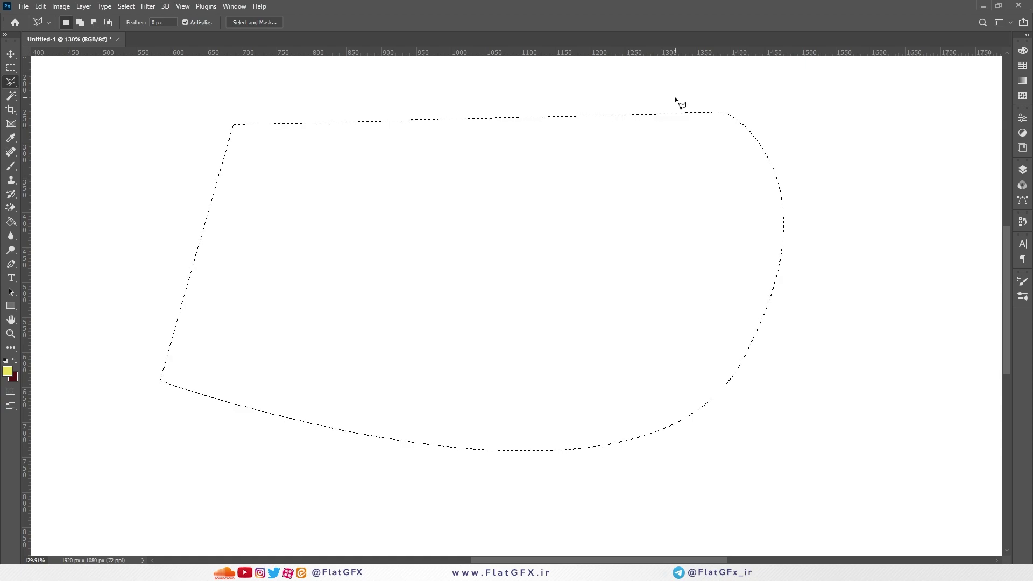
right_click(11, 85)
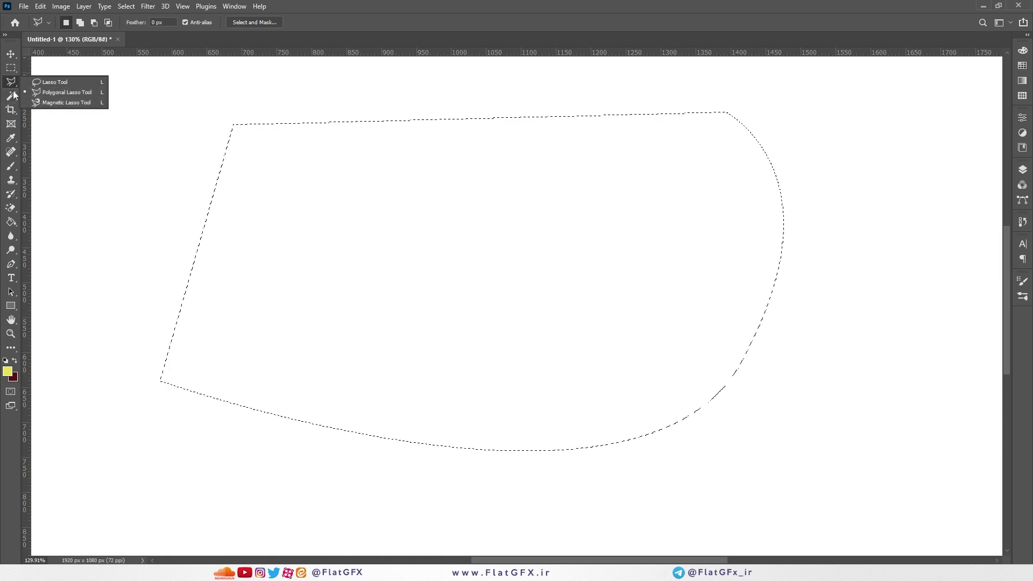
click(54, 103)
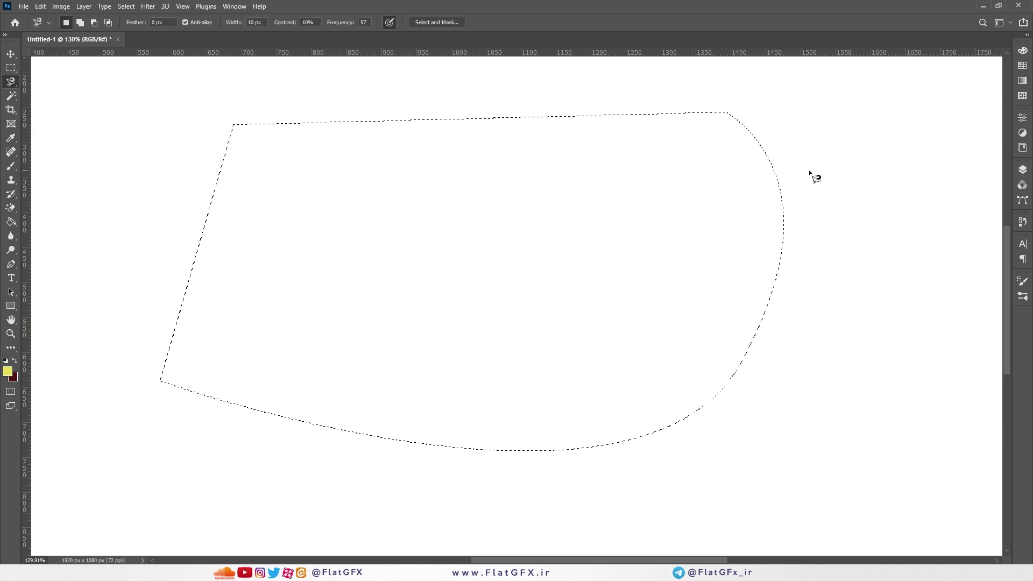
click(806, 122)
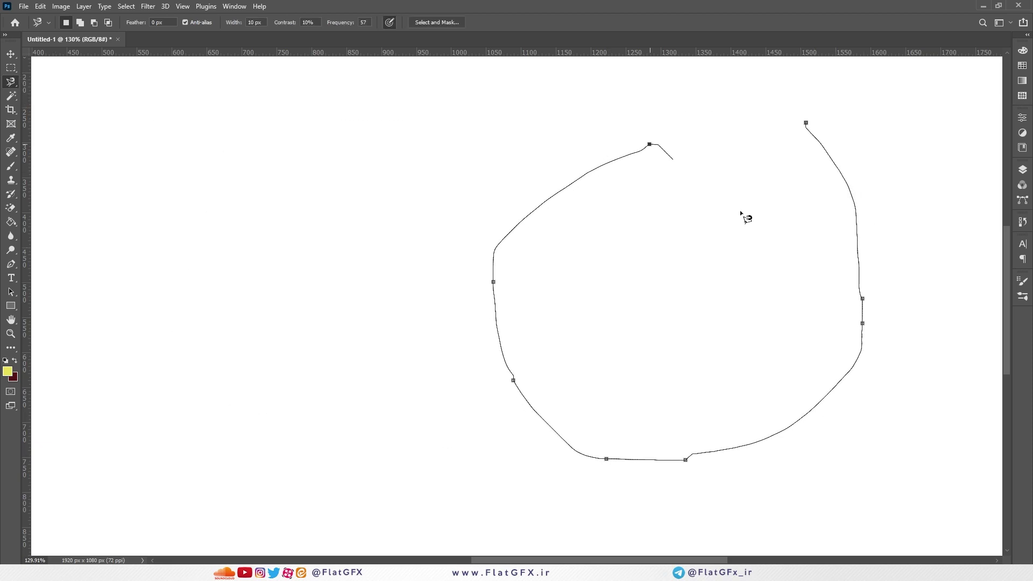
key(Escape)
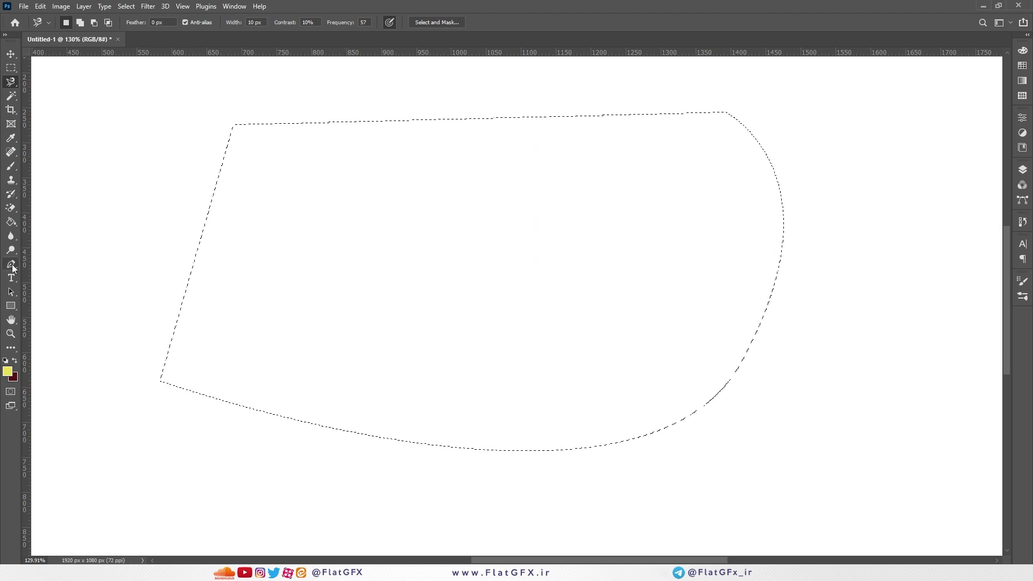
- Clear the selection and draw a closed, bean-shaped path with five anchor points using the Pen tool
key(p)
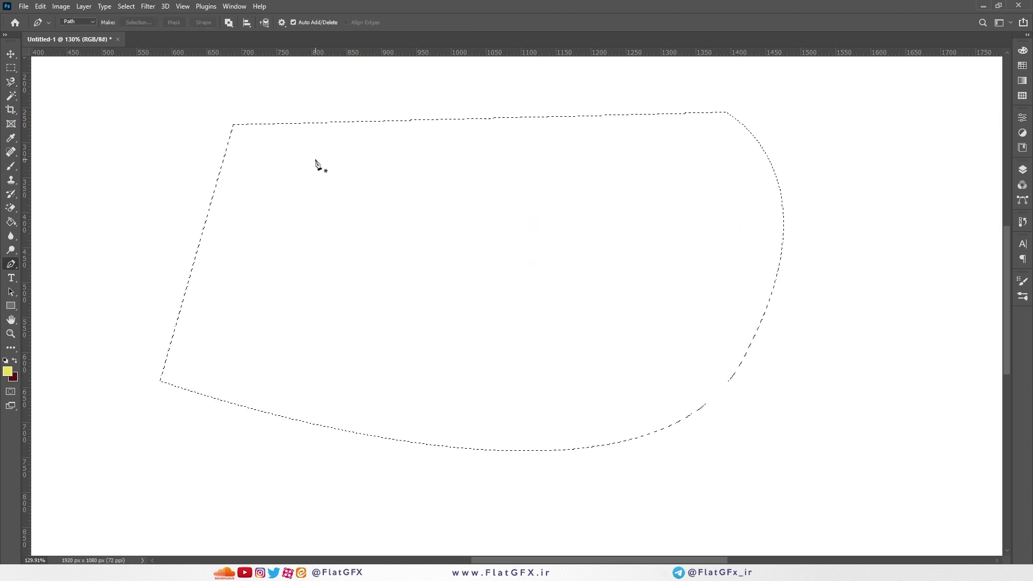
key(ctrl+d)
click(563, 119)
drag(742, 194, 774, 296)
drag(596, 387, 466, 358)
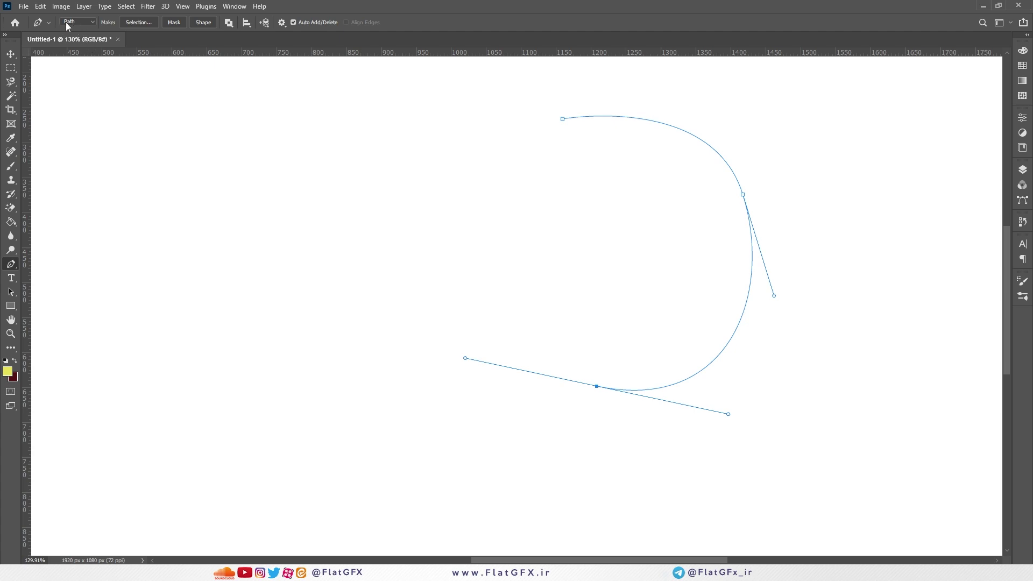
drag(337, 297, 197, 304)
drag(391, 116, 552, 125)
click(562, 120)
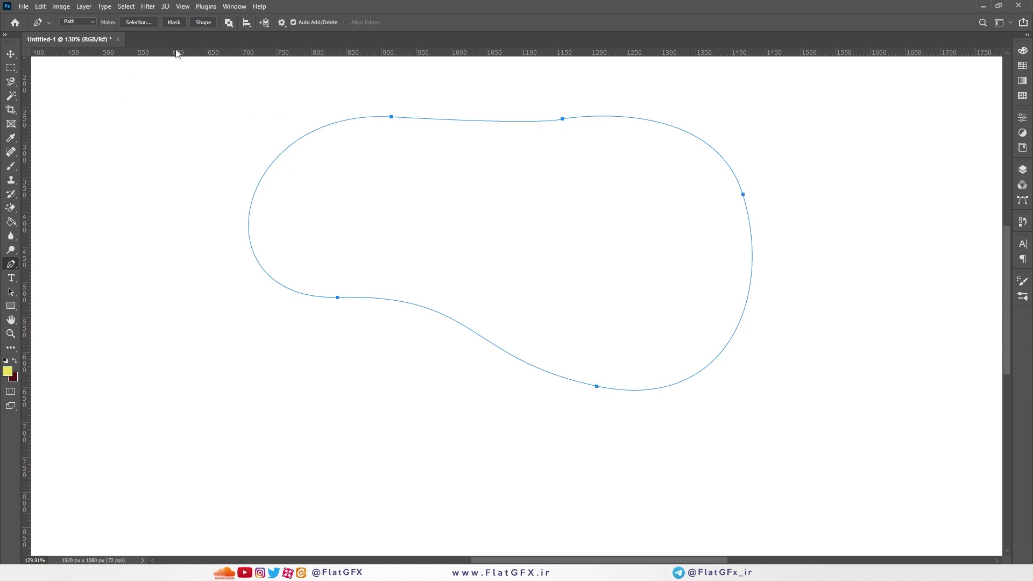
- Try the bean-shaped path as a vector mask on the background layer, and undo the mask after viewing its options
click(175, 22)
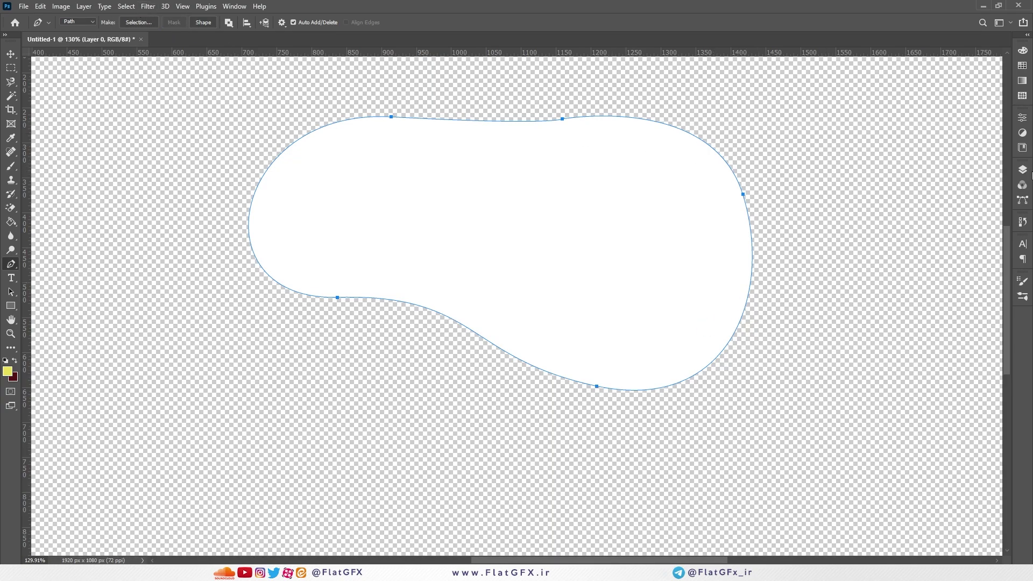
click(1023, 170)
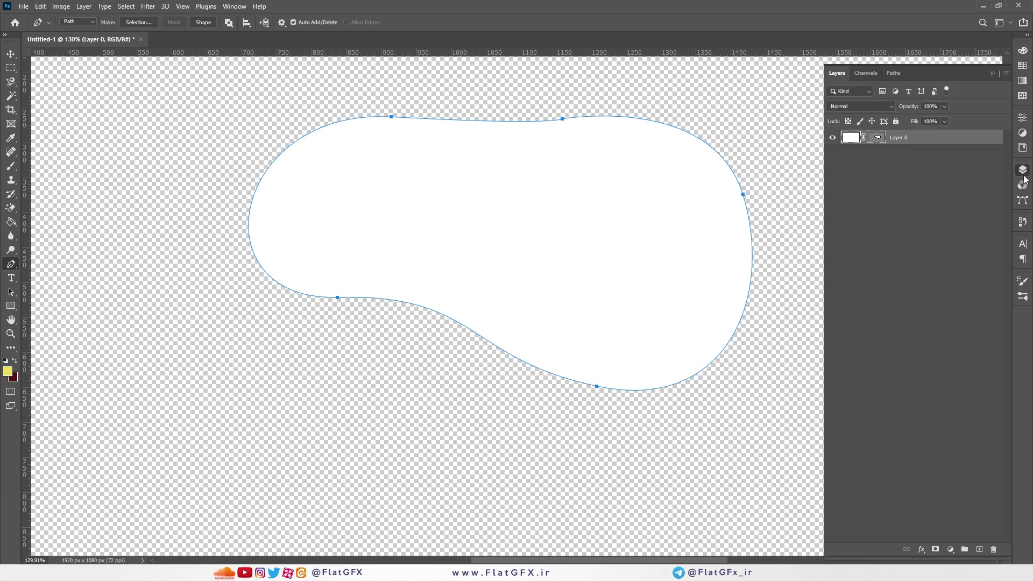
right_click(878, 137)
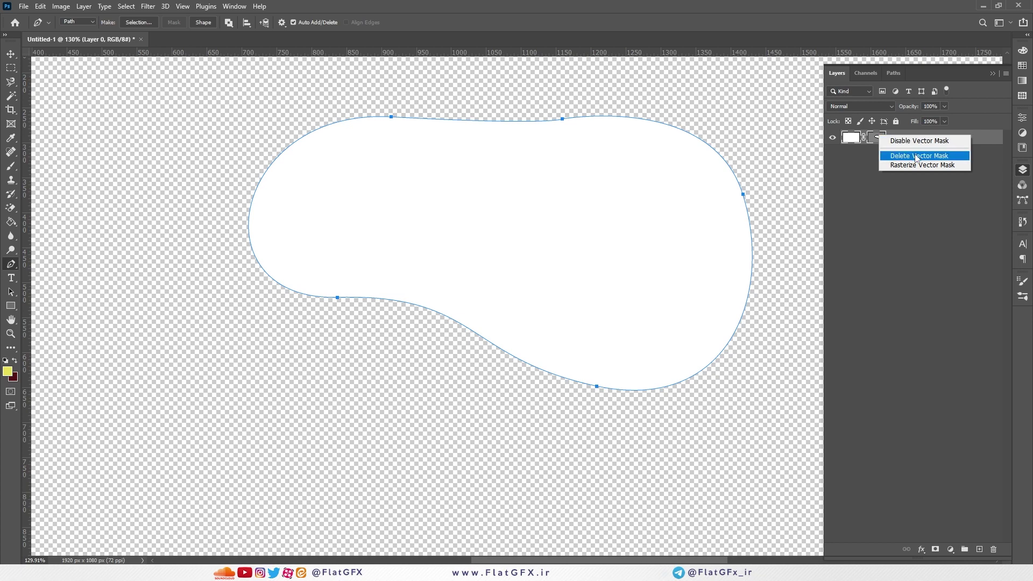
click(897, 225)
key(ctrl+z)
- Add a new empty layer above the background
click(979, 549)
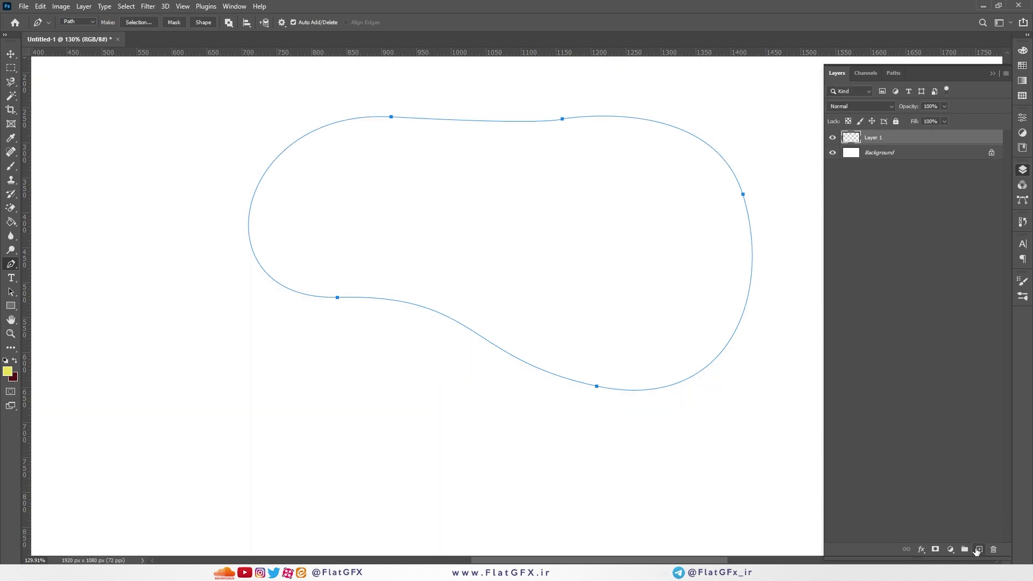
- Fill the new layer with yellow and cut a rectangular area around the path's left part onto its own layer
key(g)
click(384, 170)
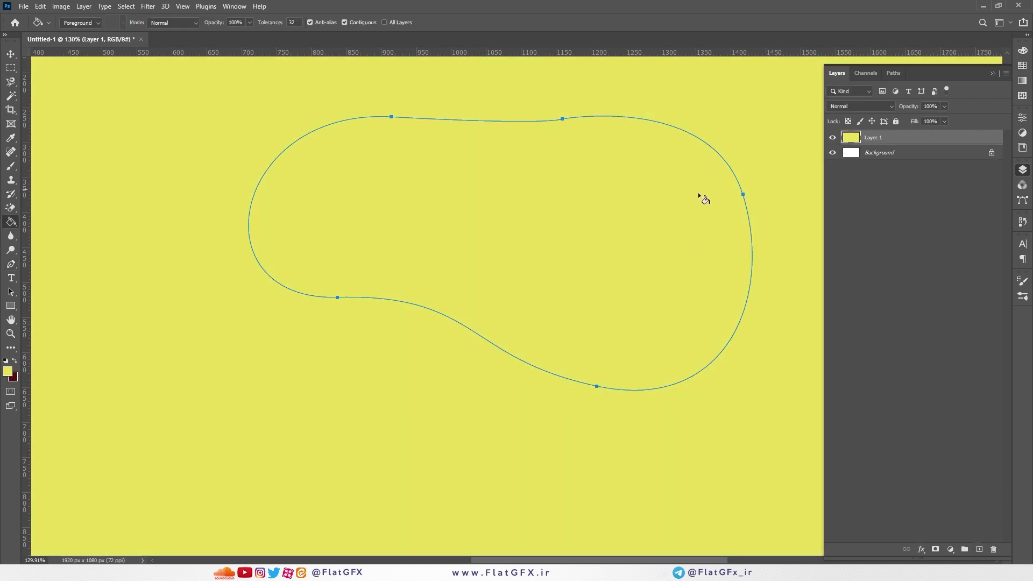
key(m)
drag(165, 162, 442, 351)
right_click(320, 245)
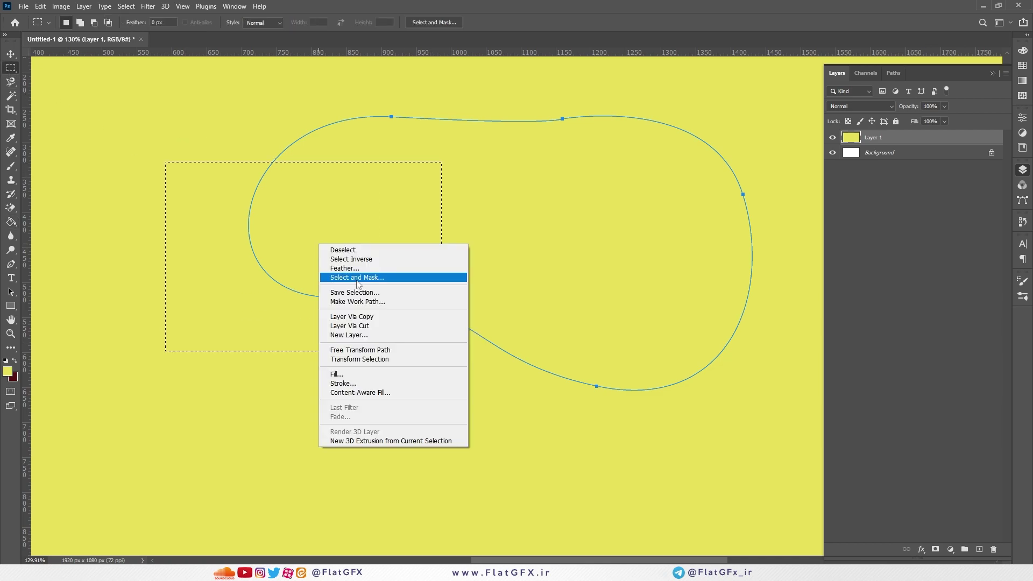
click(375, 326)
- Delete the bean-shaped path and the leftover yellow layer beneath the cut-out rectangle
click(892, 152)
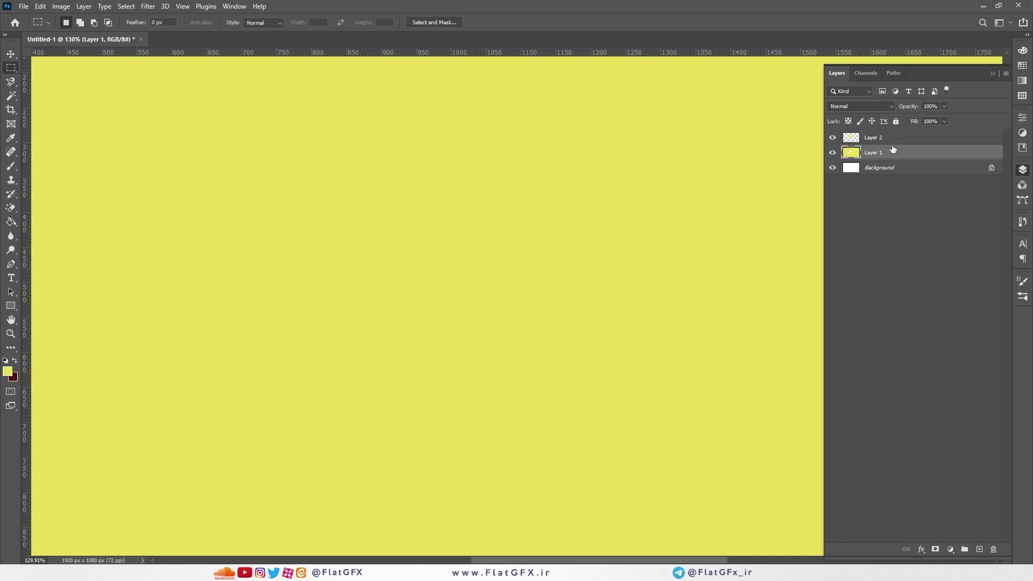
click(896, 139)
click(887, 153)
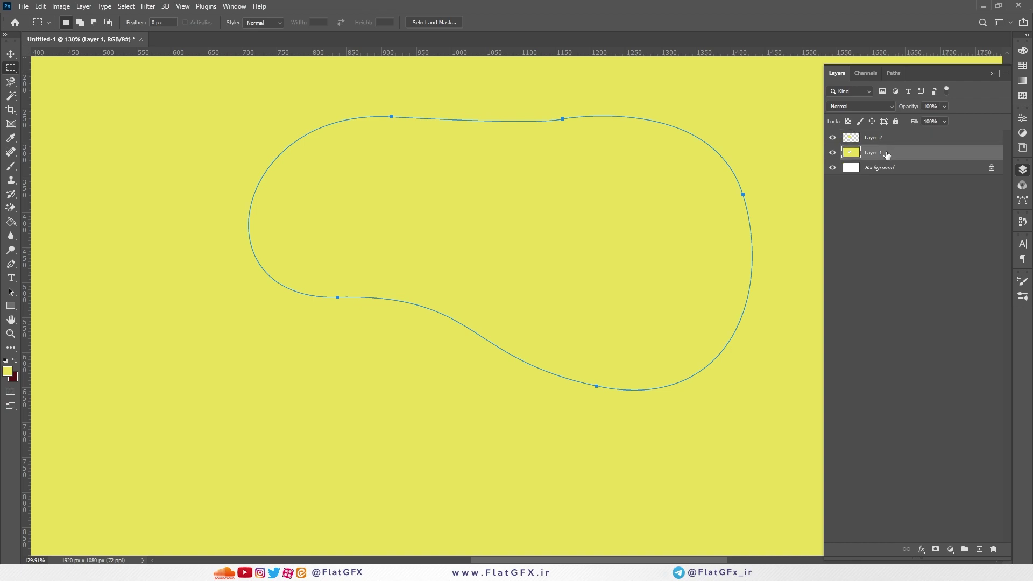
key(Delete)
key(Delete)
- Move the yellow rectangle to the right, towards the middle of the visible canvas
click(888, 138)
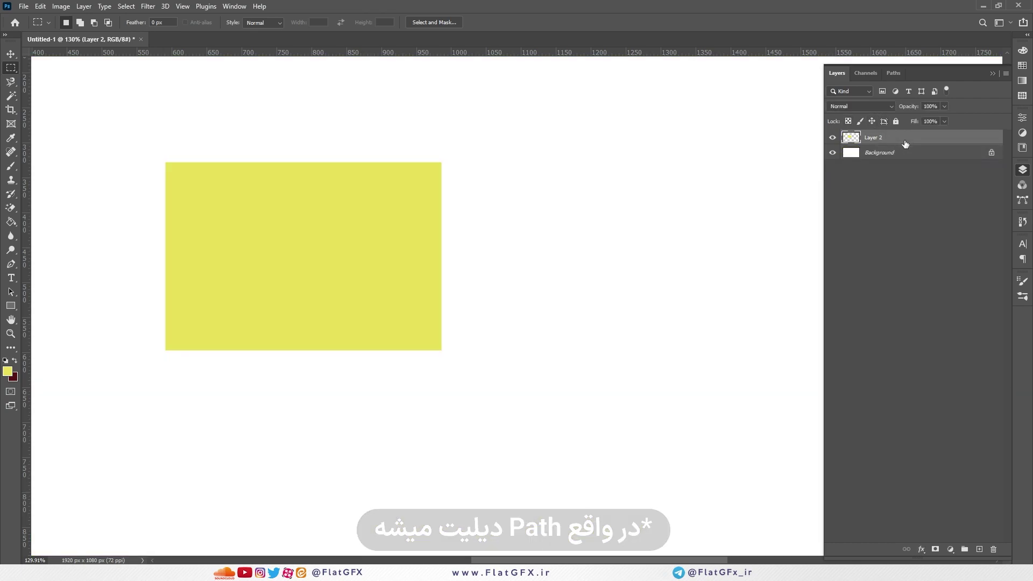
click(11, 54)
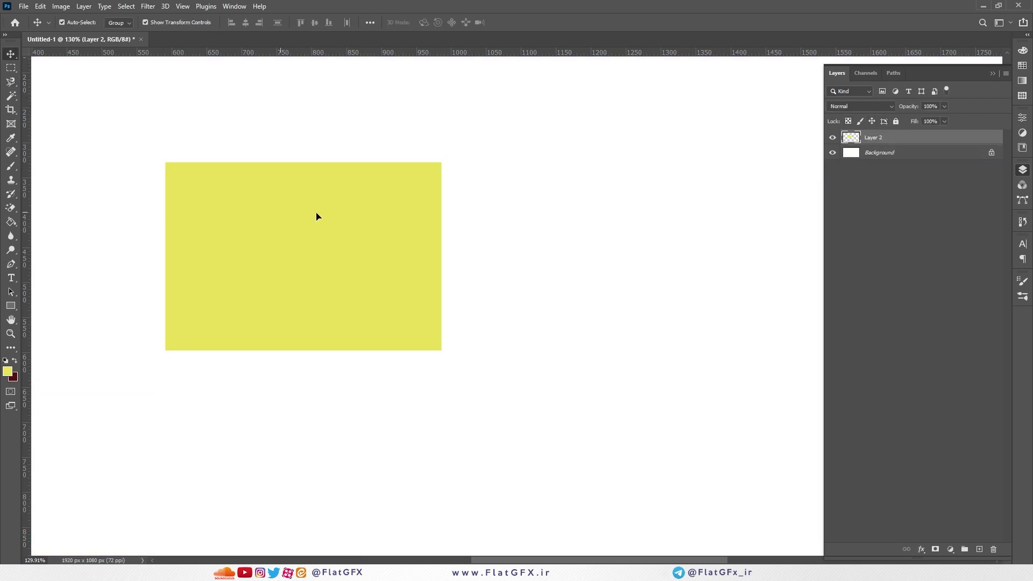
drag(282, 215, 400, 219)
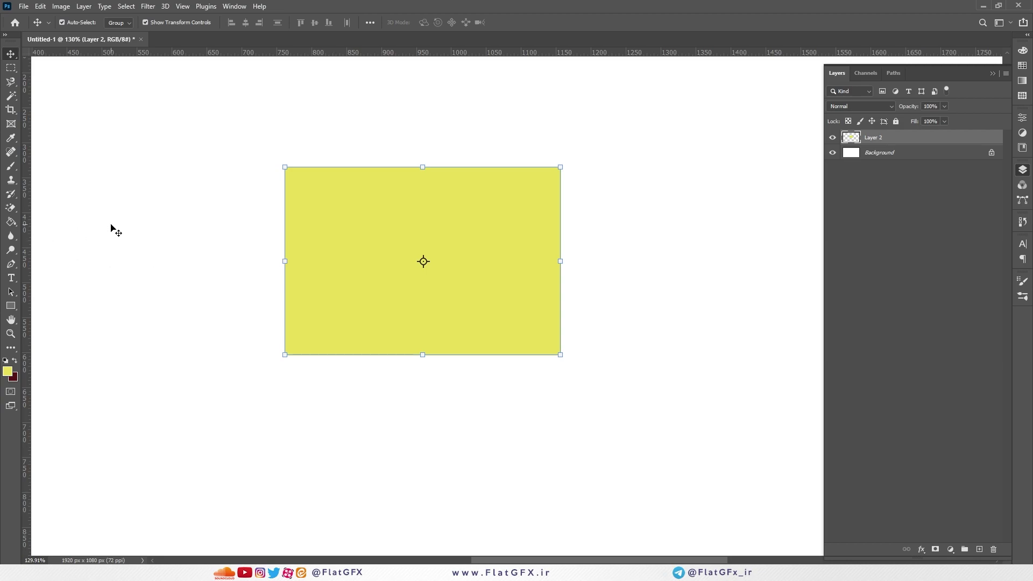
- Try painting on a layer mask over the rectangle's right side, remove the mask, and look at the layer's options
click(937, 550)
key(b)
mouse_move(507, 158)
mouse_down()
mouse_move(594, 246)
mouse_move(553, 354)
mouse_move(524, 361)
mouse_move(565, 209)
mouse_move(554, 255)
mouse_move(485, 367)
mouse_move(560, 311)
mouse_move(363, 360)
mouse_move(278, 307)
mouse_move(303, 166)
mouse_move(295, 242)
mouse_move(351, 336)
mouse_move(533, 308)
mouse_up()
key(Delete)
right_click(876, 140)
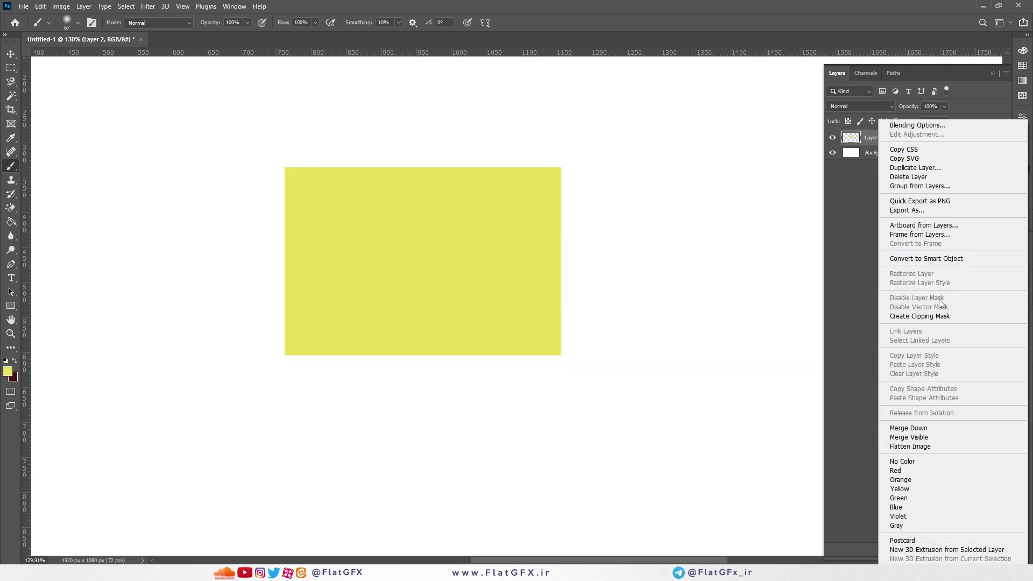
click(502, 5)
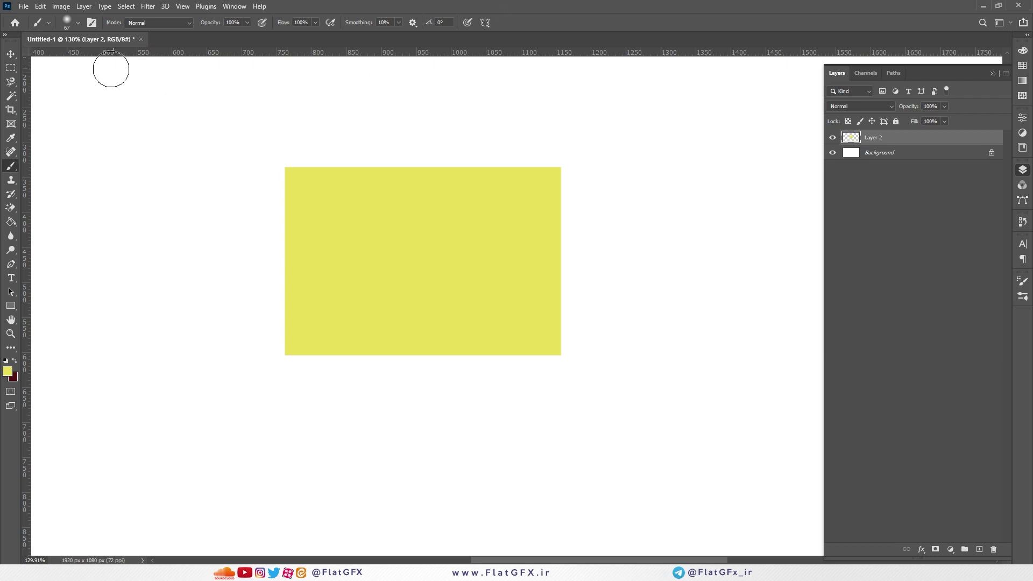
- Draw a closed, rounded path with six anchor points over the yellow rectangle using the Pen tool
click(11, 264)
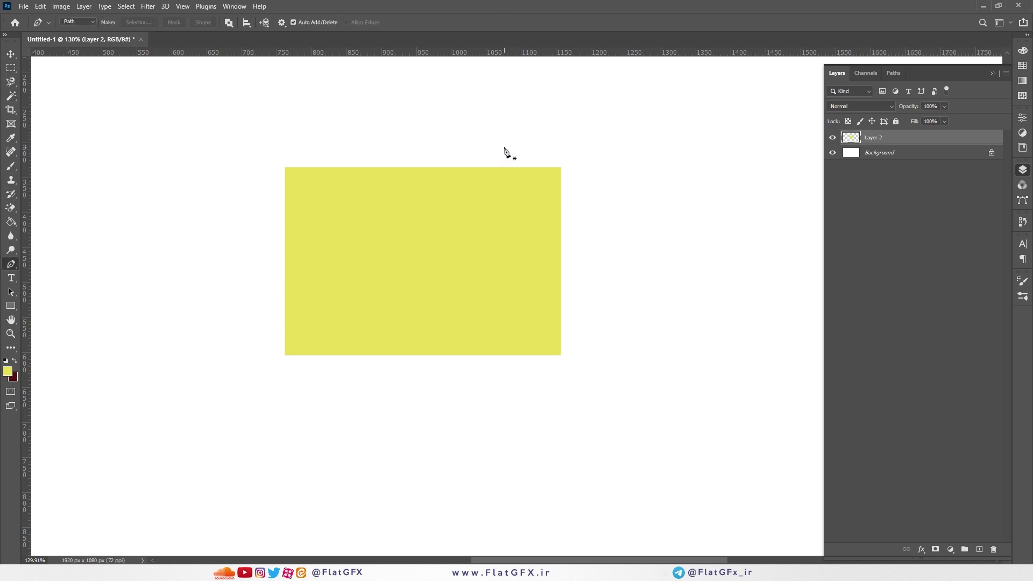
drag(449, 155, 518, 175)
drag(542, 213, 335, 335)
drag(290, 214, 331, 172)
click(450, 156)
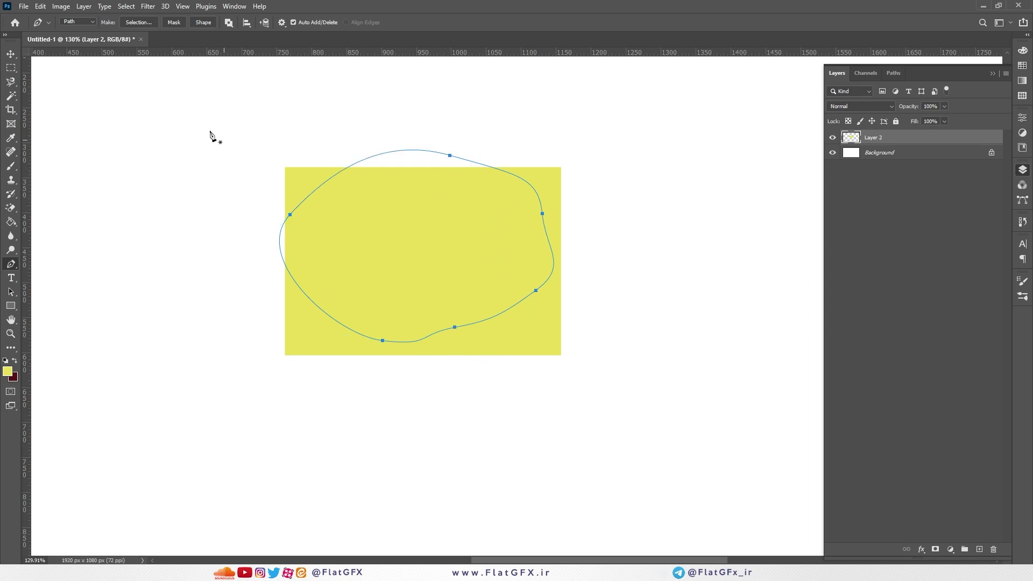
- Try the rounded path as a vector mask on the rectangle, view the Pen tool variants, and undo the mask
click(177, 23)
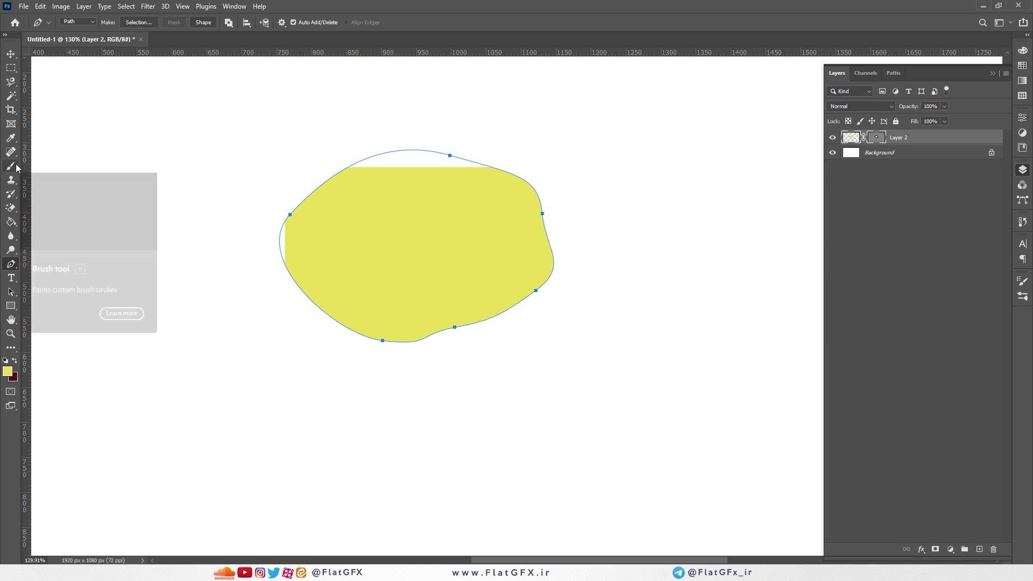
right_click(12, 265)
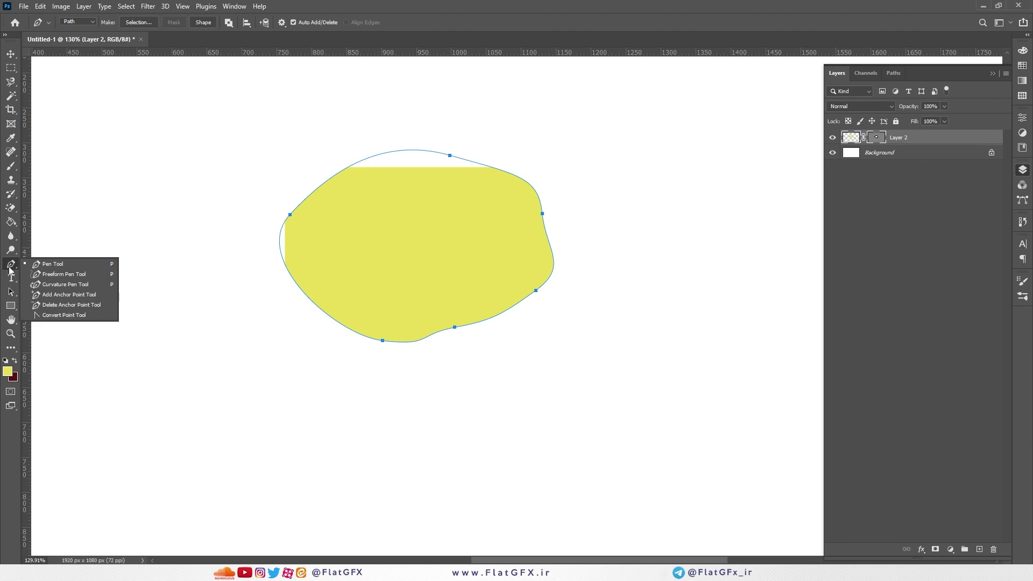
click(53, 263)
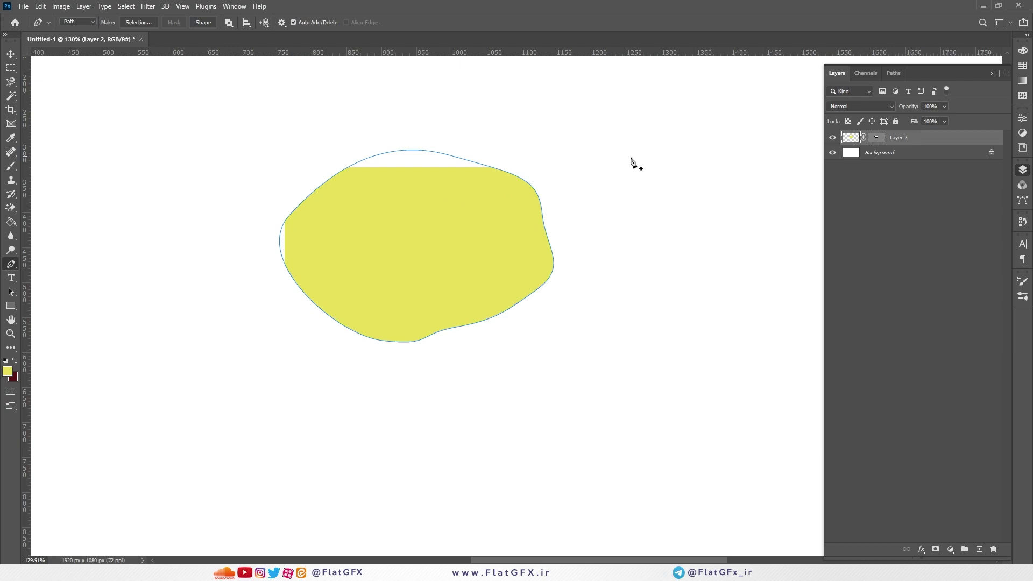
key(ctrl+z)
key(ctrl+z)
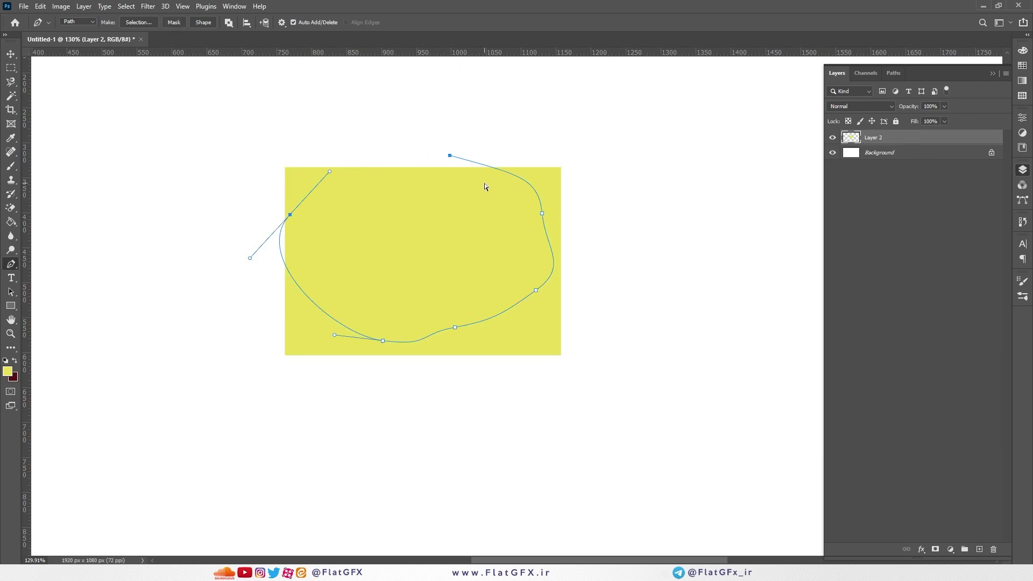
- Delete the work path drawn over the yellow rectangle and return to the layer list
click(894, 72)
key(Delete)
key(Delete)
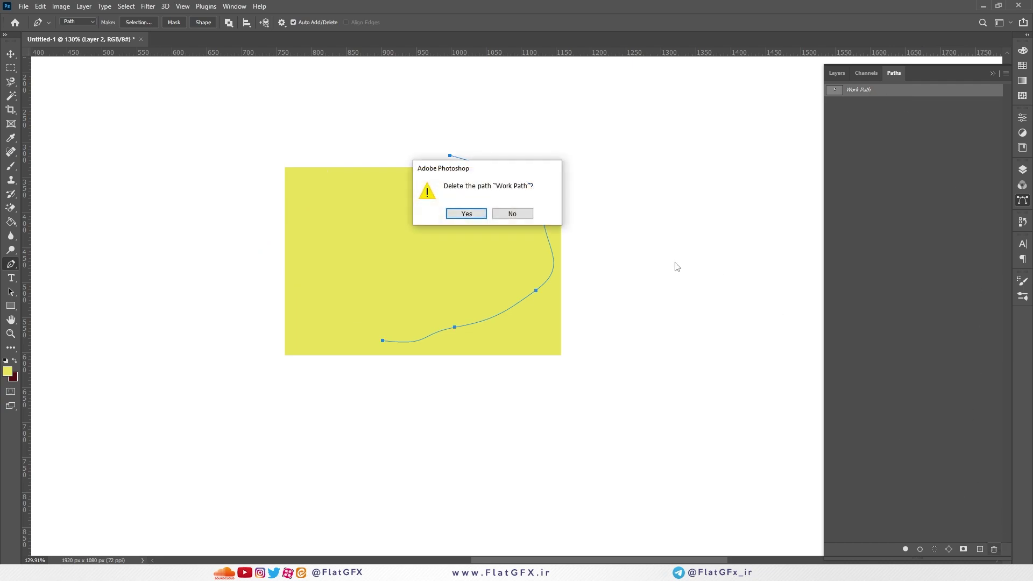
key(Return)
click(834, 74)
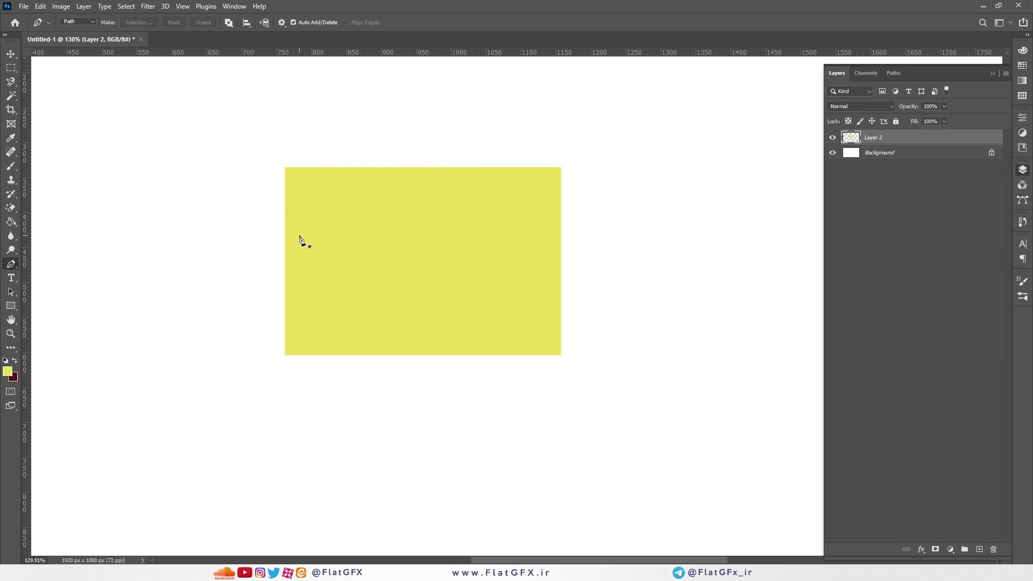
- Draw a closed, rounded path with five anchor points inside the yellow rectangle using the Pen tool
drag(445, 174, 497, 180)
drag(540, 243, 537, 292)
drag(479, 338, 399, 341)
drag(317, 257, 301, 231)
drag(384, 184, 421, 179)
click(446, 173)
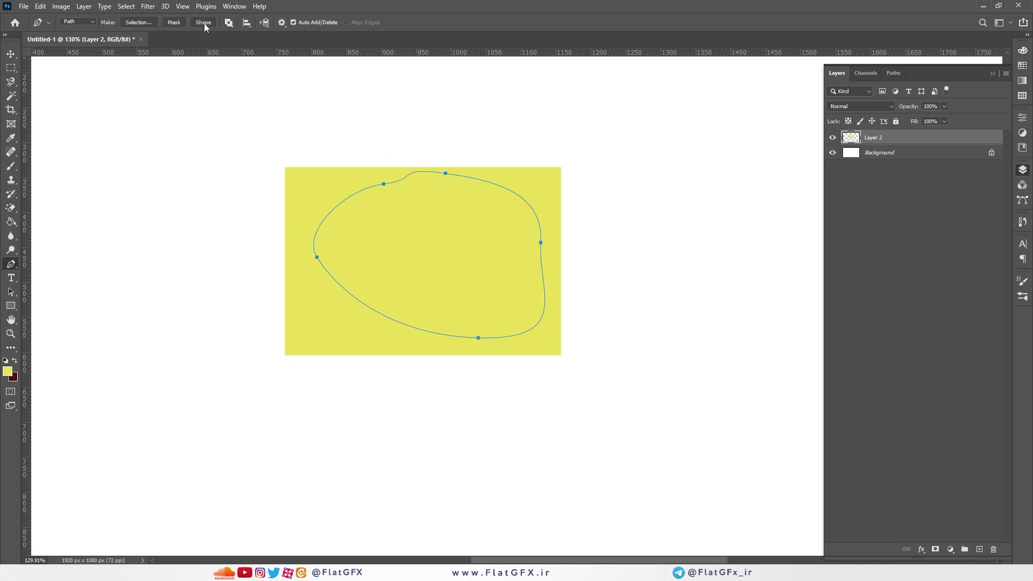
- Reopen the path's last segment, make a shape layer from it, and move the shape down and to the right
key(ctrl+z)
click(205, 25)
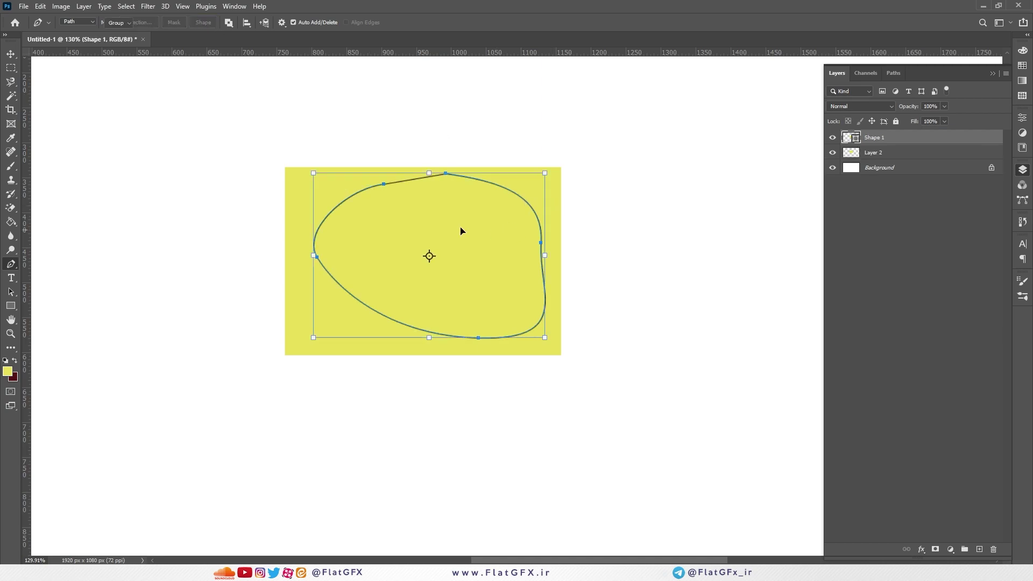
key(v)
drag(437, 224, 598, 321)
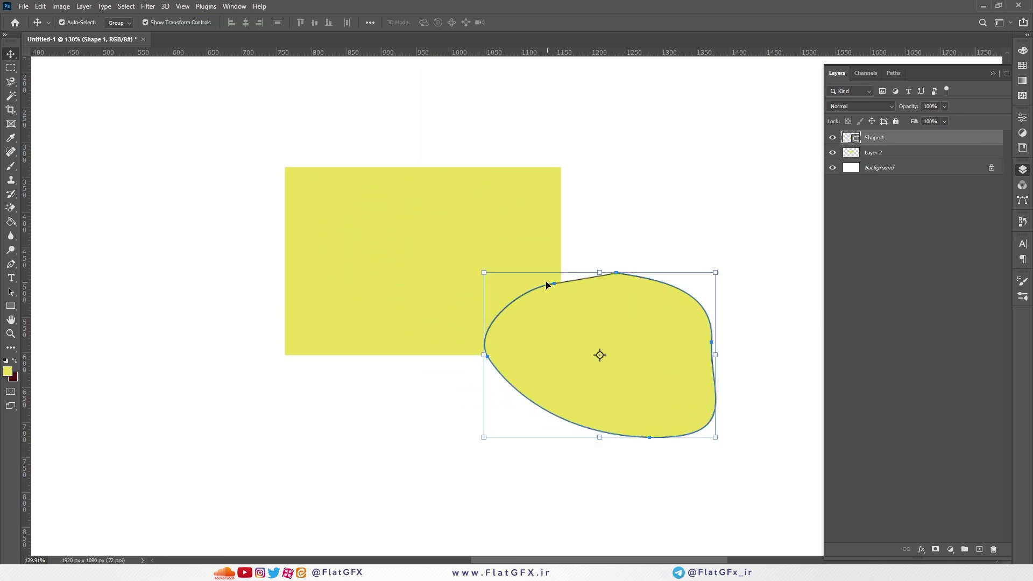
- Try pulling the shape's upper-left anchor point upward, and undo back to the open path on the rectangle
key(a)
drag(553, 283, 541, 229)
click(581, 229)
key(ctrl+z)
key(ctrl+z)
key(ctrl+z)
key(ctrl+z)
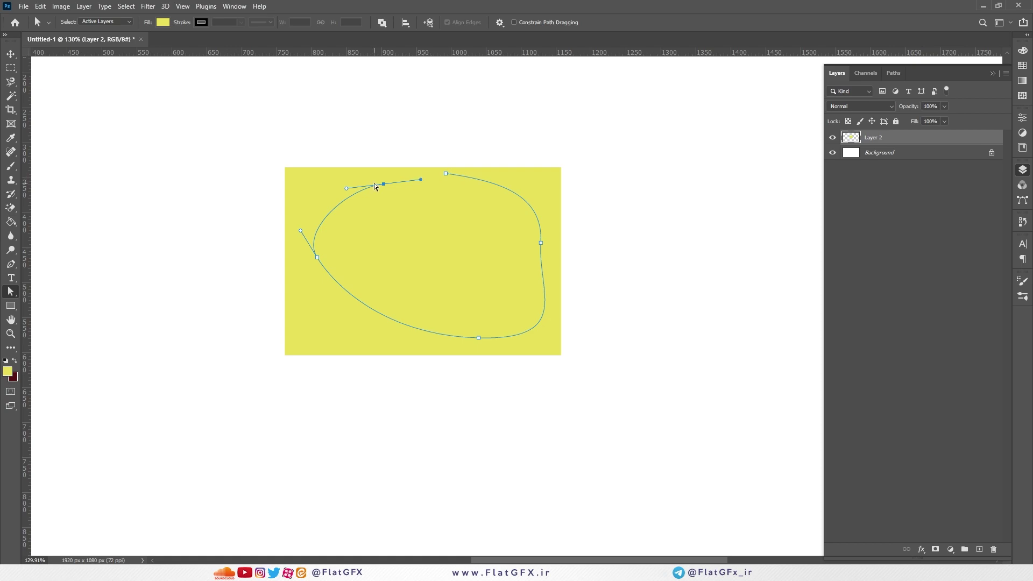
- Close the path at its first anchor point, try it as a shape layer, and undo the shape
click(11, 263)
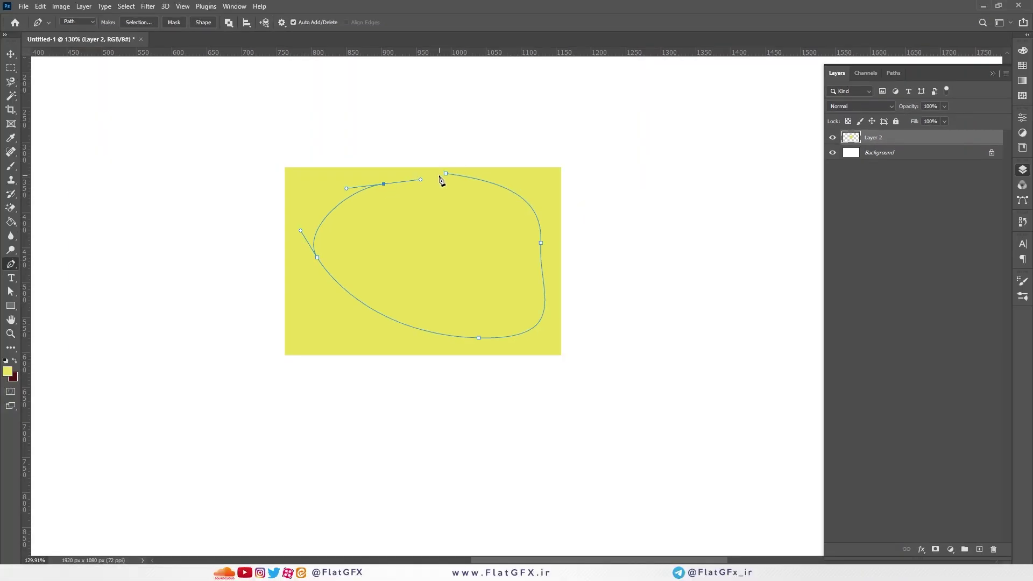
click(446, 174)
click(208, 23)
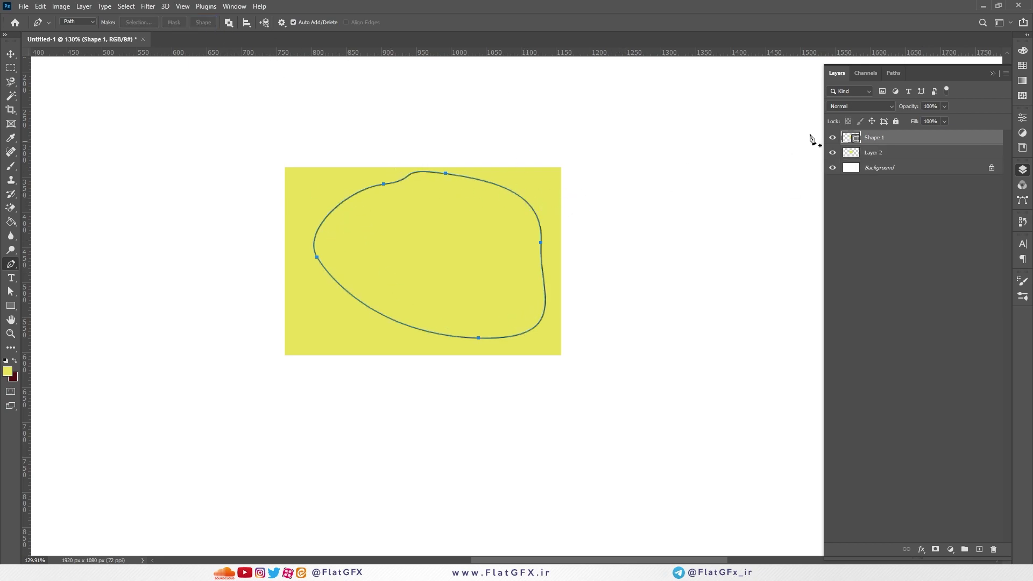
key(ctrl+z)
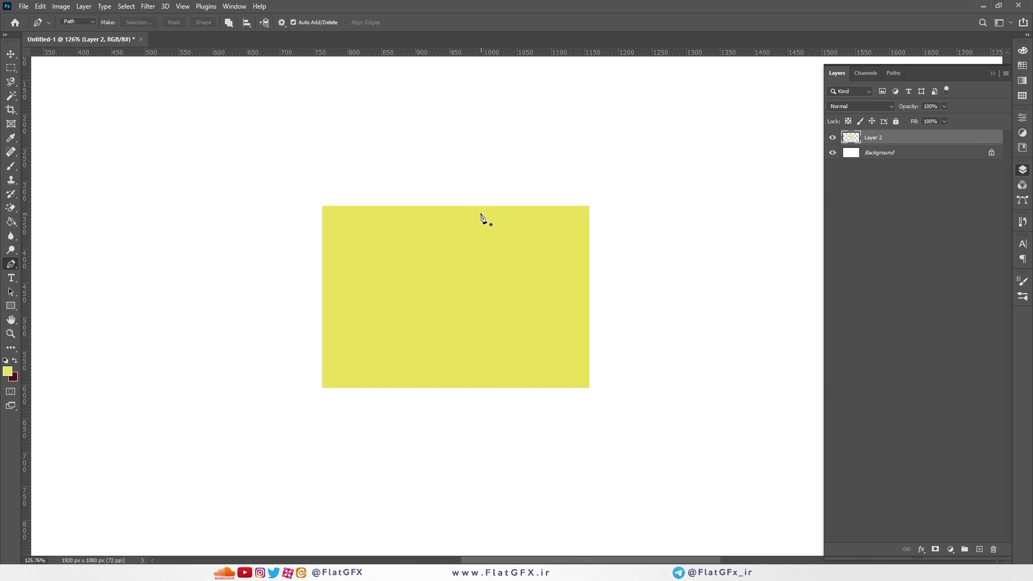
- Draw a closed, rounded path with five anchor points inside the yellow rectangle and make a shape layer from it
drag(486, 221, 514, 223)
drag(565, 265, 570, 302)
drag(560, 348, 501, 374)
drag(363, 357, 333, 331)
drag(357, 249, 387, 231)
click(486, 222)
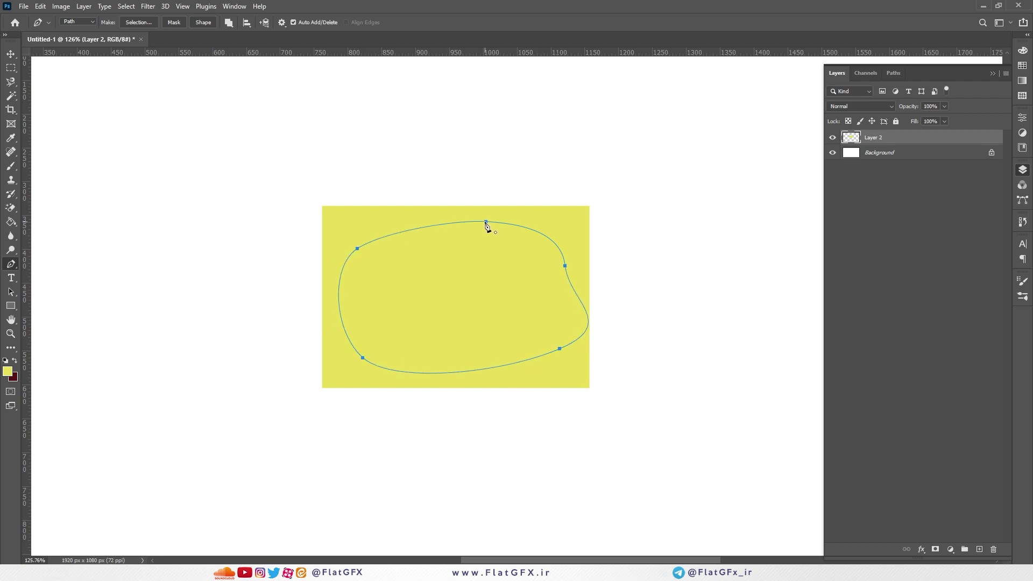
click(208, 24)
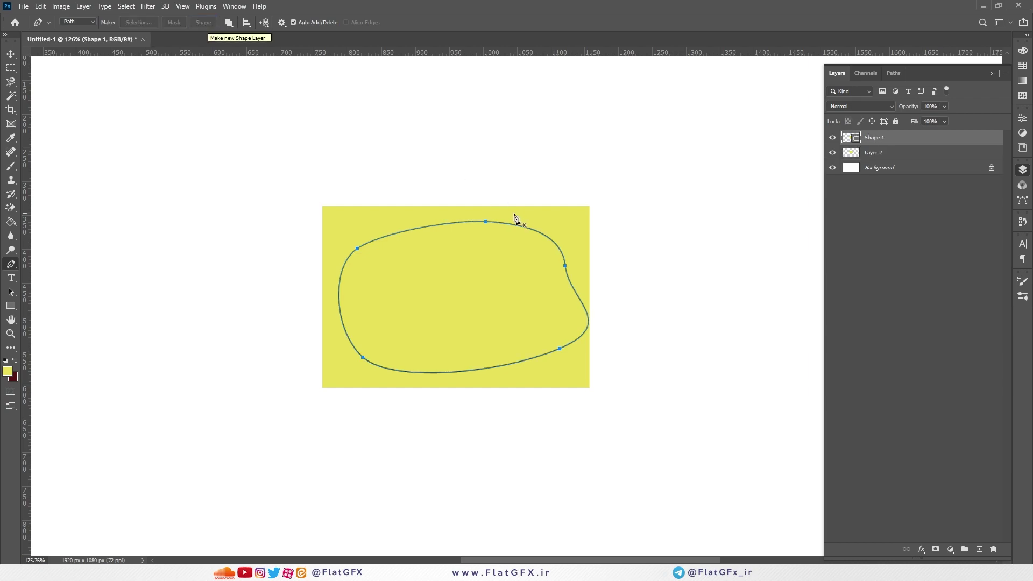
- Add a second closed outline with four anchor points to the shape layer, overlapping the first one's upper part
drag(580, 180, 581, 208)
drag(597, 266, 445, 309)
drag(394, 216, 411, 191)
click(573, 172)
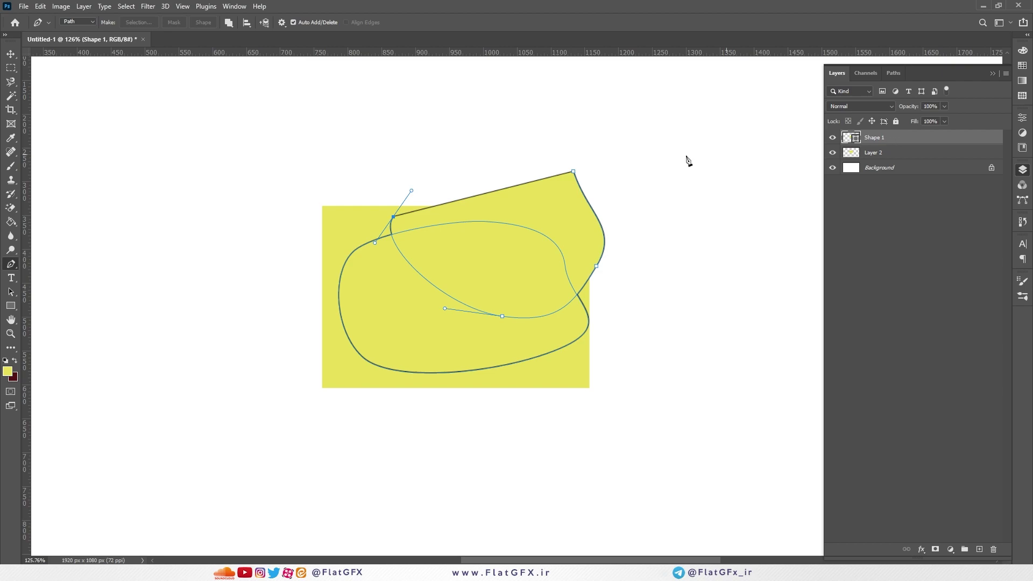
drag(574, 172, 575, 176)
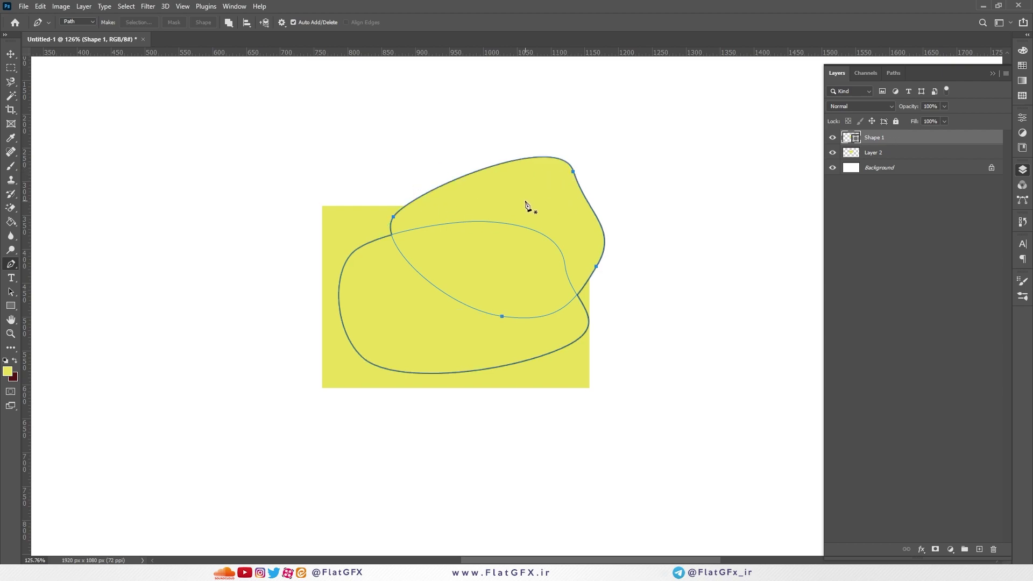
- Try Subtract Front Shape on the second outline, and set its path operation to Intersect Shape Areas
click(229, 22)
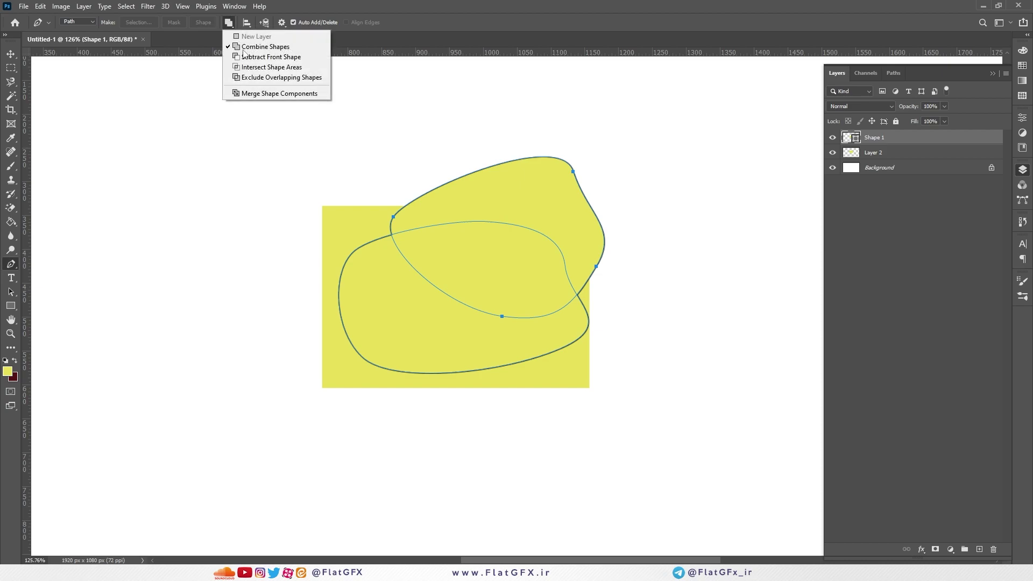
click(262, 58)
click(229, 23)
key(Escape)
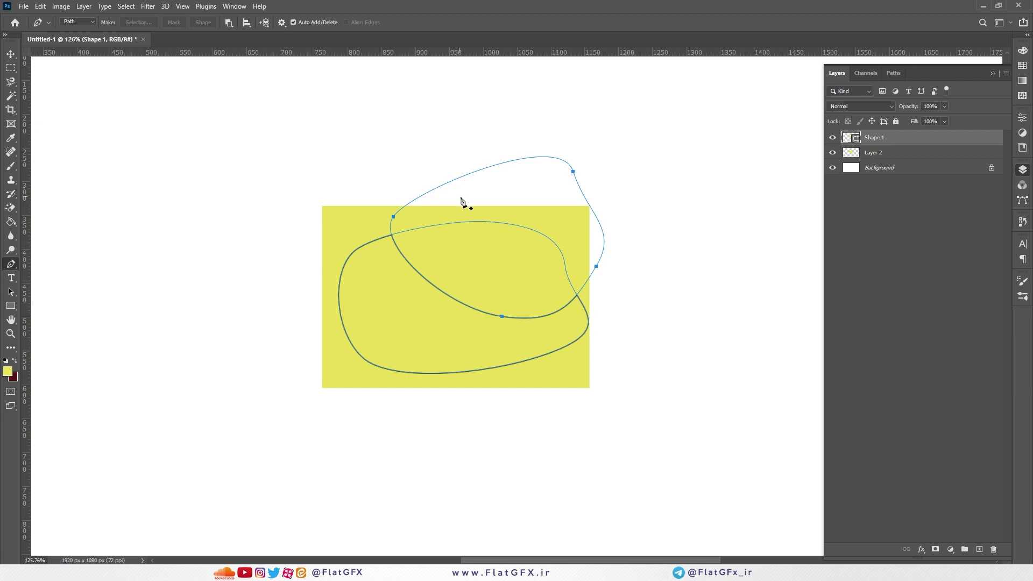
click(230, 24)
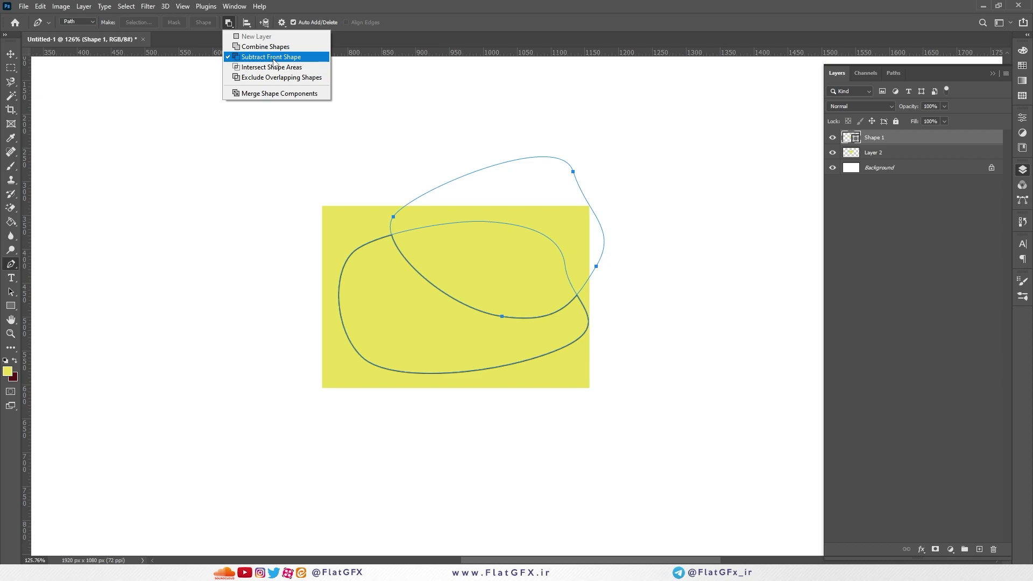
click(272, 66)
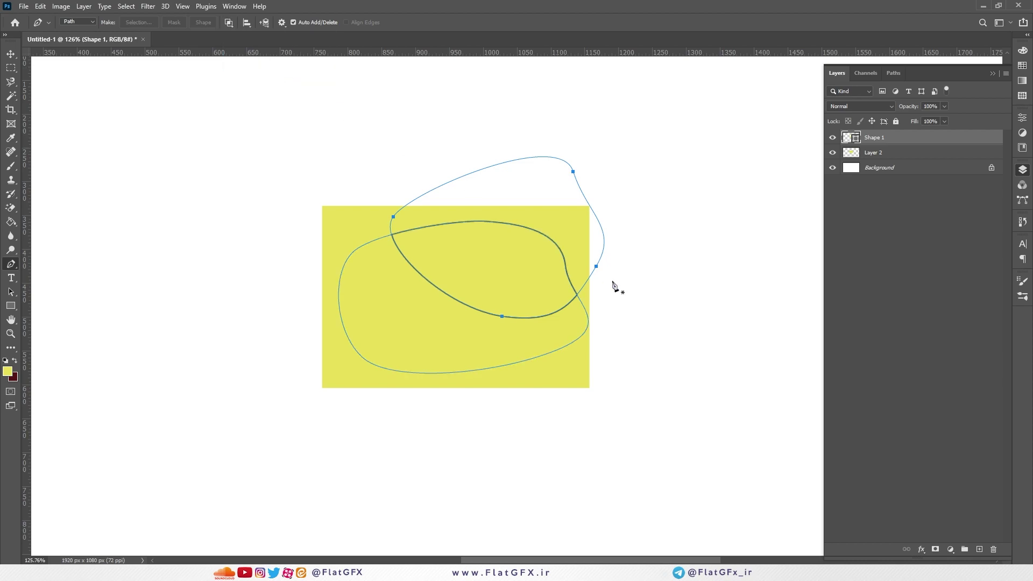
- Hide the yellow rectangle's layer and select the intersected shape with a path selection tool active
key(v)
click(359, 224)
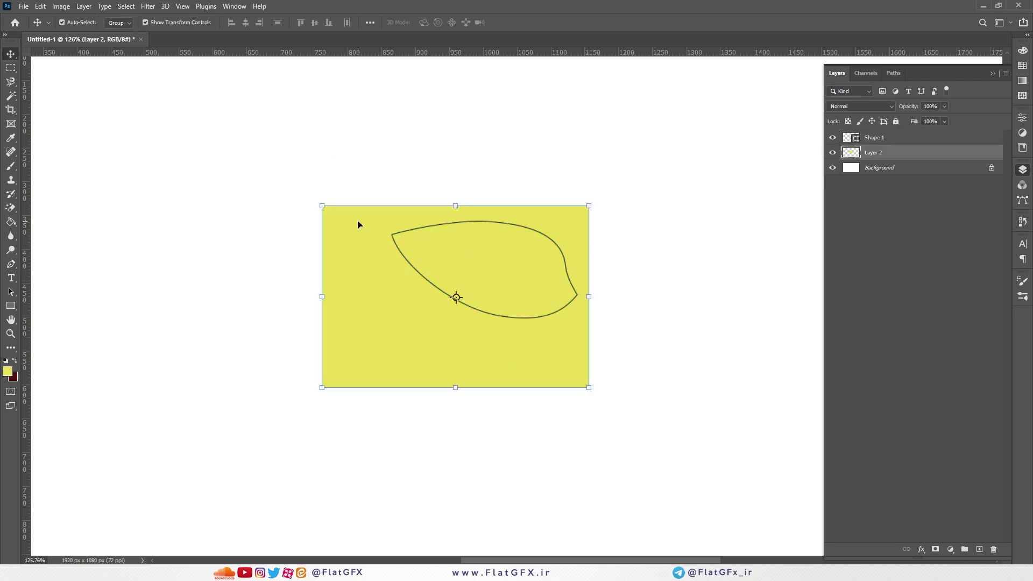
click(832, 153)
click(510, 256)
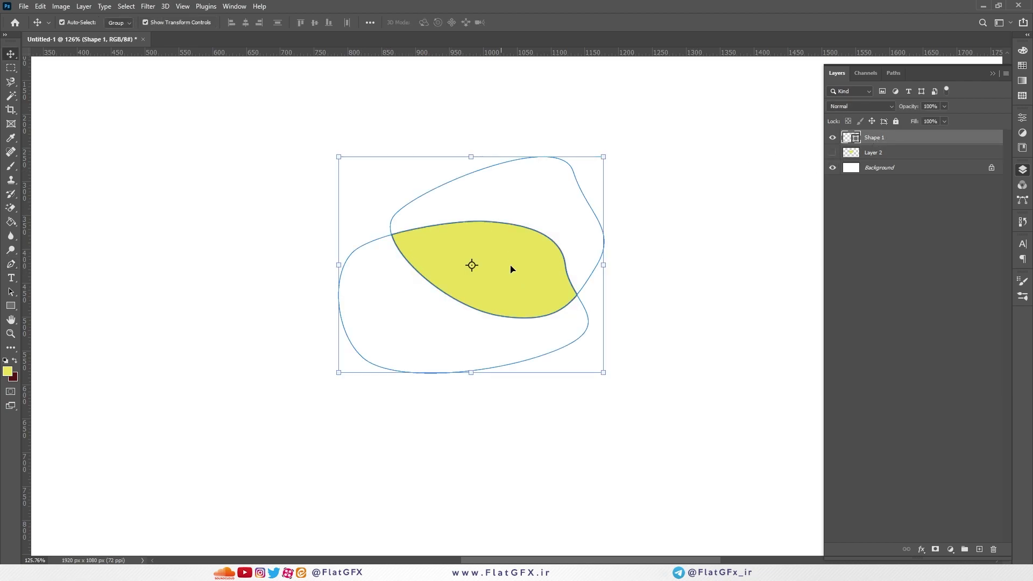
click(13, 294)
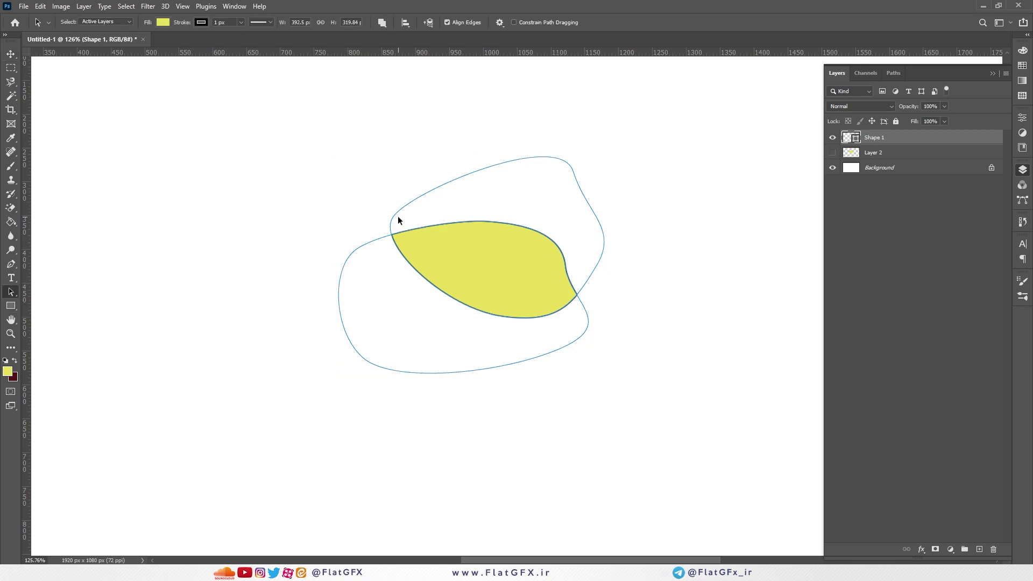
- Select both overlapping outlines of the shape and, with the Pen tool active, apply Exclude Overlapping Shapes to them
right_click(18, 293)
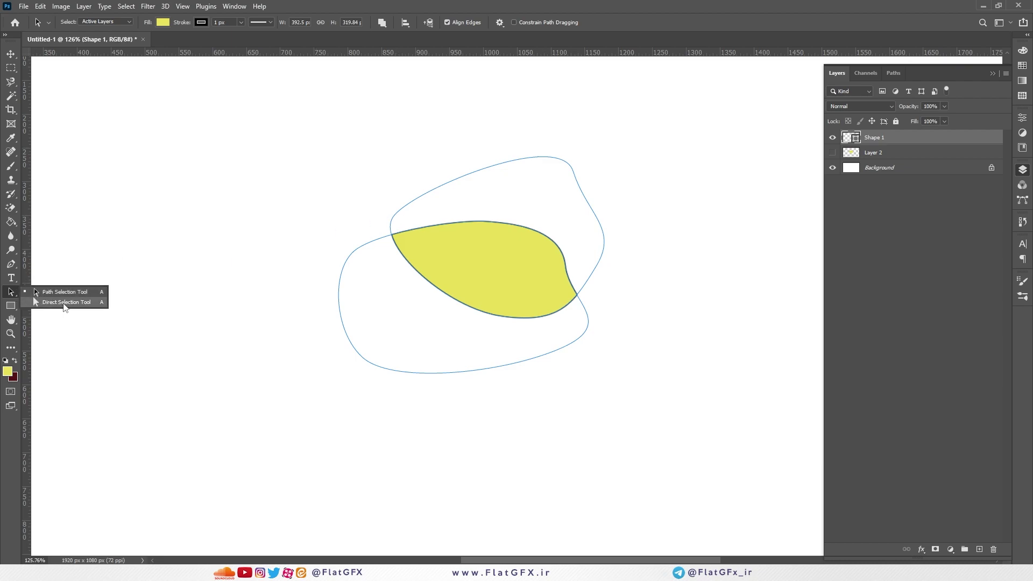
click(74, 294)
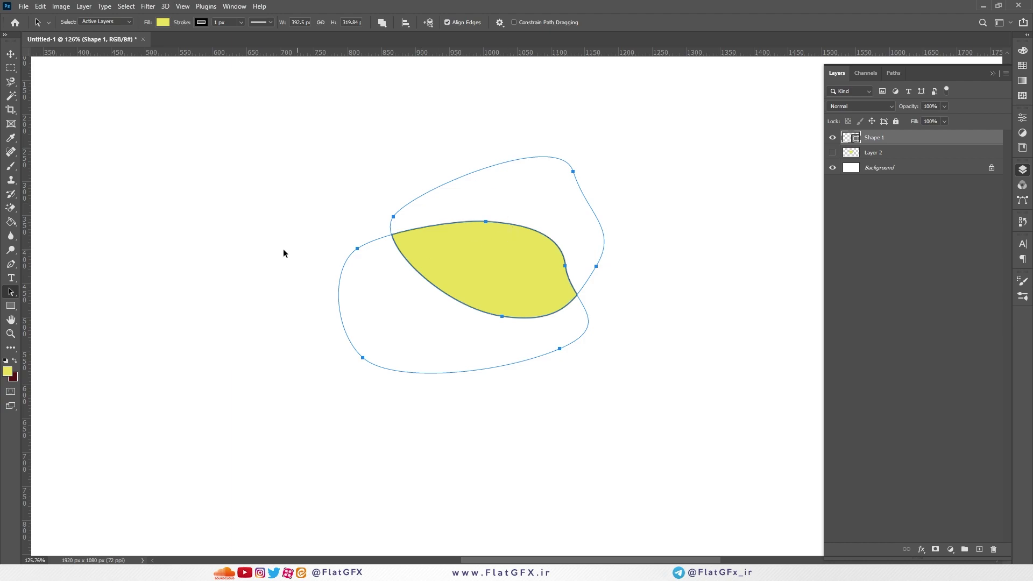
click(21, 268)
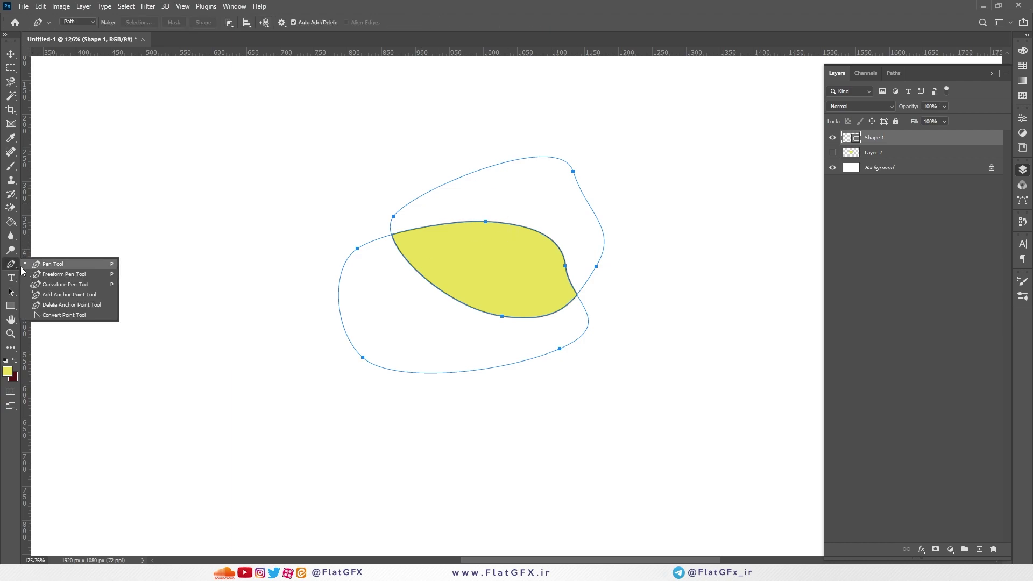
click(53, 264)
click(229, 22)
click(258, 78)
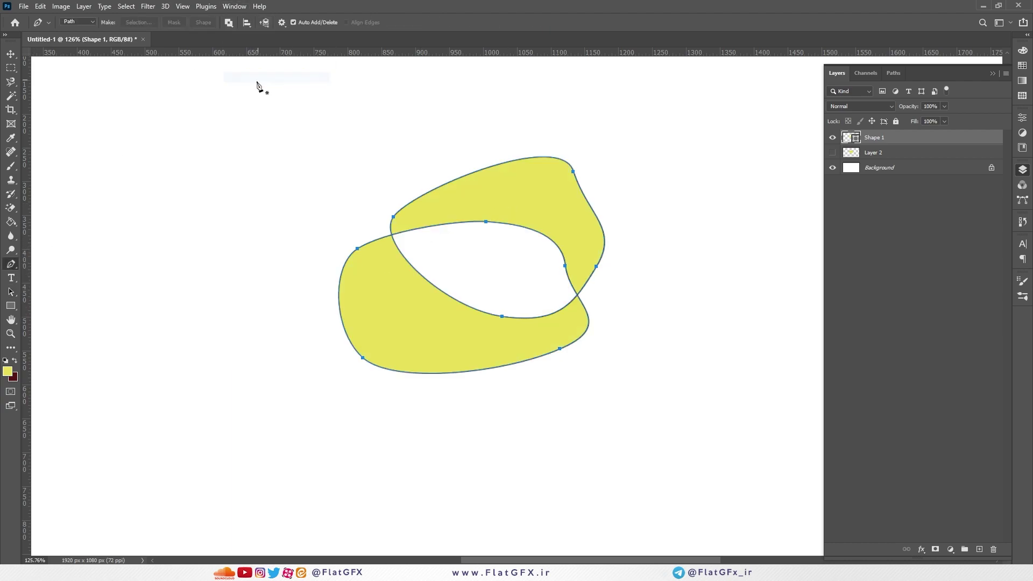
- Try Subtract Front Shape on the two outlines, and set their path operation to Combine Shapes
click(229, 22)
click(253, 57)
click(229, 22)
click(242, 51)
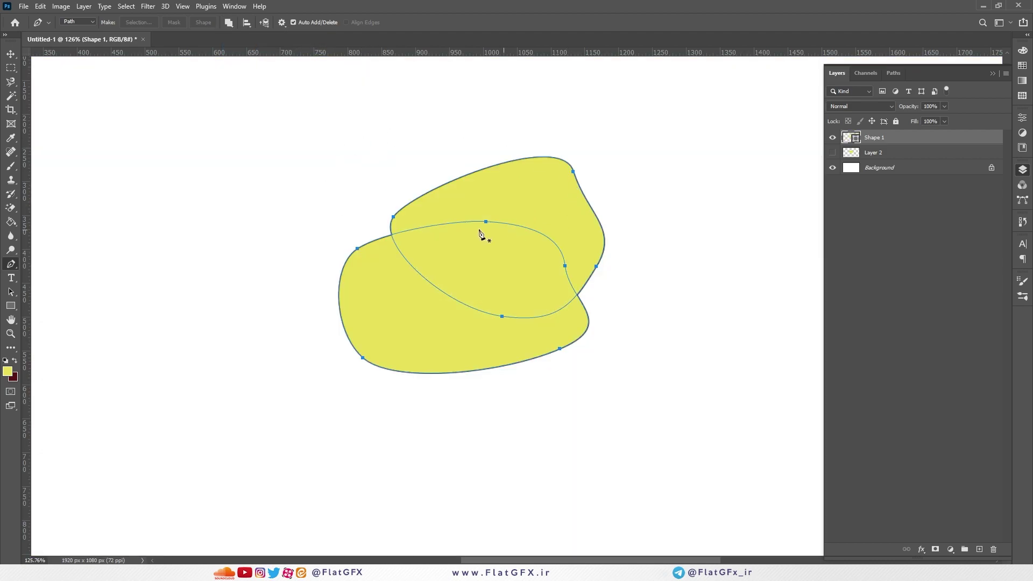
- Try aligning the two outlines by horizontal centers, and align them by their right edges and vertical centers
click(247, 23)
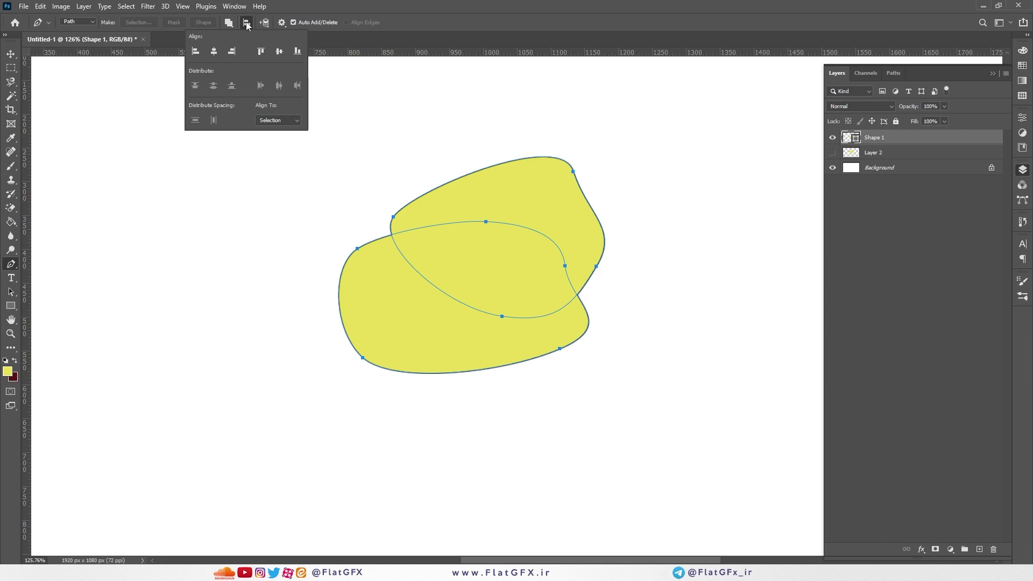
click(213, 52)
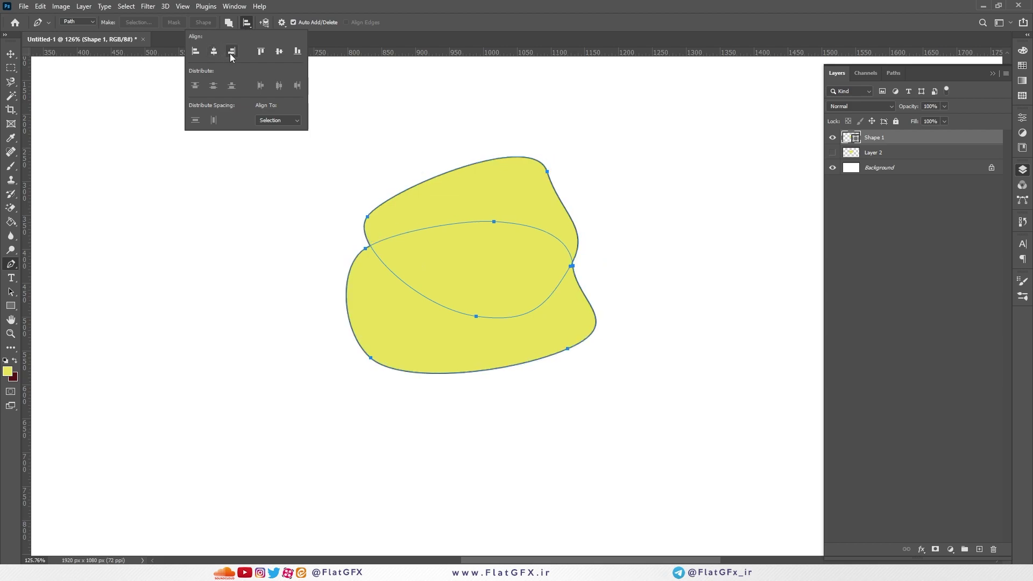
click(231, 53)
click(282, 53)
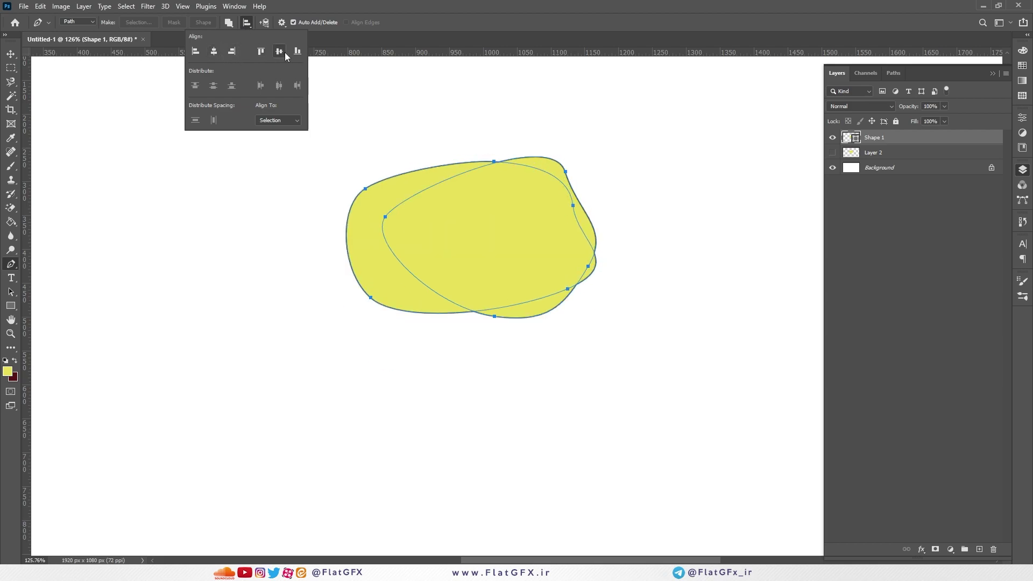
- Deselect the combined shape and select it again with the Move tool
click(11, 54)
click(226, 109)
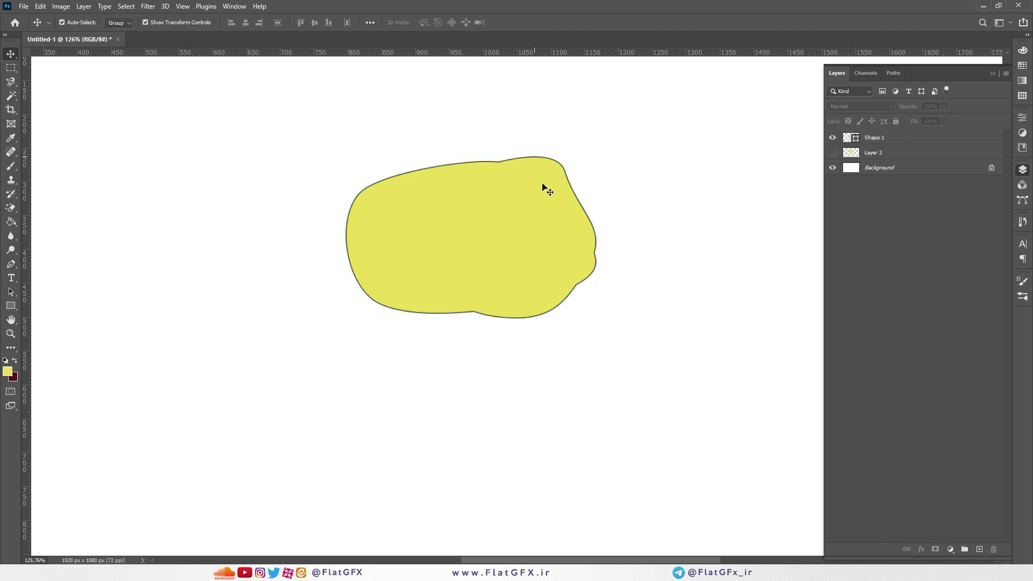
click(520, 171)
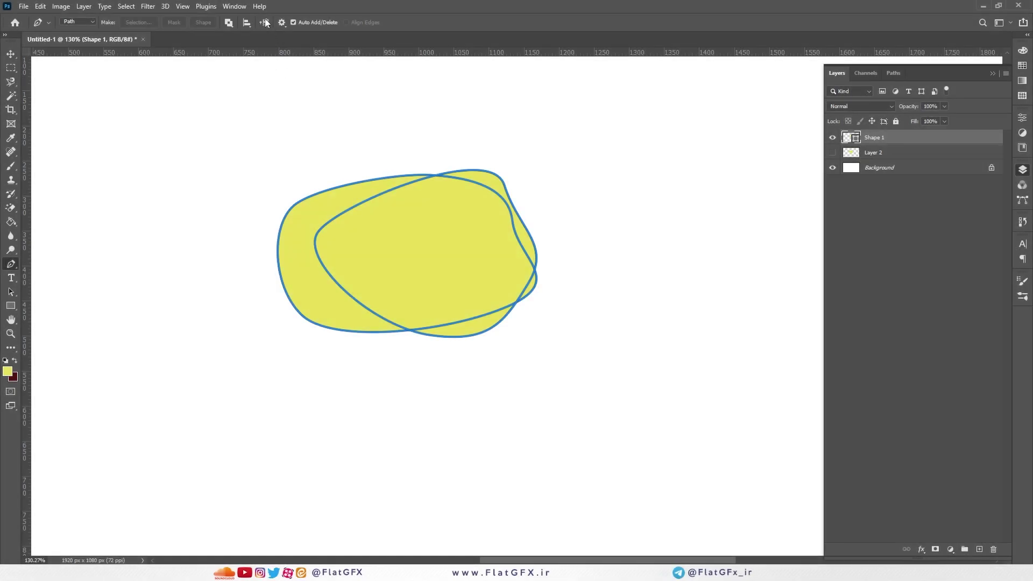
- Examine the path arrangement and path operation options offered for the shape while no single outline is selected
click(264, 23)
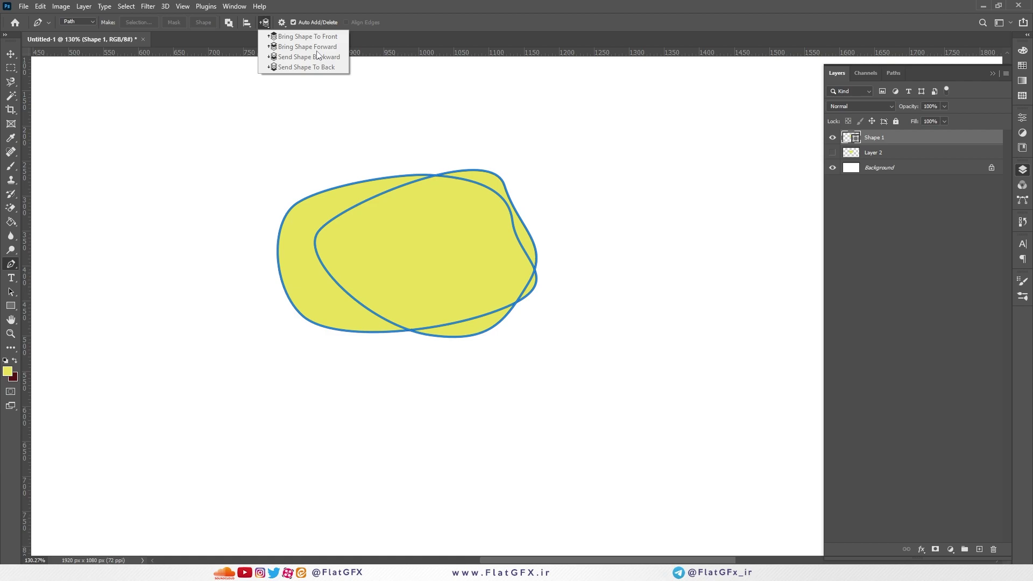
click(230, 26)
click(229, 23)
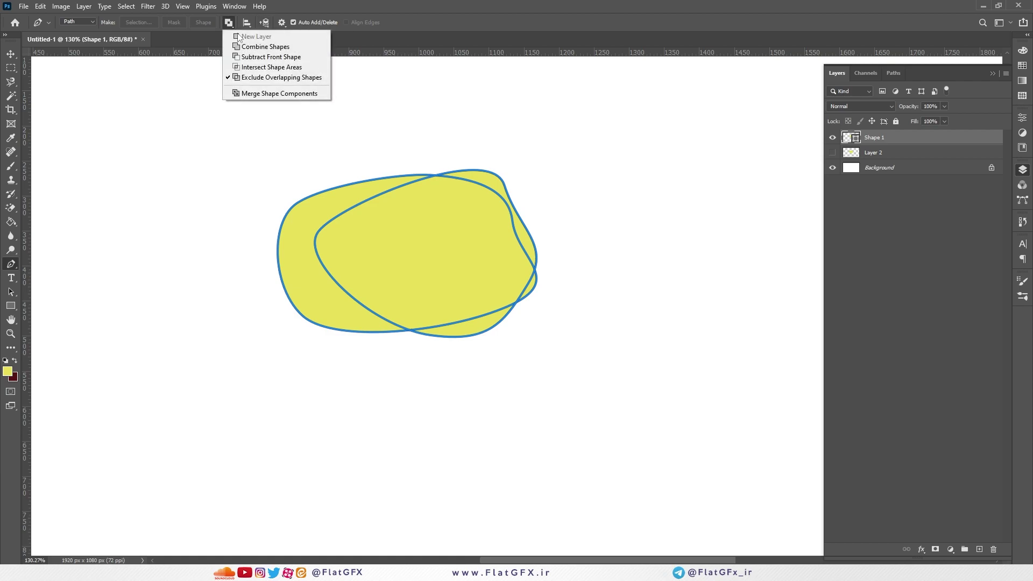
click(259, 81)
click(265, 23)
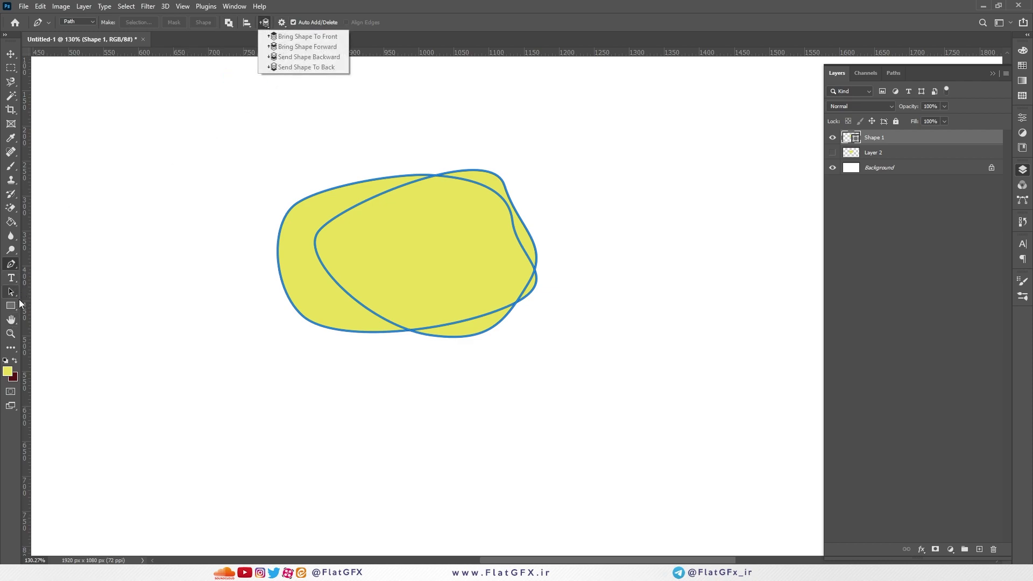
click(132, 256)
click(240, 174)
click(429, 147)
key(Escape)
- Select only the wider outline of the shape with the Path Selection tool and activate the Pen tool
click(12, 292)
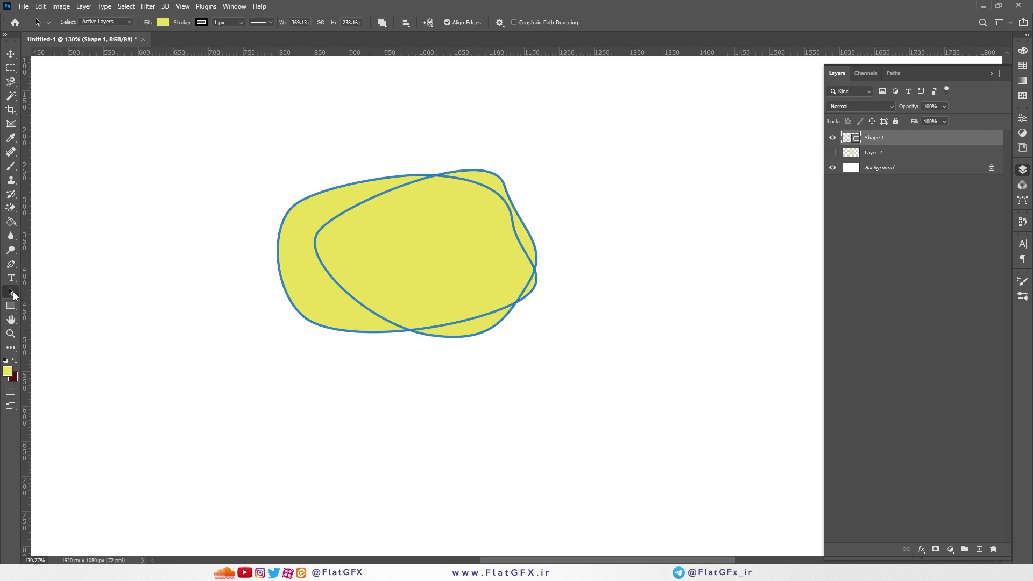
click(351, 179)
click(350, 191)
click(11, 263)
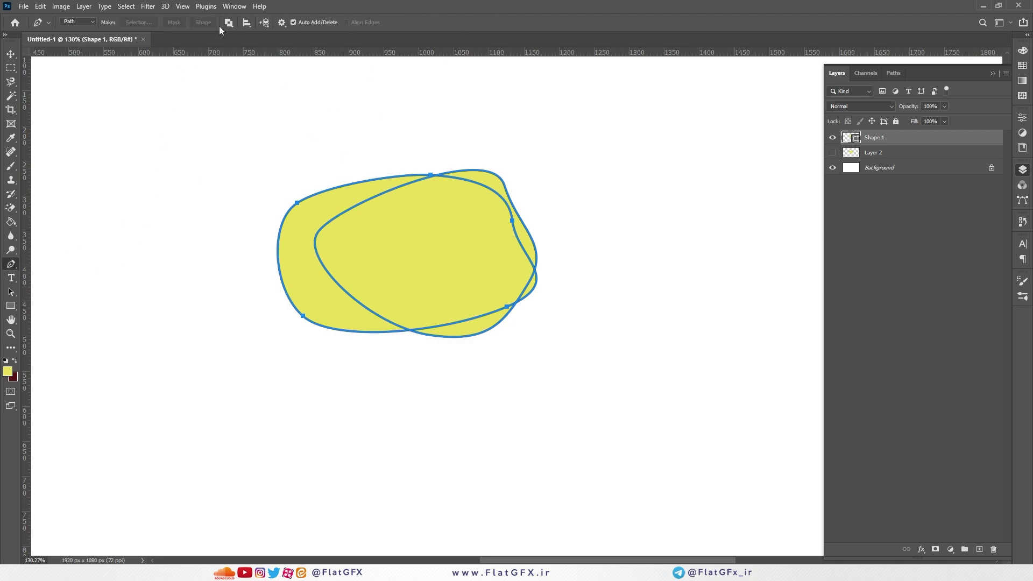
- Set the path display thickness to 1 px in the path options
click(282, 23)
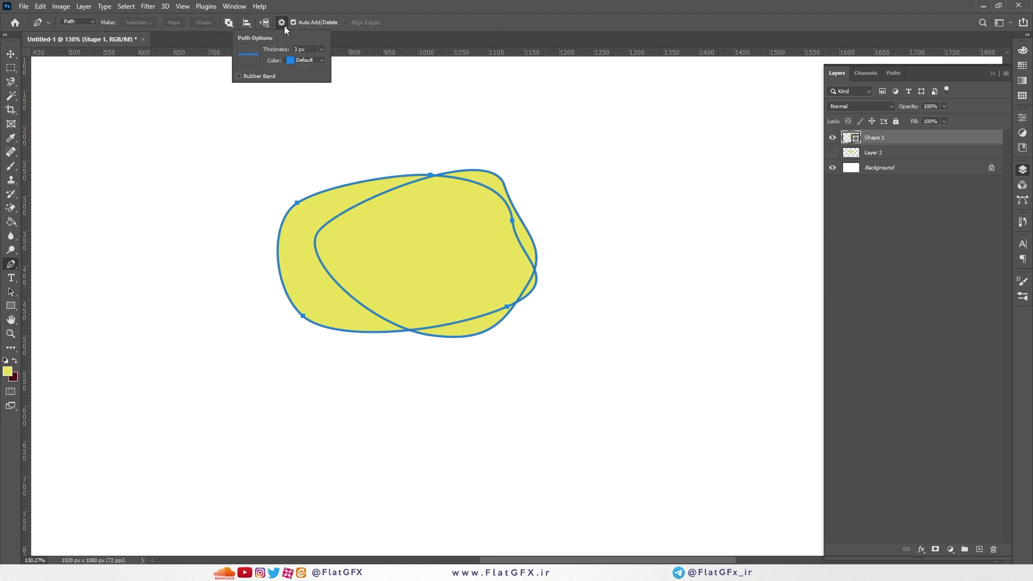
click(322, 48)
click(314, 88)
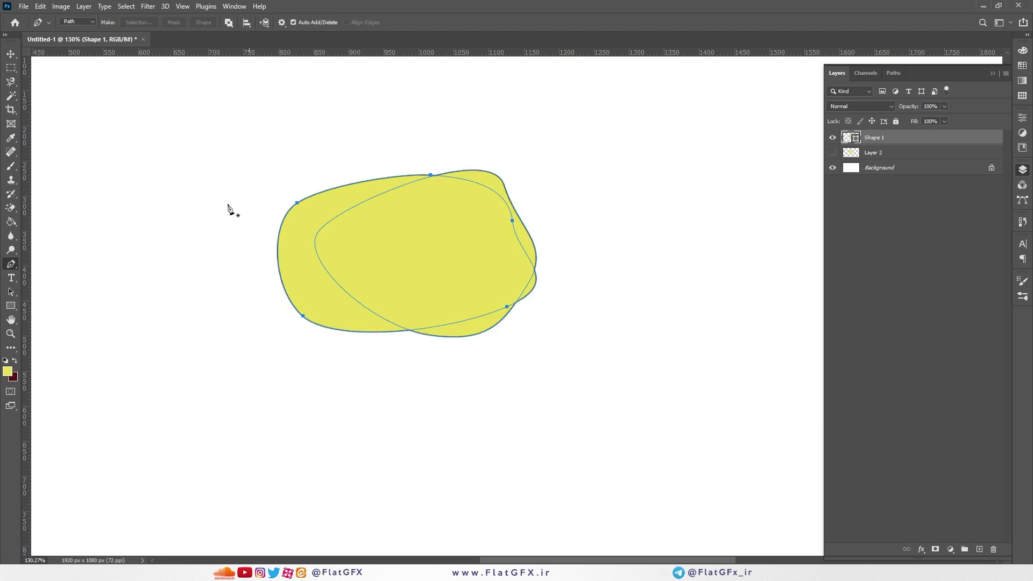
- With the Path Selection tool active, bring the wider outline forward and send it to the back of the shape's path stack
right_click(14, 268)
click(11, 292)
click(44, 294)
click(308, 196)
click(324, 211)
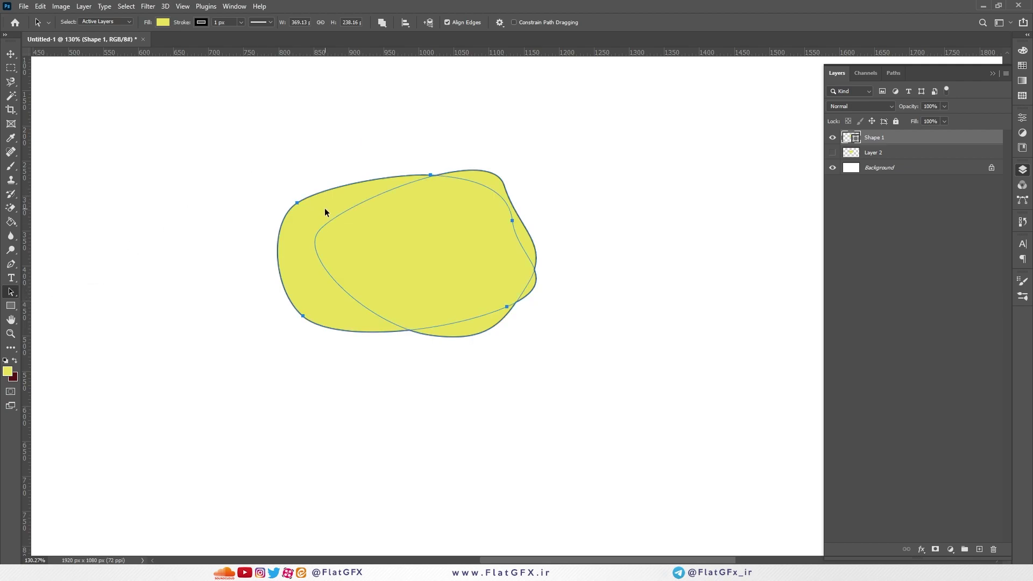
click(429, 22)
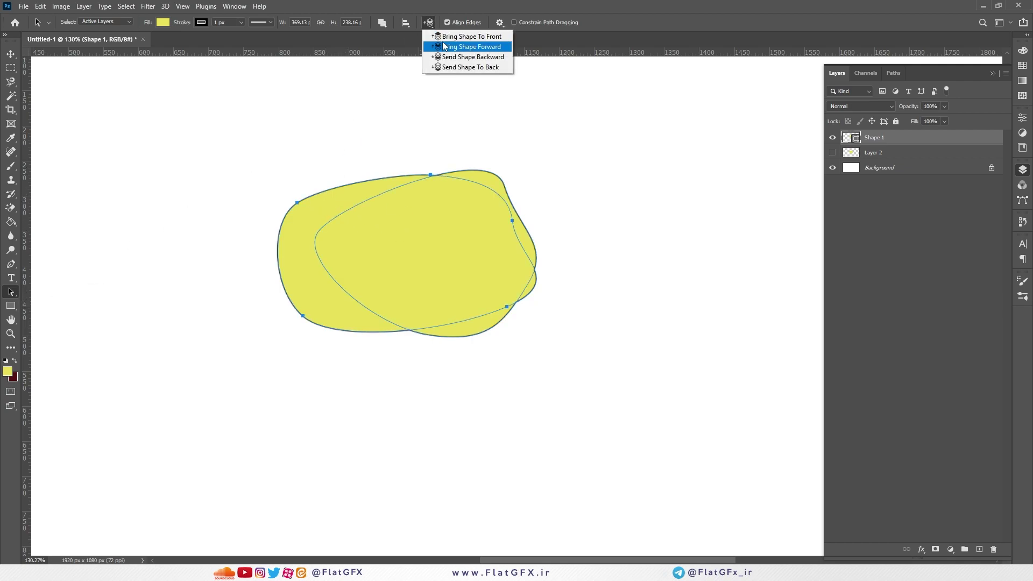
click(468, 48)
click(428, 22)
click(469, 67)
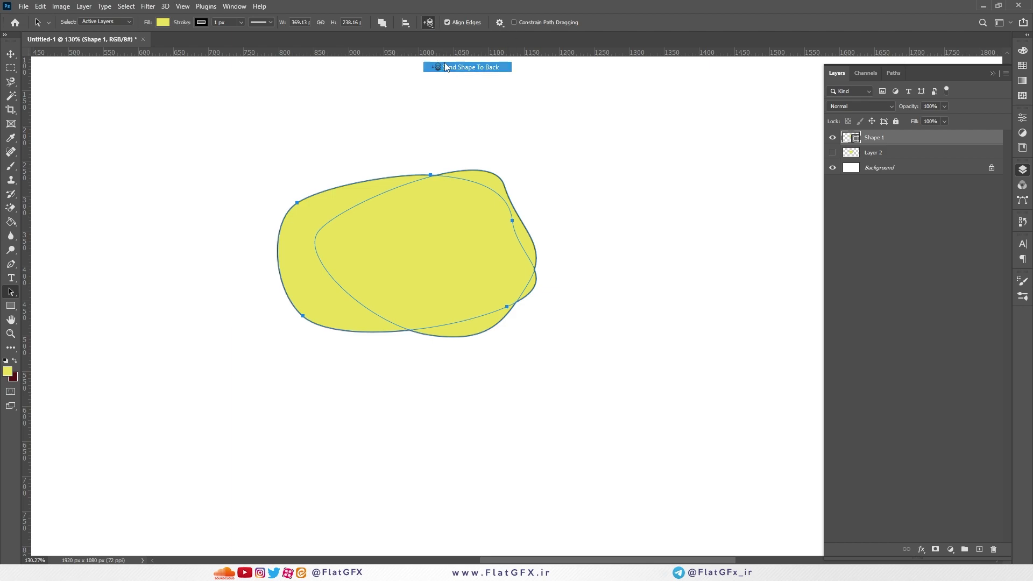
- Apply Subtract Front Shape to the wider outline, try bringing it to the front, and send it to the back
click(382, 23)
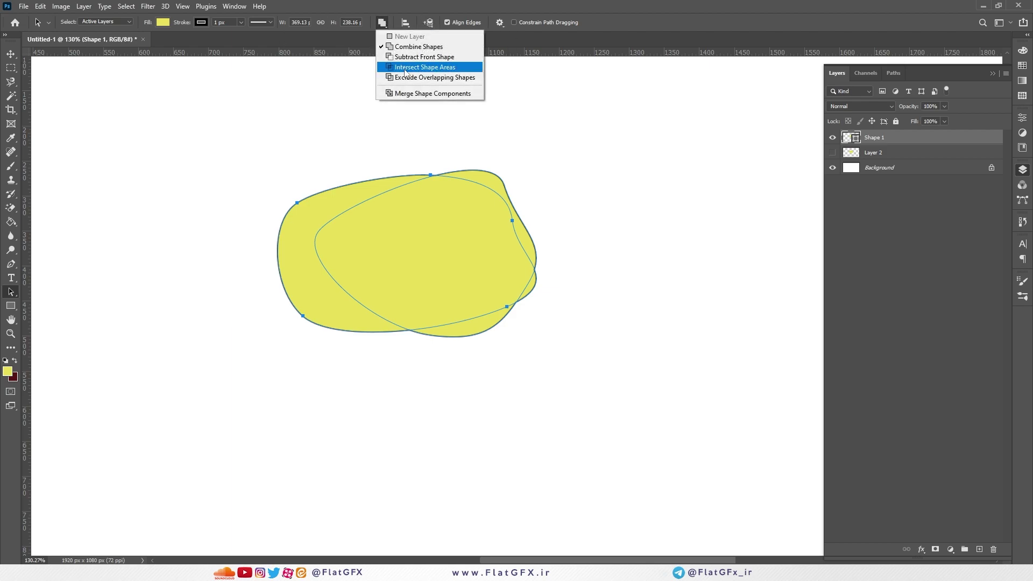
click(411, 60)
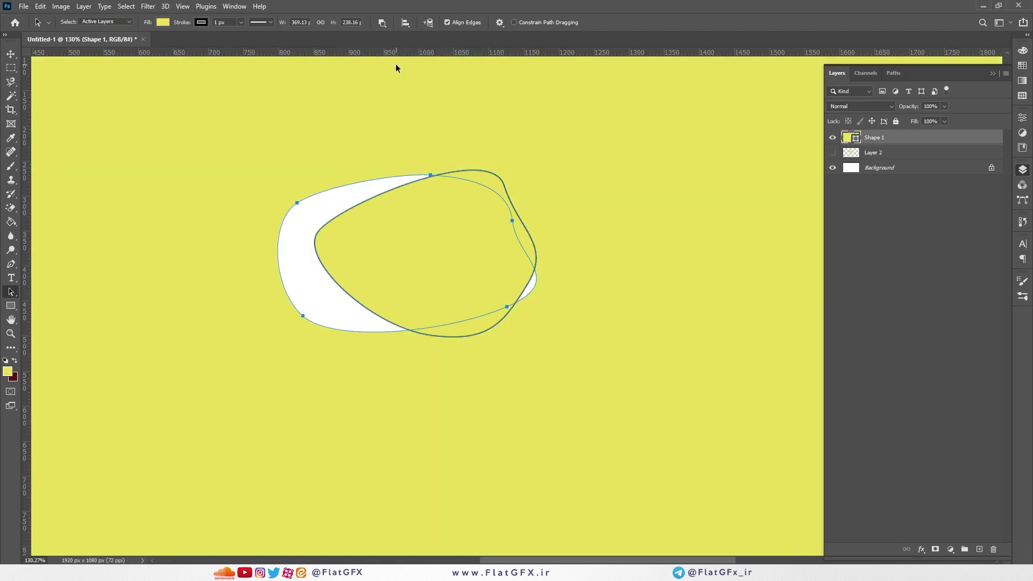
click(428, 22)
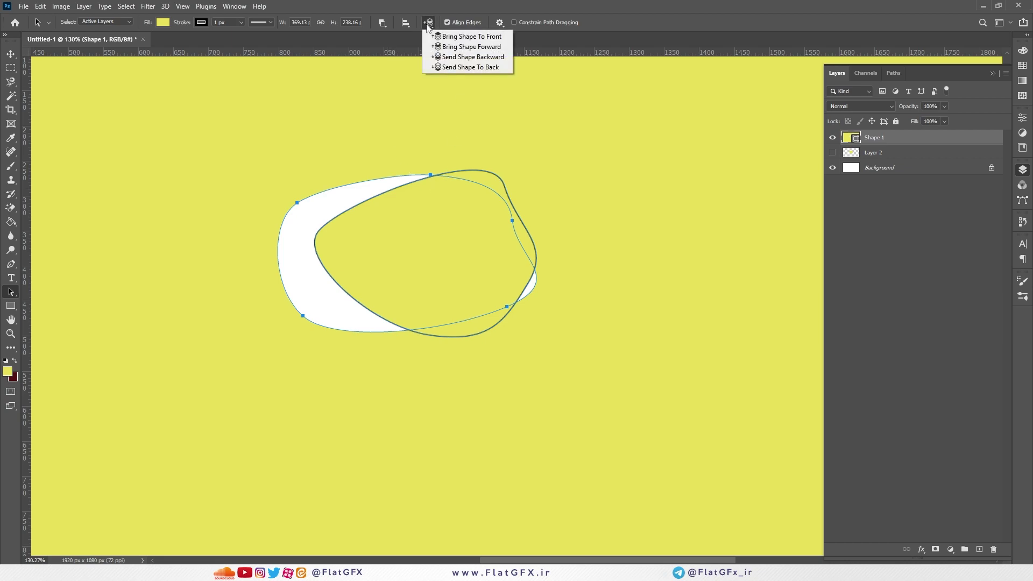
click(463, 38)
click(430, 24)
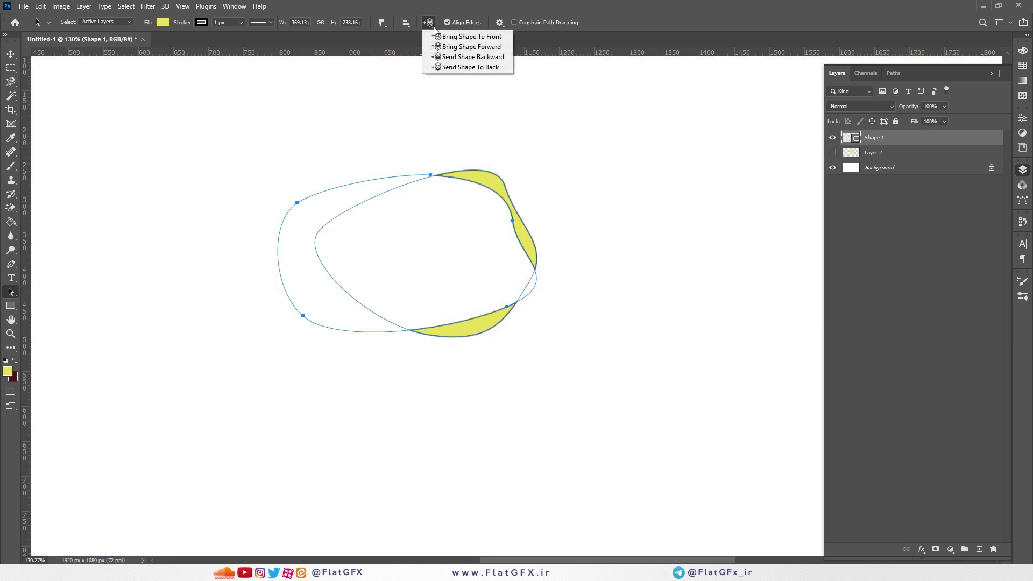
click(456, 67)
- Set the wider outline's path operation to Intersect Shape Areas and check the path arrangement options
click(428, 22)
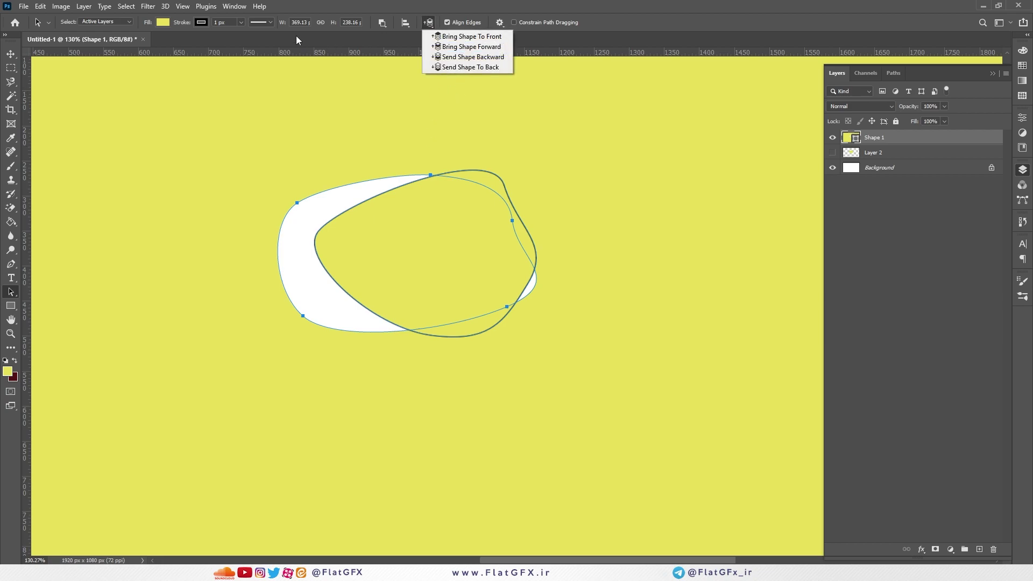
click(385, 23)
click(383, 23)
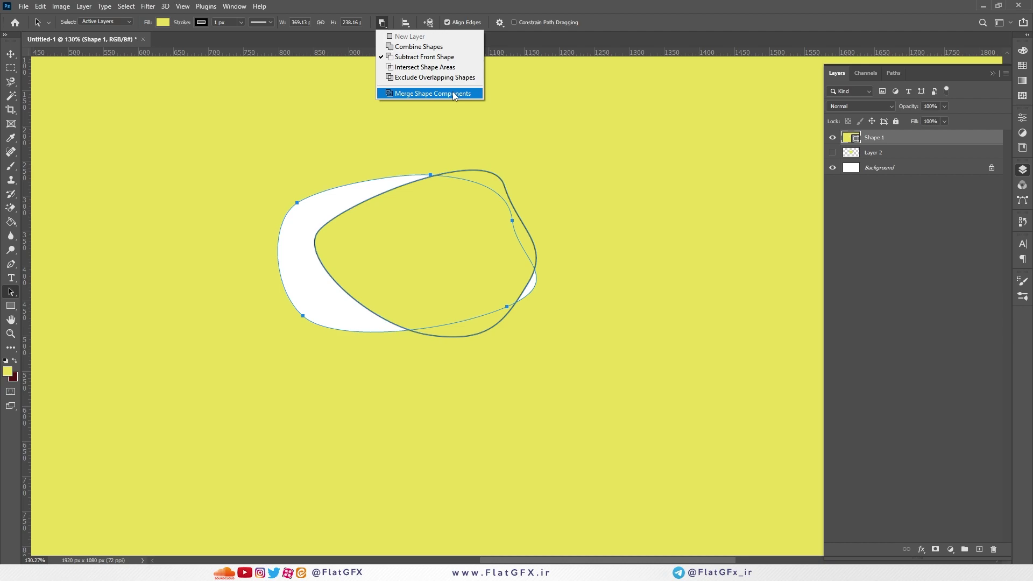
click(426, 66)
click(429, 22)
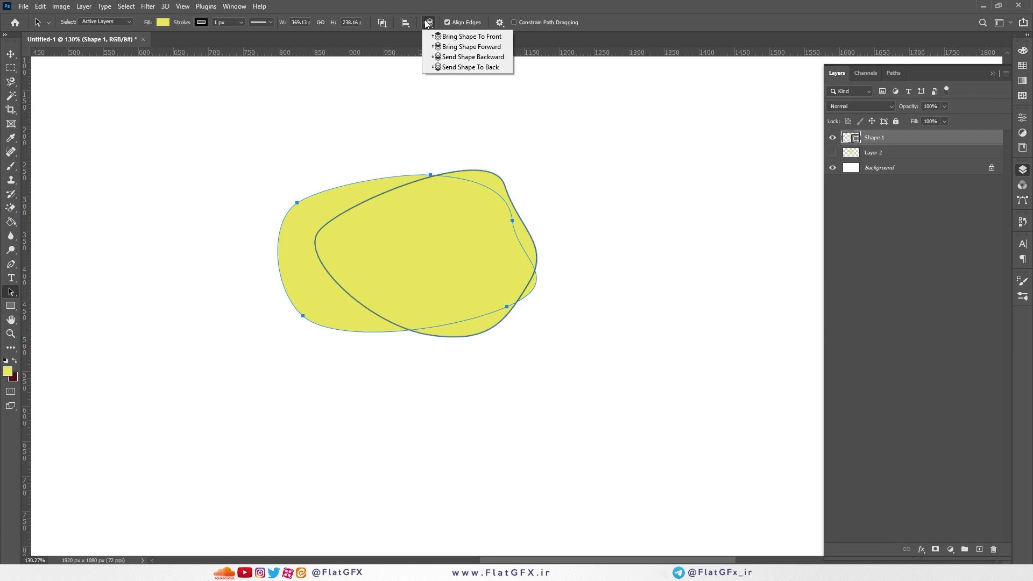
click(460, 18)
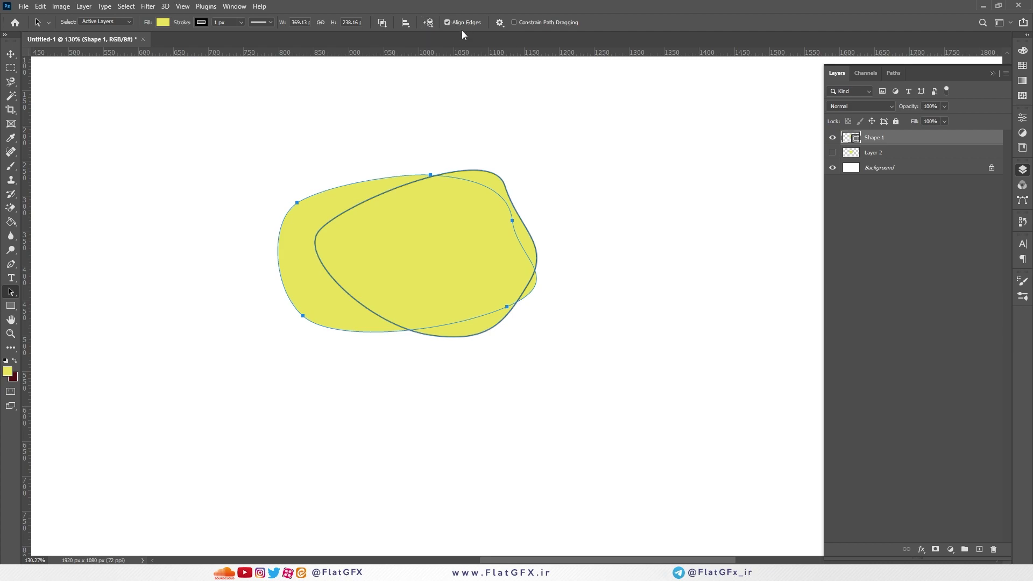
- Try a path display thickness of 3 px, and set the thickness to 0.5 px
click(500, 22)
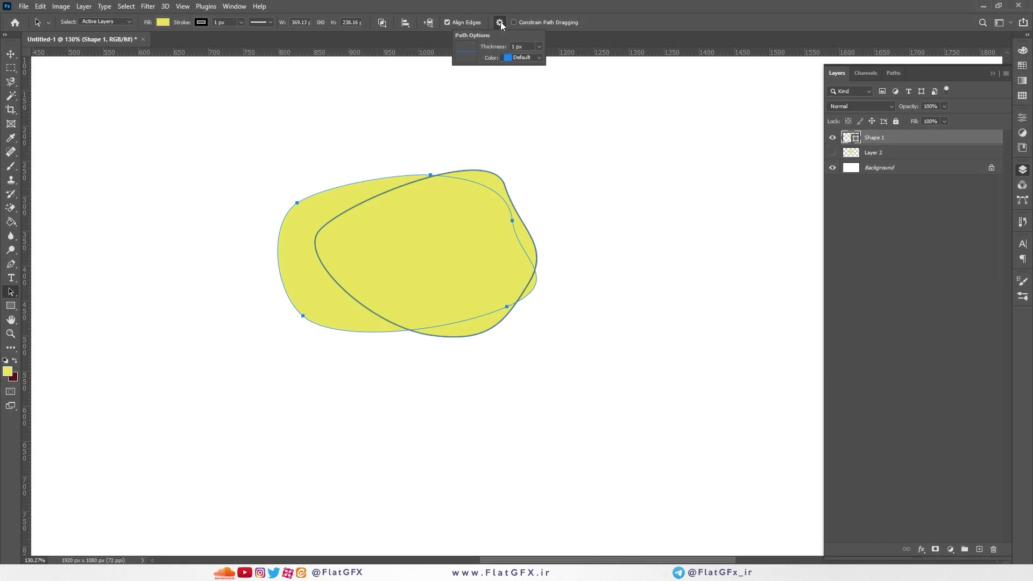
click(536, 49)
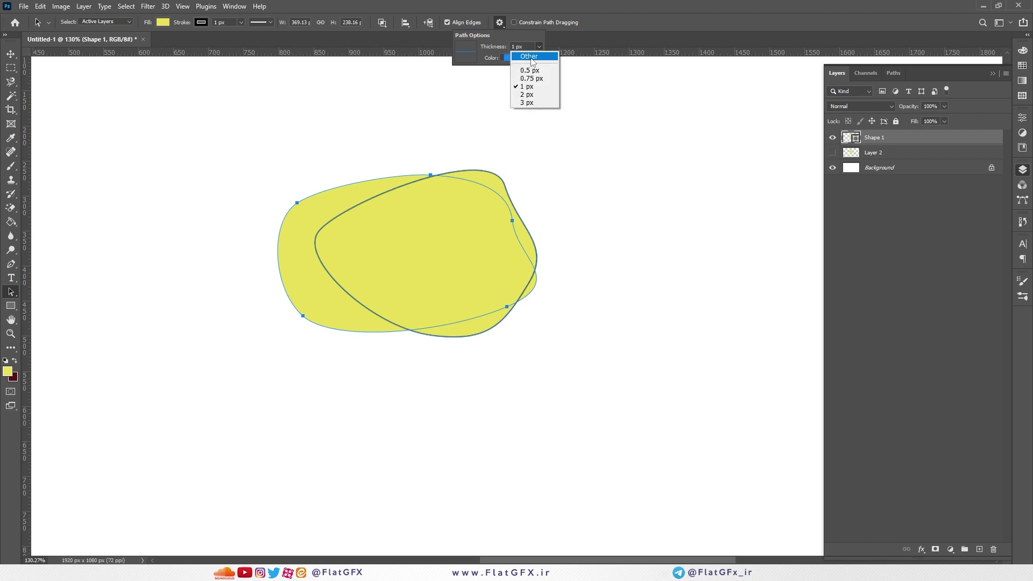
click(527, 102)
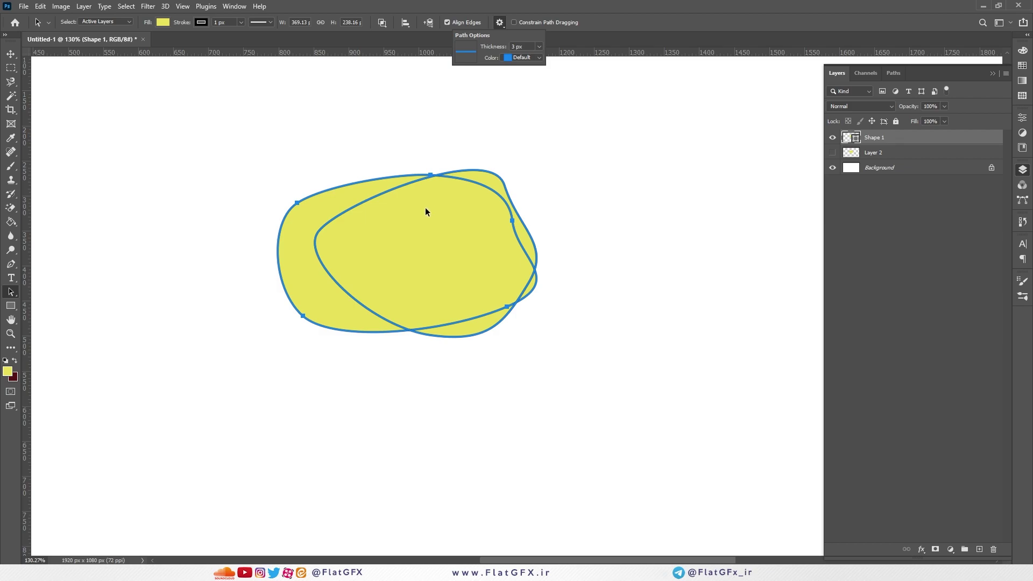
click(539, 46)
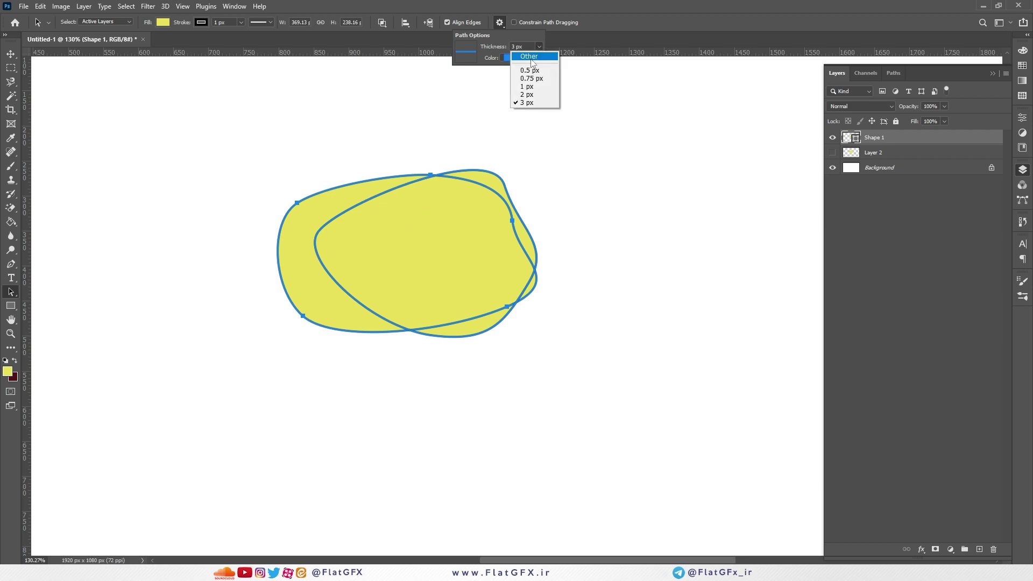
click(528, 70)
click(526, 152)
click(361, 189)
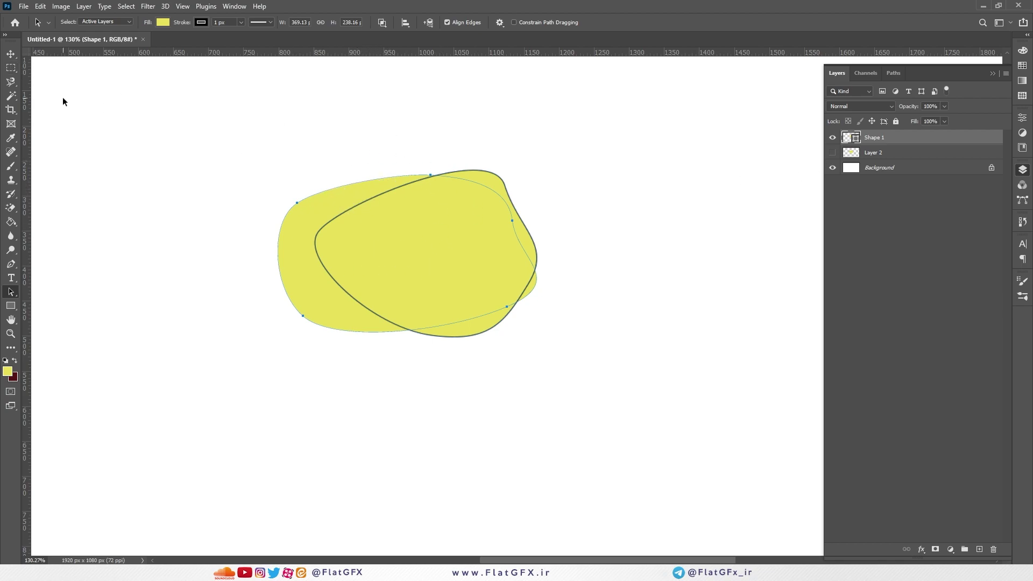
- Select the yellow shape with the Move tool and delete it
key(v)
click(392, 279)
key(Delete)
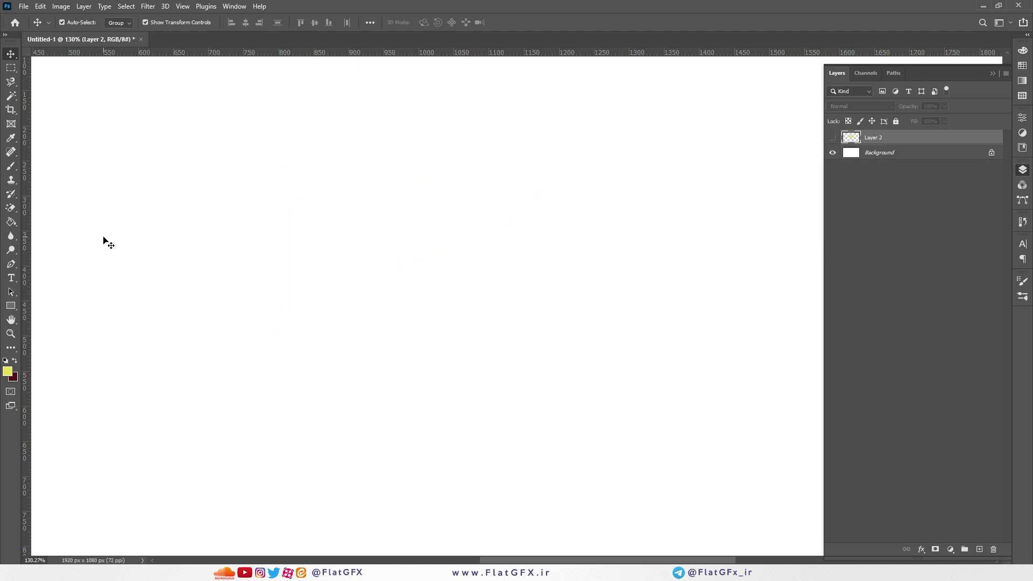
- Draw a closed curved path with six anchor points using the Pen tool
drag(17, 264, 46, 264)
click(46, 264)
right_click(24, 263)
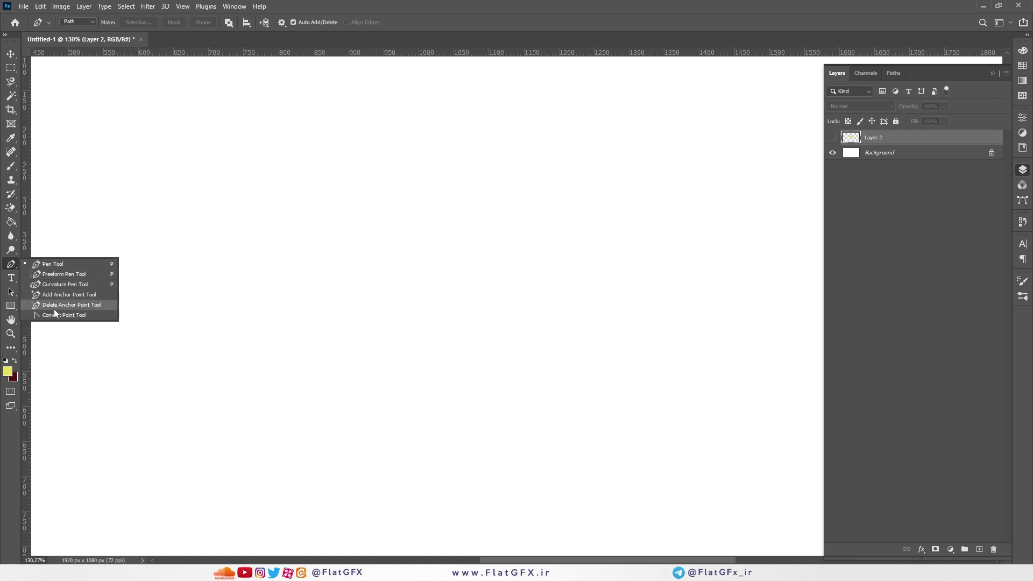
click(54, 309)
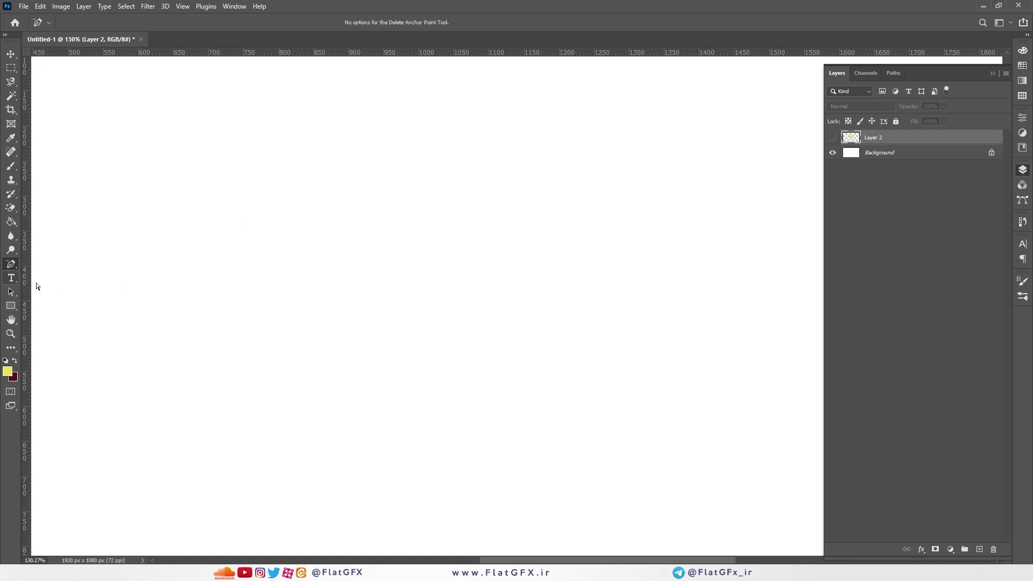
right_click(25, 265)
click(48, 264)
drag(567, 149, 538, 148)
drag(298, 151, 244, 176)
drag(189, 285, 196, 312)
drag(374, 383, 438, 381)
drag(569, 315, 607, 257)
drag(598, 214, 584, 179)
click(569, 152)
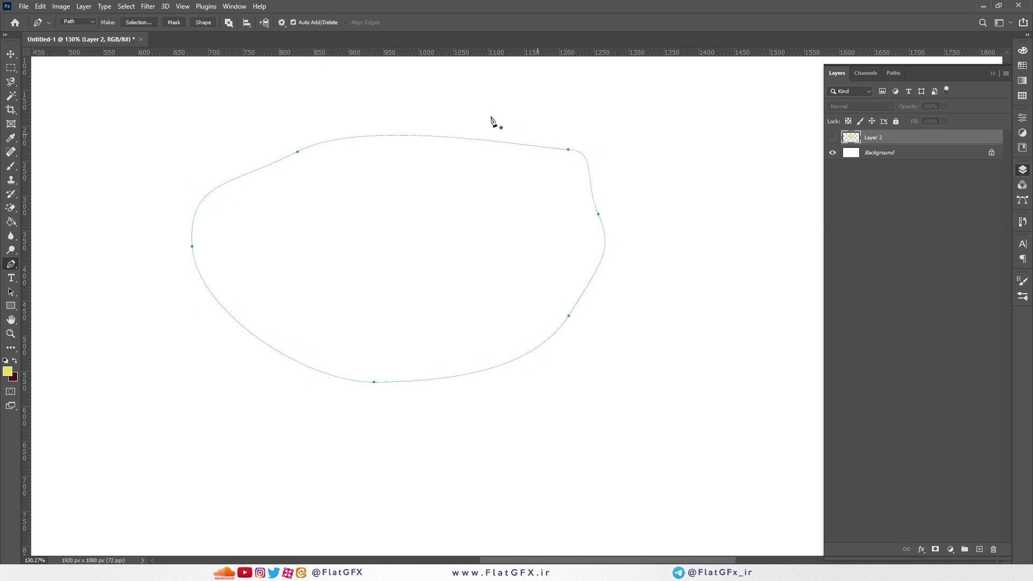
- Set the path display thickness to 1 px in the path options
click(282, 24)
click(322, 49)
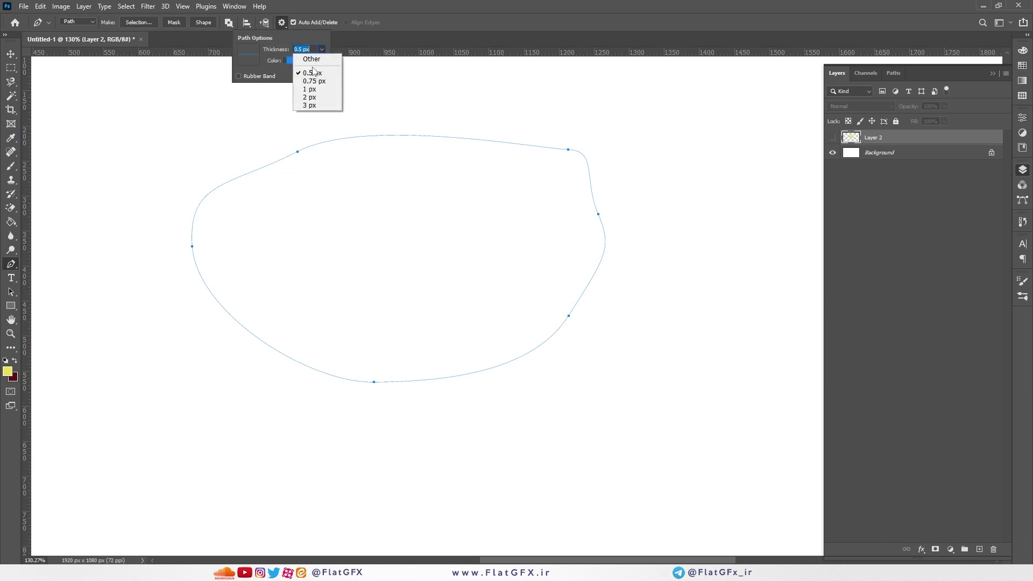
click(310, 84)
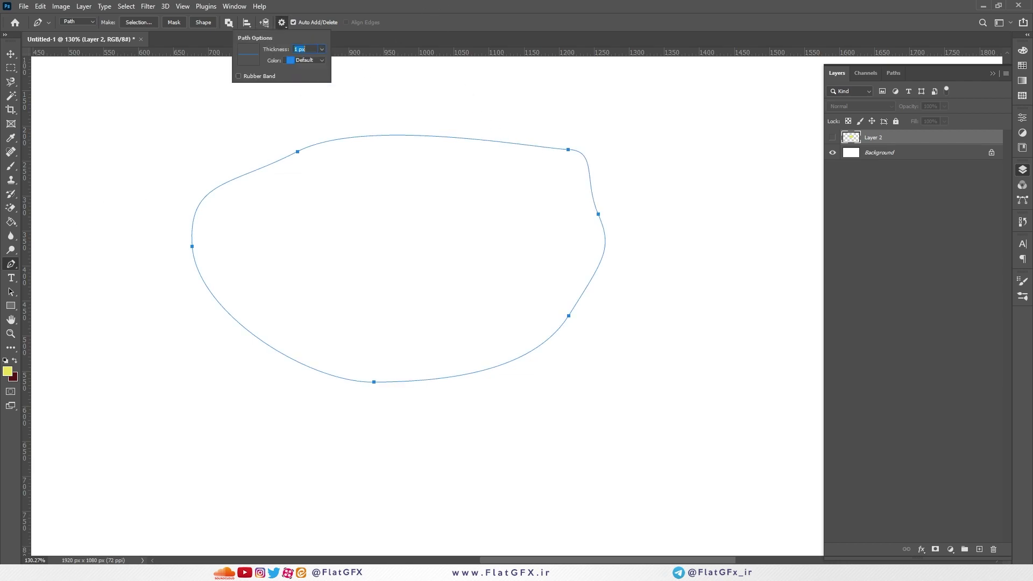
- Draw a rounded freehand selection with the Lasso tool, overlapping the curved path's upper-left part
click(11, 264)
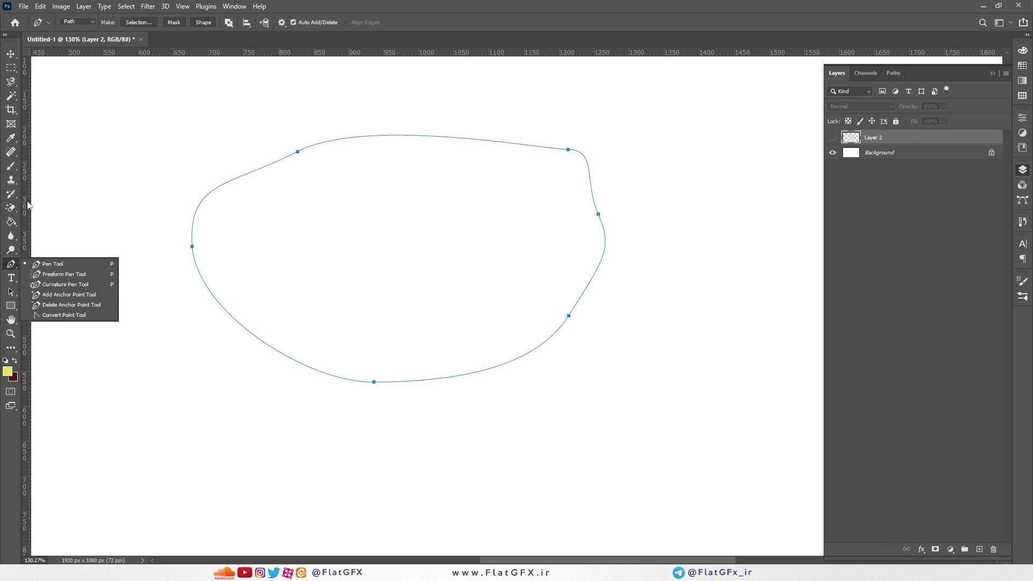
click(11, 82)
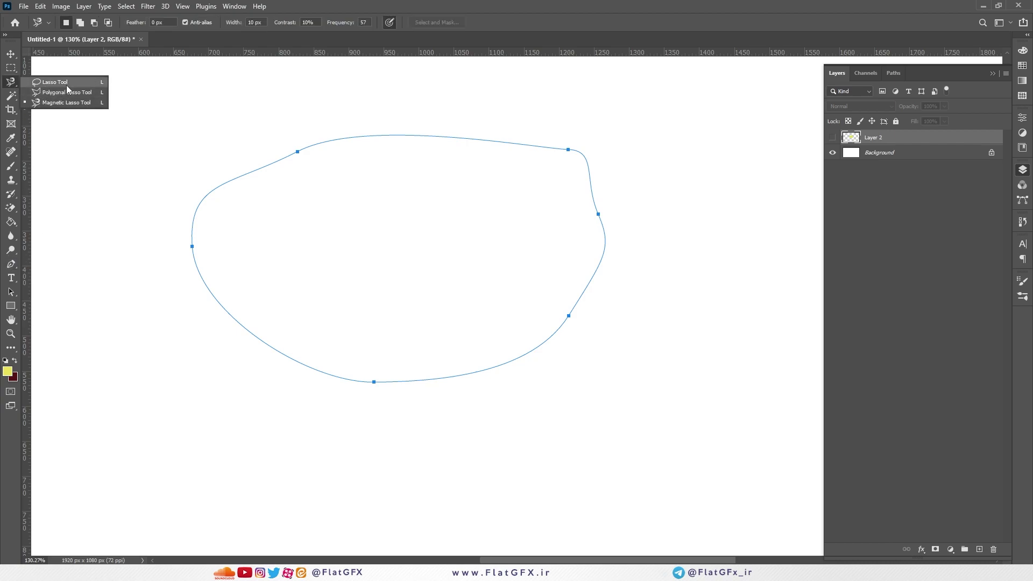
click(67, 84)
mouse_move(209, 92)
mouse_down()
mouse_move(260, 94)
mouse_move(336, 189)
mouse_move(334, 276)
mouse_move(213, 323)
mouse_move(109, 218)
mouse_move(145, 114)
mouse_move(211, 95)
mouse_up()
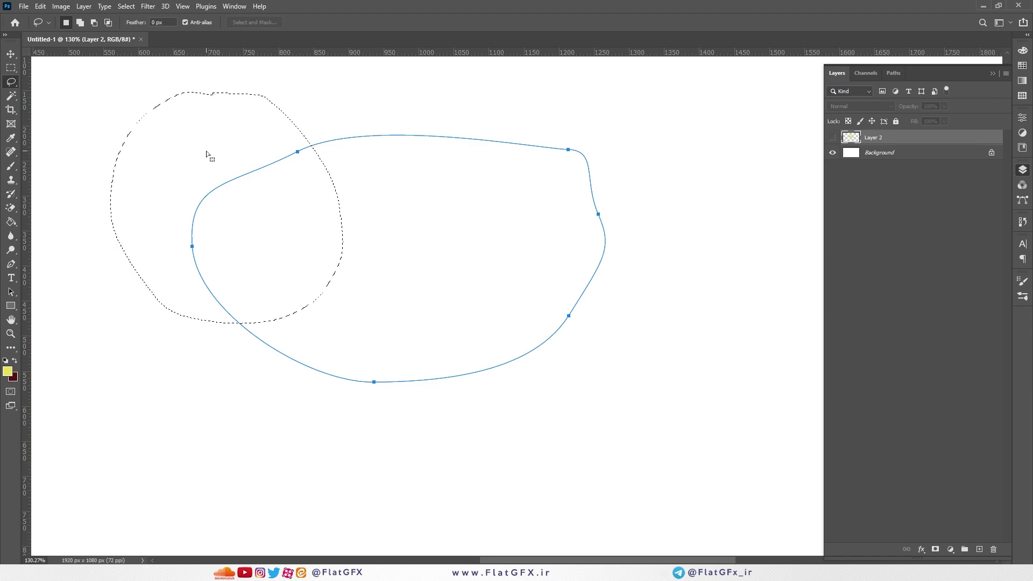
- Undo the lasso selection and the curved path's anchor points
key(ctrl+z)
key(ctrl+z)
key(ctrl+z)
key(ctrl+z)
key(ctrl+z)
key(ctrl+z)
key(ctrl+z)
key(ctrl+z)
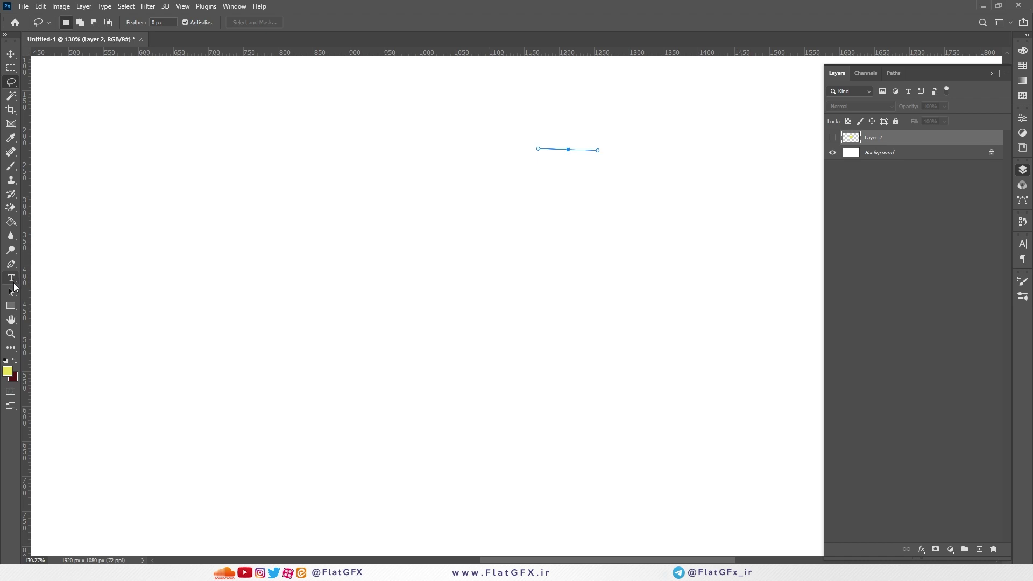
- Draw a rounded freehand outline with the Freeform Pen tool and close its gap using the Pen tool
right_click(11, 264)
click(73, 275)
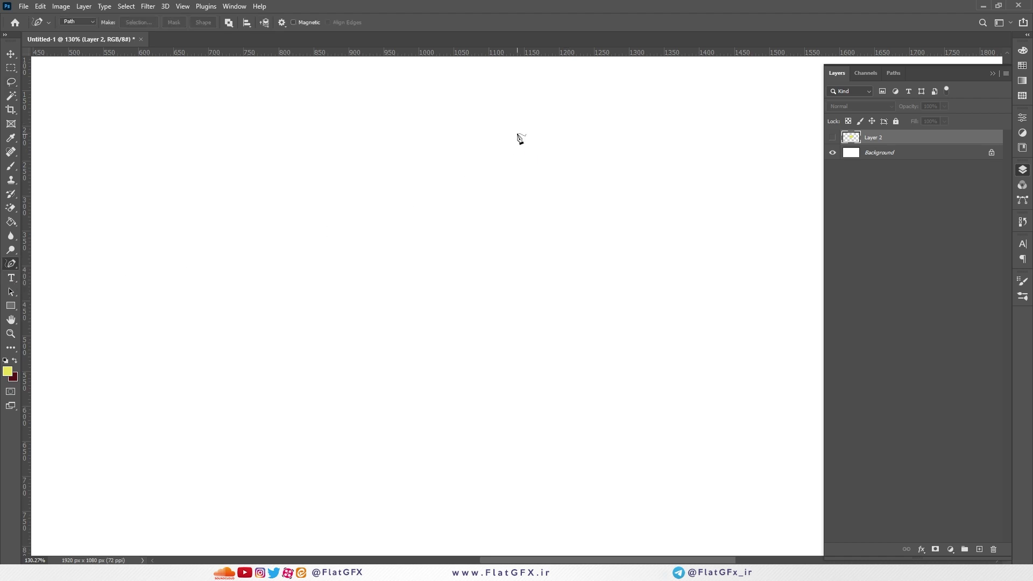
mouse_move(503, 120)
mouse_down()
mouse_move(543, 136)
mouse_move(564, 175)
mouse_move(573, 242)
mouse_move(556, 303)
mouse_move(481, 332)
mouse_move(274, 253)
mouse_move(159, 251)
mouse_move(208, 142)
mouse_move(494, 117)
mouse_move(571, 141)
mouse_move(608, 281)
mouse_move(460, 348)
mouse_move(277, 248)
mouse_move(309, 145)
mouse_move(450, 138)
mouse_up()
key(ctrl+z)
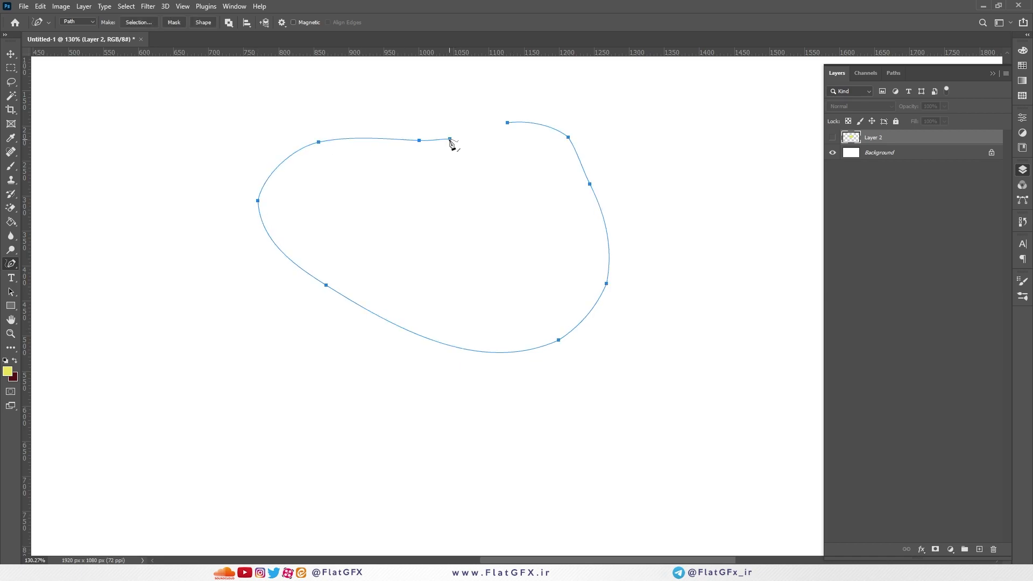
right_click(11, 264)
click(47, 265)
click(450, 138)
click(508, 124)
- Delete the freehand path from the canvas
right_click(13, 266)
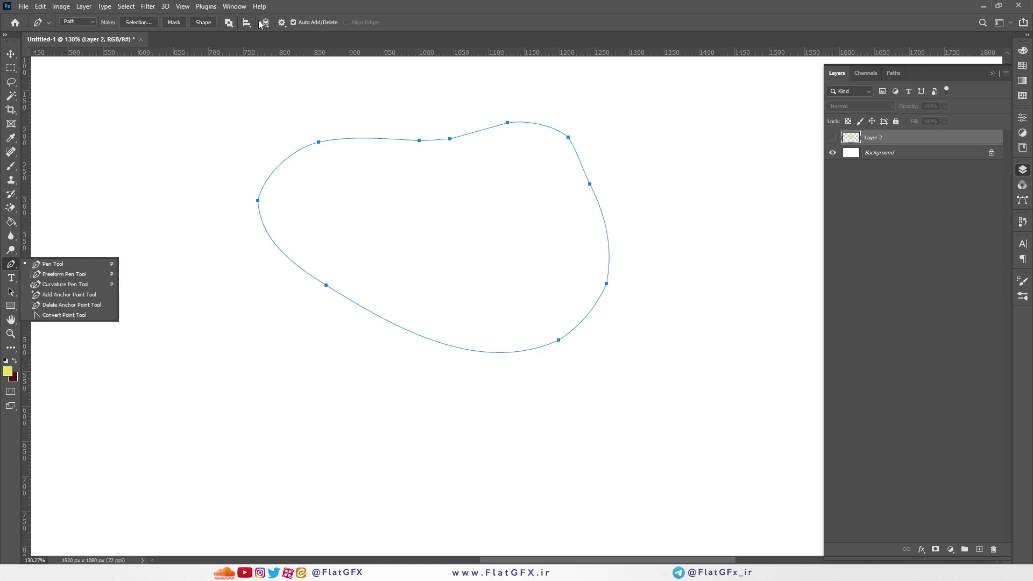
click(540, 161)
key(Delete)
key(Delete)
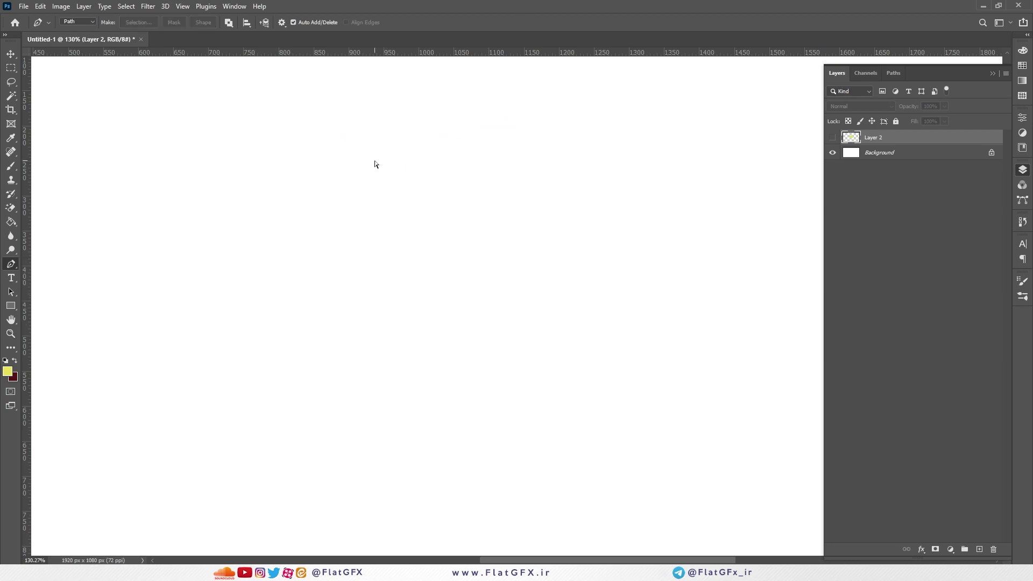
- Draw a closed five-sided path with straight edges using the Pen tool
click(395, 158)
click(550, 167)
click(566, 329)
click(309, 302)
click(309, 215)
click(395, 159)
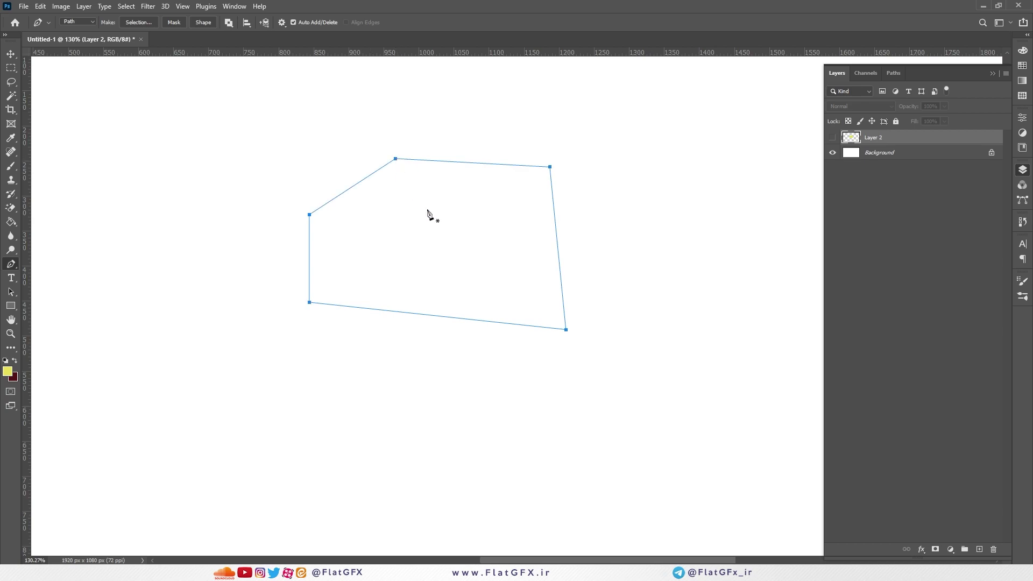
- With the Curvature Pen tool, add a point on the path's right edge, pull it up and outward, and smooth the adjacent upper-right corner
right_click(11, 264)
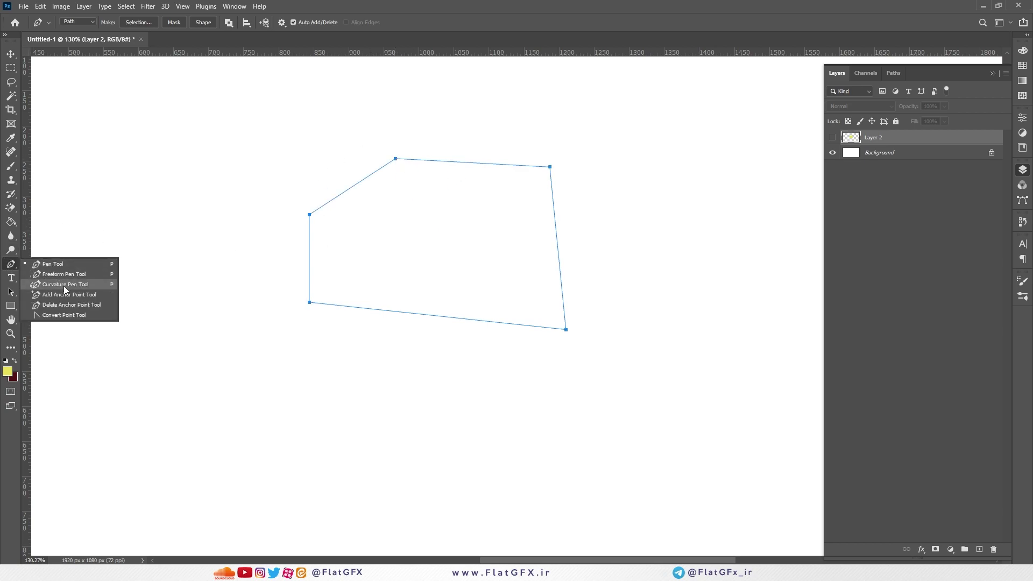
click(67, 286)
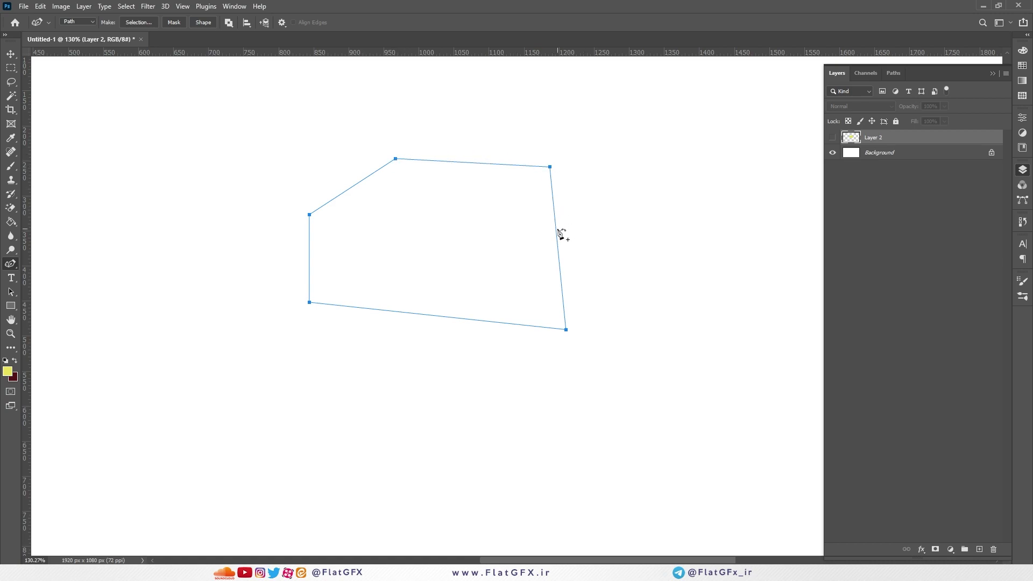
mouse_move(550, 166)
mouse_down()
mouse_move(575, 127)
mouse_move(512, 147)
mouse_move(566, 158)
mouse_up()
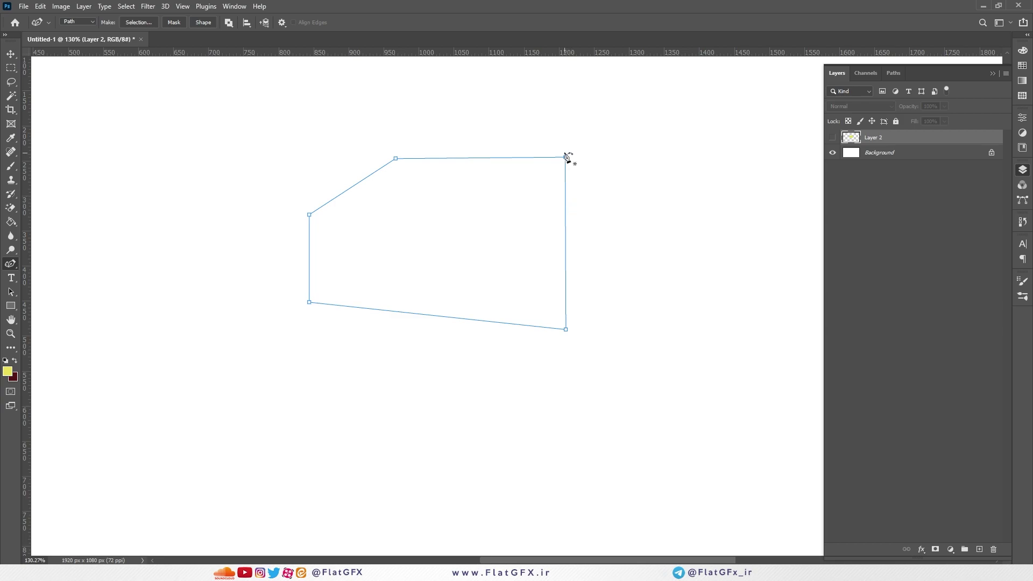
click(565, 241)
drag(567, 241, 623, 137)
drag(563, 157, 558, 172)
double_click(559, 172)
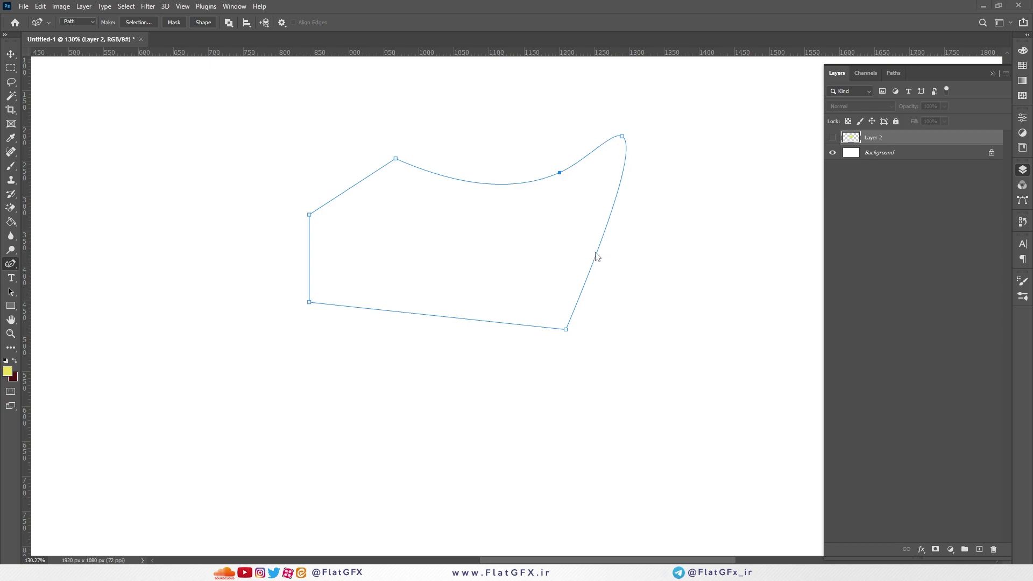
- Shift the upper-left corner slightly and convert the remaining four corners of the path into smooth curves
mouse_move(396, 158)
mouse_down()
mouse_move(395, 185)
mouse_move(388, 165)
mouse_up()
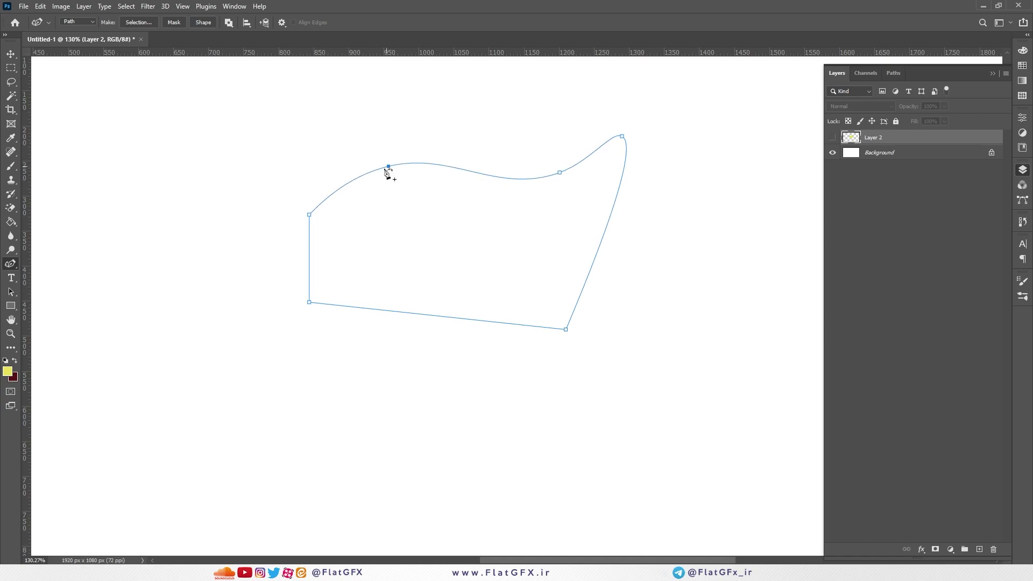
double_click(309, 215)
double_click(309, 303)
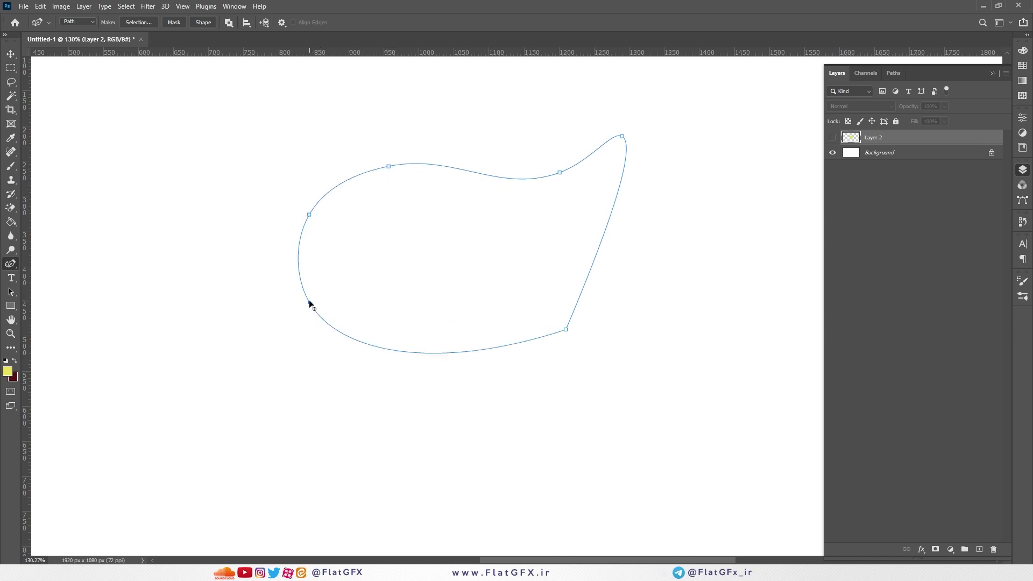
double_click(566, 329)
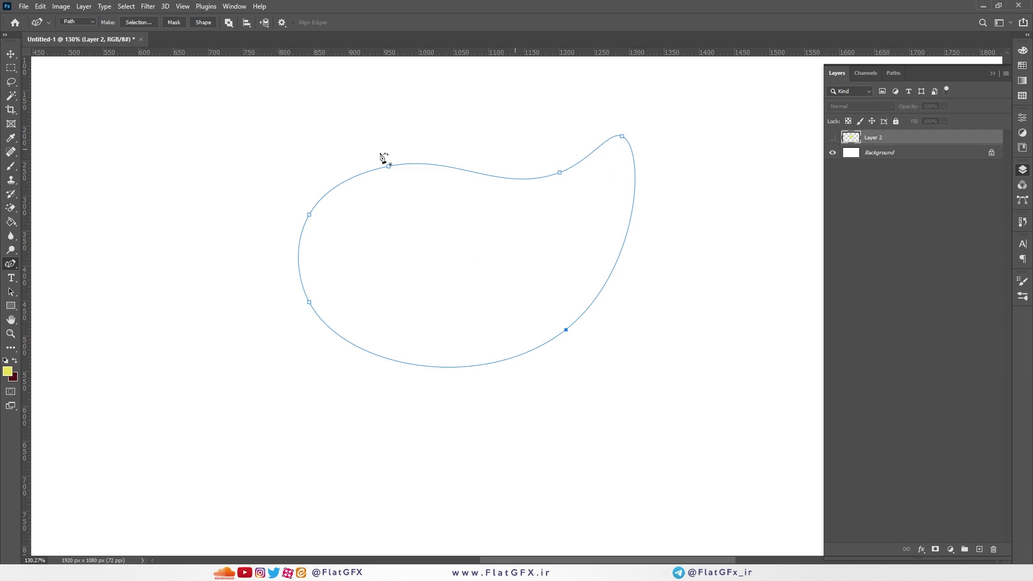
- Reshape the curve's left side by moving its top and left anchor points inward and adding a point between them
drag(13, 263, 79, 286)
drag(387, 167, 446, 200)
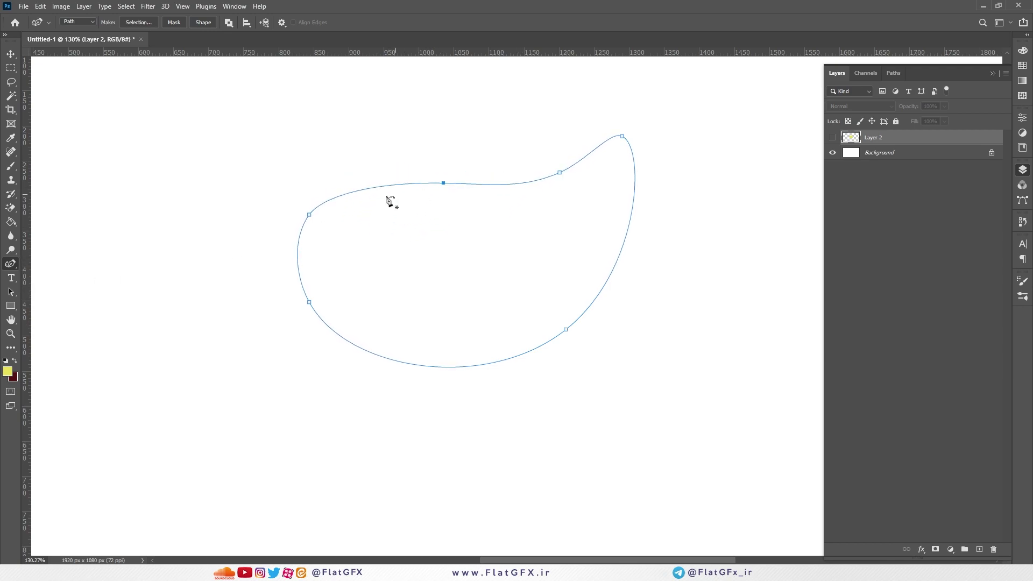
drag(310, 215, 354, 233)
drag(309, 302, 336, 323)
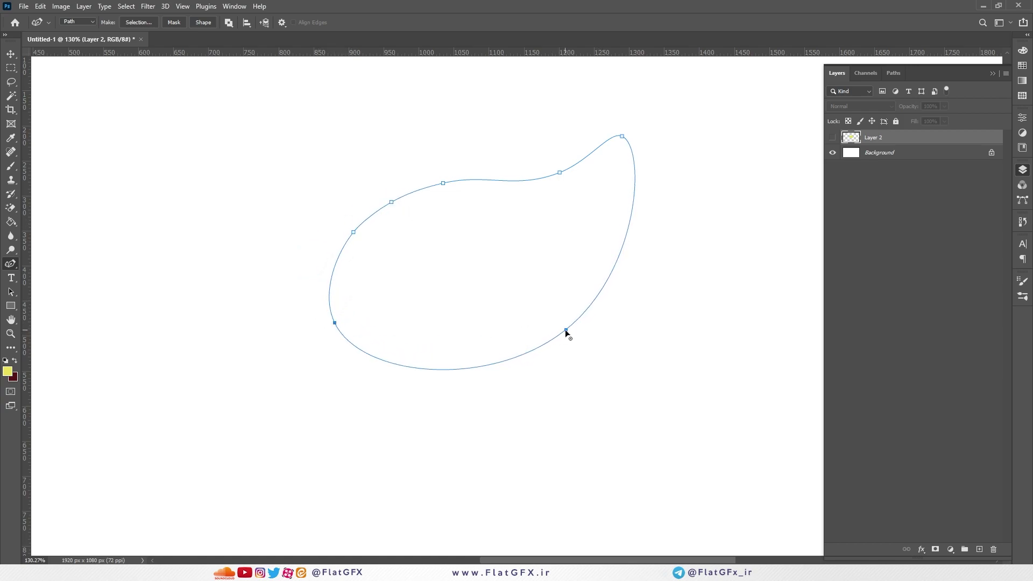
- Toggle the lower-right anchor point between corner and smooth, leave it as a corner, and move it slightly down
double_click(565, 331)
drag(566, 331, 572, 323)
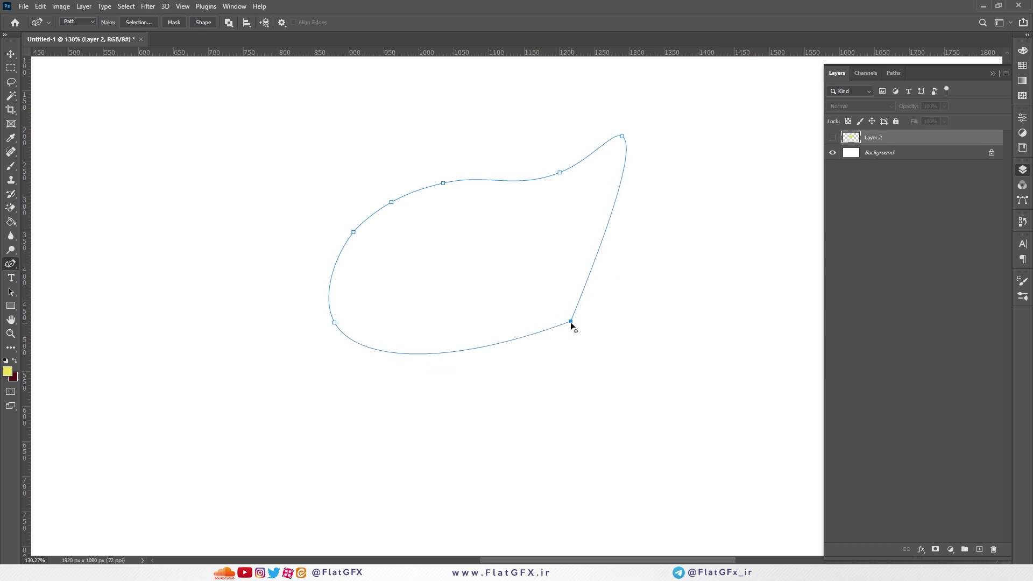
double_click(572, 323)
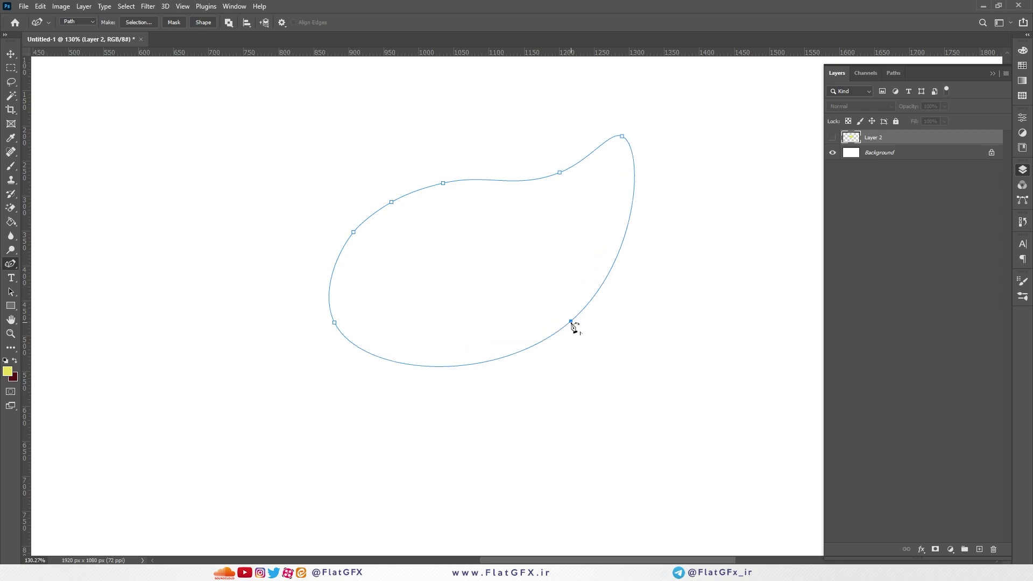
double_click(572, 323)
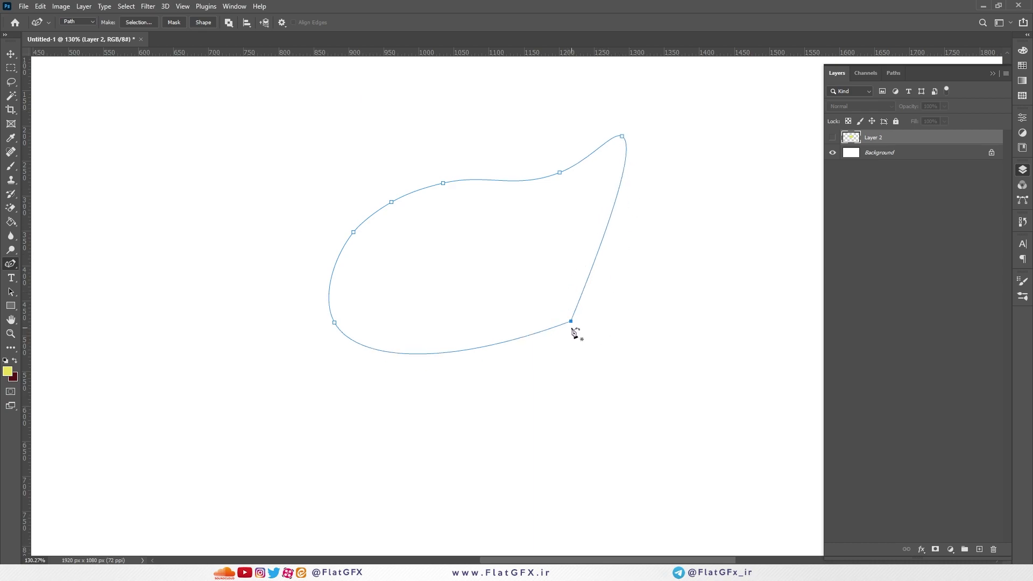
mouse_move(571, 322)
mouse_down()
mouse_move(563, 308)
mouse_move(574, 353)
mouse_move(570, 336)
mouse_up()
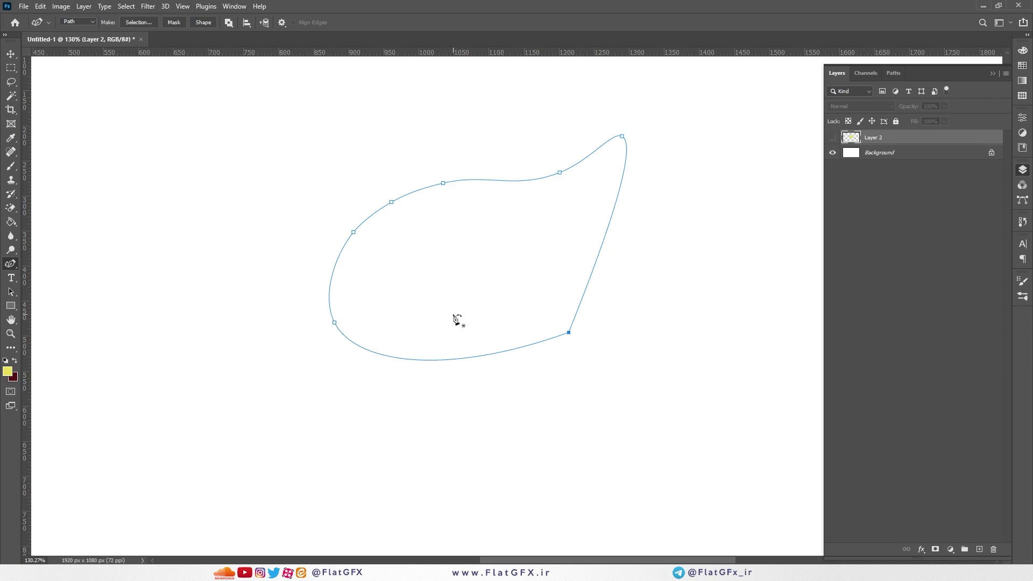
- Add two anchor points on the path's right edge with the Add Anchor Point tool and pull the lower one outward
right_click(11, 264)
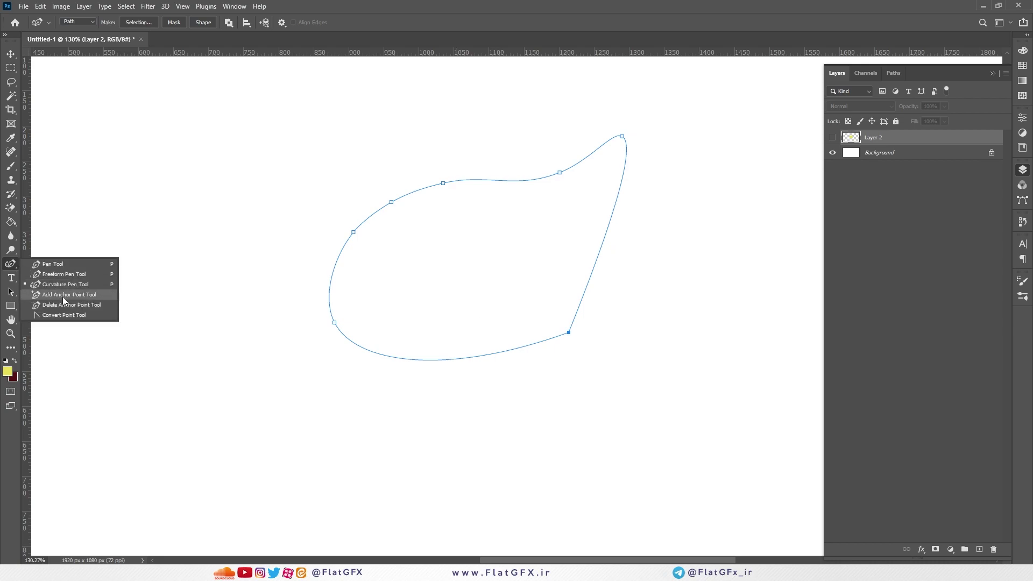
click(63, 296)
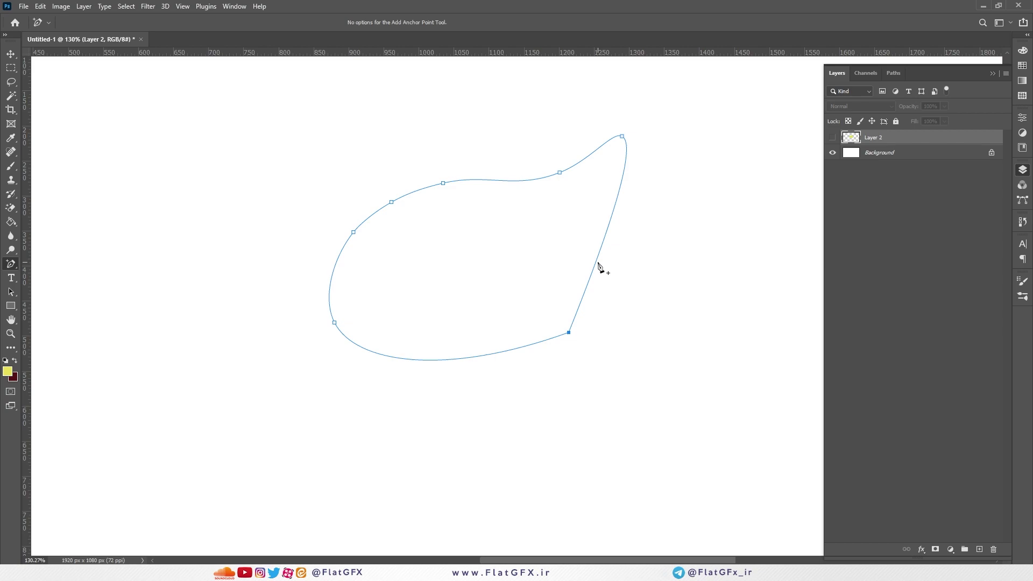
drag(596, 267, 614, 212)
click(589, 282)
scroll(617, 223, up, 3)
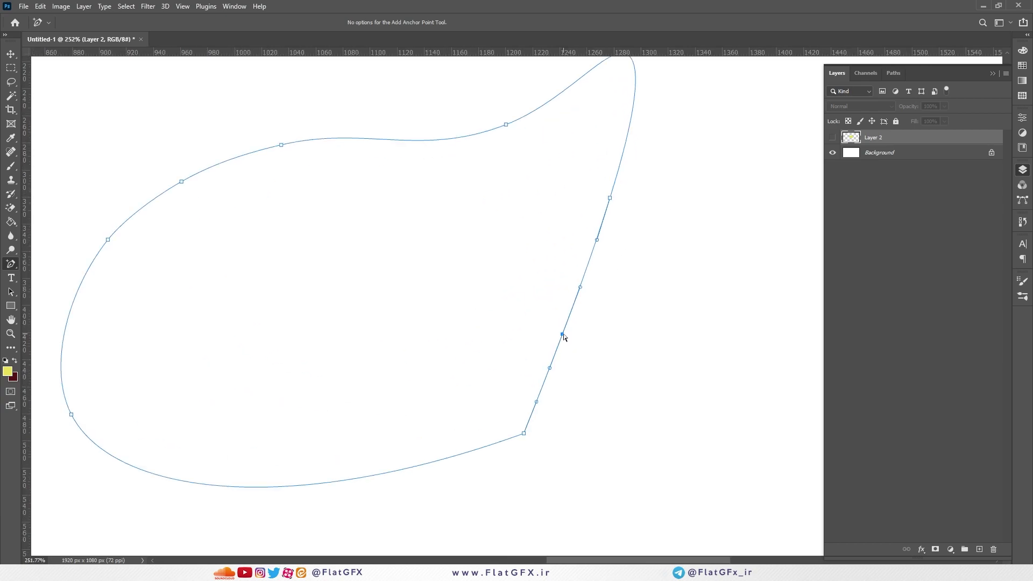
drag(562, 336, 628, 351)
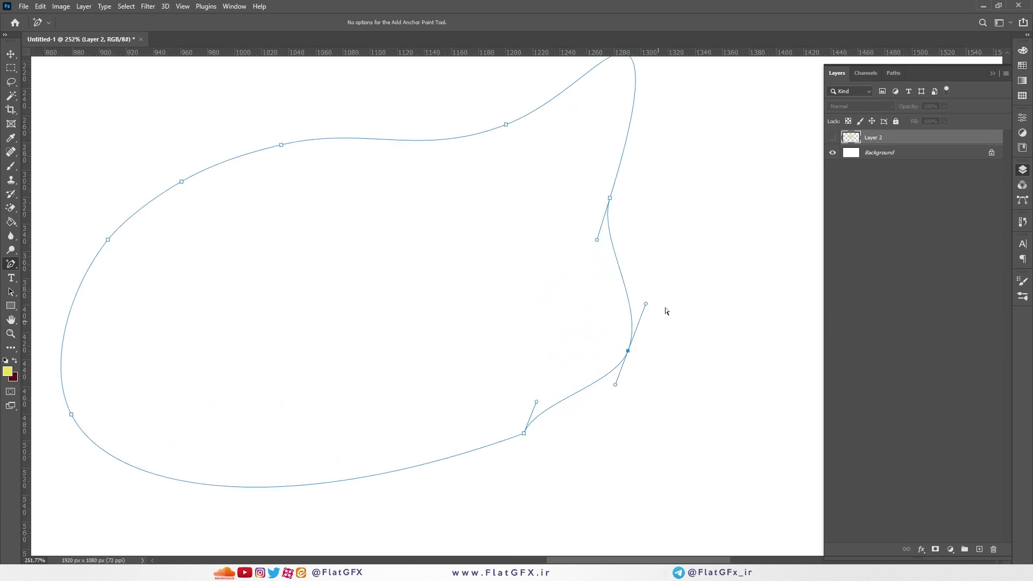
- Adjust both direction handles of the pulled-out anchor point independently to reshape the curves on either side
drag(646, 305, 624, 438)
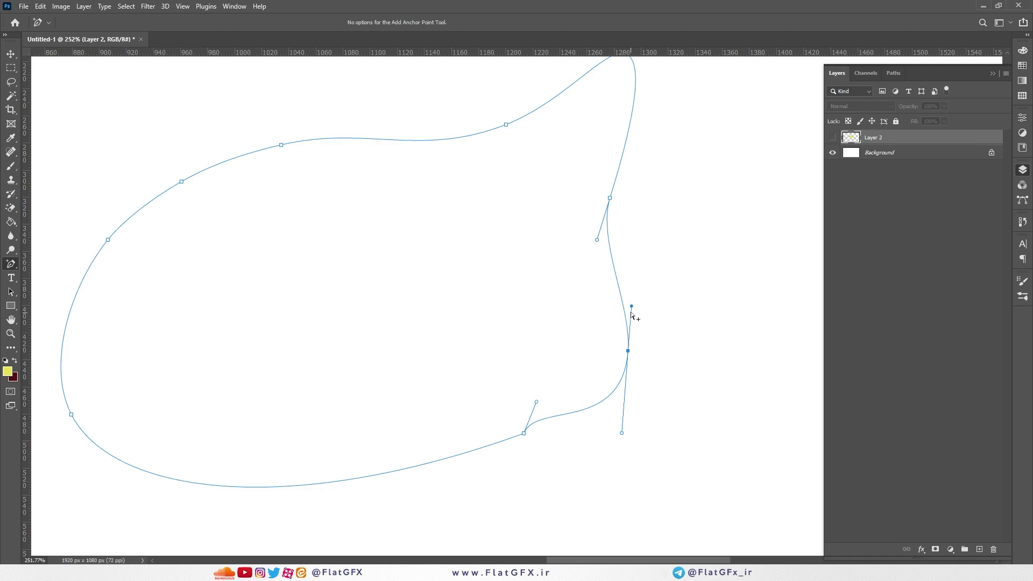
drag(632, 308, 533, 356)
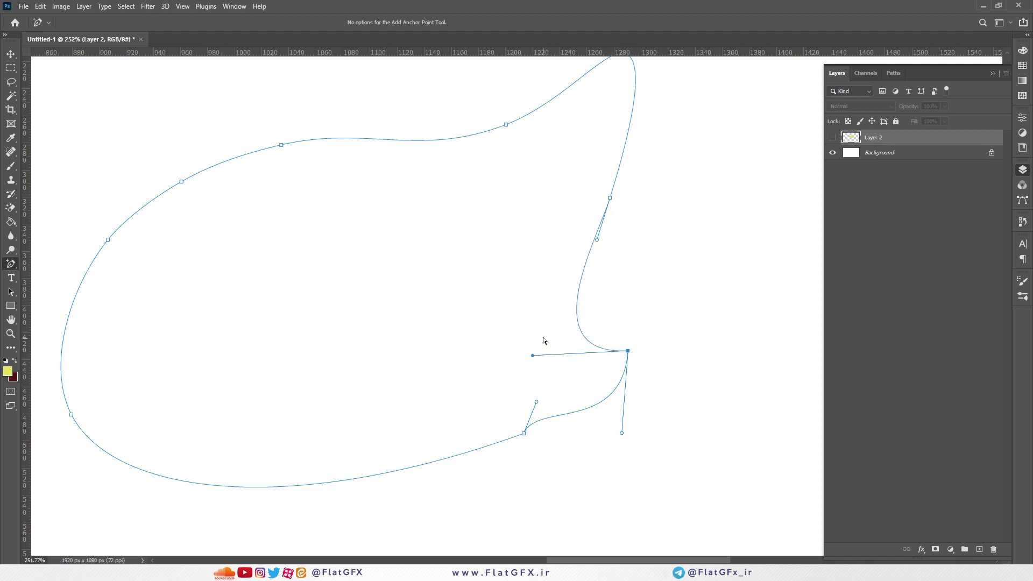
drag(624, 437, 682, 435)
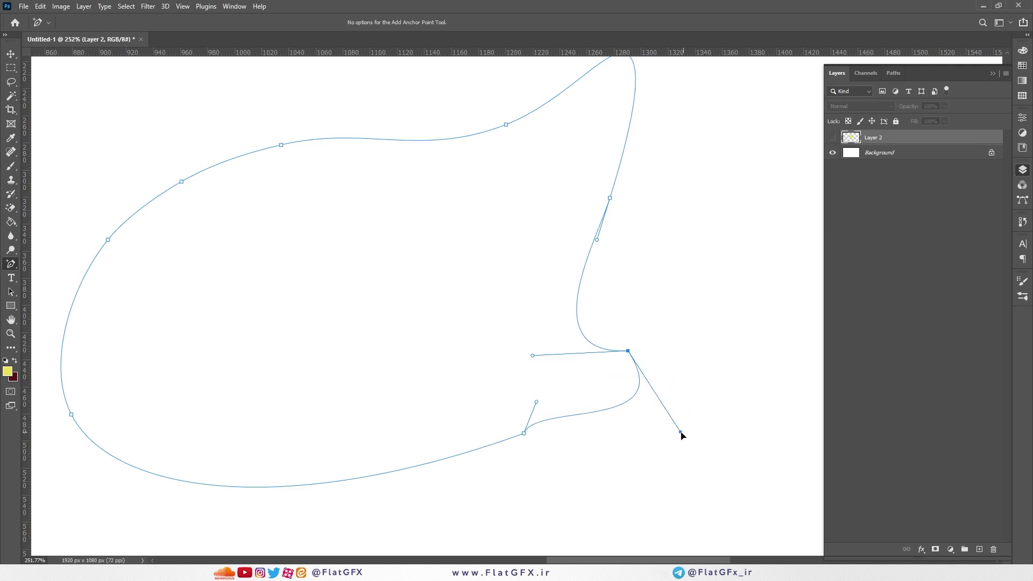
drag(631, 353, 604, 296)
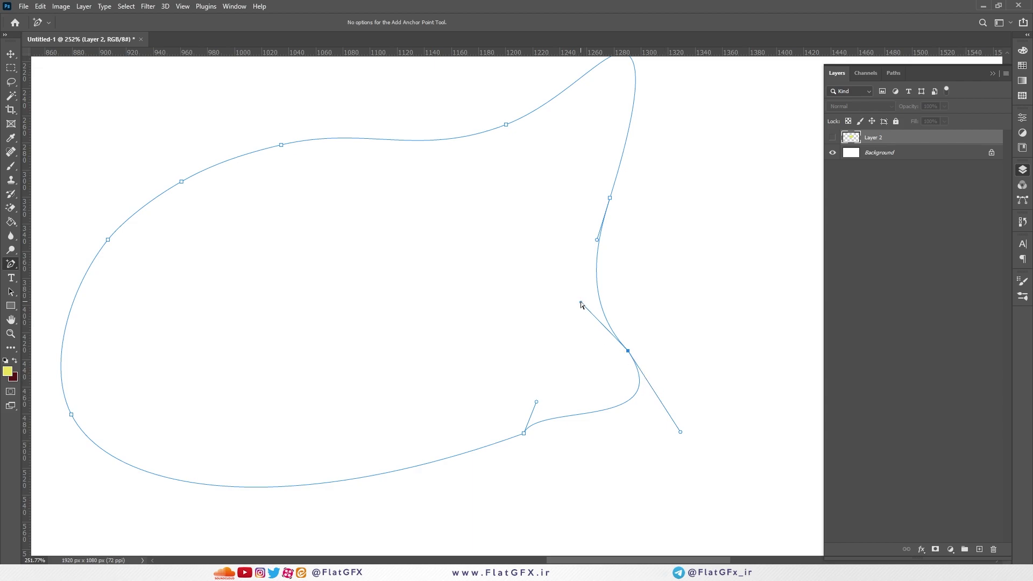
- Swing the pulled-out anchor point's upper handle outward, and remove that point and the lower-right corner point with the Delete Anchor Point tool
drag(581, 304, 659, 314)
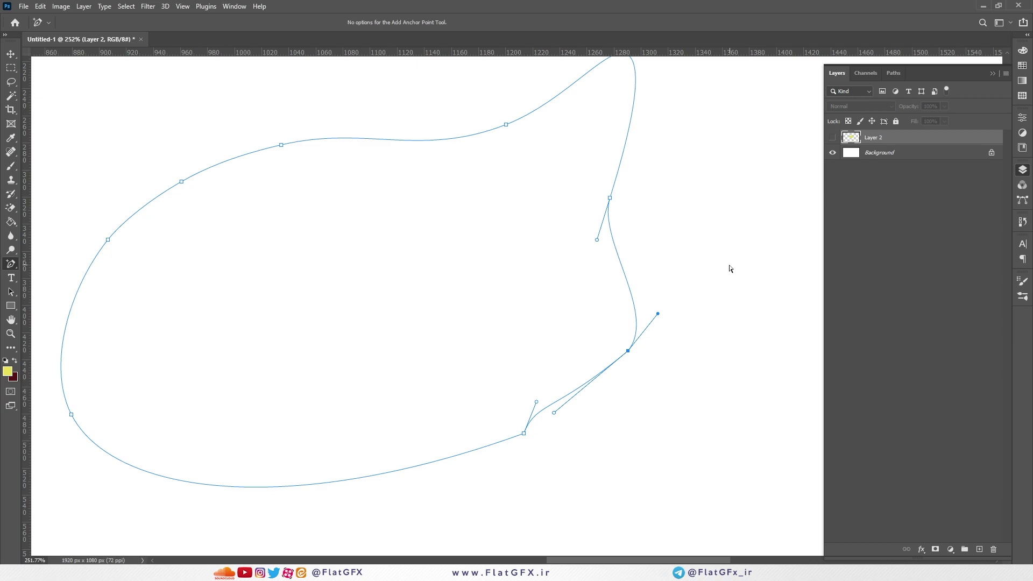
click(19, 264)
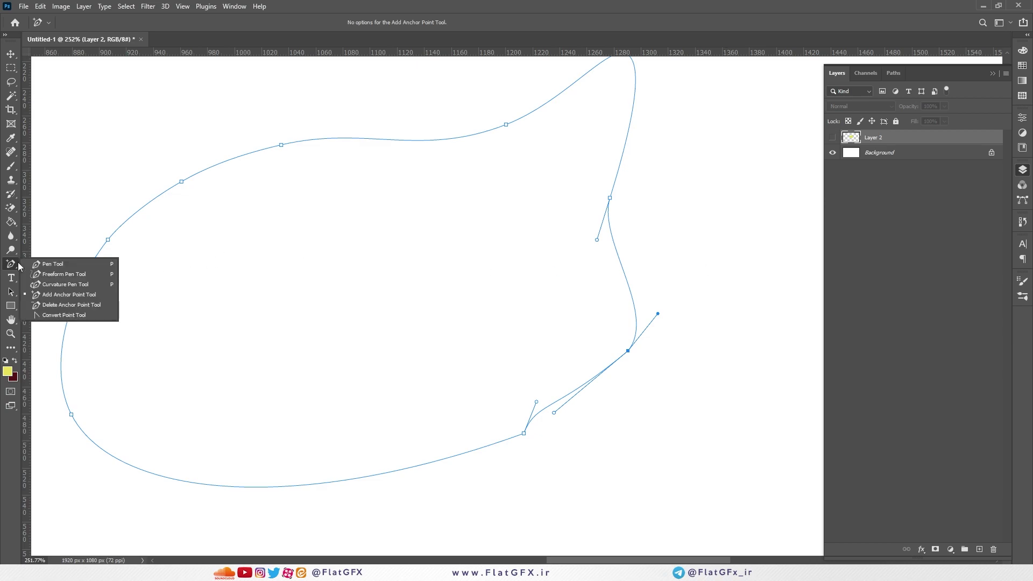
click(76, 305)
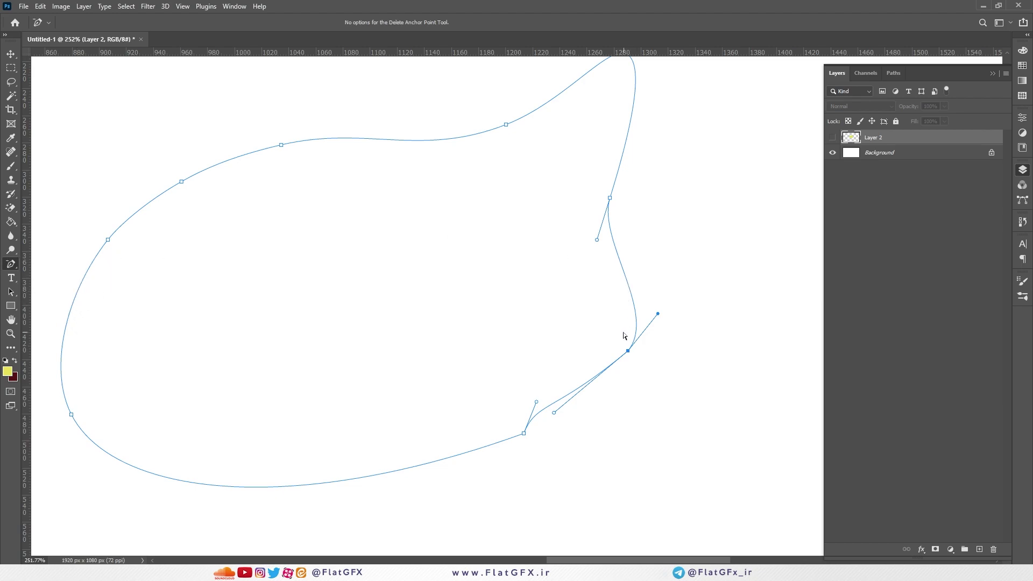
click(628, 350)
click(524, 433)
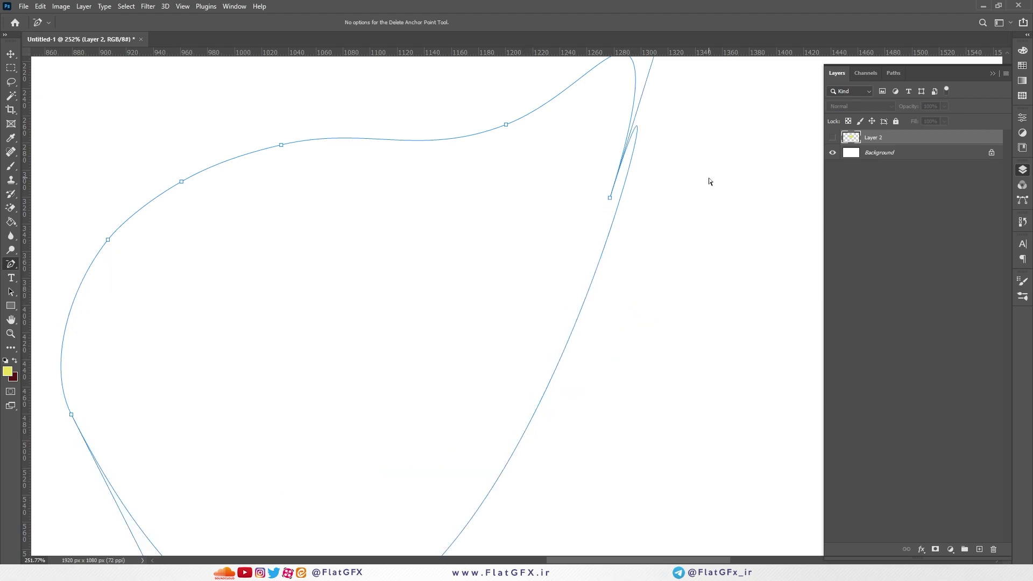
- Restore the lower-right corner anchor point, delete it again to compare the outline, and bring it back once more
scroll(566, 281, down, 3)
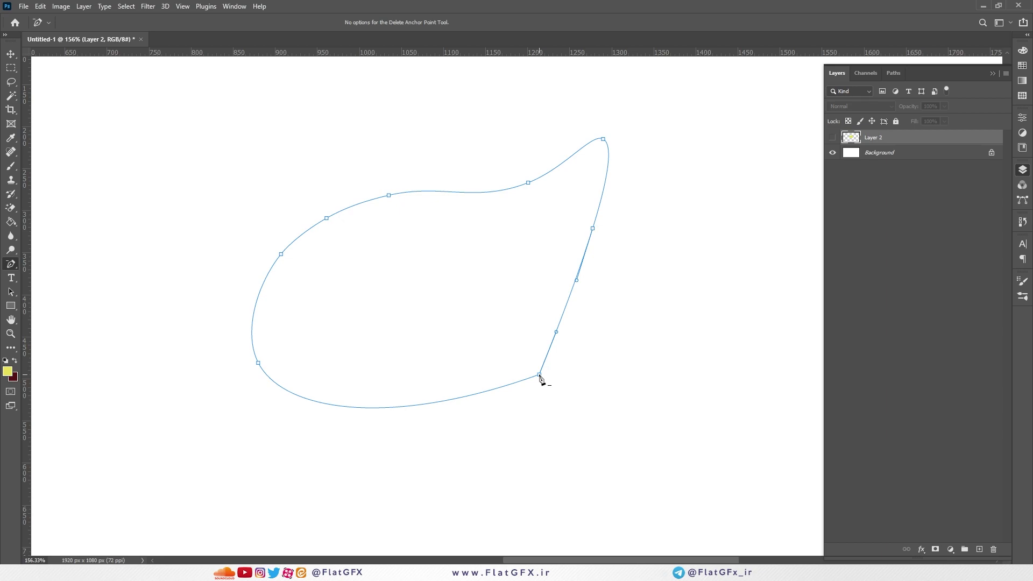
scroll(540, 377, up, 1)
scroll(539, 376, up, 3)
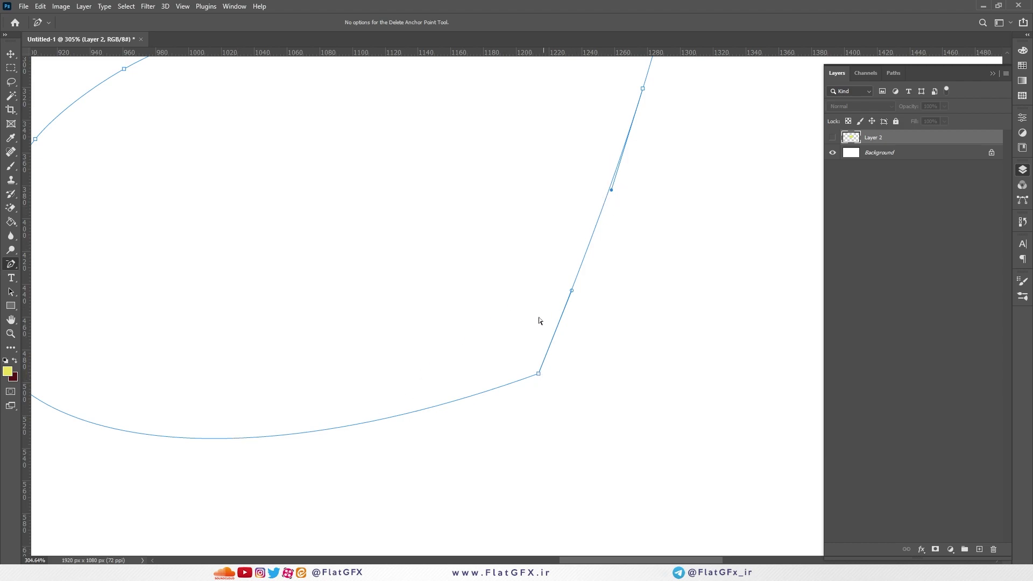
click(540, 375)
scroll(547, 358, down, 3)
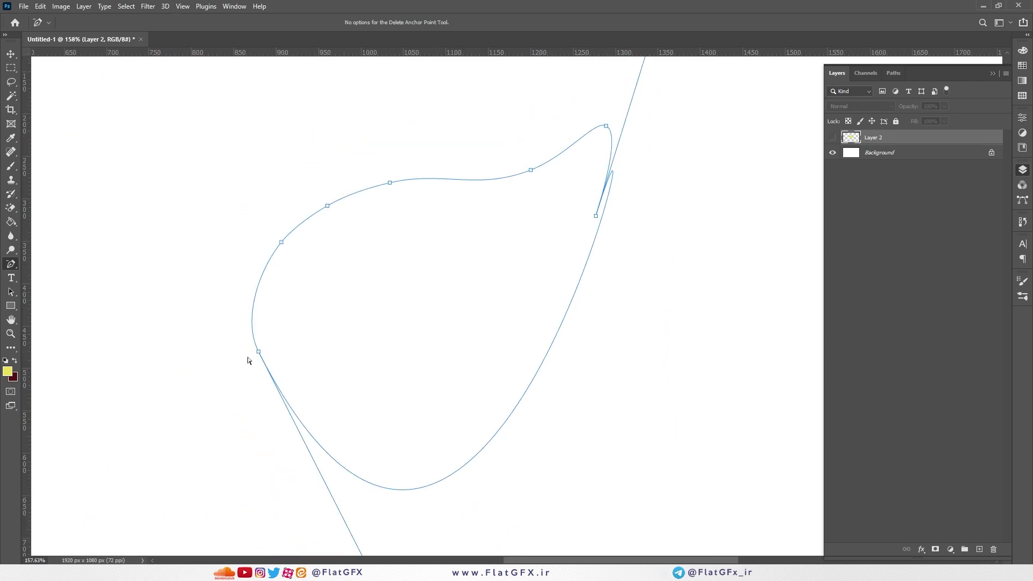
scroll(634, 133, down, 1)
scroll(608, 219, up, 1)
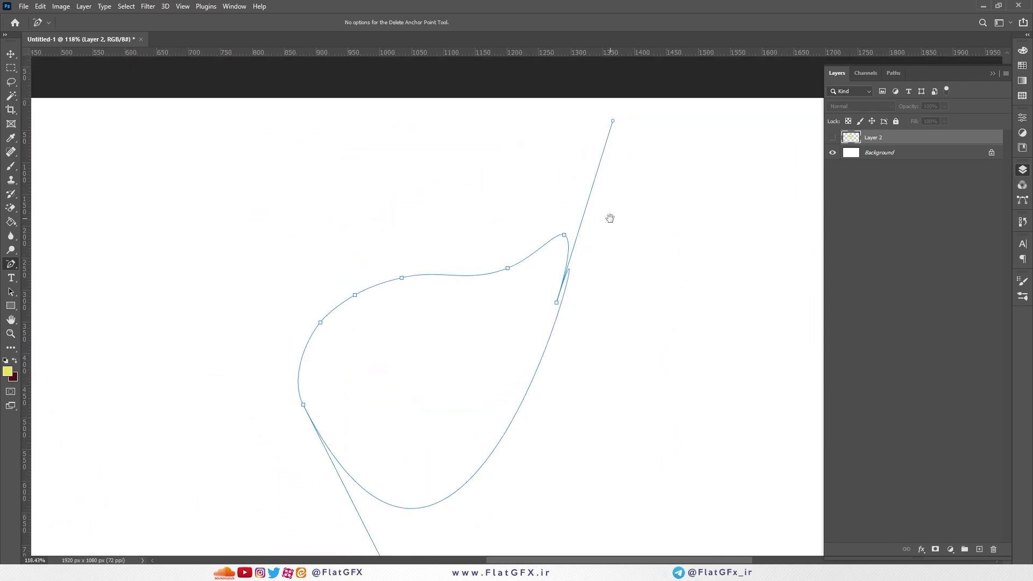
scroll(583, 272, up, 2)
scroll(529, 321, down, 2)
scroll(558, 364, up, 3)
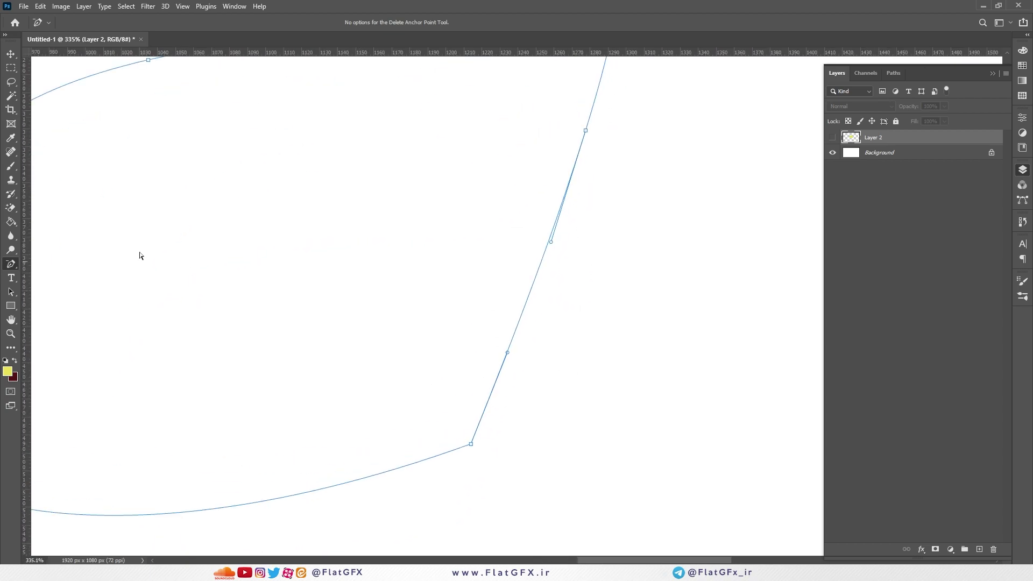
- Add one anchor point on each side of the lower-right corner with the Add Anchor Point tool
right_click(14, 266)
click(54, 296)
click(498, 377)
click(387, 472)
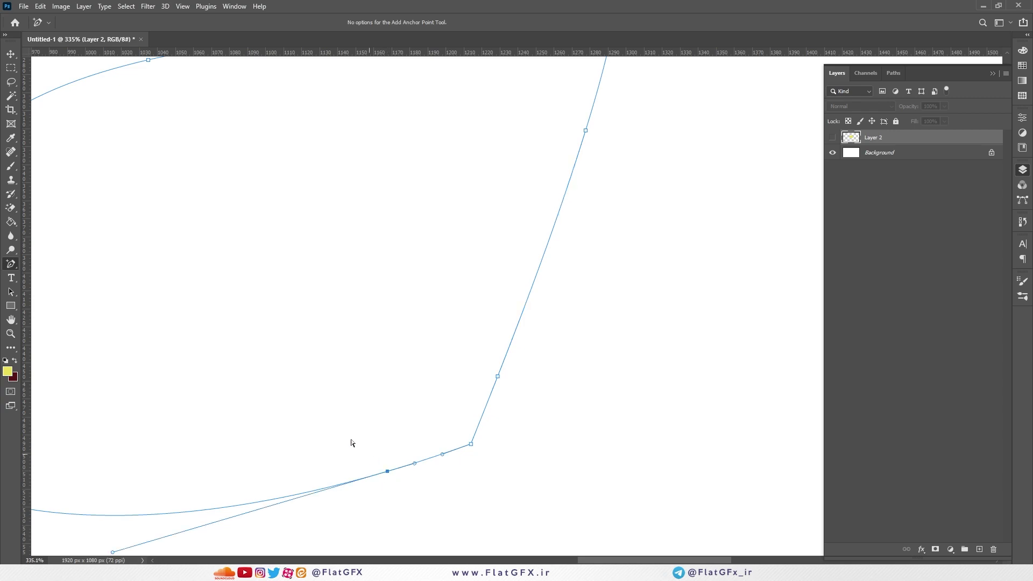
- Remove the lower-right corner point between its two neighbouring anchors with the Delete Anchor Point tool
right_click(11, 265)
click(60, 305)
click(471, 445)
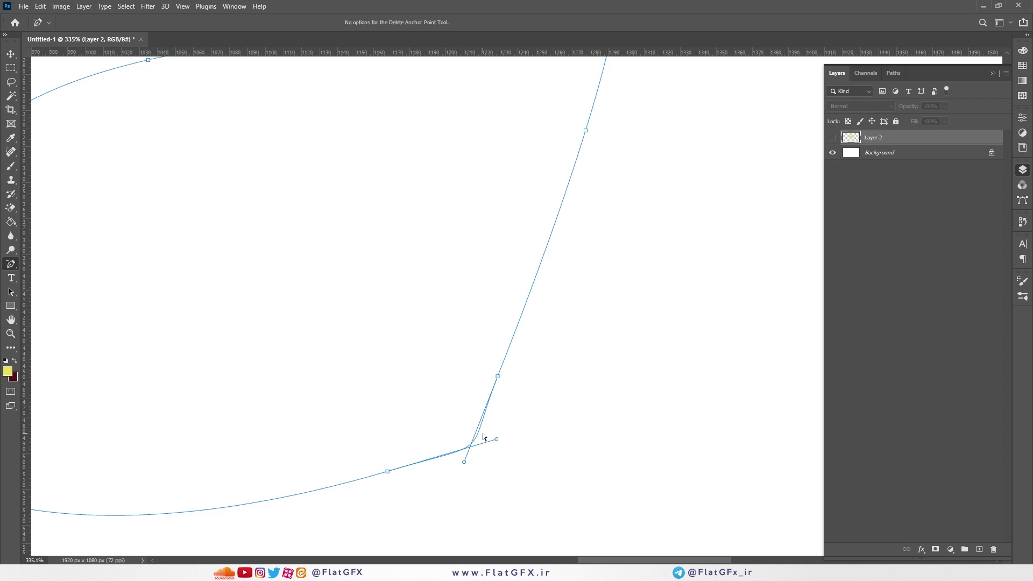
scroll(478, 290, down, 3)
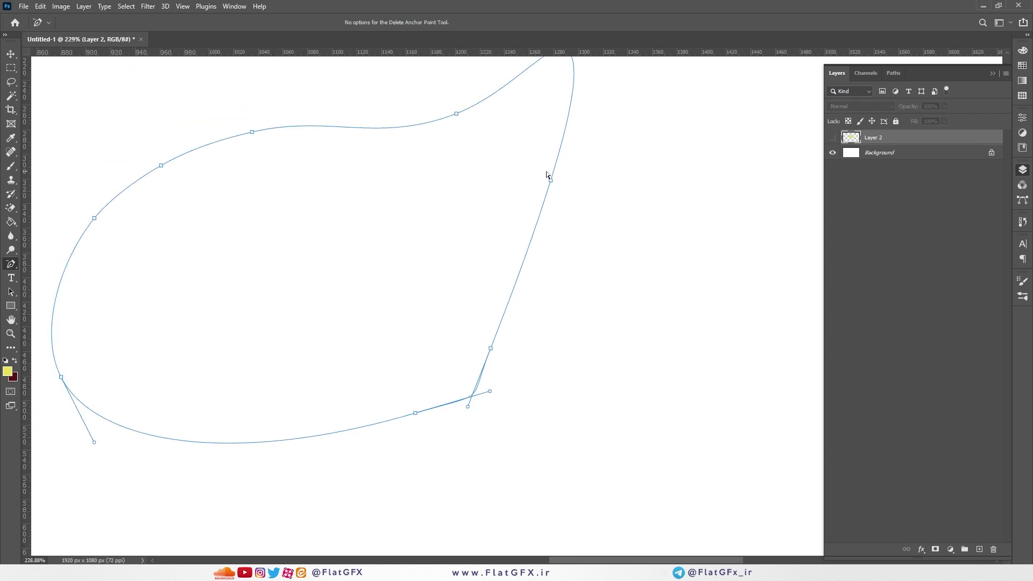
scroll(503, 323, up, 1)
scroll(502, 322, left, 2)
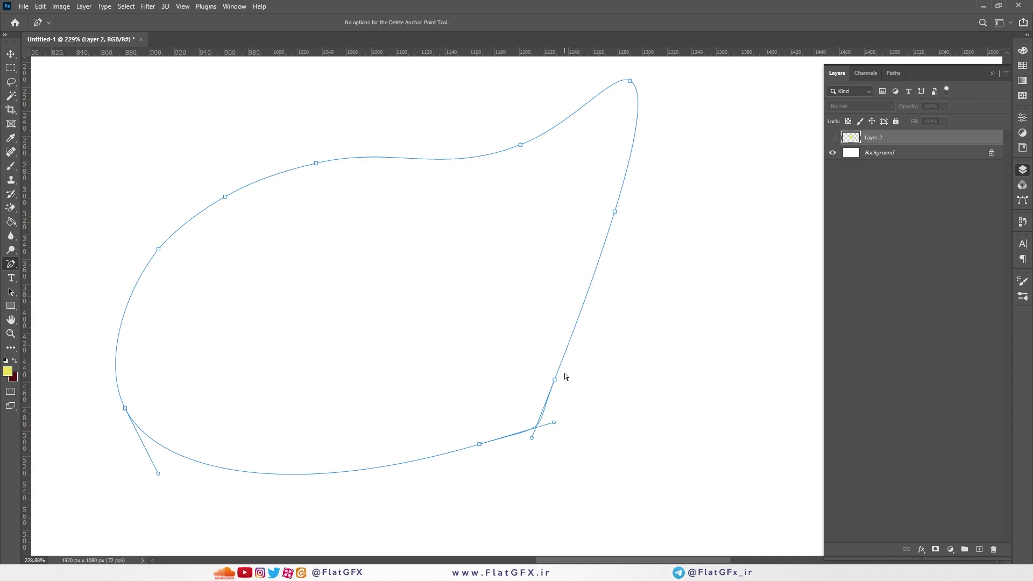
- Delete the two anchor points on the path's right edge, below the upper-right tip
click(616, 211)
drag(622, 212, 650, 256)
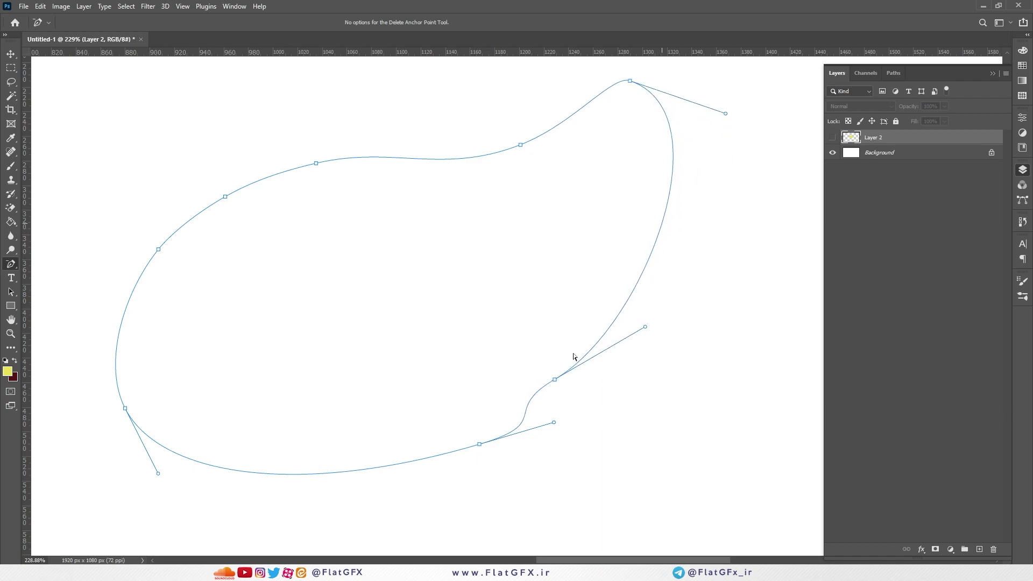
click(555, 380)
drag(576, 388, 639, 381)
- Undo the anchor point additions and deletions back to the path with the pulled-out point on its right edge
key(ctrl+z)
key(ctrl+z)
key(ctrl+z)
key(ctrl+z)
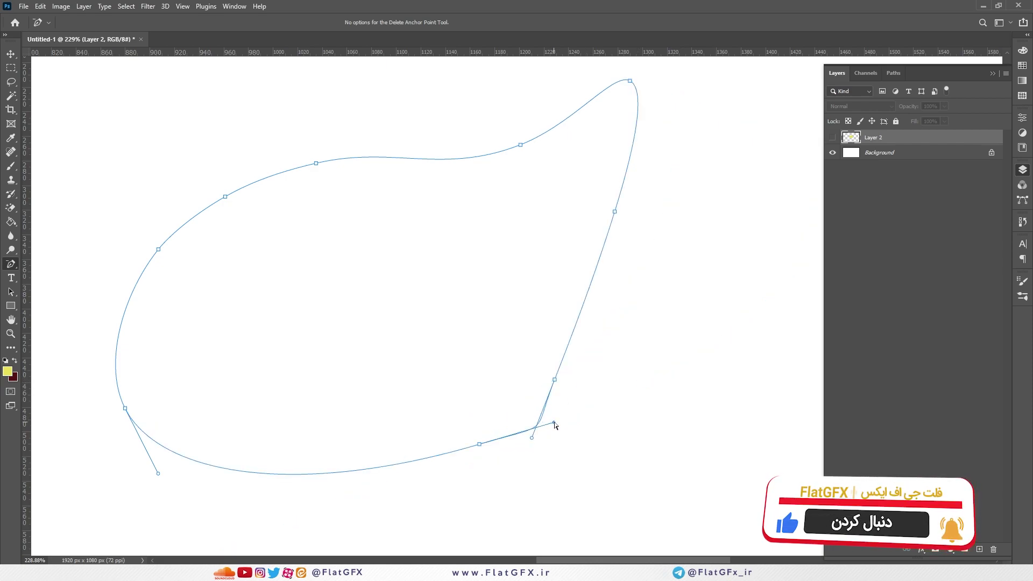
key(ctrl+shift+z)
key(ctrl+shift+z)
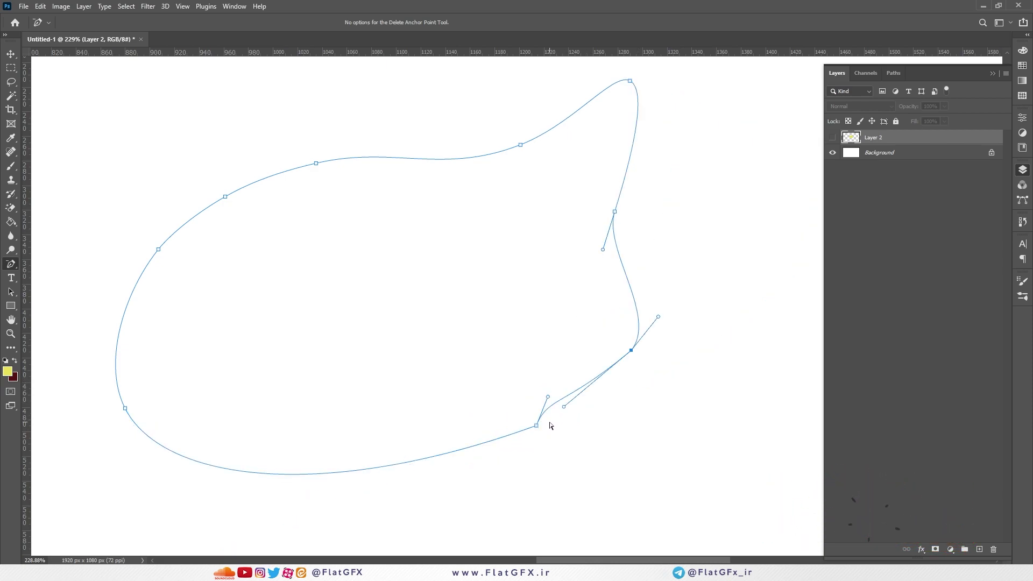
- Pull the pulled-out point's upper handle down so the path crosses itself, and make a shape from the path with the Pen tool
drag(662, 321, 607, 446)
scroll(604, 325, up, 2)
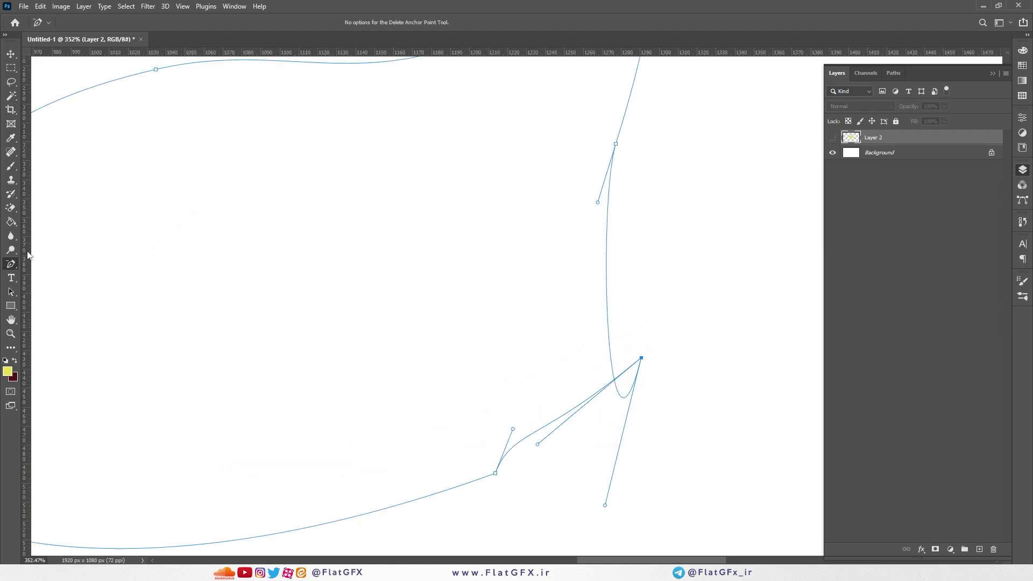
right_click(11, 264)
click(51, 264)
click(203, 22)
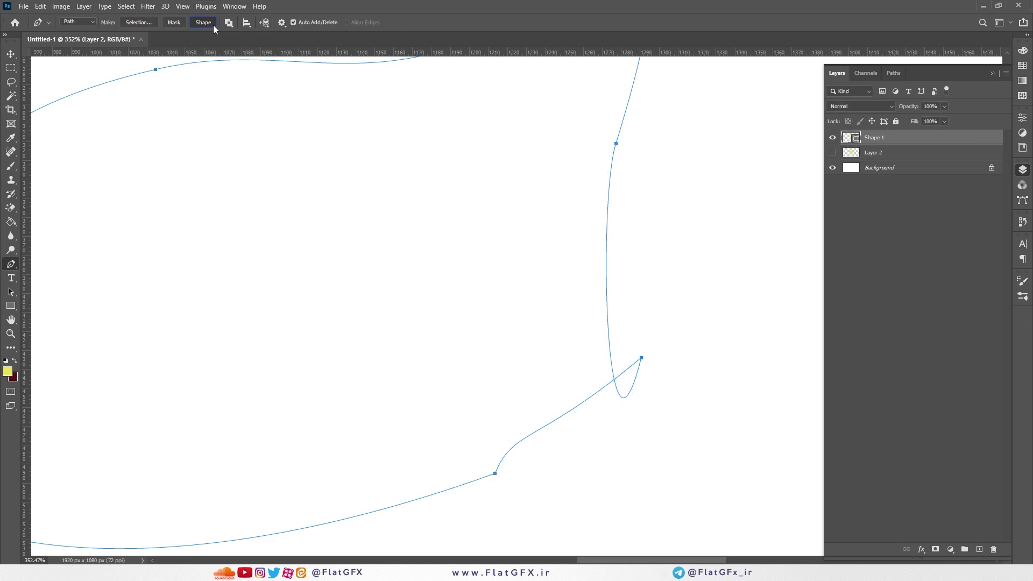
- Shift the yellow shape slightly up and right and back again, and undo its conversion from the path
key(v)
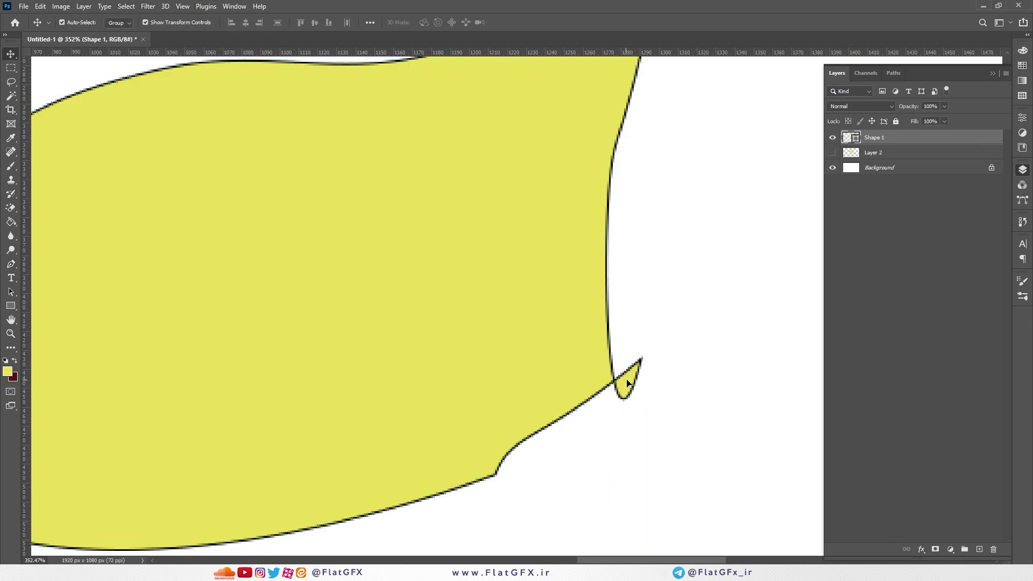
key(Up)
key(Up)
key(Up)
key(Up)
key(Up)
key(Up)
key(Up)
key(Up)
key(Right)
key(Right)
key(Right)
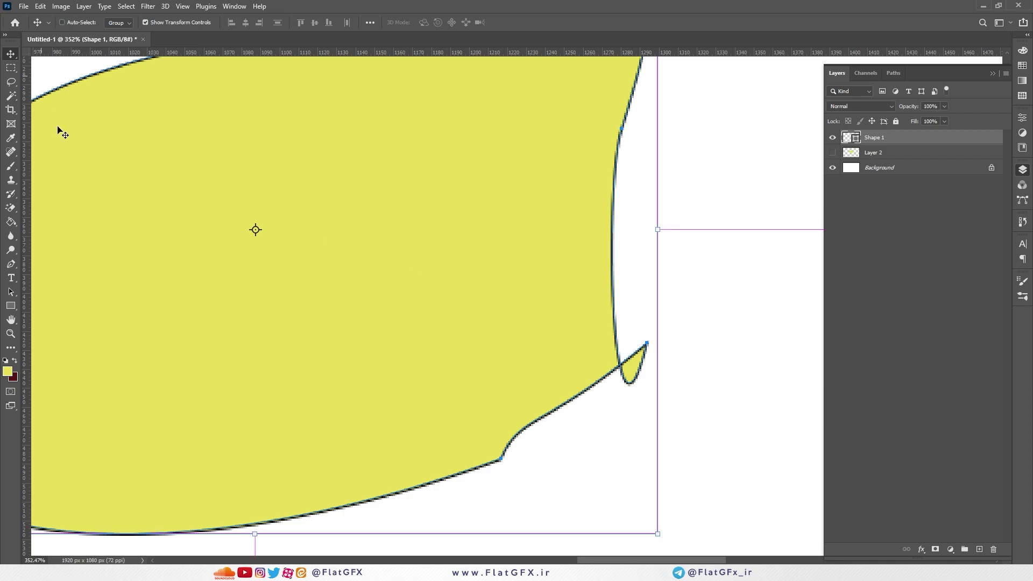
key(Down)
key(Down)
key(Down)
key(Down)
key(Down)
key(Down)
key(Down)
key(Down)
key(Left)
key(Left)
key(Left)
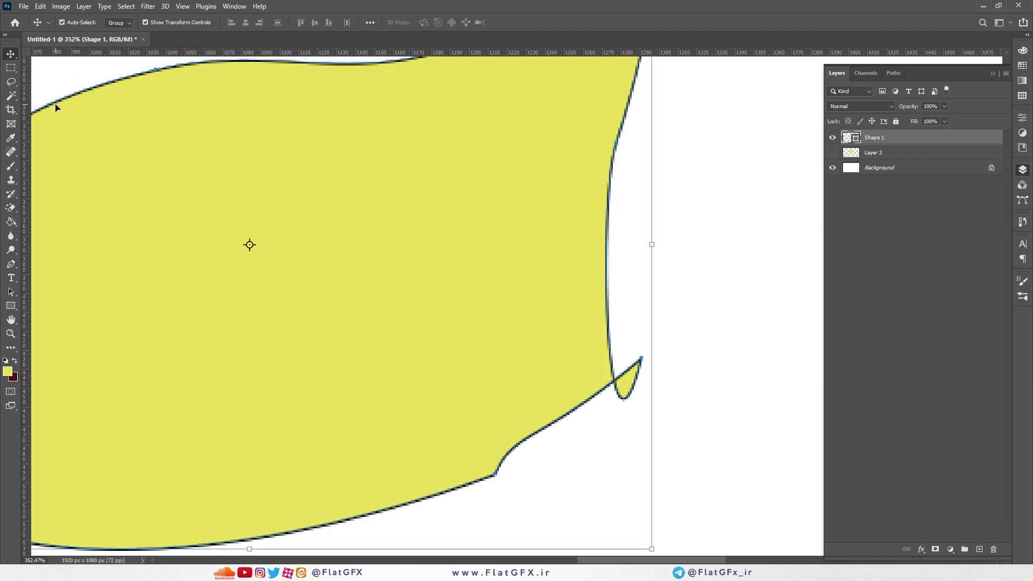
key(ctrl+z)
drag(644, 360, 642, 323)
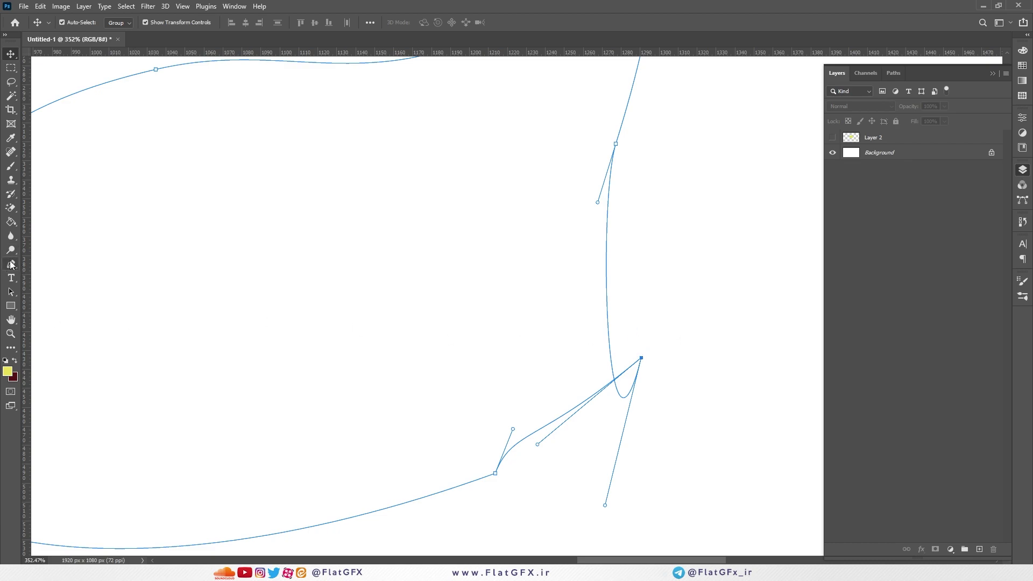
- Add two anchor points with the Pen tool on the segment above the lower-right corner, bending it into S-curves
click(10, 265)
click(54, 265)
click(572, 409)
drag(571, 409, 643, 437)
click(548, 444)
drag(548, 445, 572, 389)
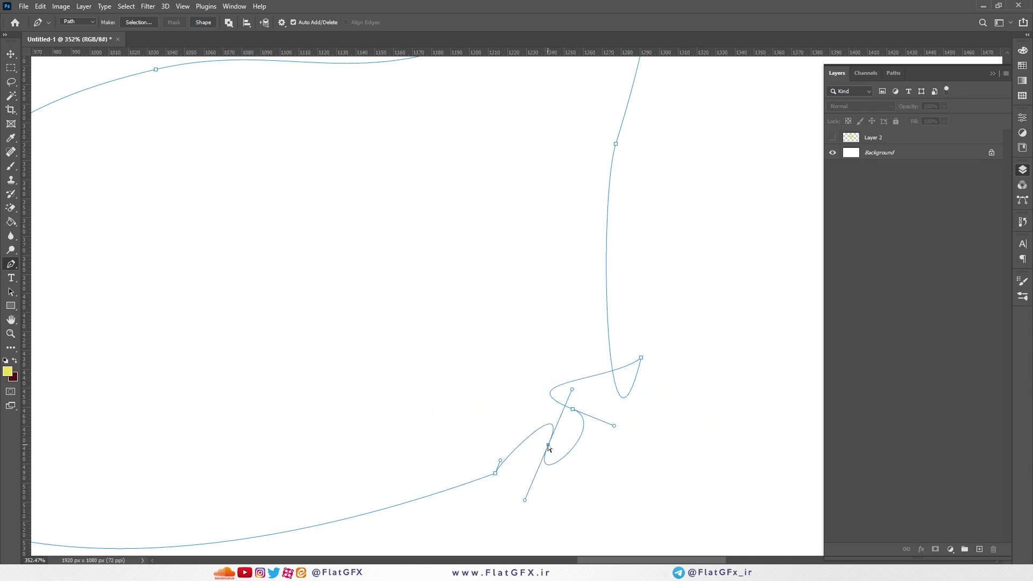
- Move the lower of the two new anchor points up inside the outline and make a shape from the path
right_click(10, 265)
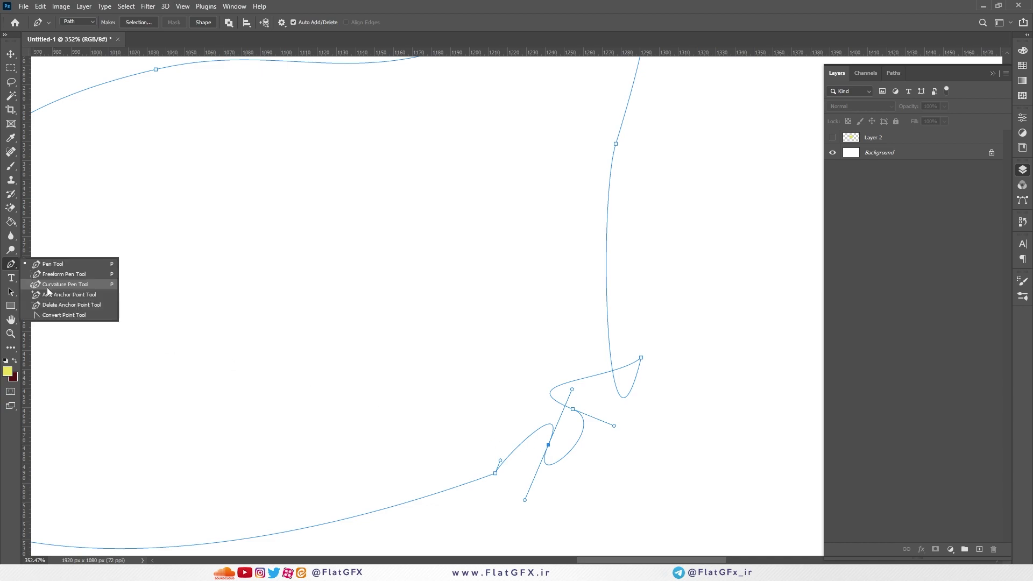
key(Escape)
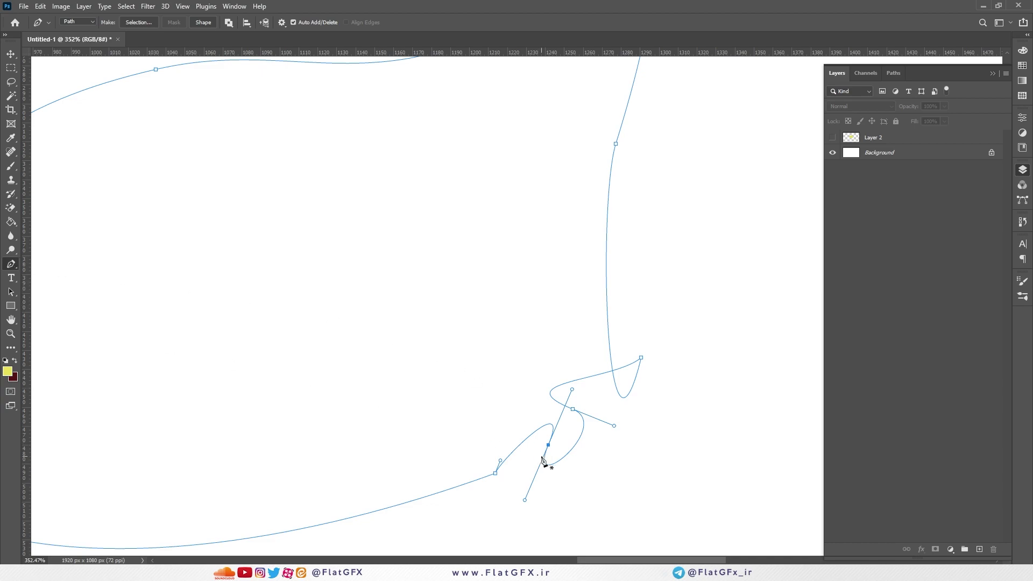
drag(548, 446, 587, 323)
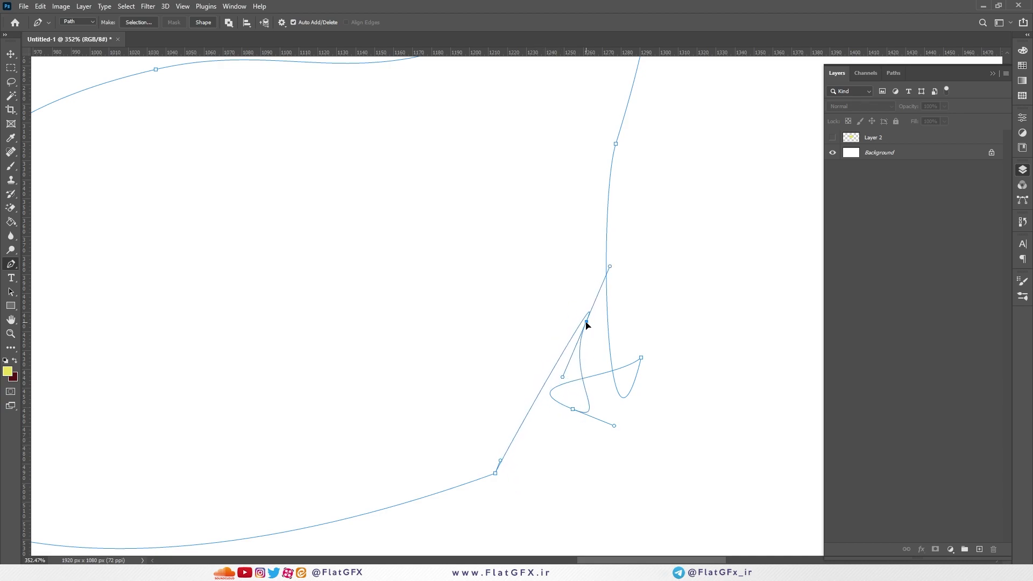
click(198, 22)
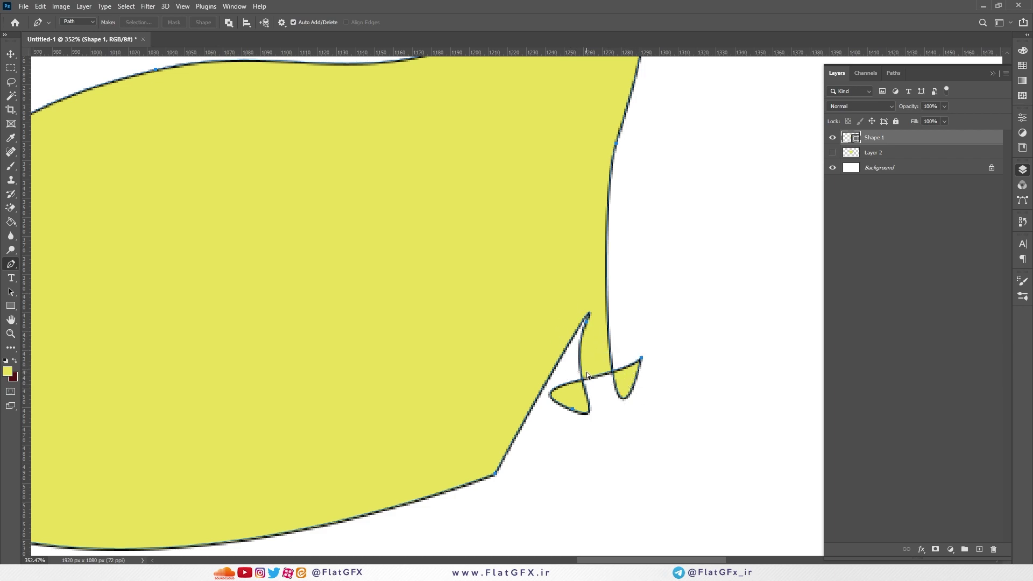
- Undo the shape, add another curved anchor point on the inner slanted segment, and make a shape from the path again
key(ctrl+z)
drag(546, 381, 604, 394)
click(203, 22)
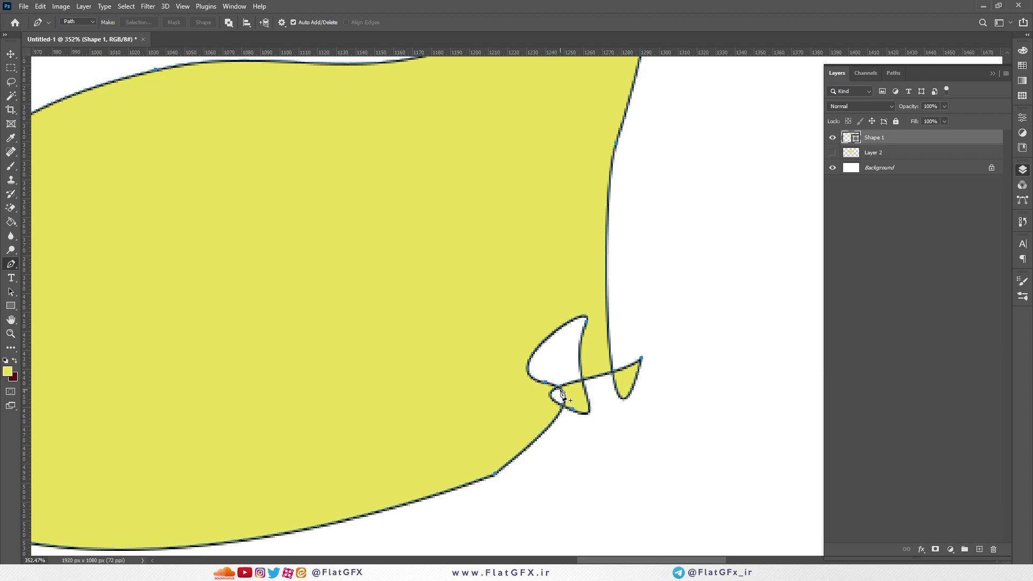
- Undo the shape, the added anchor points and the handle edits on the right-edge anchor point
key(ctrl+z)
key(ctrl+z)
key(ctrl+z)
key(ctrl+z)
key(ctrl+z)
key(ctrl+z)
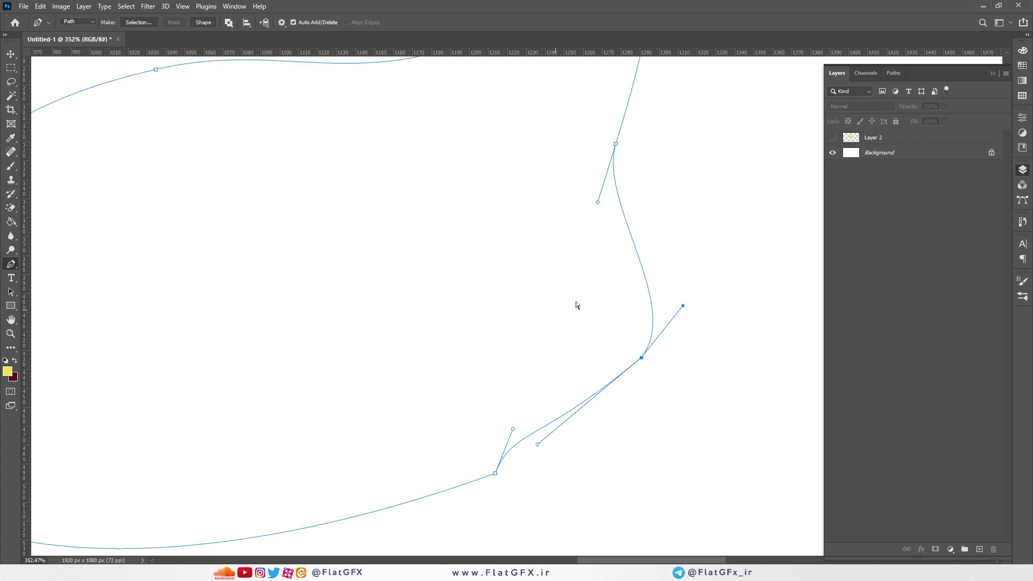
key(ctrl+z)
key(ctrl+z)
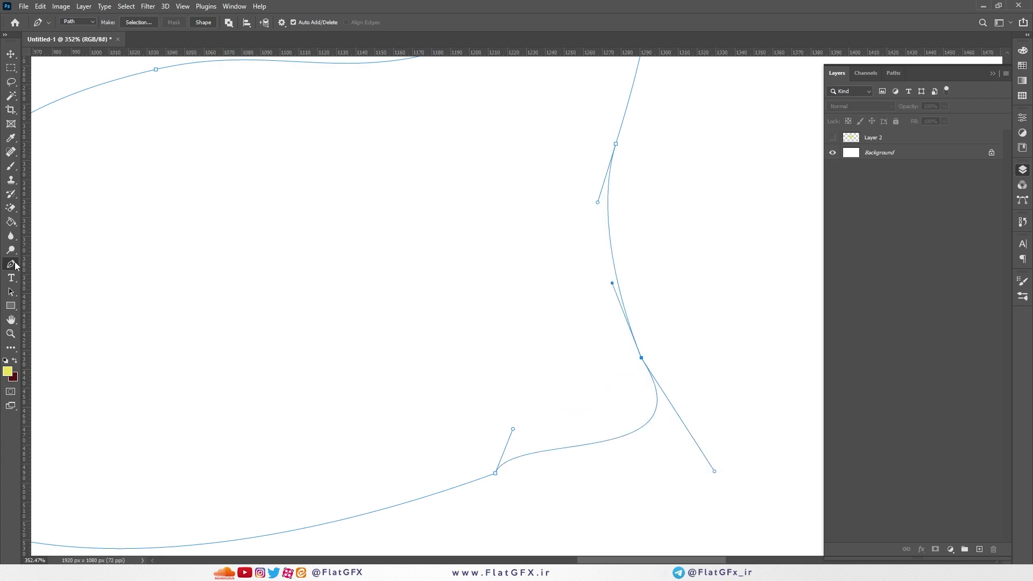
- Convert the lower-right corner to a smooth point with the Convert Point tool and try converting the pulled-out anchor point
right_click(11, 263)
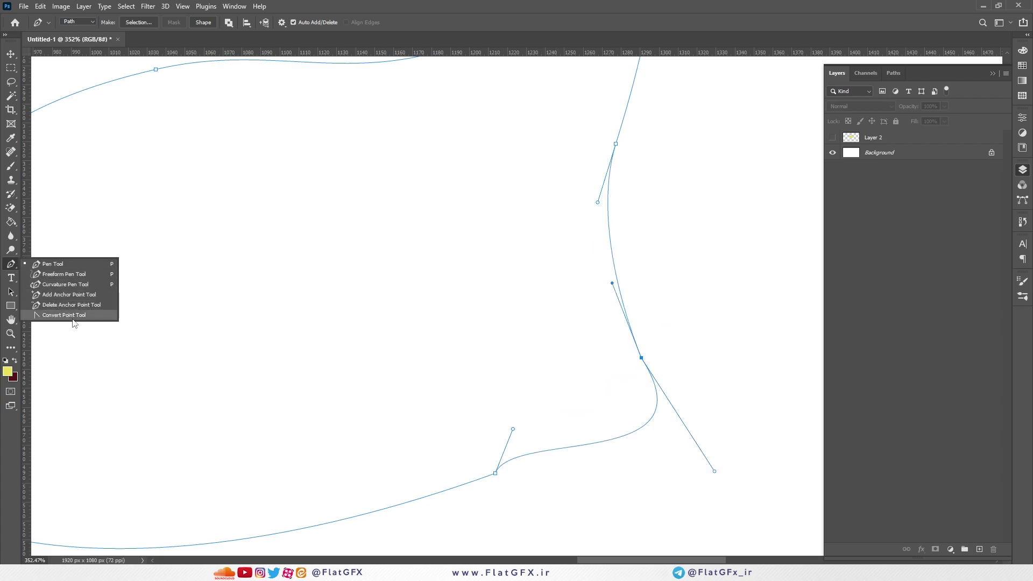
click(65, 315)
click(495, 474)
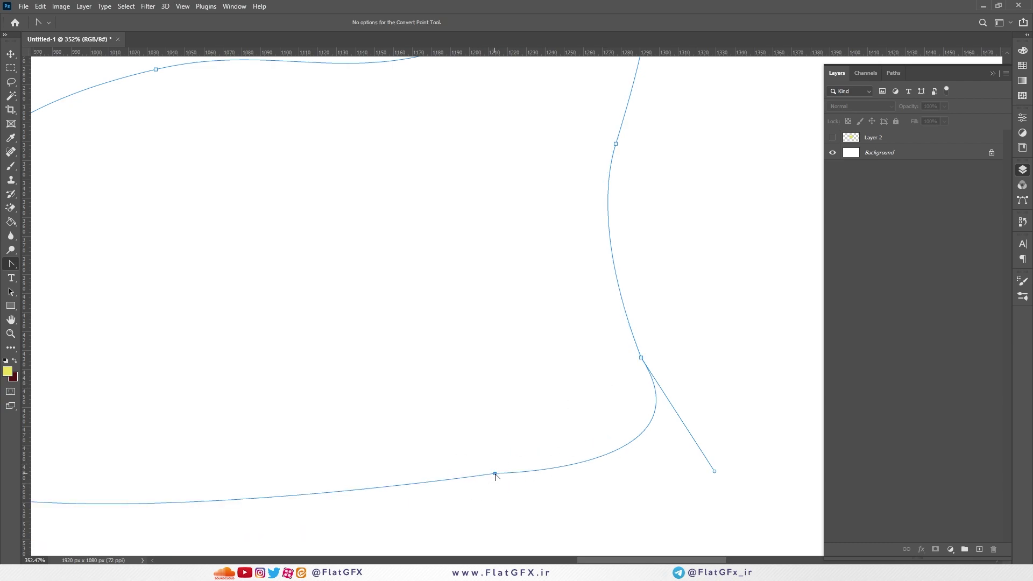
drag(654, 358, 715, 471)
click(656, 342)
- Undo the lower-right corner's conversion and pull new, nearly vertical handles out of the right-edge anchor point, making it smooth
key(ctrl+z)
key(ctrl+z)
key(ctrl+z)
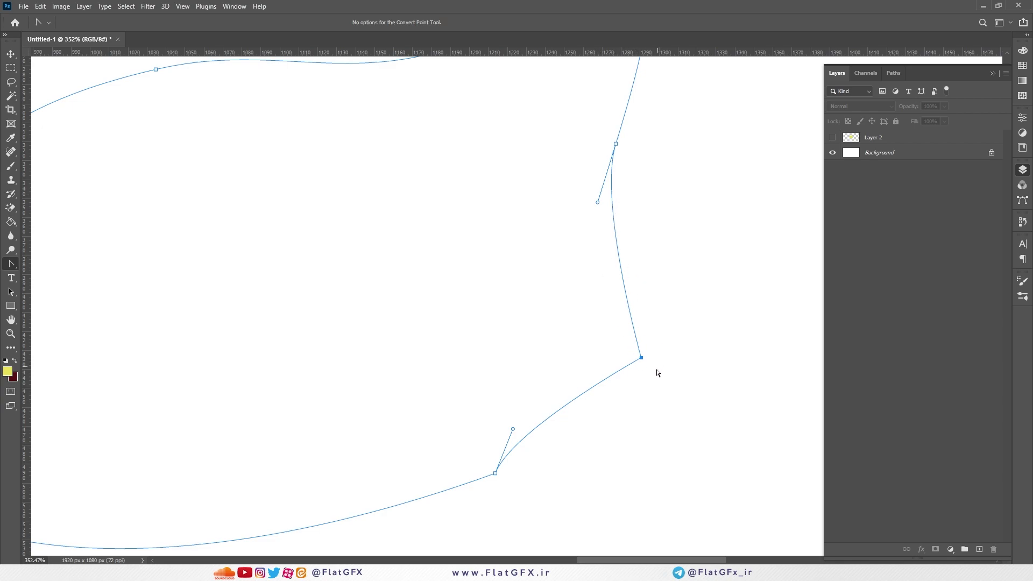
drag(641, 357, 632, 442)
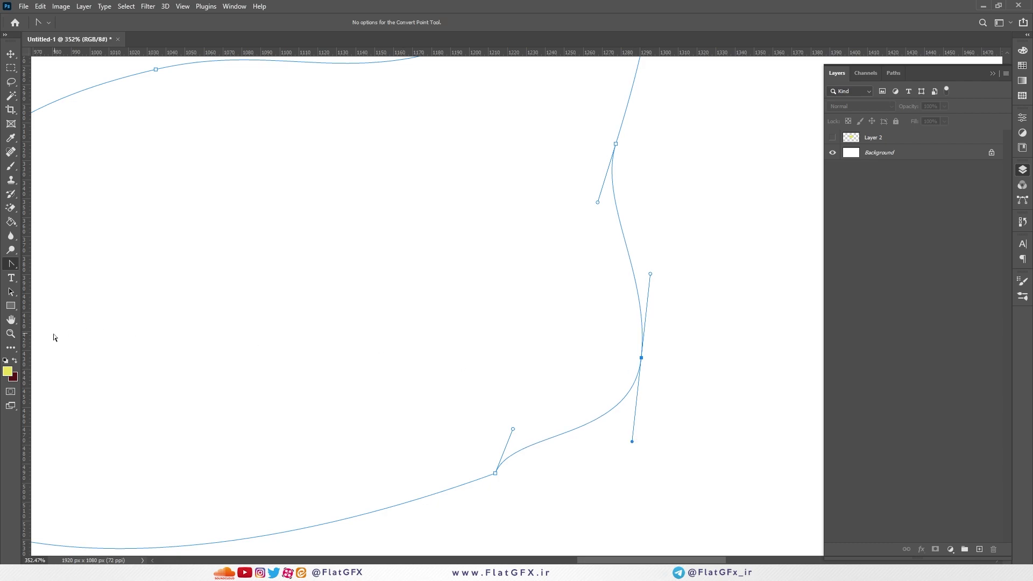
right_click(11, 264)
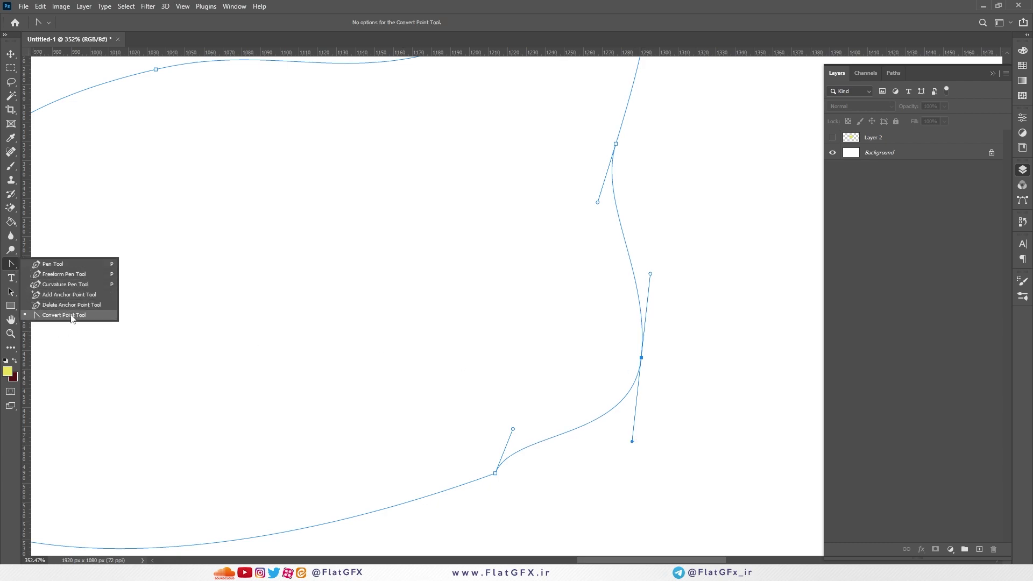
- Tilt the right-edge anchor point's handles into a slant by moving its upper handle outward and down
click(91, 316)
drag(651, 275, 663, 299)
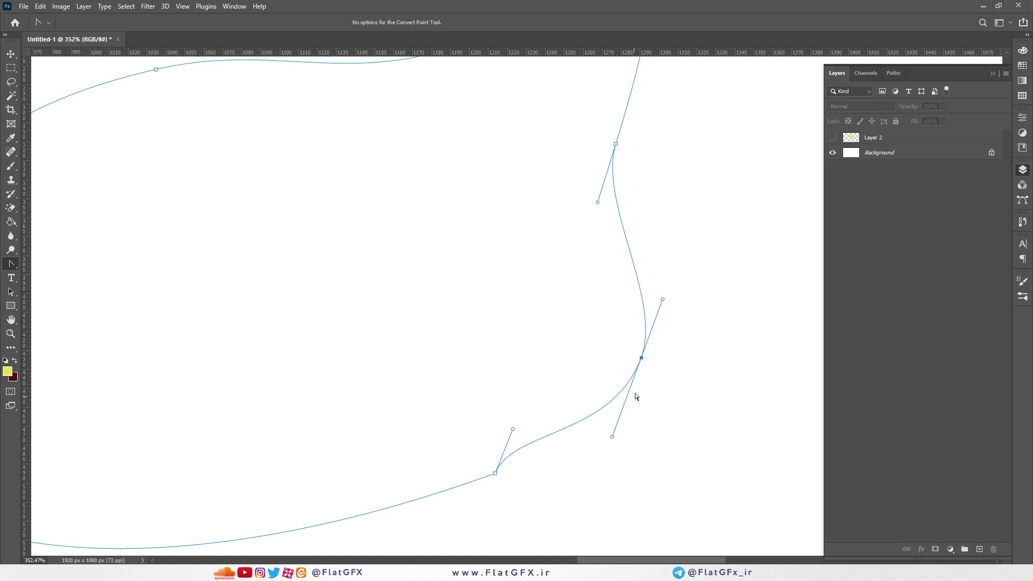
mouse_move(664, 301)
mouse_down()
mouse_move(640, 278)
mouse_move(666, 307)
mouse_move(669, 298)
mouse_move(695, 345)
mouse_move(636, 417)
mouse_move(619, 418)
mouse_move(671, 312)
mouse_move(666, 302)
mouse_up()
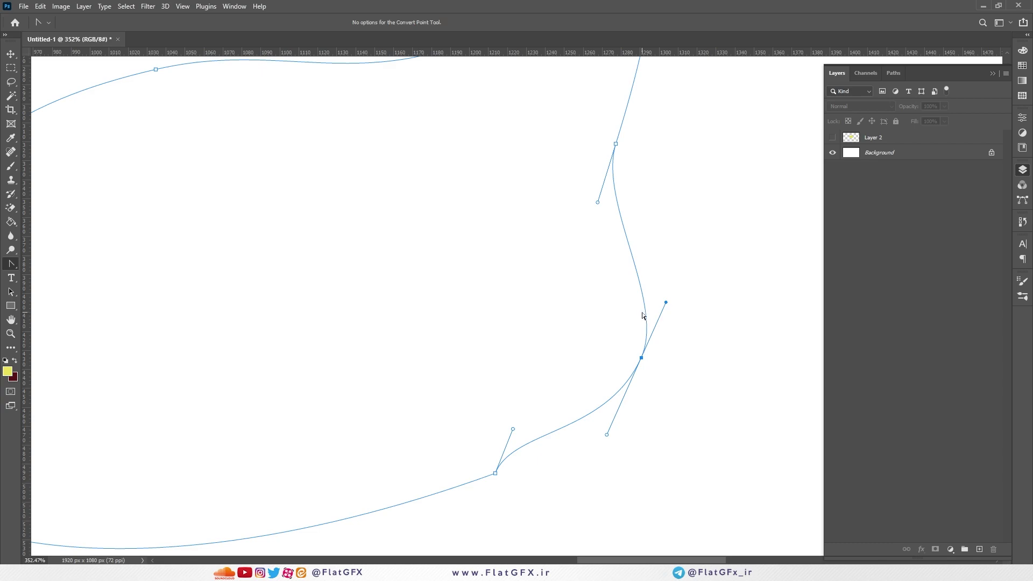
- Switch to the Magnetic Lasso Tool
scroll(575, 299, down, 5)
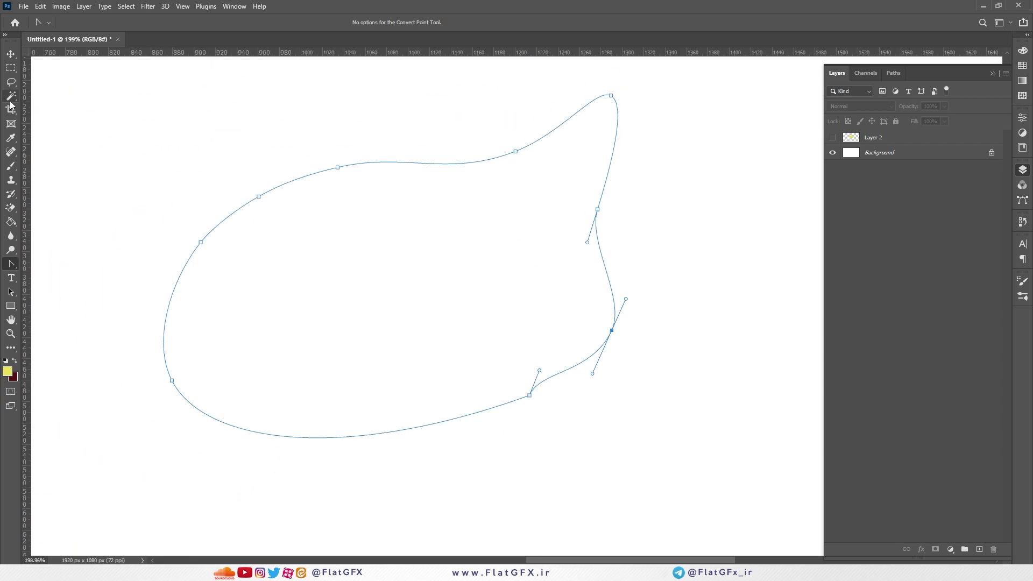
click(11, 82)
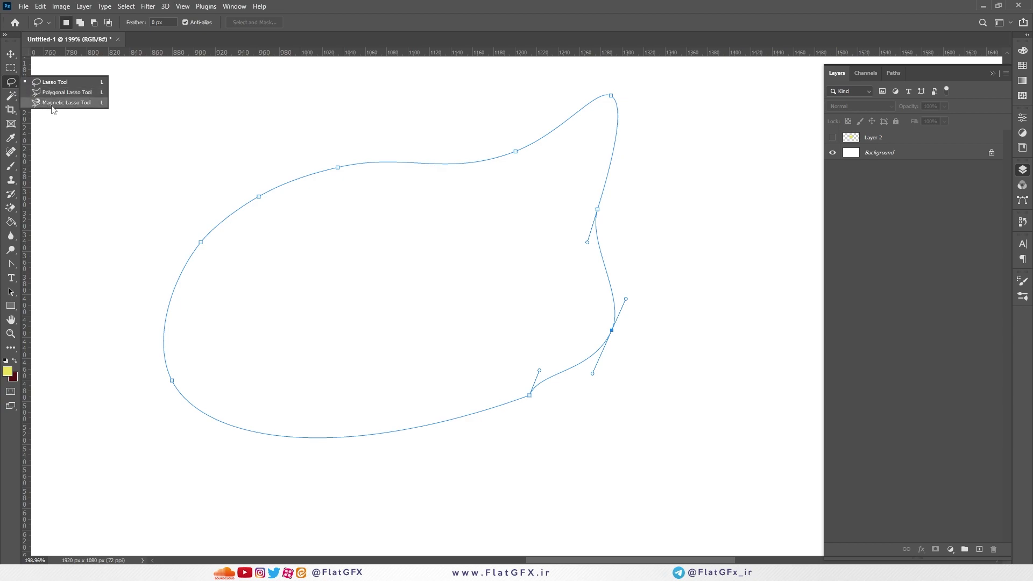
click(51, 106)
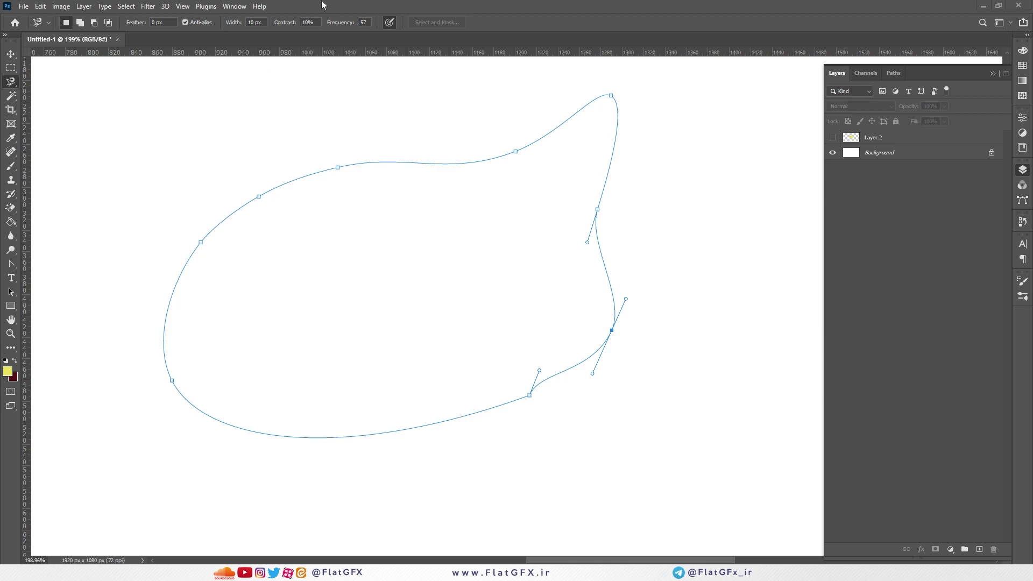
- Enable the Content-Aware Tracing Tool in the Technology Previews preferences and accept the change
click(41, 6)
mouse_move(79, 456)
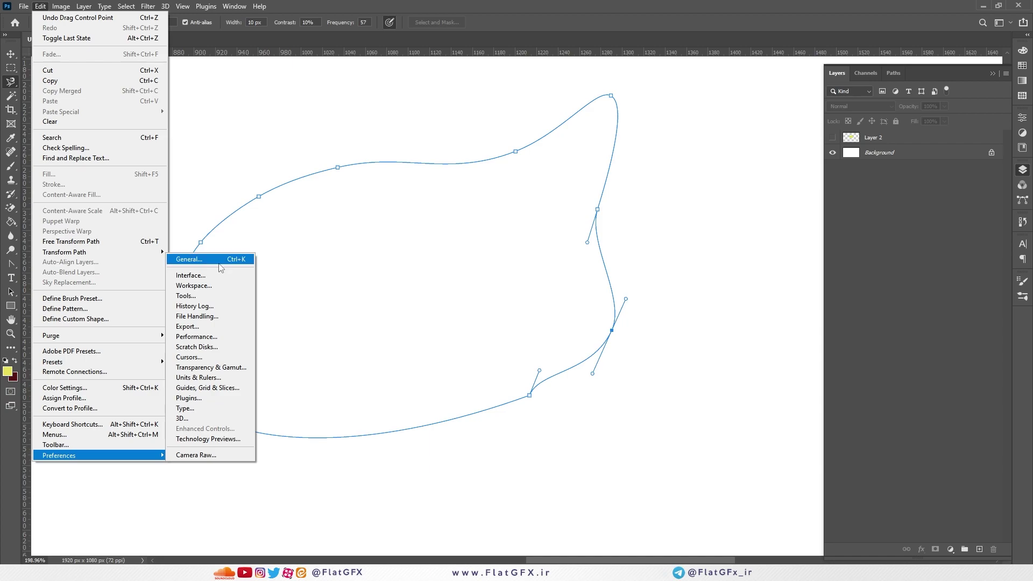
click(221, 264)
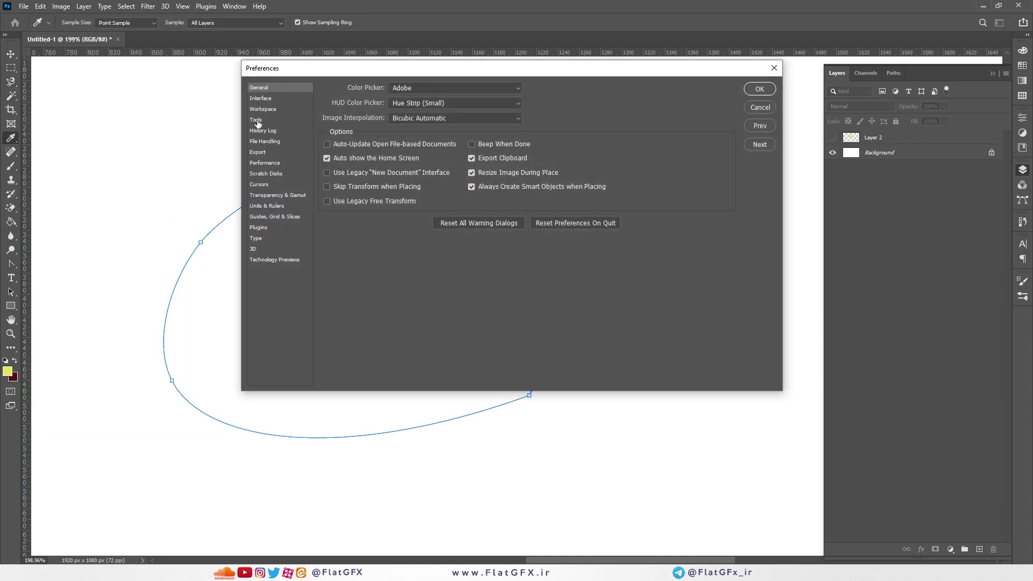
click(256, 120)
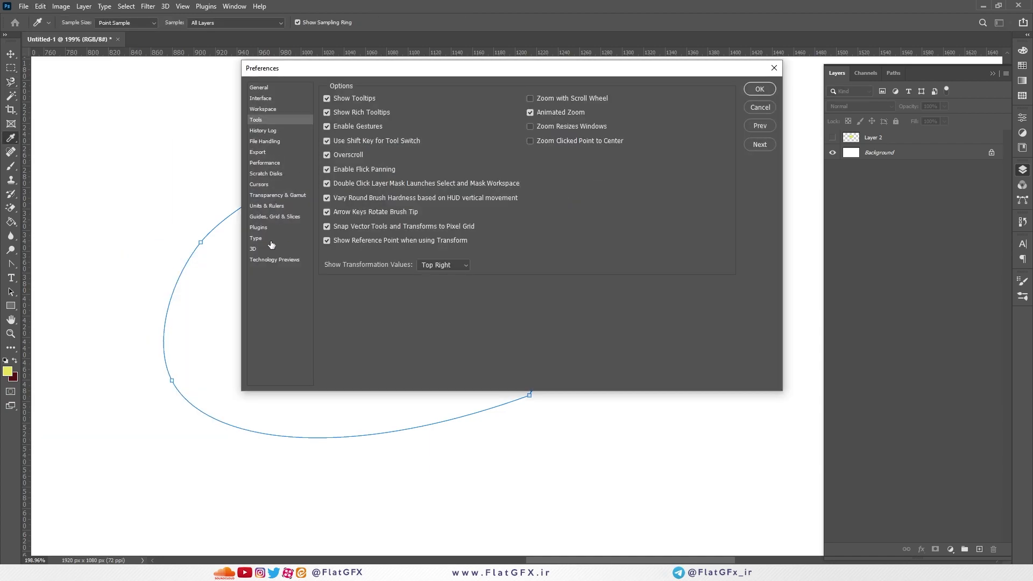
click(277, 261)
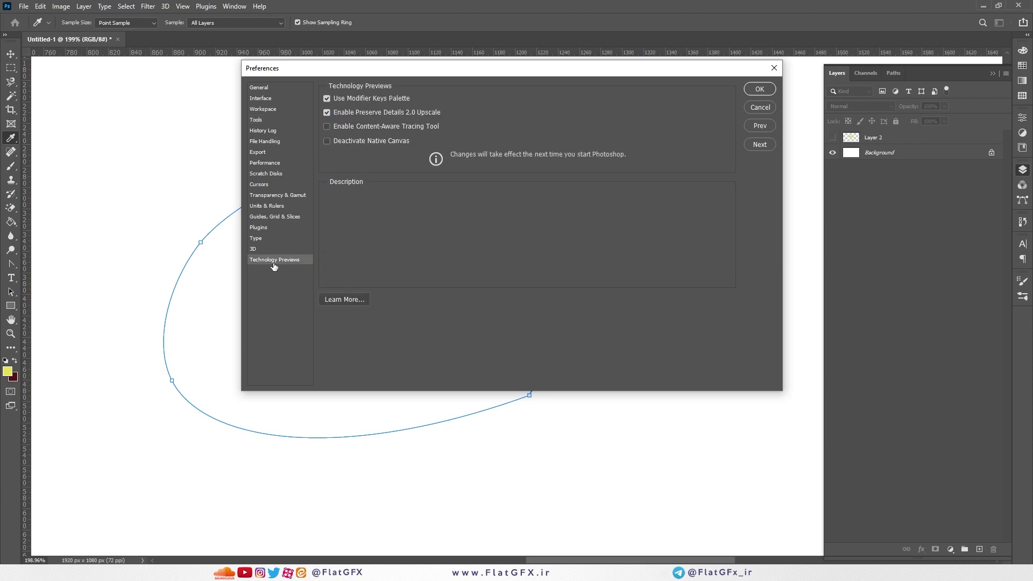
mouse_move(379, 129)
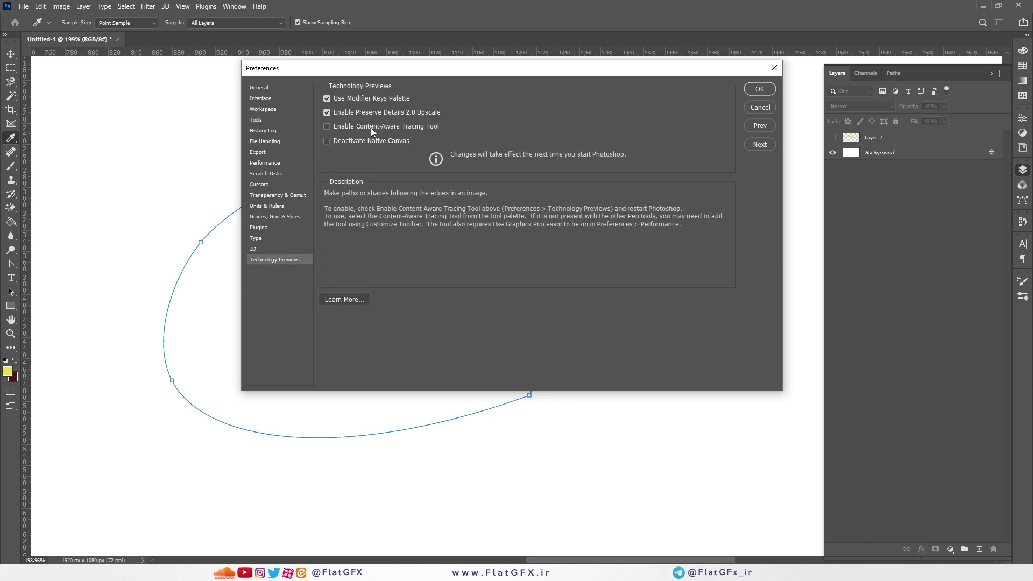
click(429, 127)
click(760, 89)
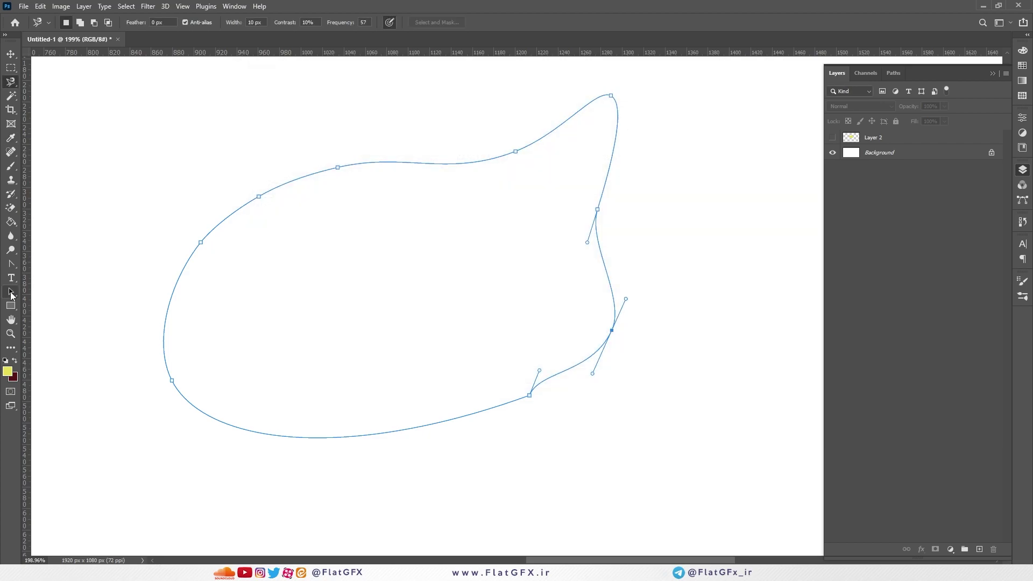
- Switch to the Delete Anchor Point Tool
click(10, 263)
right_click(11, 264)
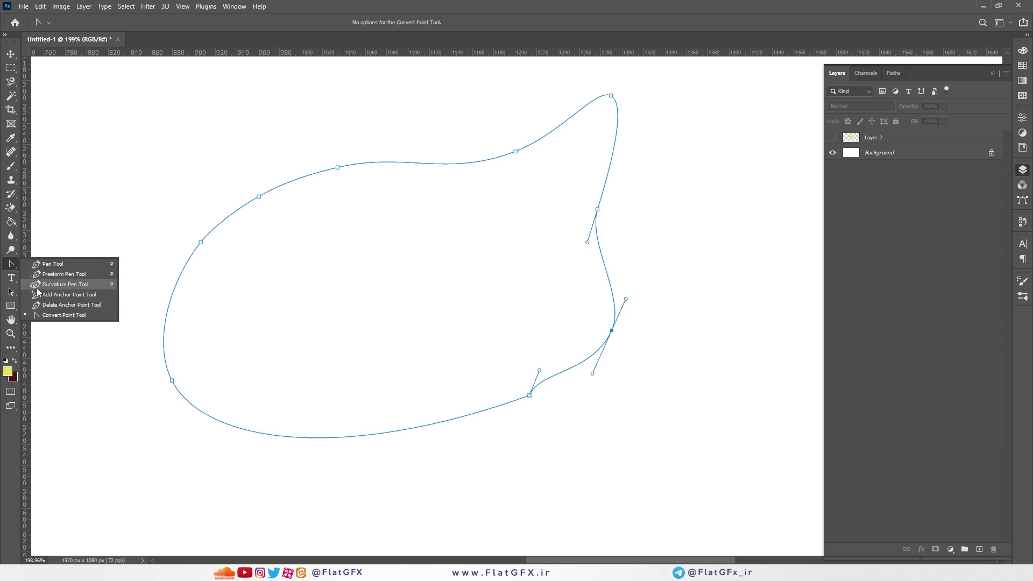
click(86, 308)
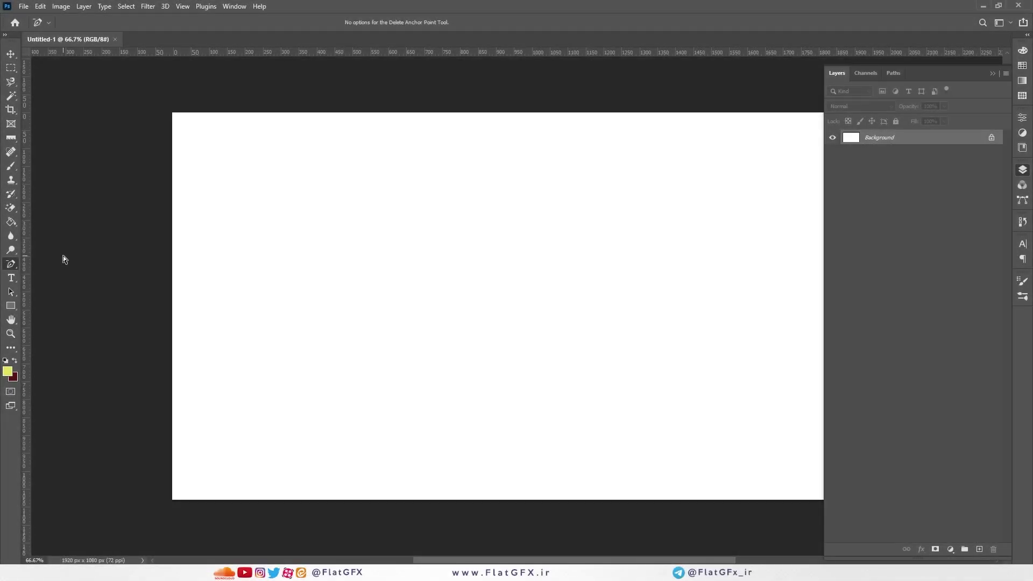
- Select the Content-Aware Tracing Tool and trace the thin curved tip beside the large green foliage in Untitled-1 copy.png
right_click(17, 267)
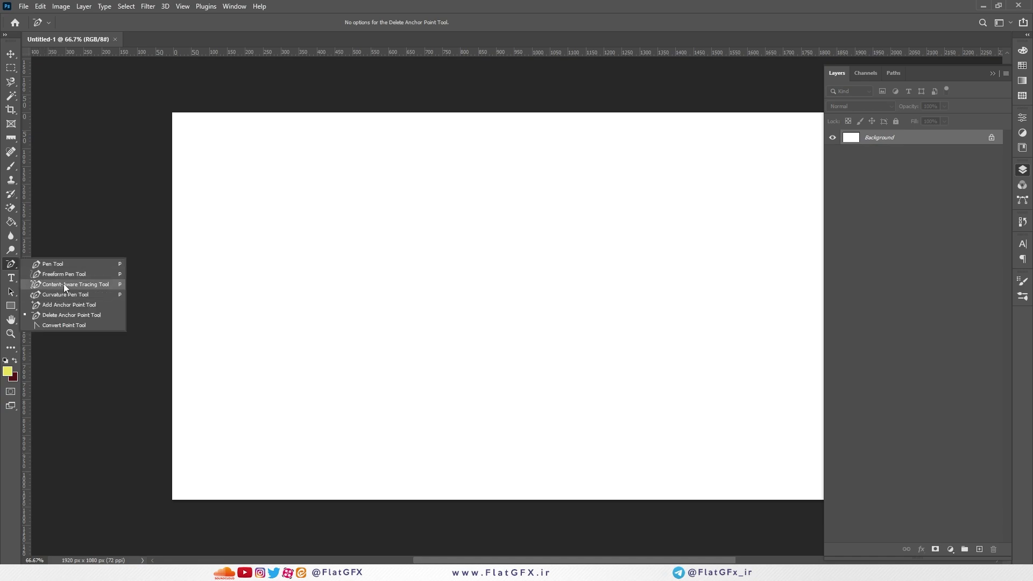
click(108, 286)
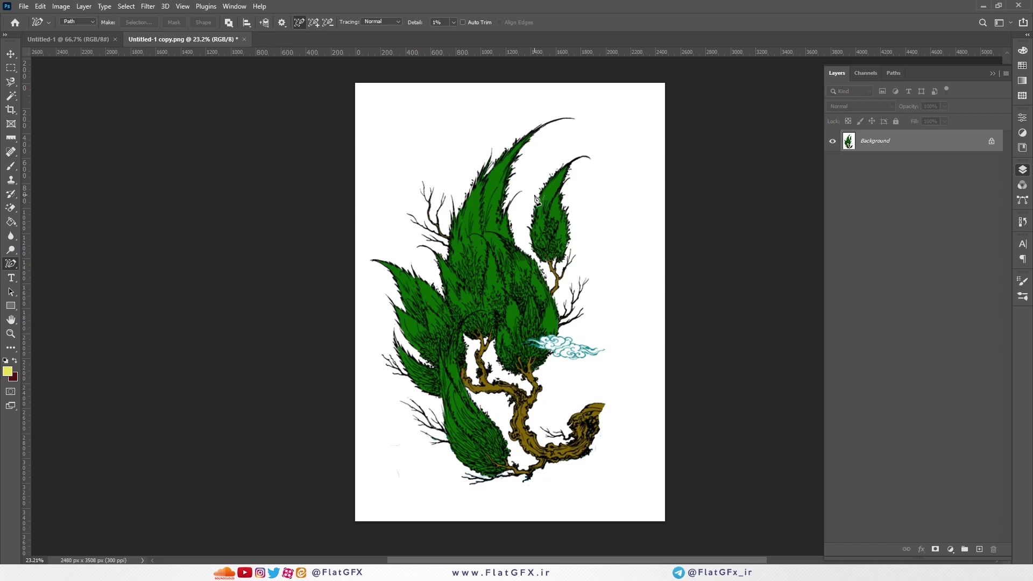
scroll(519, 215, up, 5)
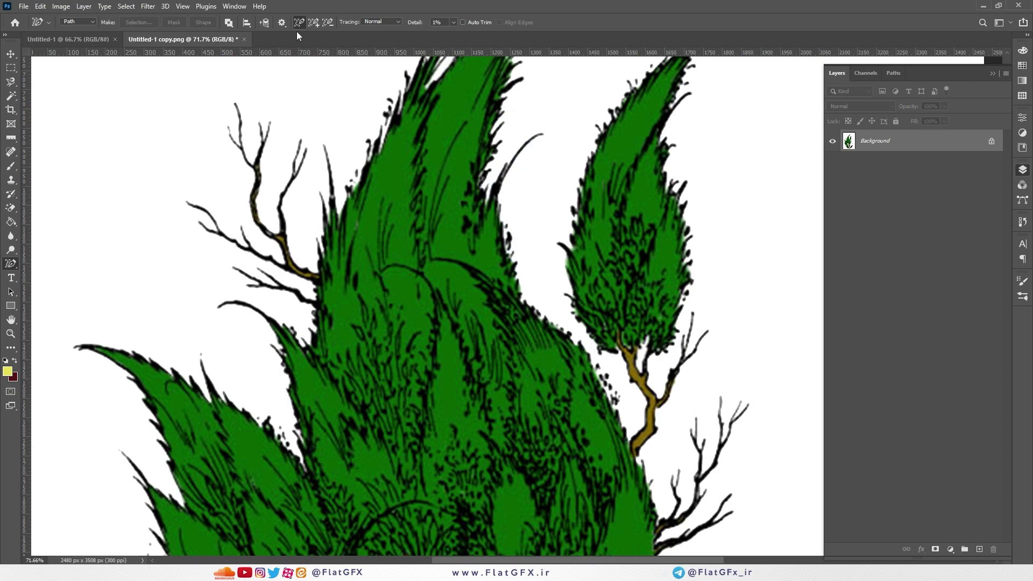
click(514, 156)
scroll(502, 200, up, 1)
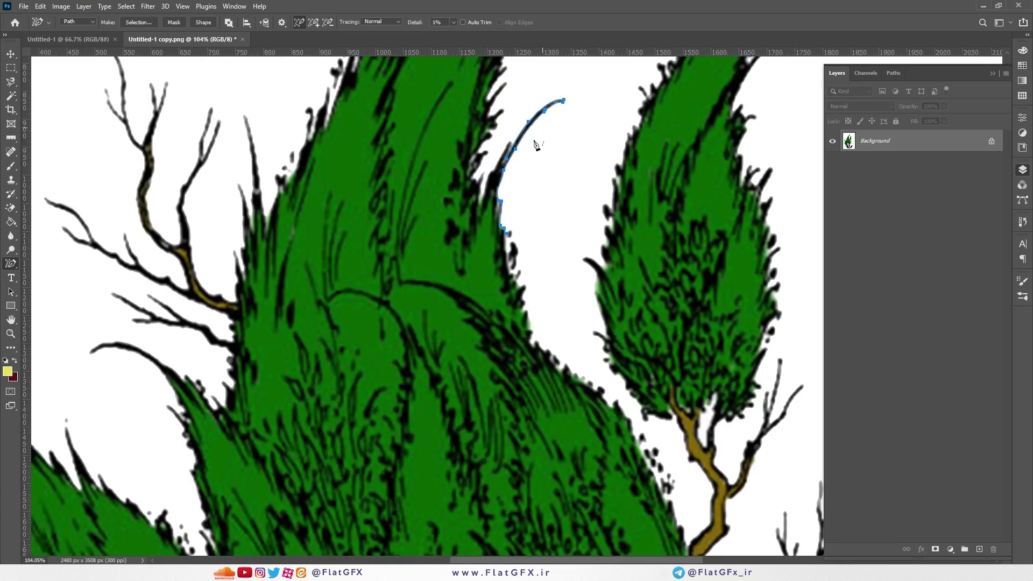
- Set the tracing tool to extend mode and extend the path down the foliage's right edge below the thin tip
click(317, 25)
scroll(452, 212, up, 5)
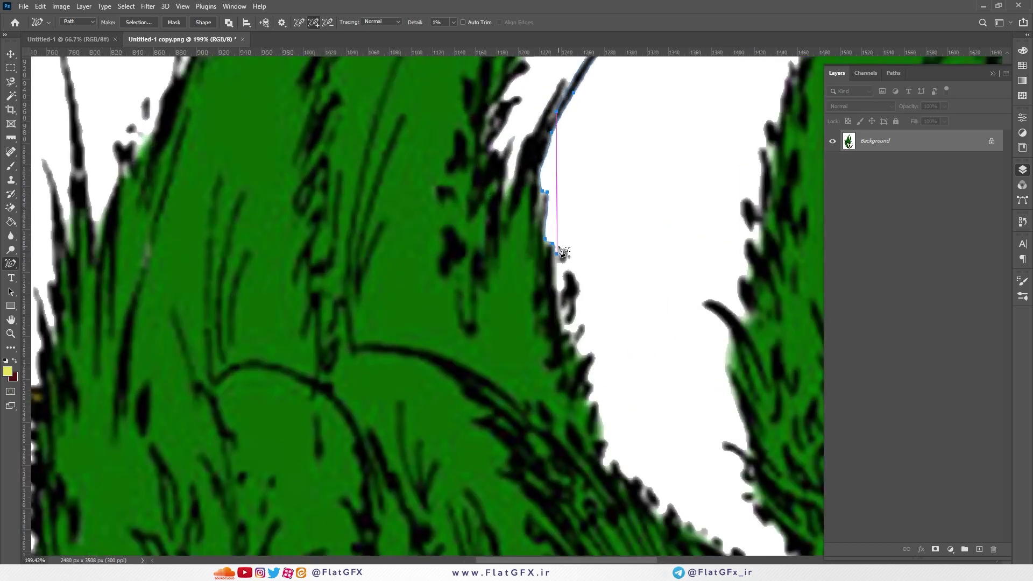
click(558, 257)
scroll(575, 297, up, 1)
scroll(574, 297, up, 2)
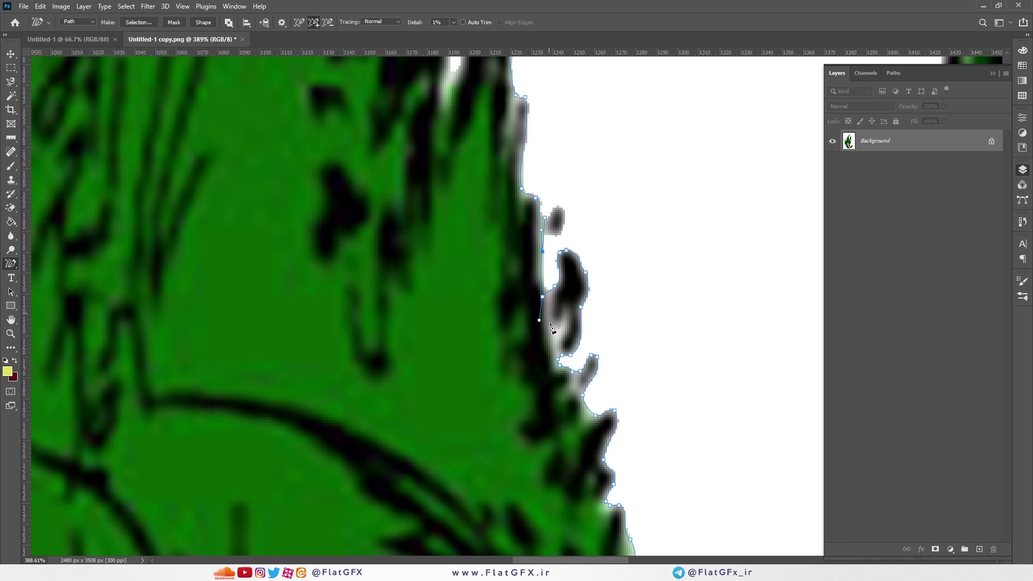
- Continue the traced path down the foliage's jagged right edge, past the loose black specks
drag(617, 379, 540, 220)
drag(560, 434, 450, 214)
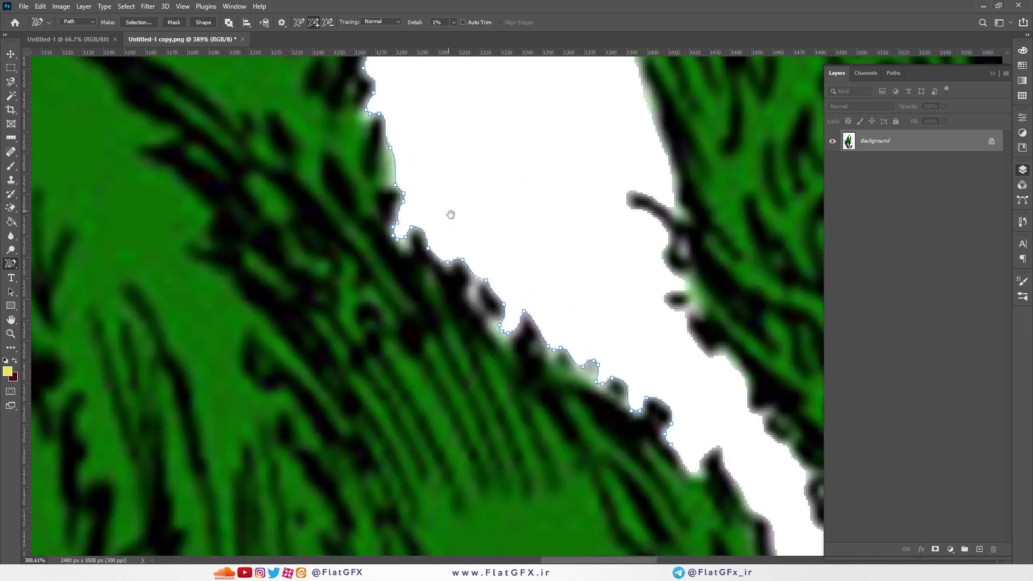
drag(579, 296, 478, 187)
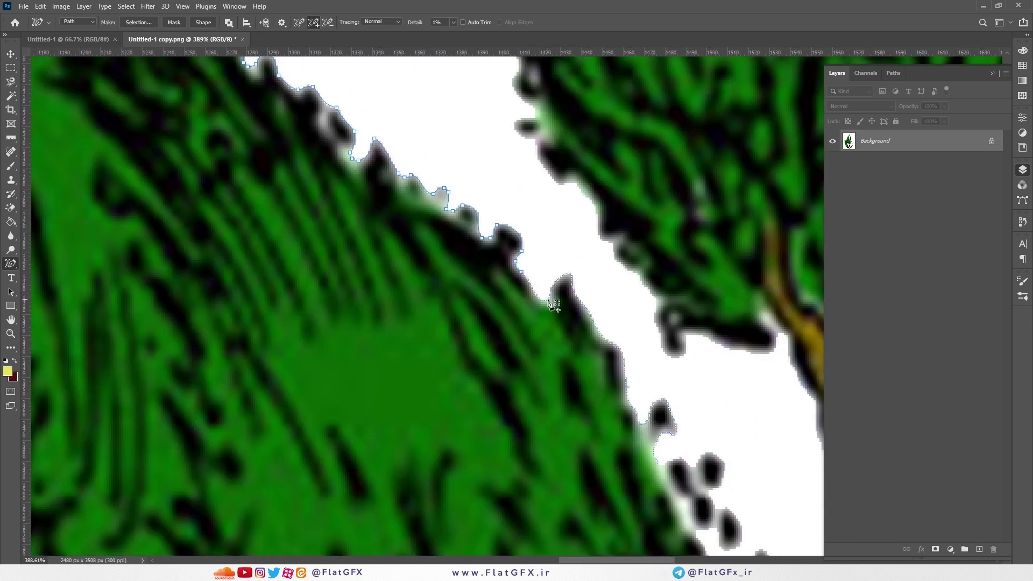
drag(617, 308, 535, 227)
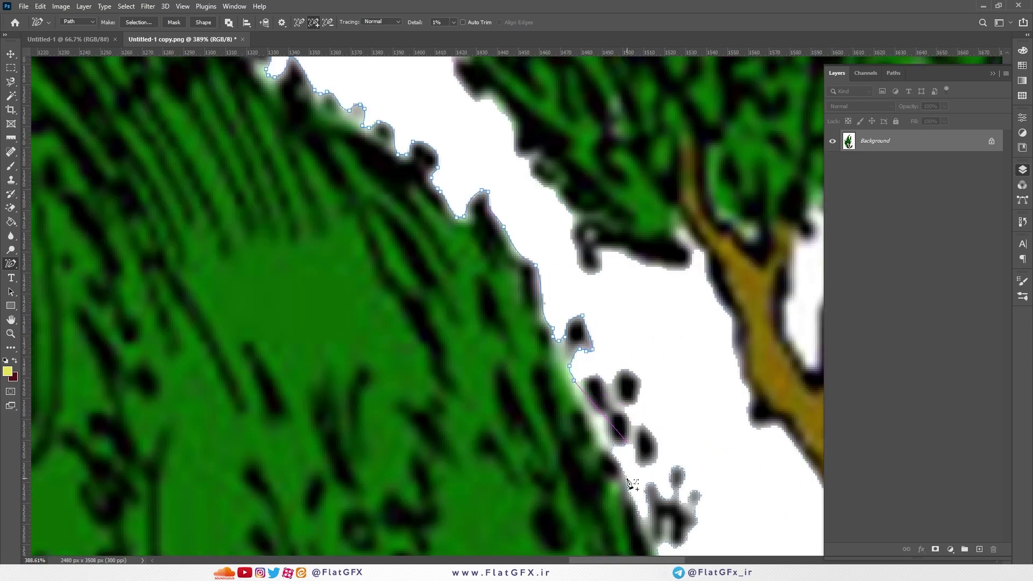
click(630, 445)
click(587, 410)
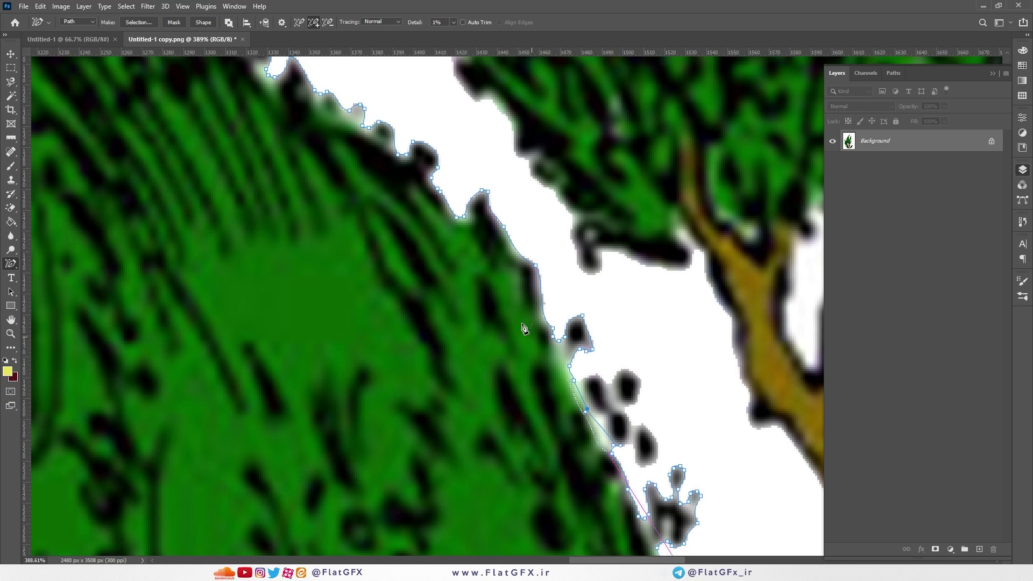
- Trim the end of the path back to just below the first black speck on the foliage edge
click(328, 22)
click(645, 522)
click(628, 493)
click(572, 372)
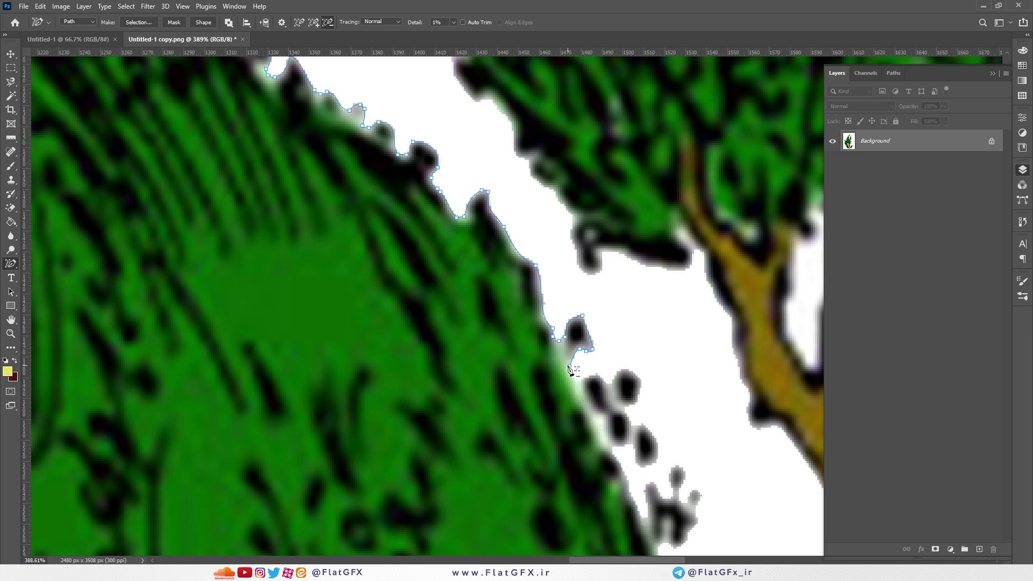
- Set Tracing to Detailed and extend the path again along the trimmed stretch of the foliage edge
click(375, 21)
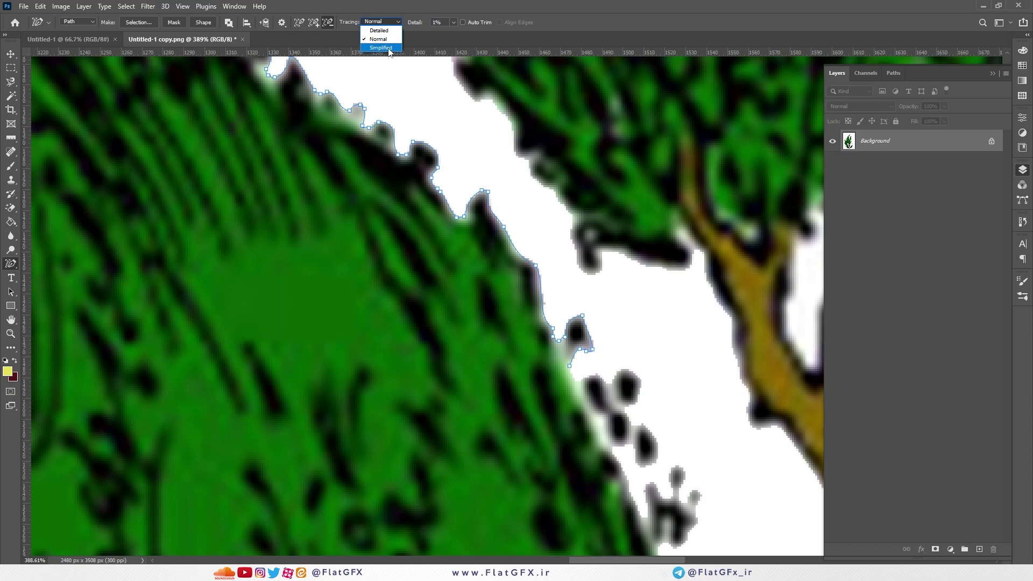
click(379, 30)
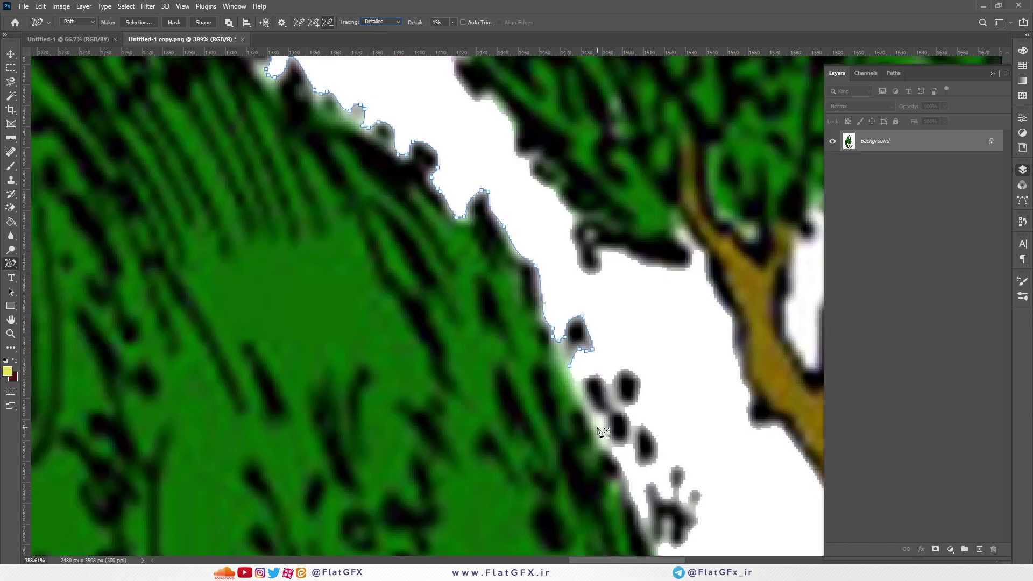
click(299, 22)
click(314, 22)
click(572, 372)
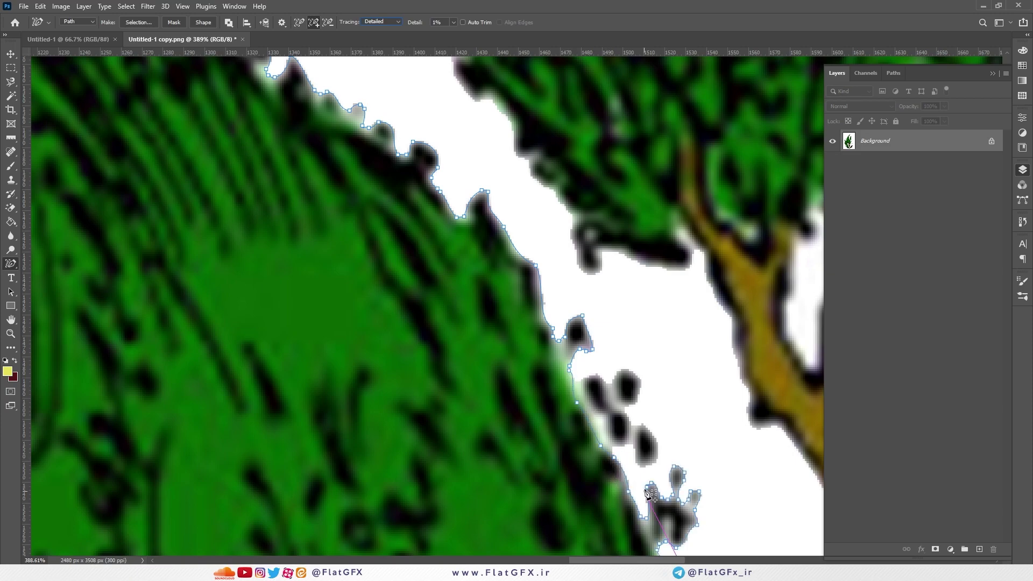
- Extend the path further down the foliage edge and around onto the left side of the brown branch
scroll(619, 431, down, 5)
scroll(619, 430, right, 3)
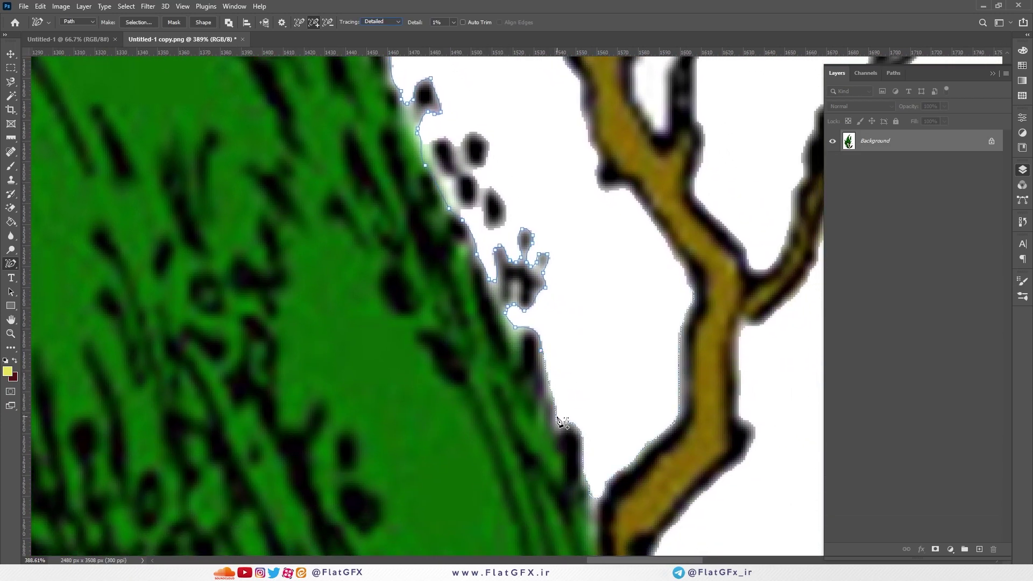
scroll(517, 140, up, 2)
- Try a tracing detail of 100% on the brown branch, and set it back to 1%
click(454, 22)
drag(452, 35, 512, 40)
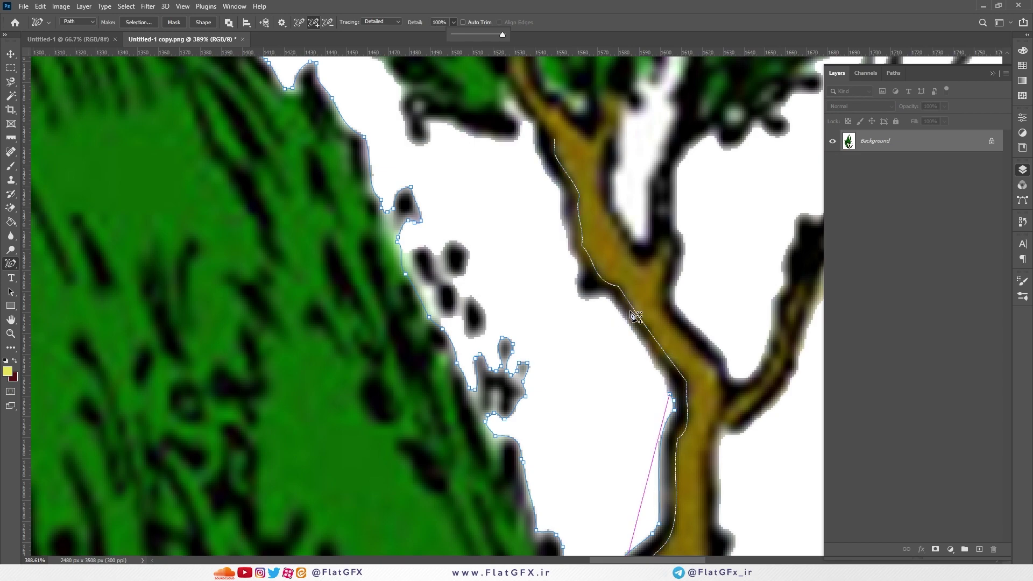
drag(477, 35, 451, 34)
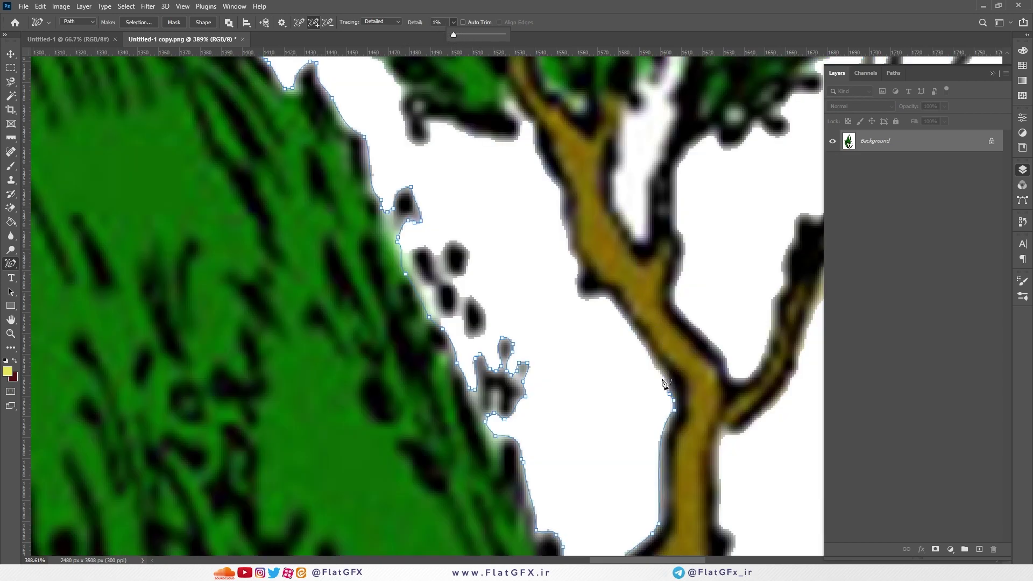
- Extend the path up the brown branch's left side and along the lower-left edge of the neighbouring foliage cluster
shift+click(428, 139)
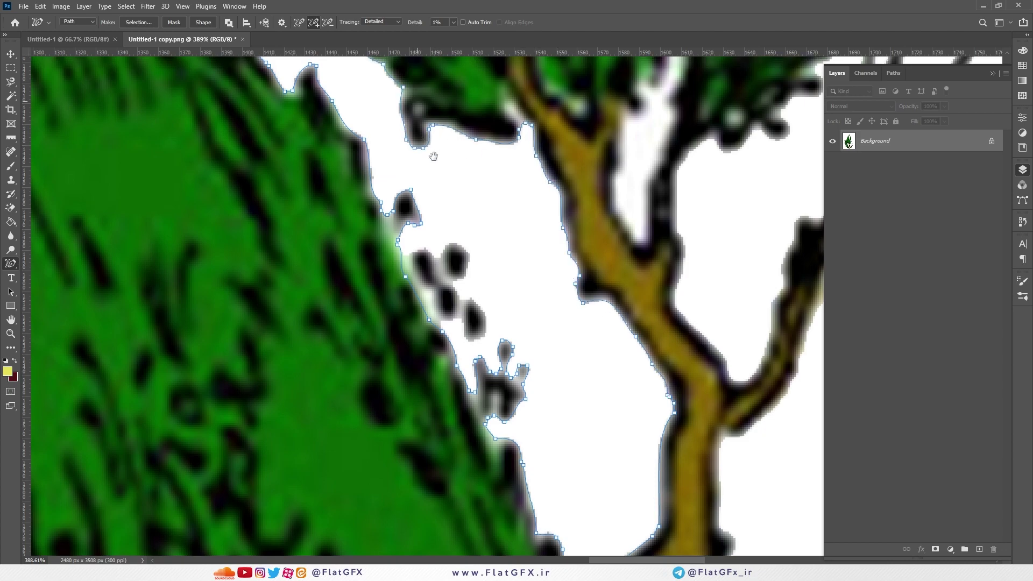
drag(427, 139, 476, 273)
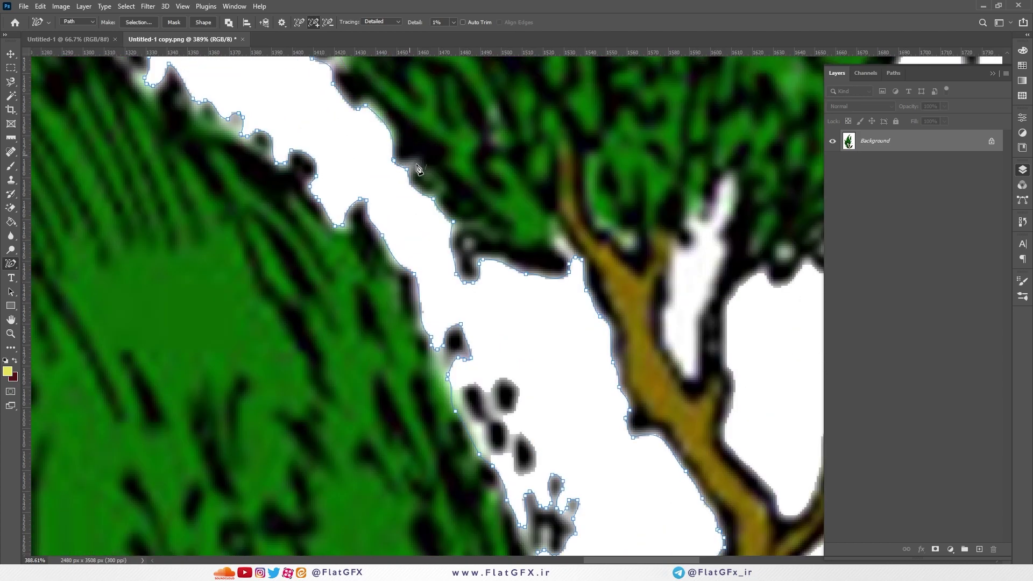
scroll(416, 166, up, 5)
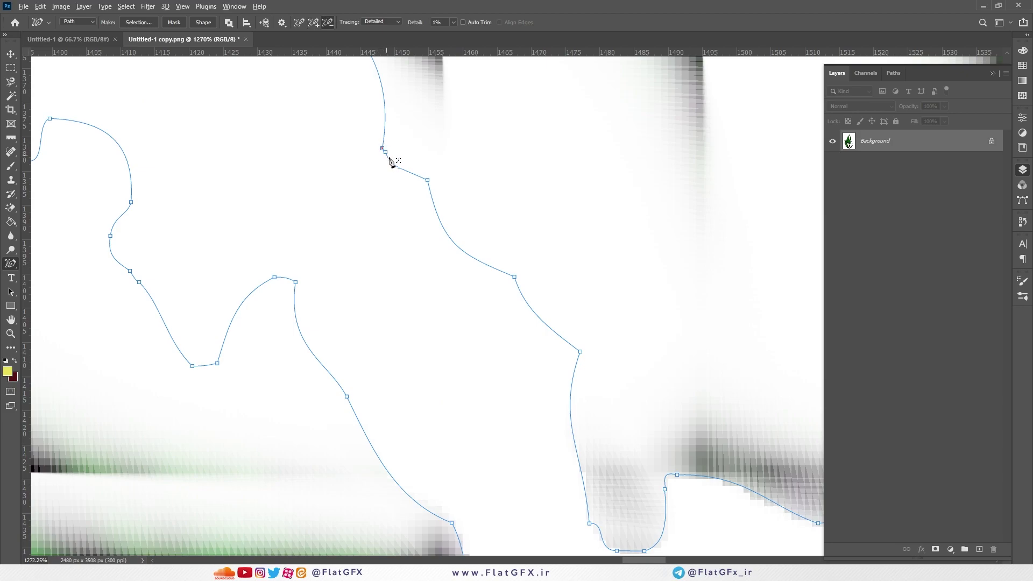
scroll(392, 161, up, 2)
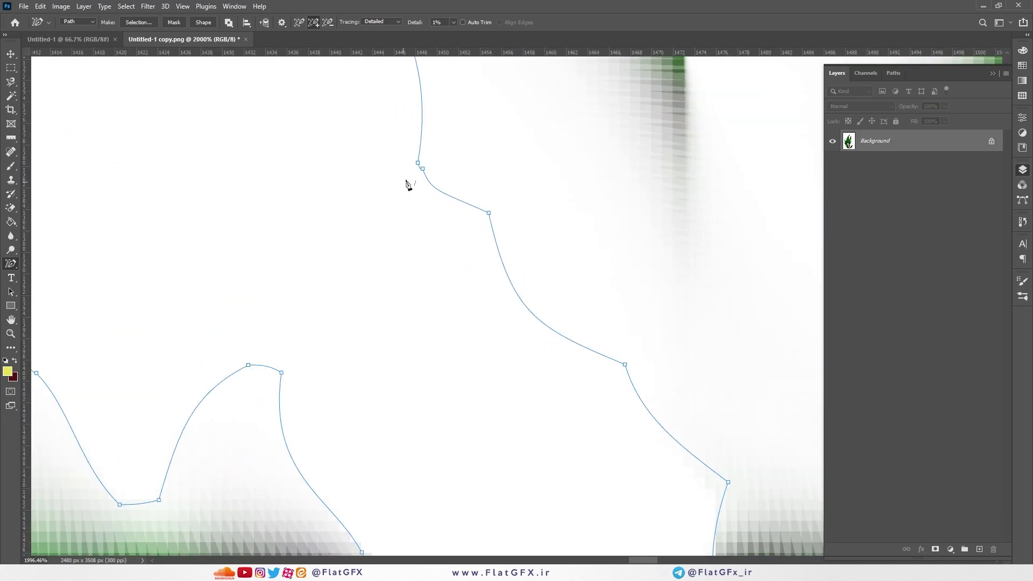
scroll(450, 166, down, 4)
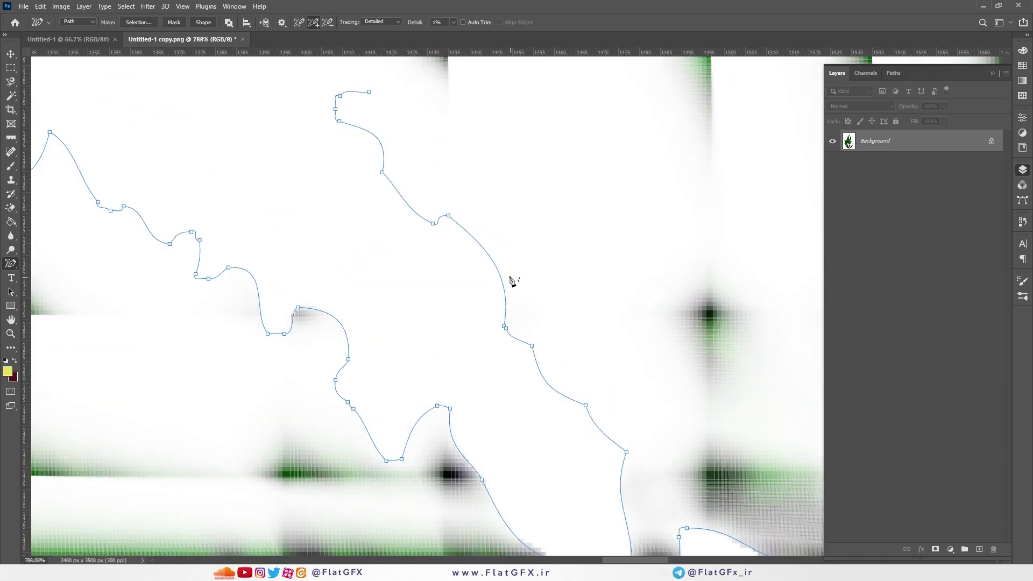
- Extend the path up the left edge of the right-hand foliage cluster, tracing around its protruding curved tips
scroll(510, 277, down, 2)
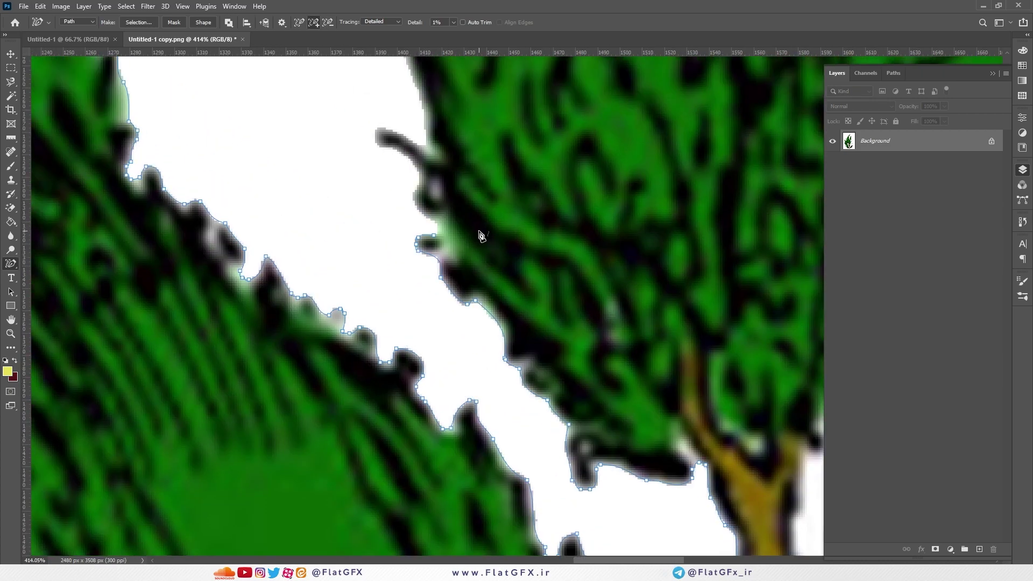
click(450, 226)
click(315, 24)
drag(473, 93, 492, 200)
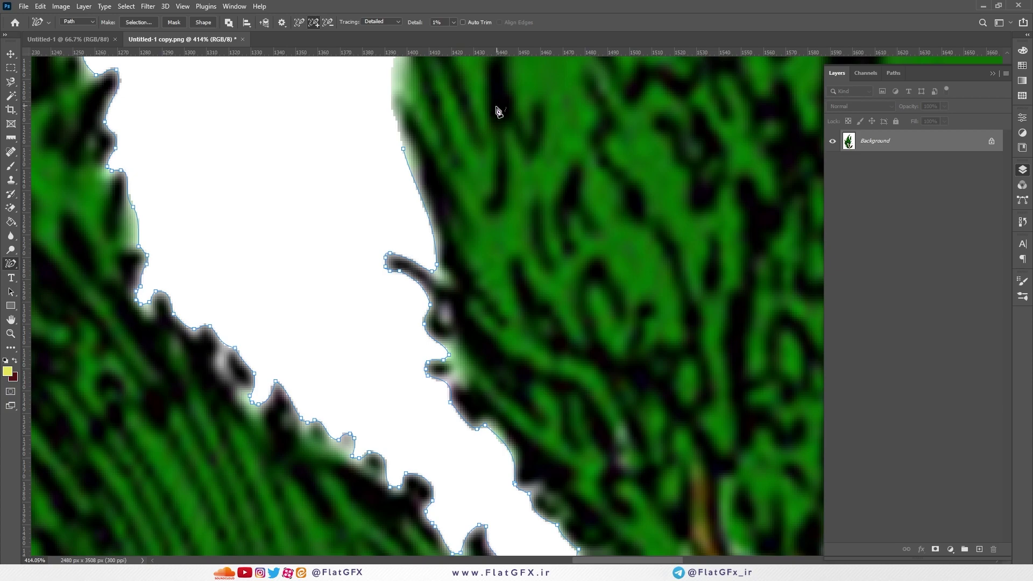
drag(499, 106, 462, 281)
click(321, 140)
click(385, 160)
click(398, 164)
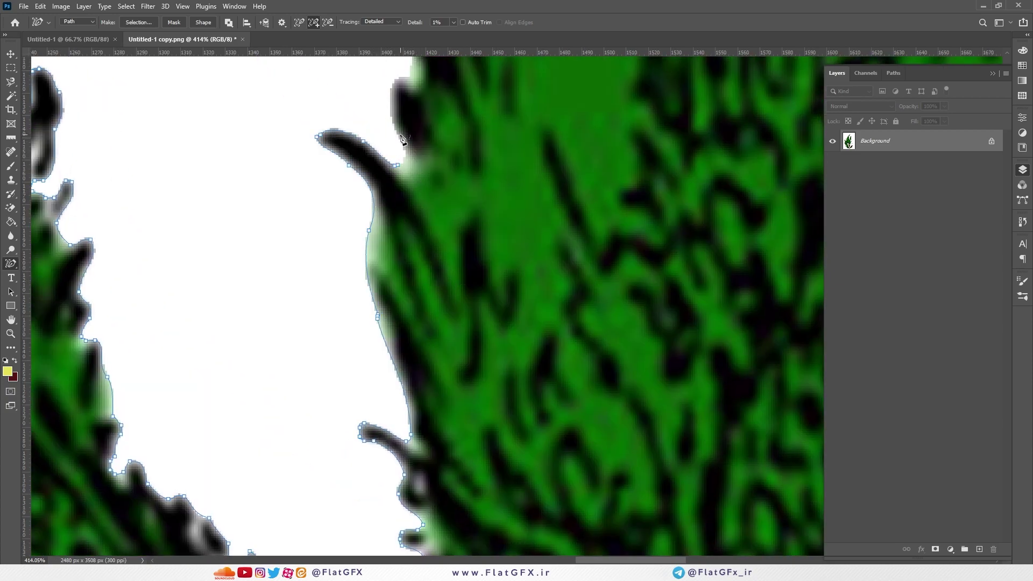
- Switch to the Magnetic Lasso Tool for comparison, return to the Content-Aware Tracing Tool and select the path's upper end point
click(12, 84)
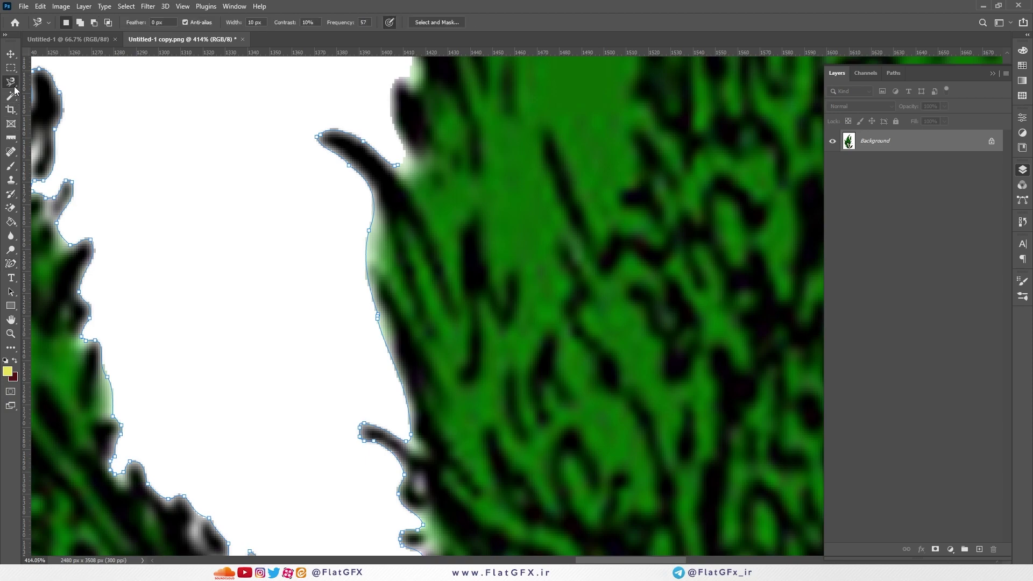
right_click(14, 88)
click(65, 106)
key(p)
click(397, 165)
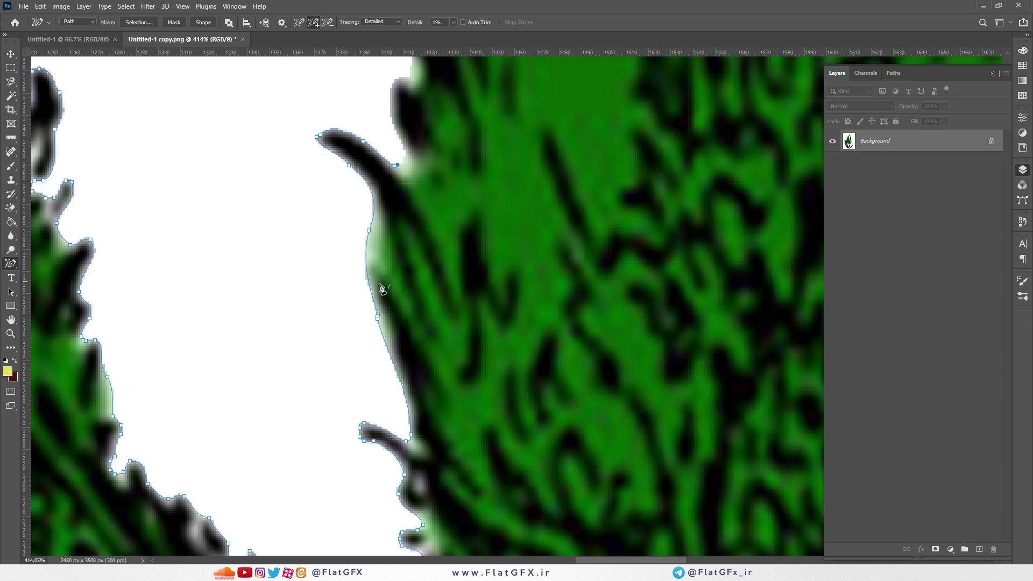
- Display the document's paths and delete the traced Work Path from the tree image
scroll(394, 284, down, 10)
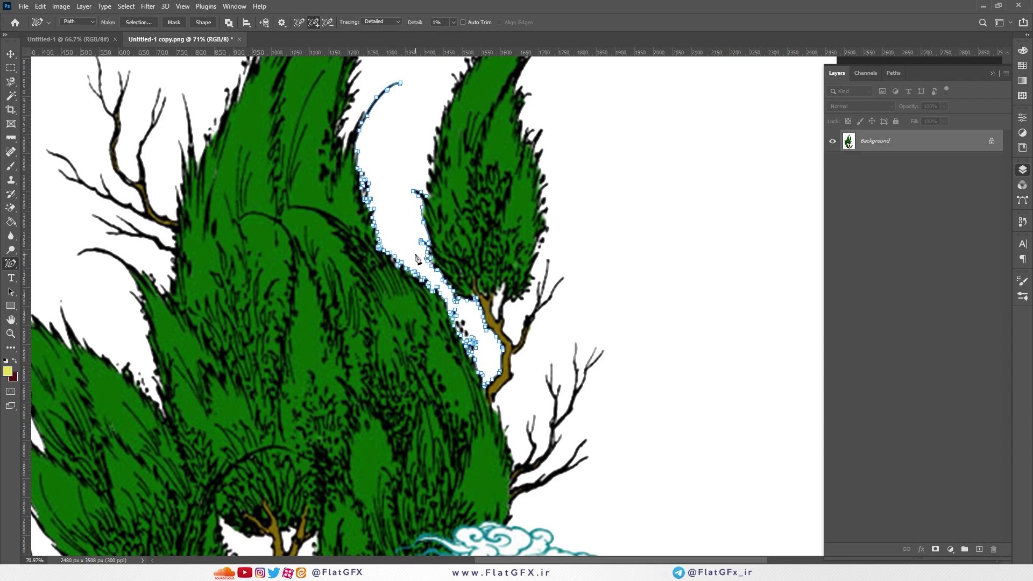
click(894, 73)
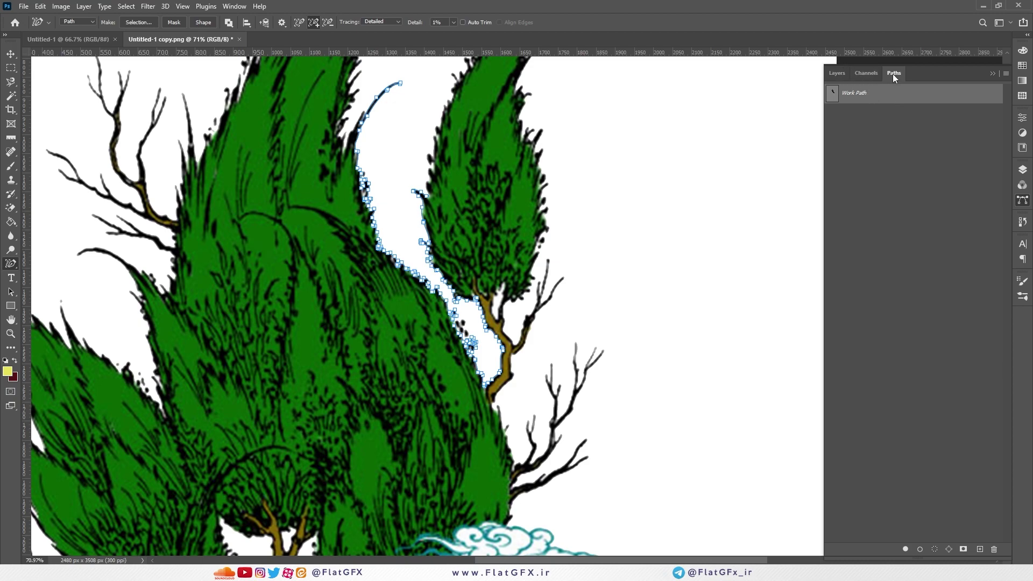
click(893, 73)
click(243, 7)
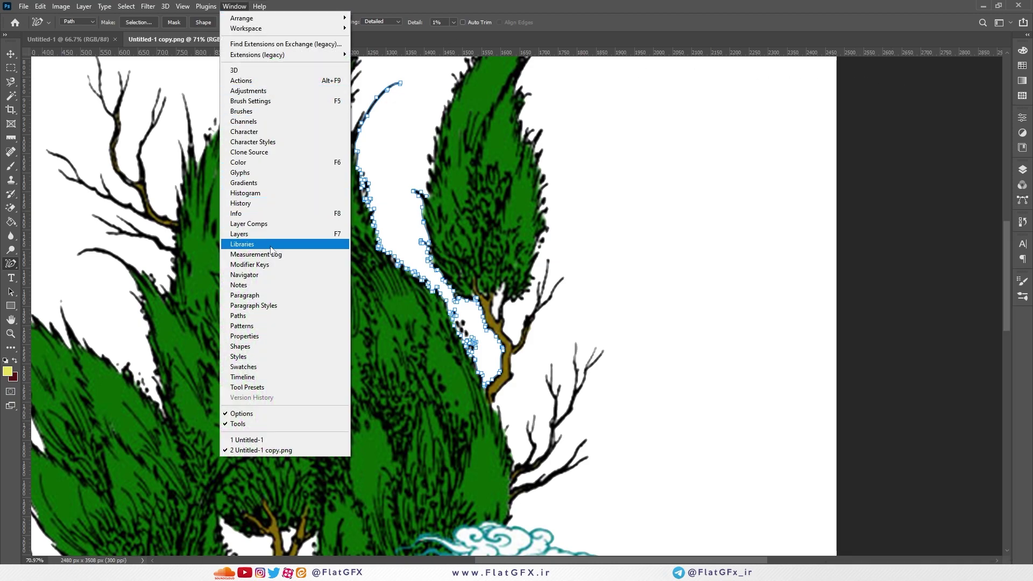
click(262, 317)
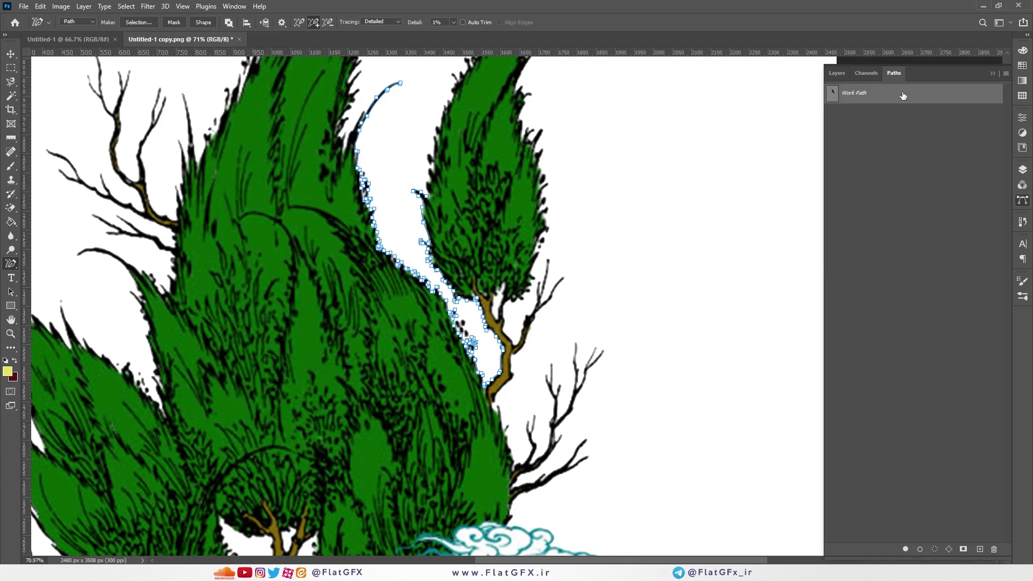
click(995, 549)
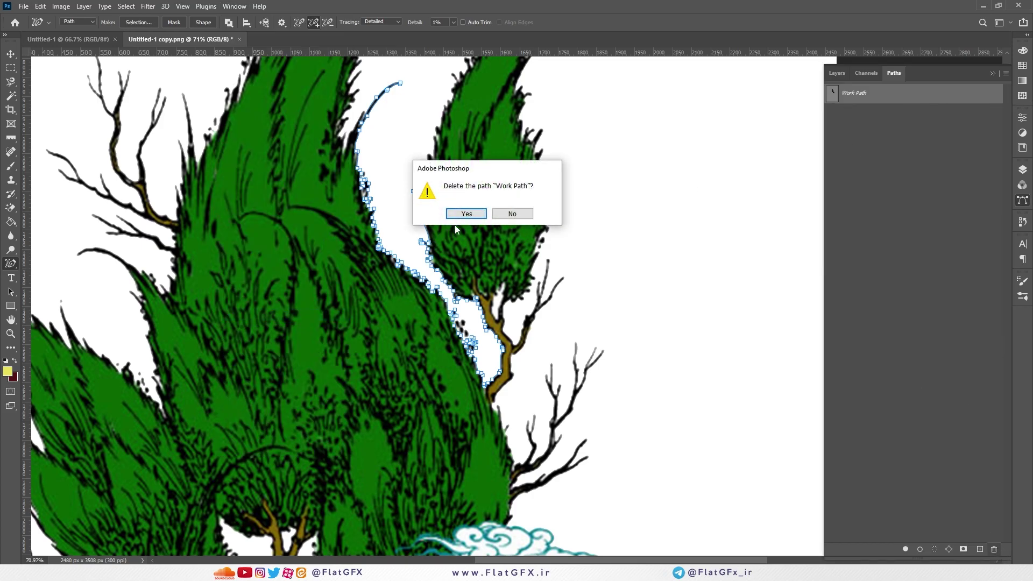
click(466, 214)
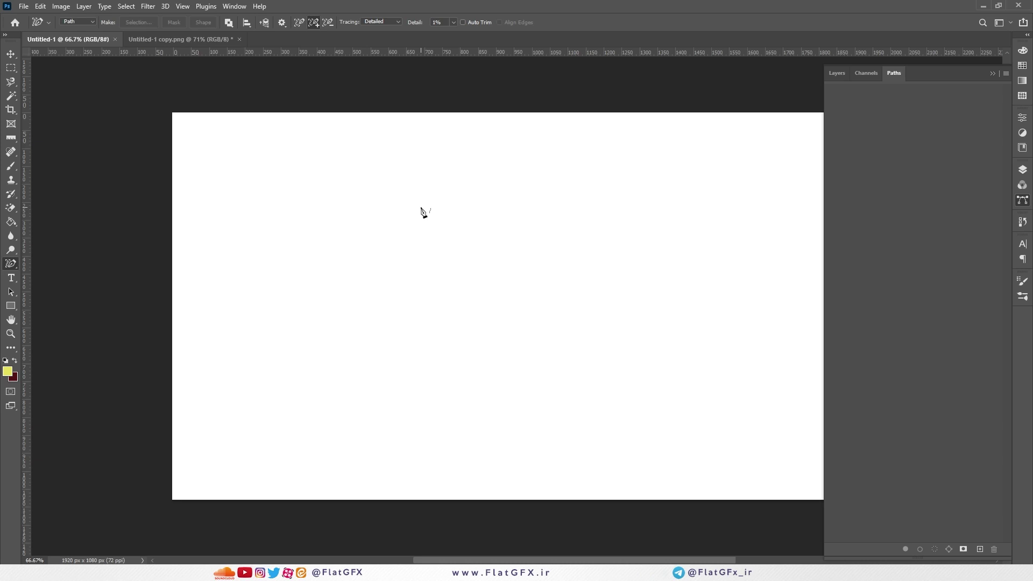
- In the blank Untitled-1 document, draw a closed four-sided path about 450 by 350 px with the Pen Tool
right_click(16, 266)
click(53, 263)
click(612, 189)
click(614, 321)
click(448, 310)
click(451, 185)
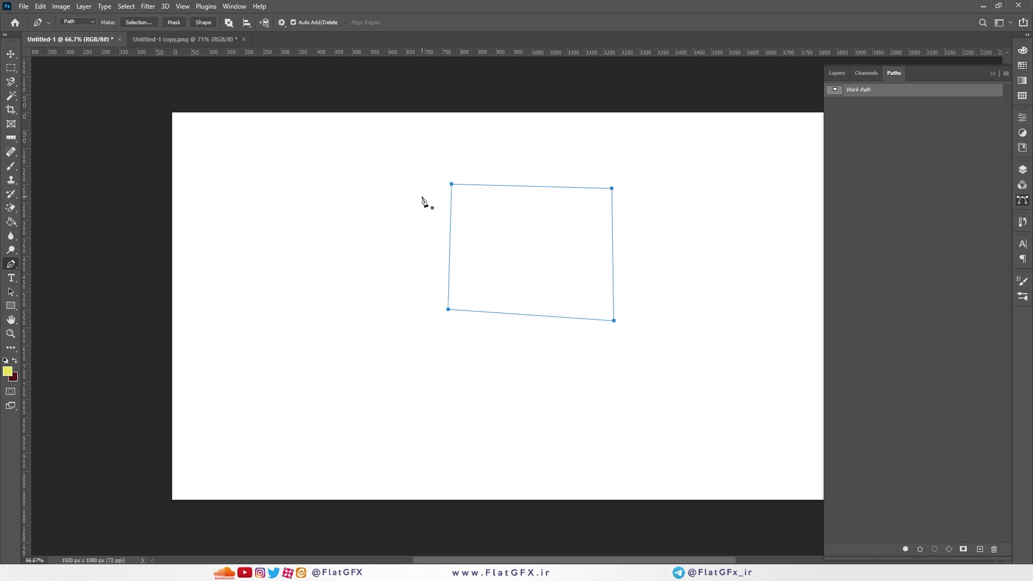
- Try Green and Black as the path's display colour, and set it to Medium Blue
click(281, 23)
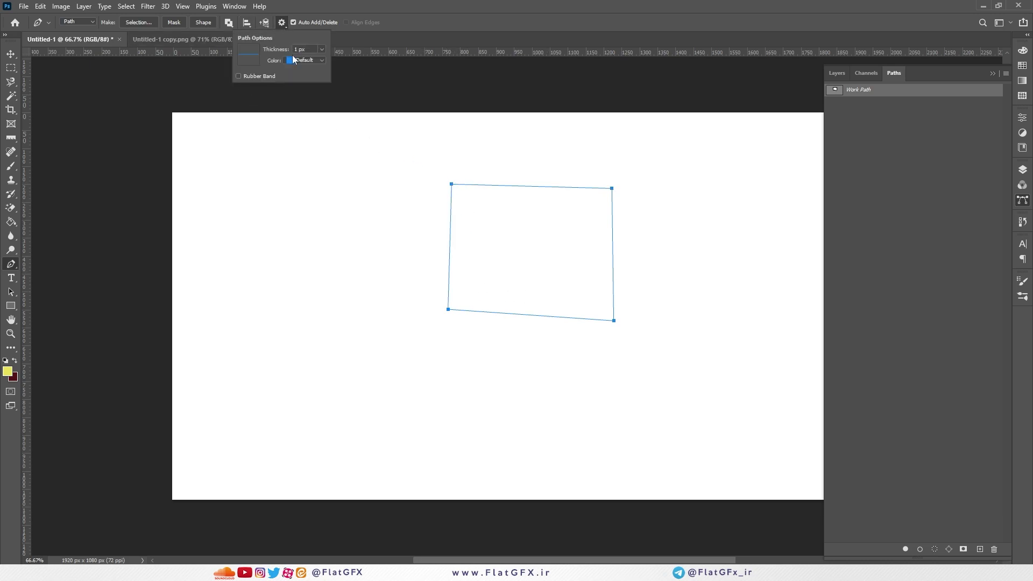
click(304, 61)
click(312, 118)
click(310, 60)
click(318, 101)
click(305, 60)
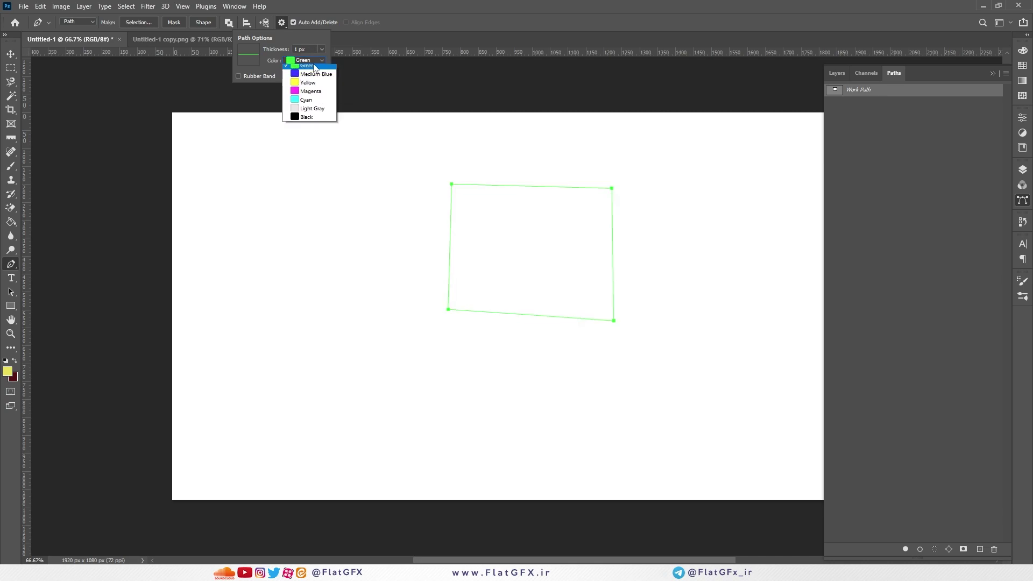
click(315, 142)
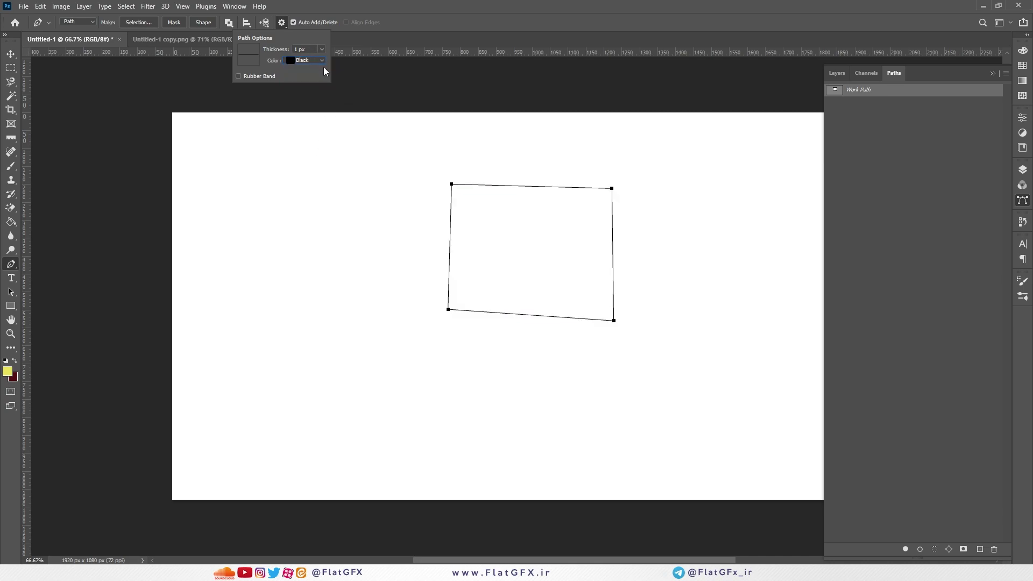
click(309, 61)
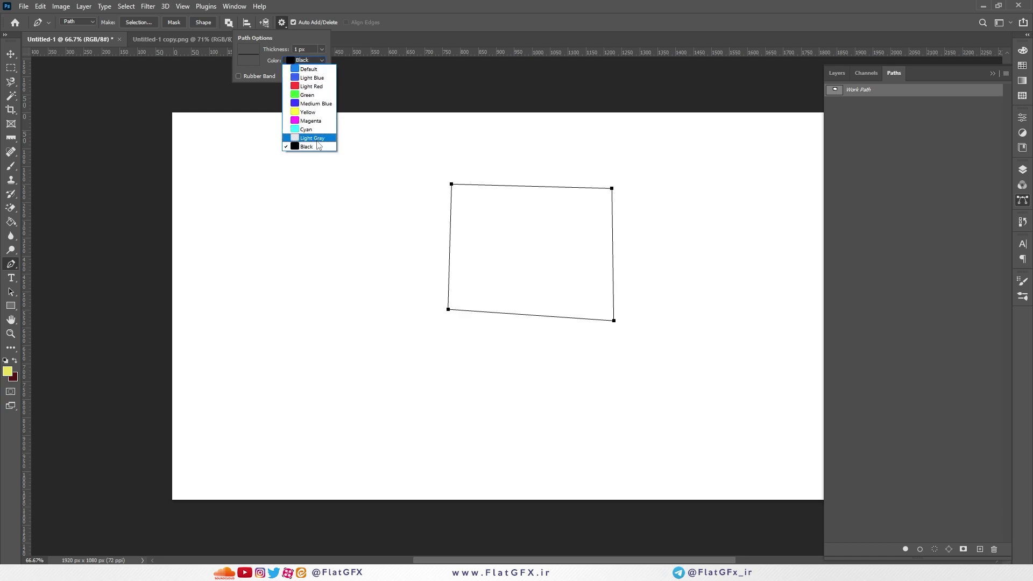
click(322, 107)
- Open the list of preference categories
click(46, 7)
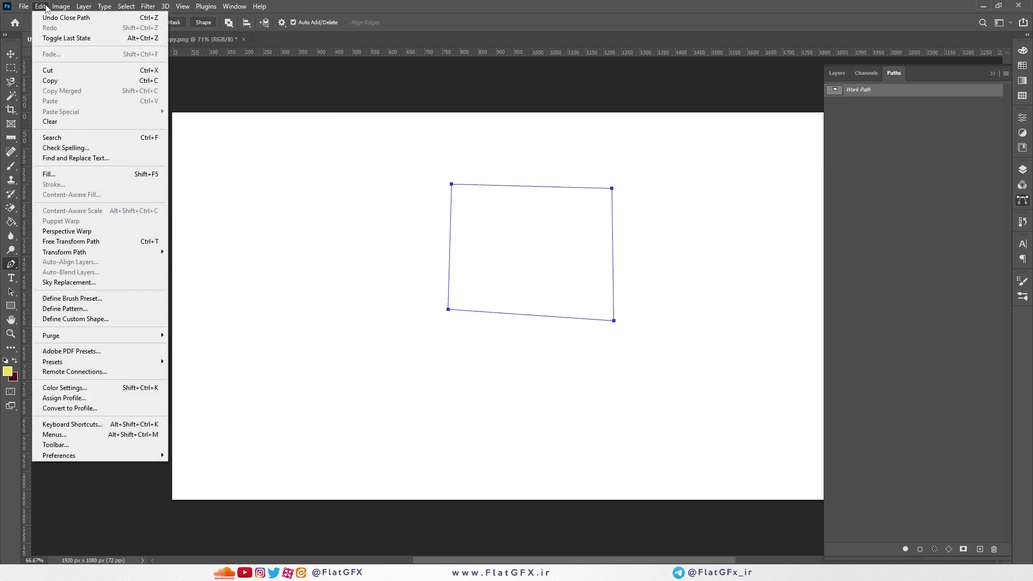
mouse_move(100, 455)
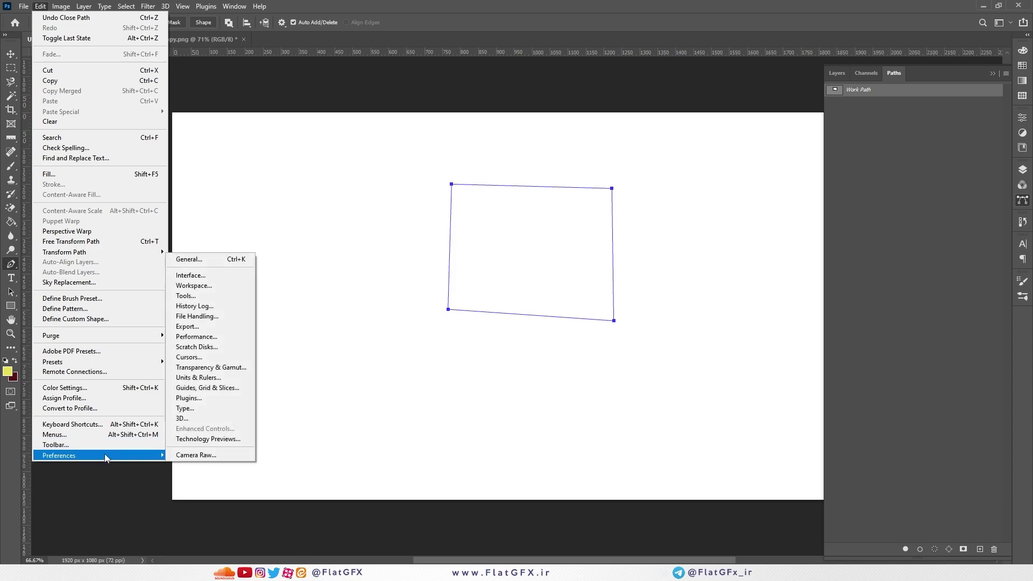
- Set the path colour to Light Red in the Guides, Grid & Slices preferences and move the dialog clear of the drawn path
click(228, 389)
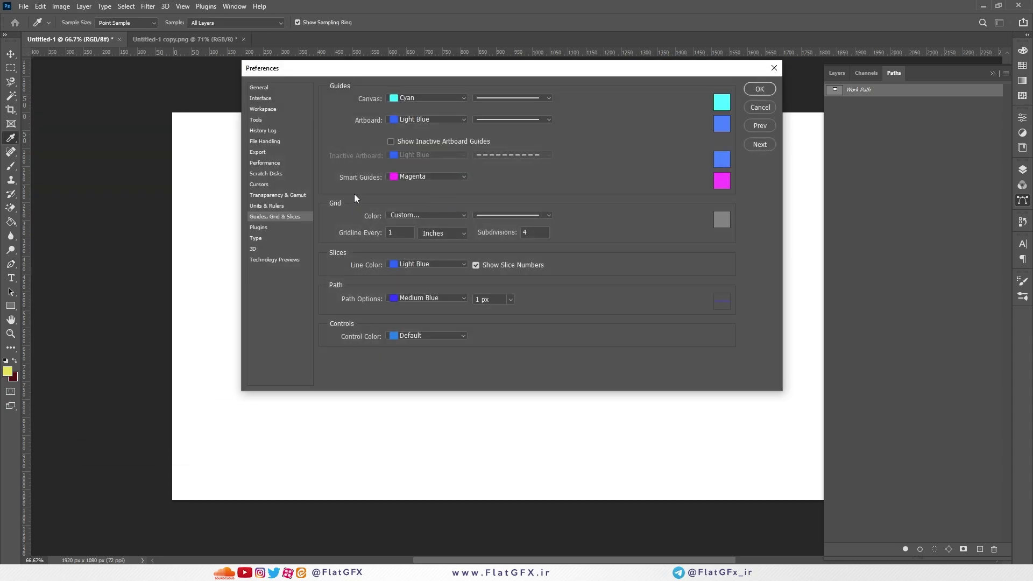
click(446, 298)
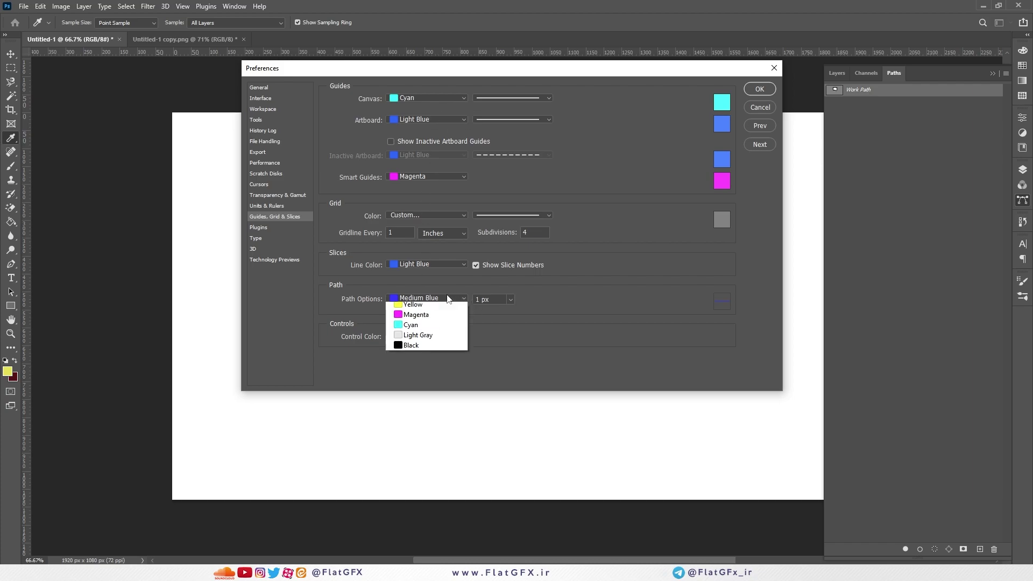
click(427, 328)
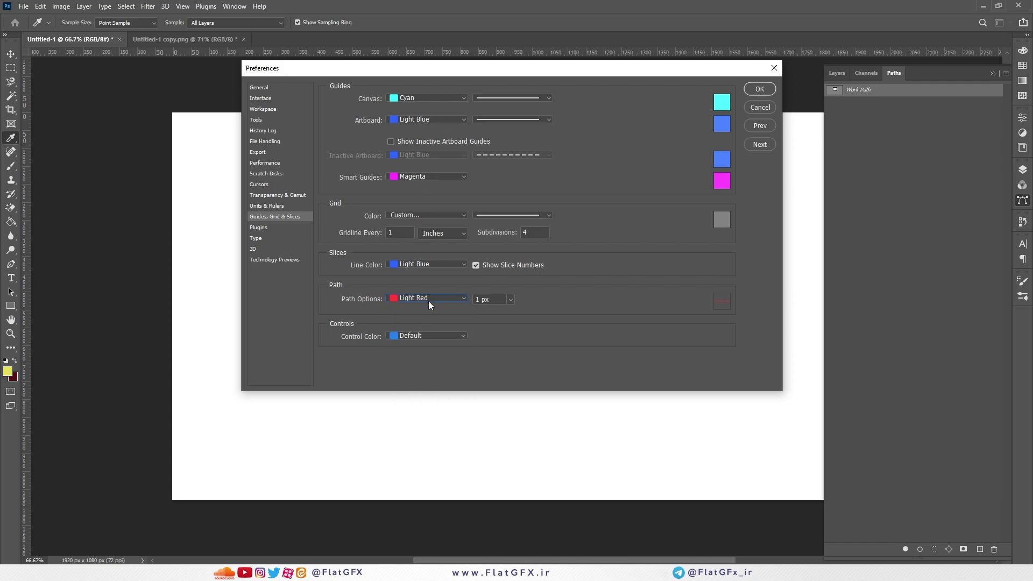
drag(468, 68, 724, 99)
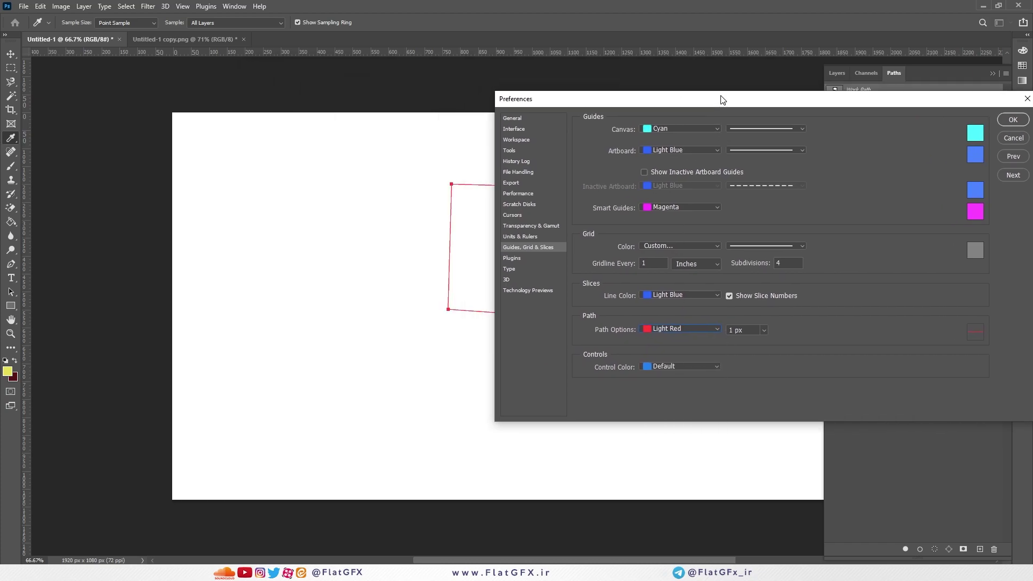
- Try a path thickness of 3 px and return it to 1 px
click(764, 331)
click(746, 393)
click(766, 331)
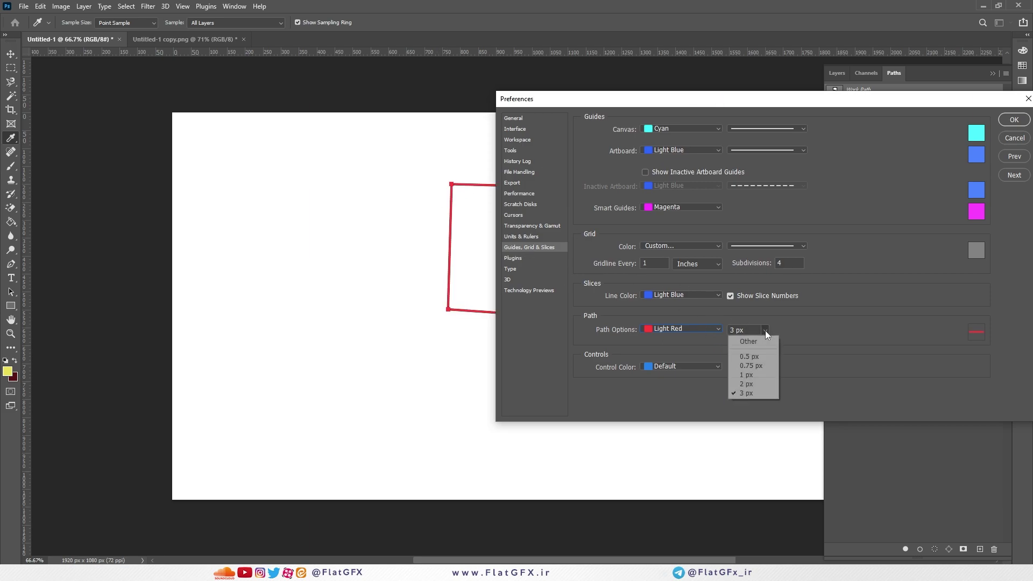
click(746, 376)
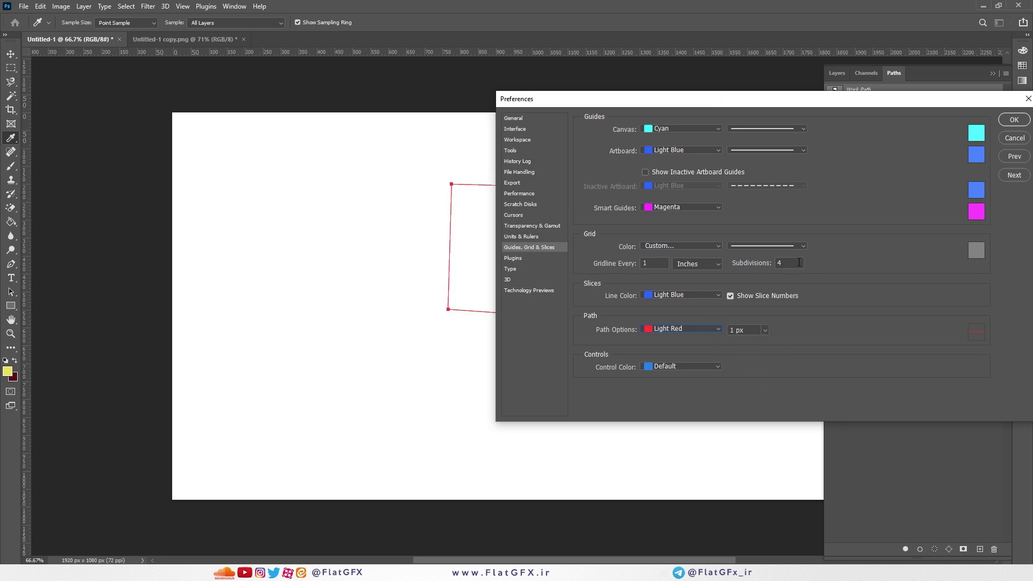
- Change the path colour from the colour list to a lighter blue and apply the preferences
click(679, 328)
click(680, 339)
click(1014, 119)
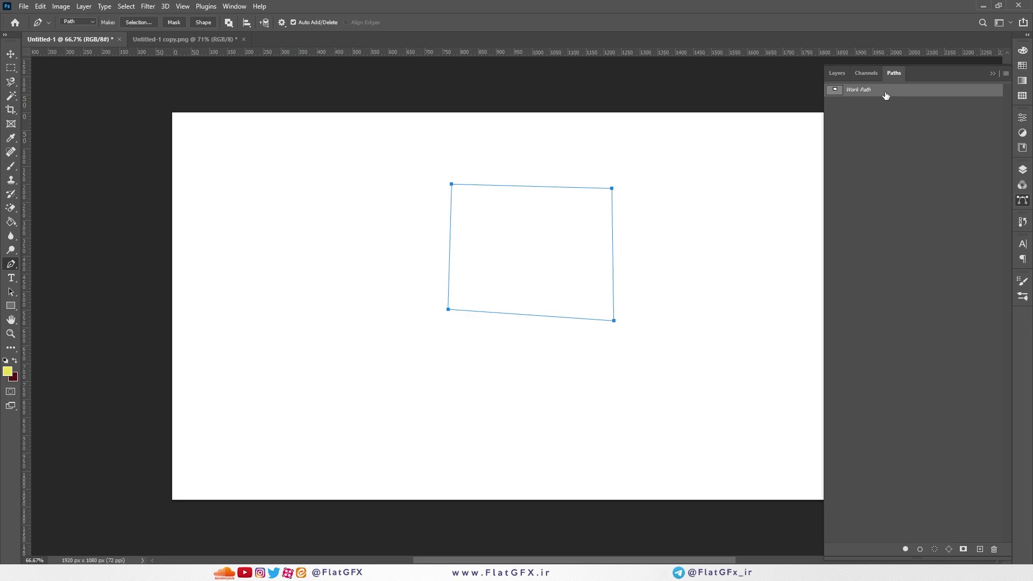
- Delete the existing work path and draw a closed five-point path with the Pen tool, curving its lower-right corner
key(Delete)
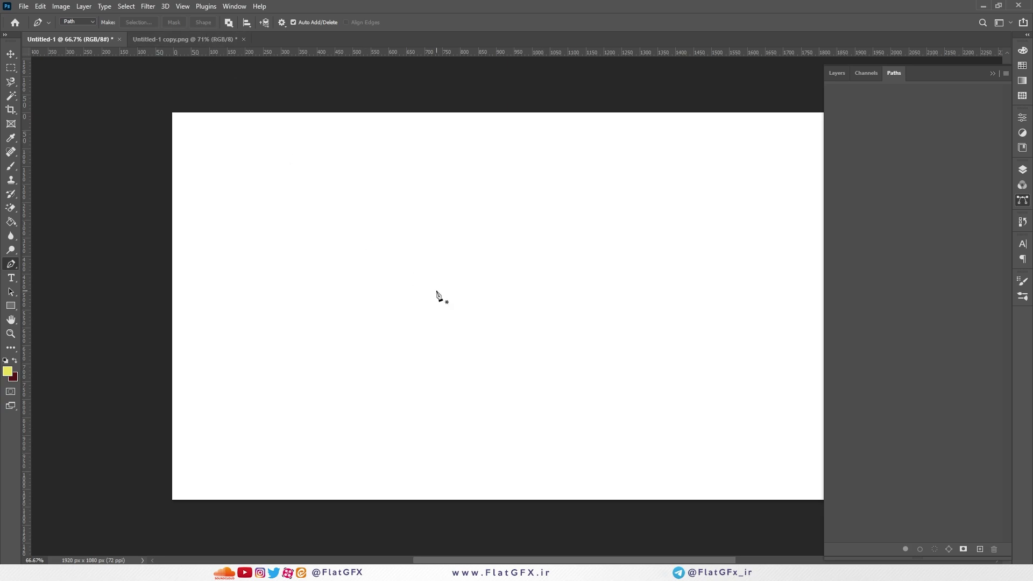
click(340, 209)
click(351, 310)
drag(494, 283, 499, 233)
click(495, 199)
click(401, 184)
click(340, 209)
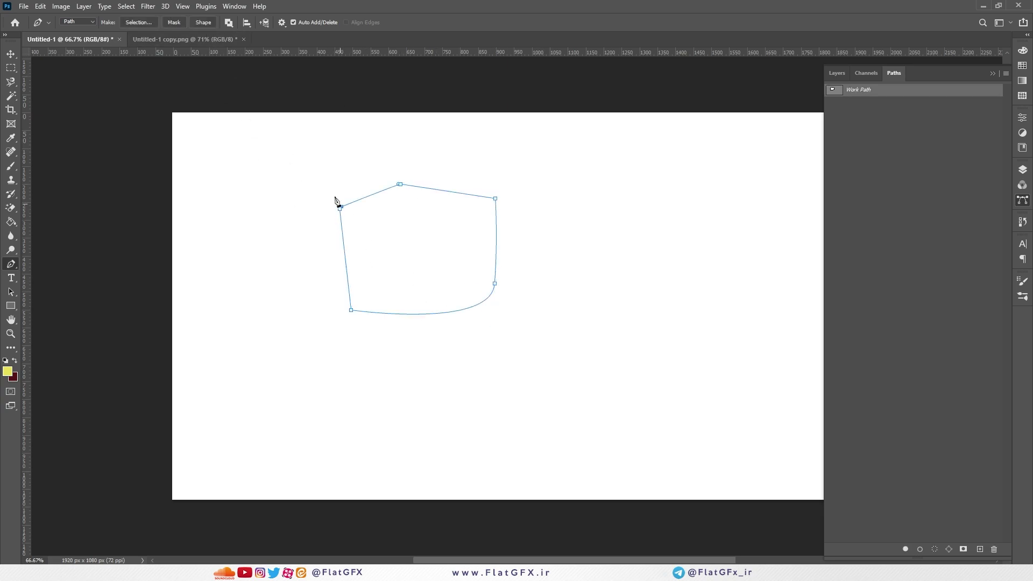
- Convert the closed path into a shape layer, and undo the conversion along with the path's last segments
click(202, 22)
key(ctrl+z)
key(ctrl+z)
key(ctrl+z)
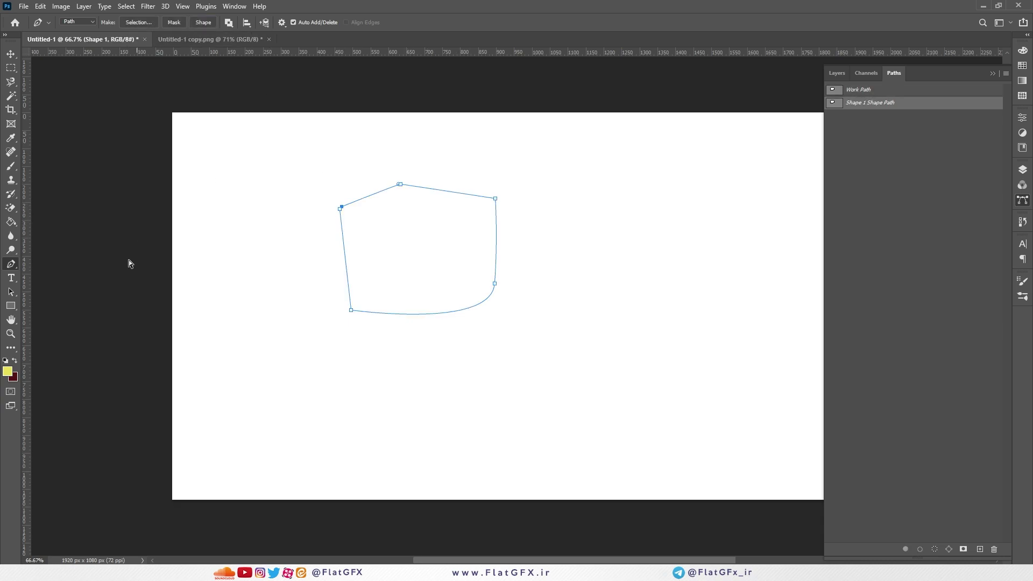
- Draw a tall flower from the Flowers custom shapes, about 319 by 638 px, on the canvas and delete it
right_click(23, 312)
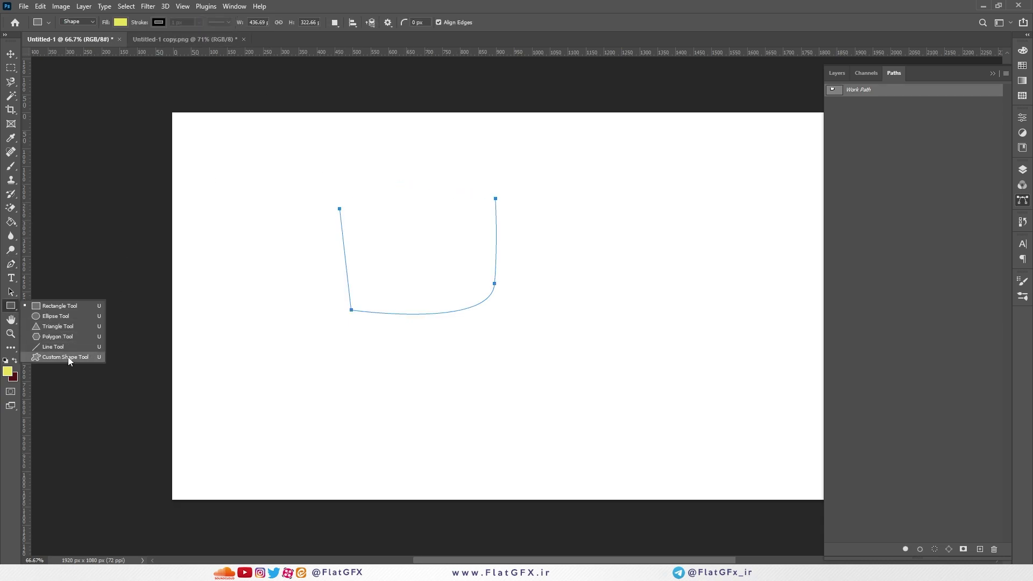
click(68, 357)
click(425, 22)
scroll(398, 88, down, 2)
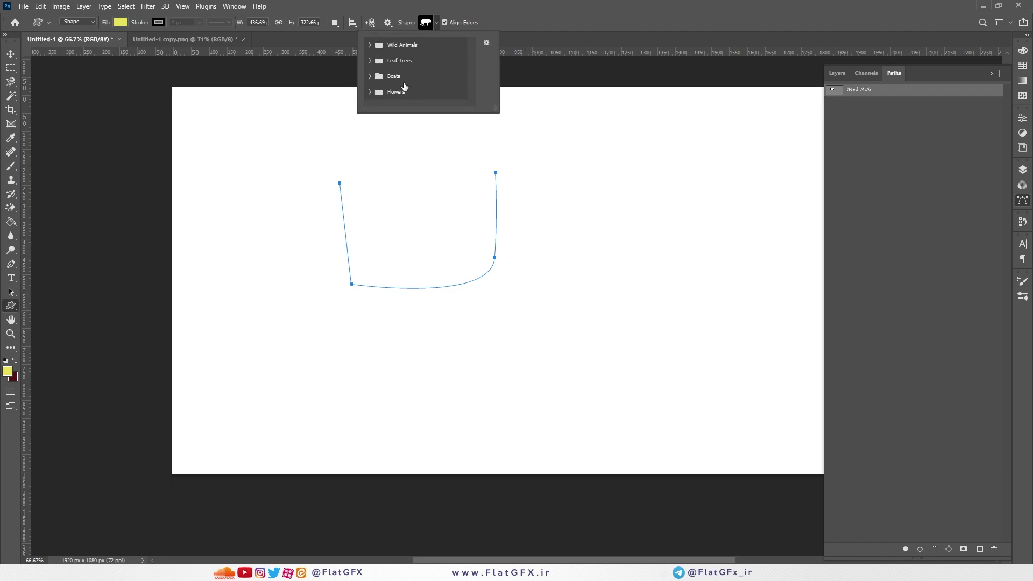
click(370, 44)
click(371, 44)
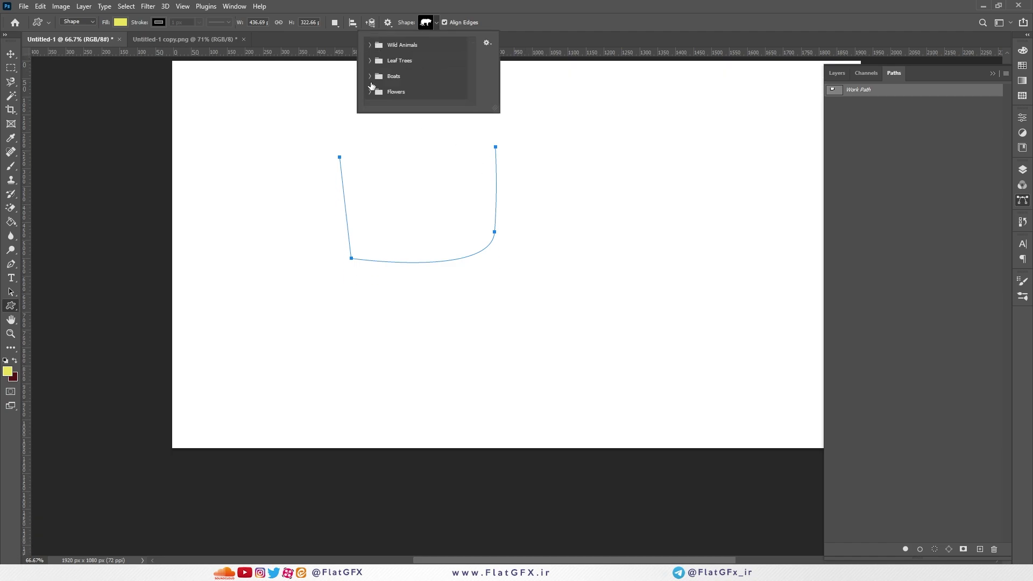
click(370, 92)
scroll(382, 101, down, 3)
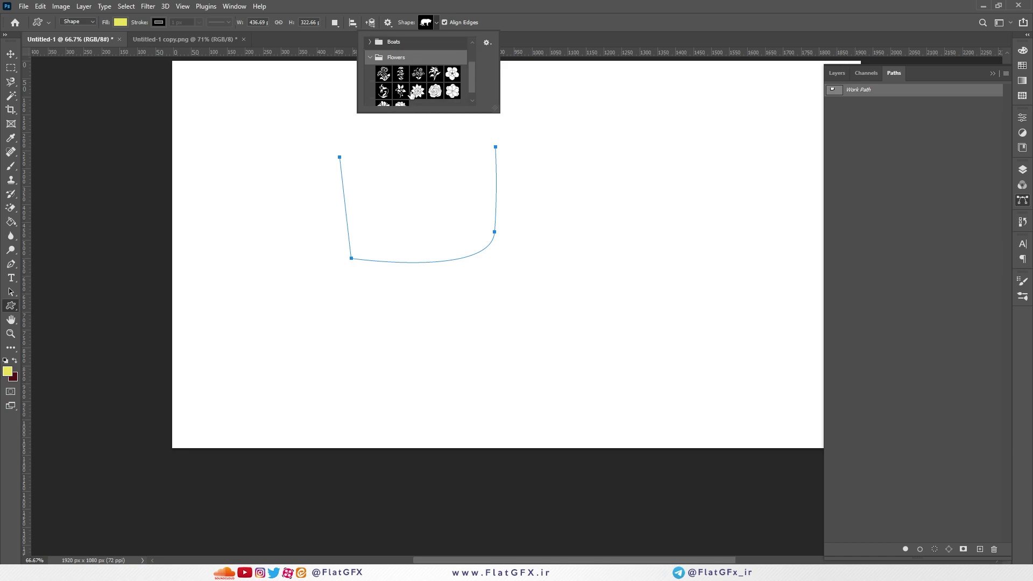
click(412, 81)
drag(552, 140, 713, 350)
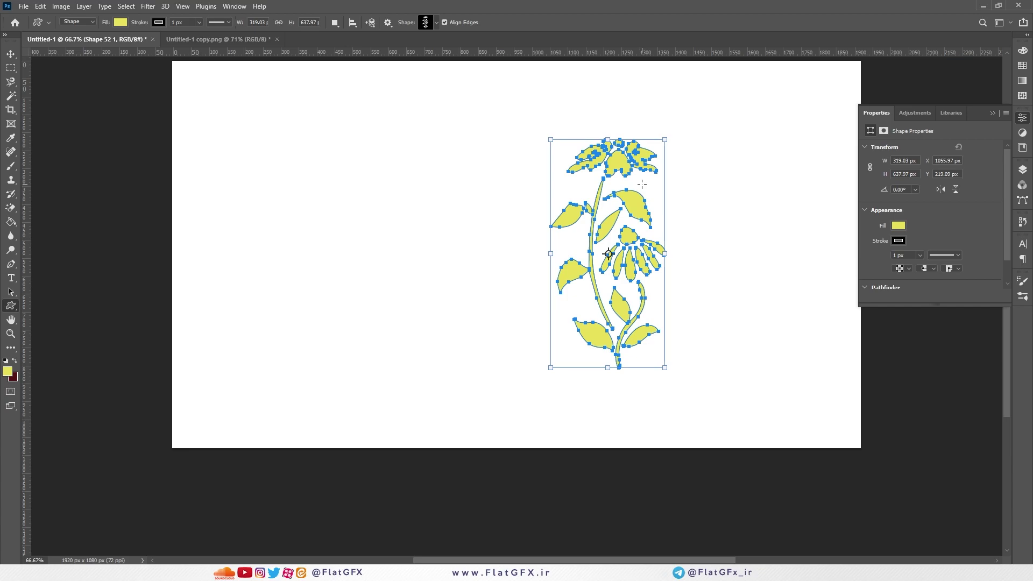
key(v)
key(Delete)
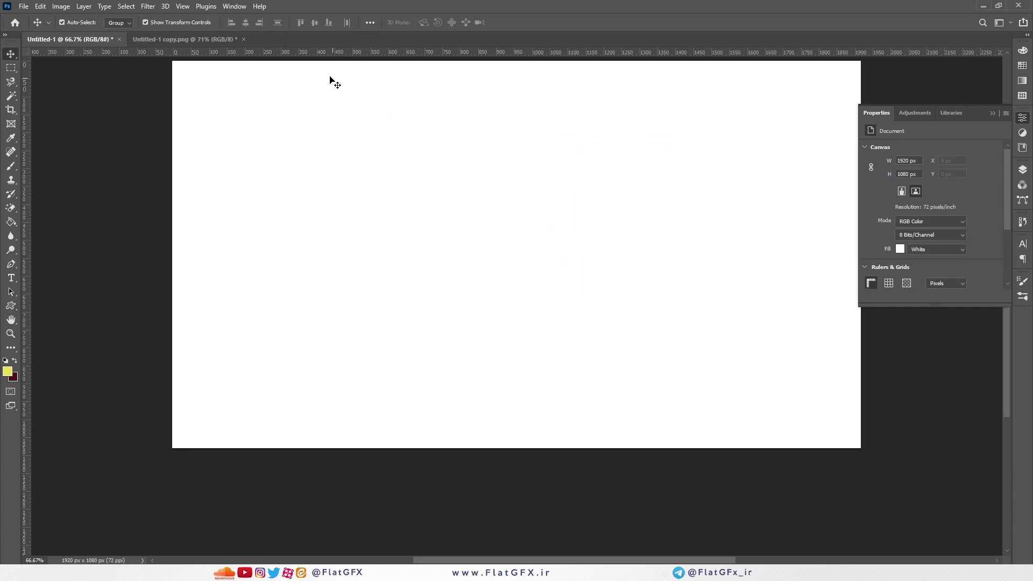
- Close the Untitled-1 copy.png document and open islamic-vector-31.jpg
click(212, 42)
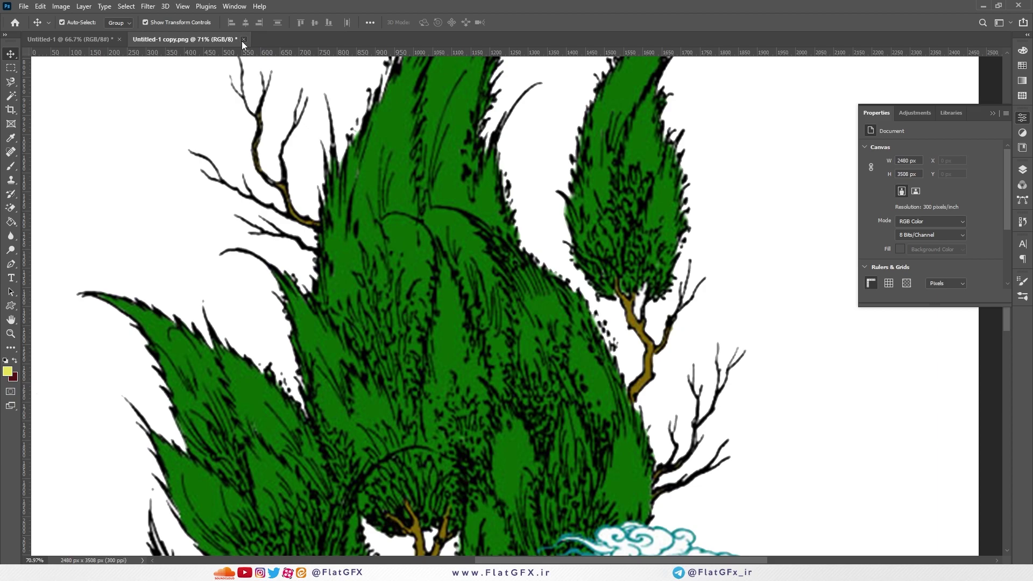
click(244, 39)
click(508, 212)
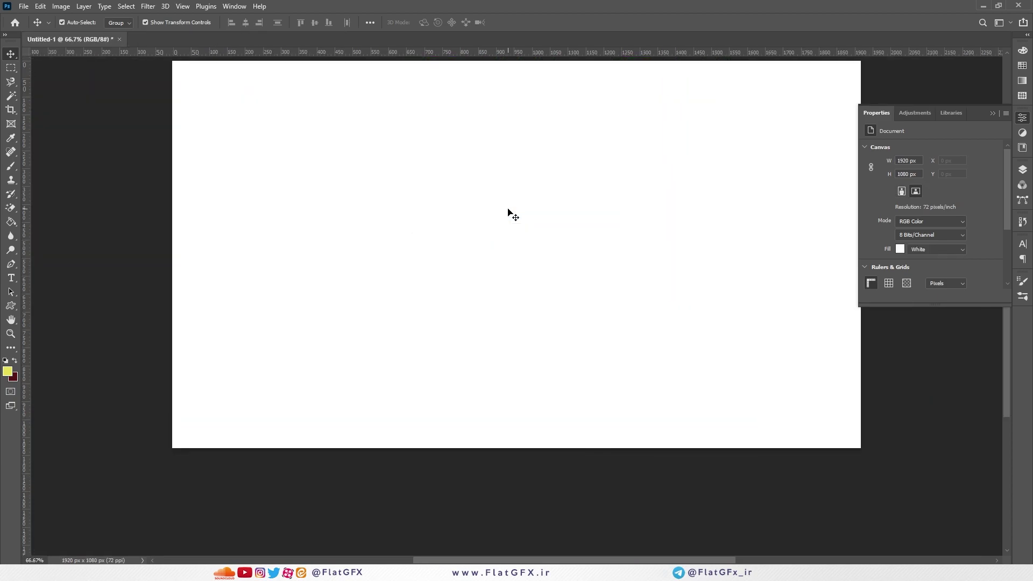
scroll(507, 212, up, 1)
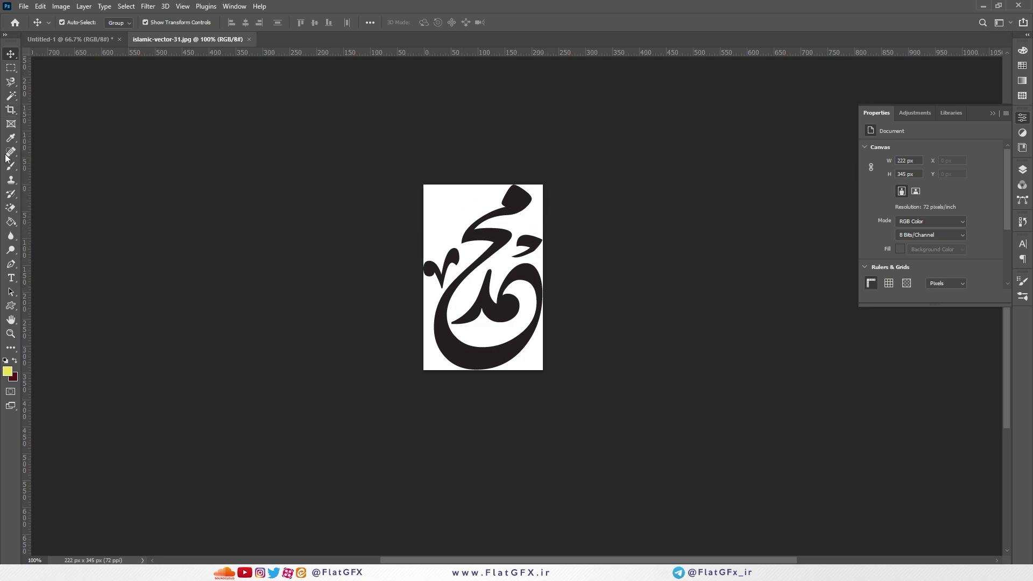
- Extend the calligraphy image's canvas to 392 by 607 px with the Crop tool, using default colours and Delete Cropped Pixels for a white border
click(10, 109)
drag(543, 187, 616, 139)
click(5, 361)
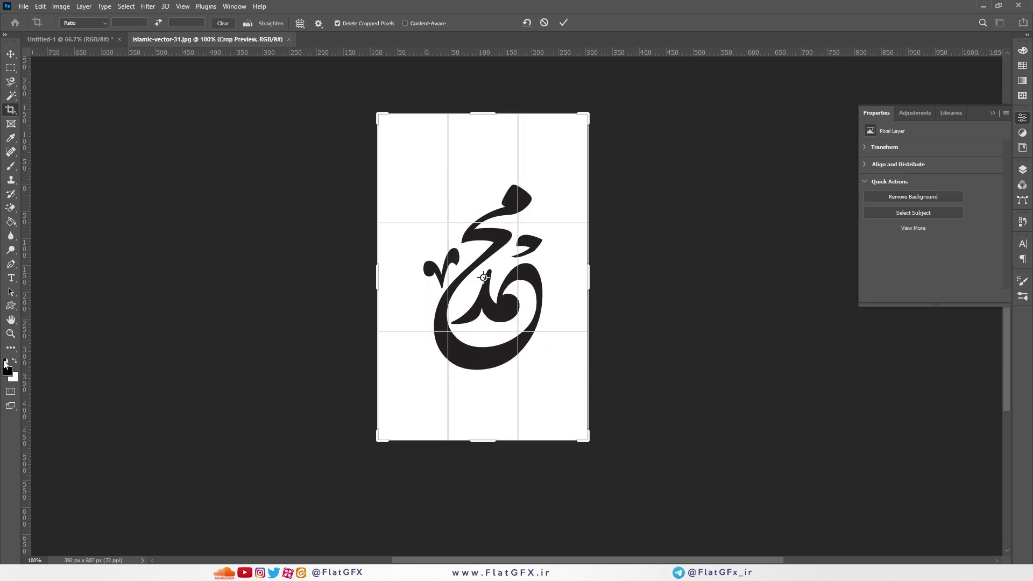
click(338, 23)
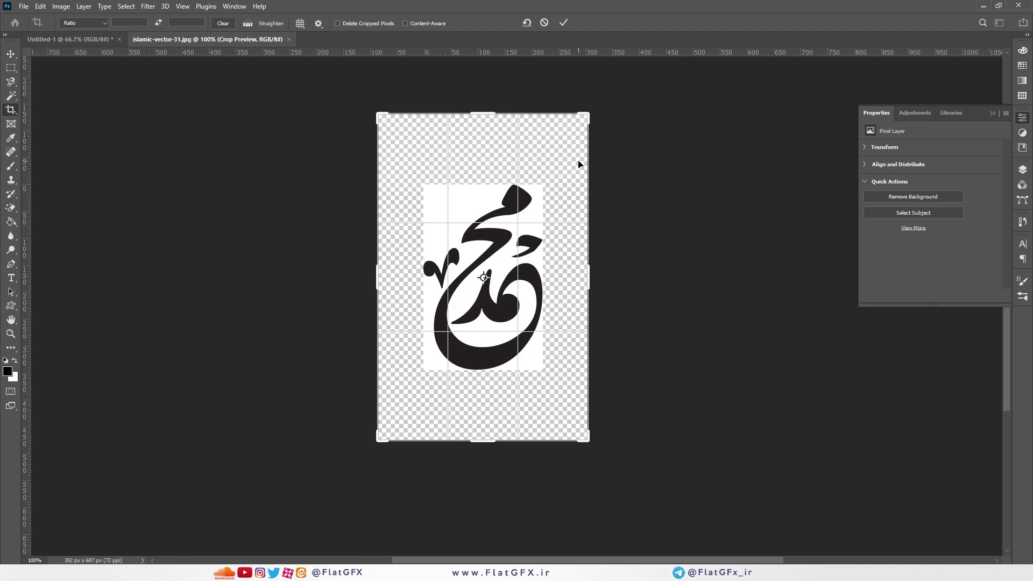
click(354, 25)
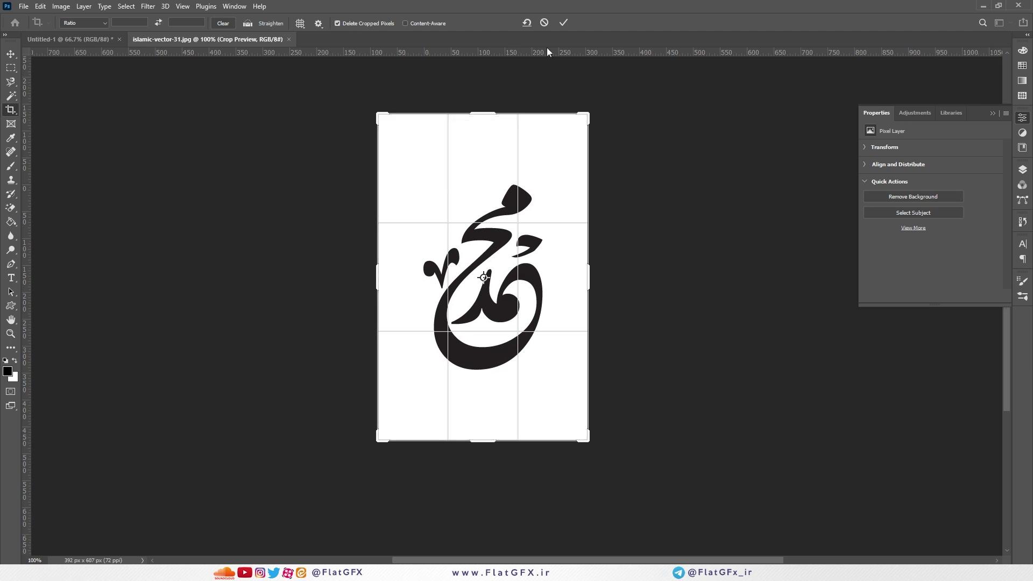
click(563, 23)
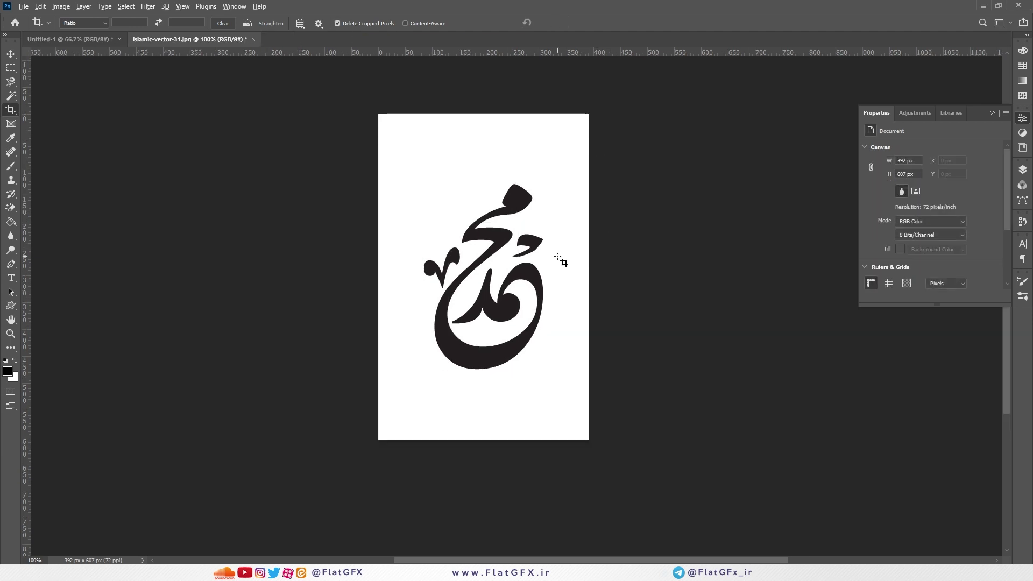
- Erase the white background around and inside the calligraphy with the Magic Eraser tool
scroll(559, 259, up, 3)
scroll(452, 277, down, 3)
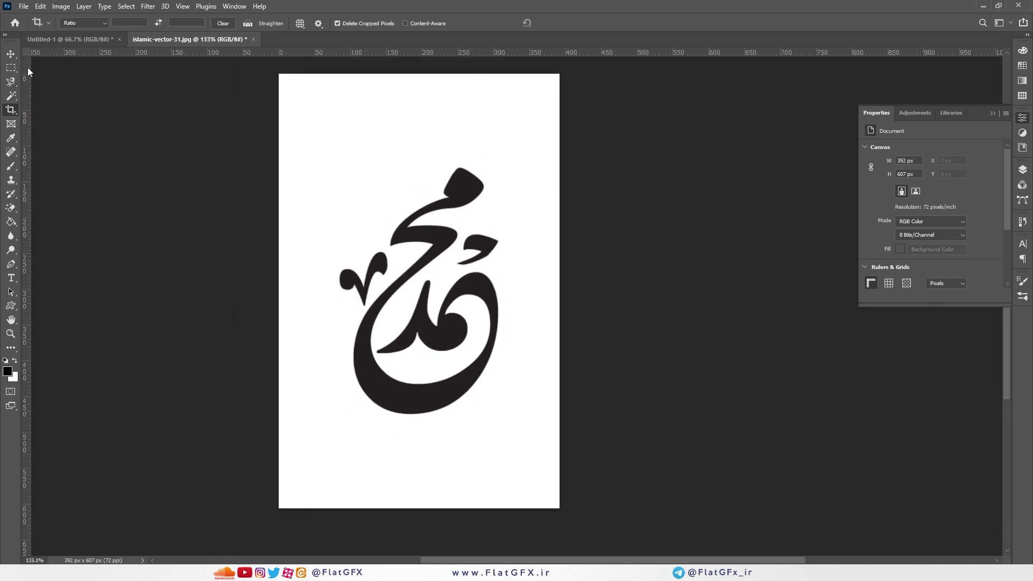
click(11, 208)
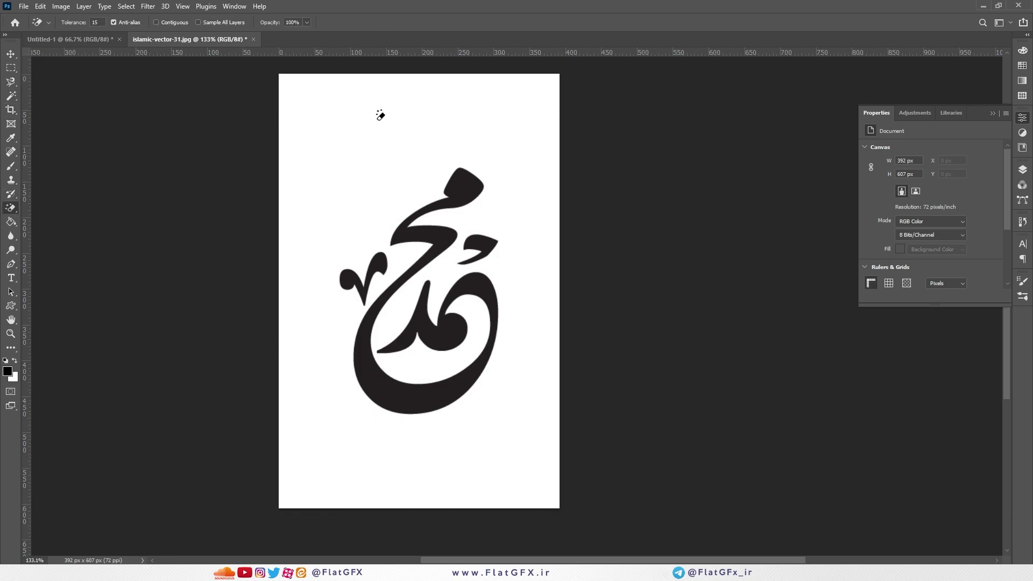
click(405, 134)
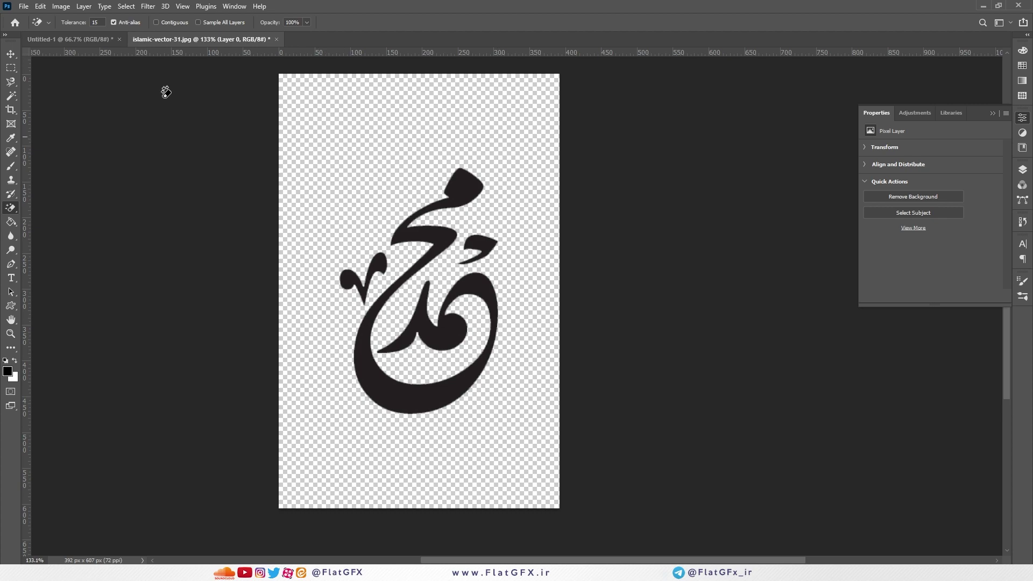
scroll(358, 219, up, 2)
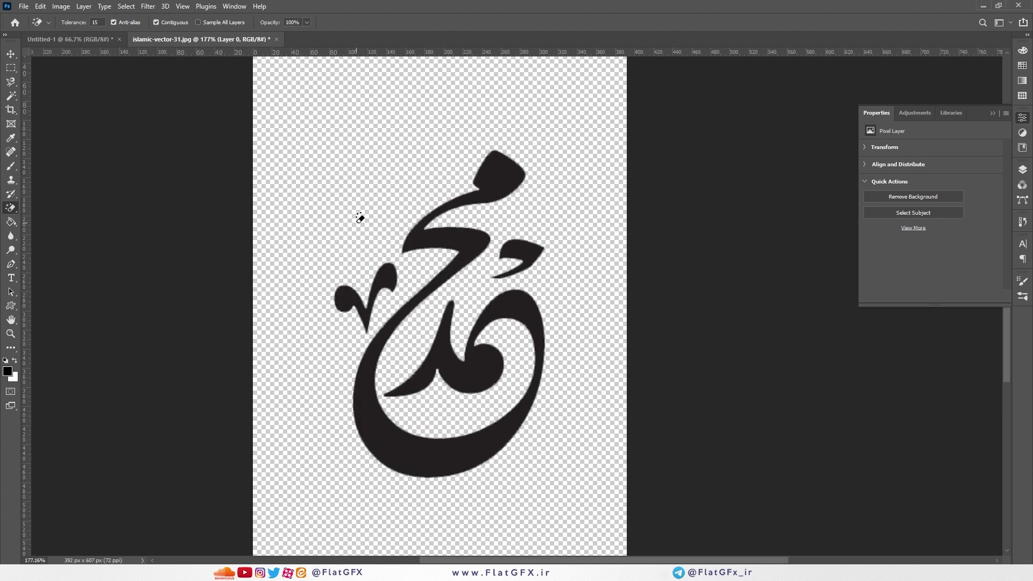
- Try the Magic Wand tool on the main lettering and load all of Layer 0's pixels as the selection
click(1022, 169)
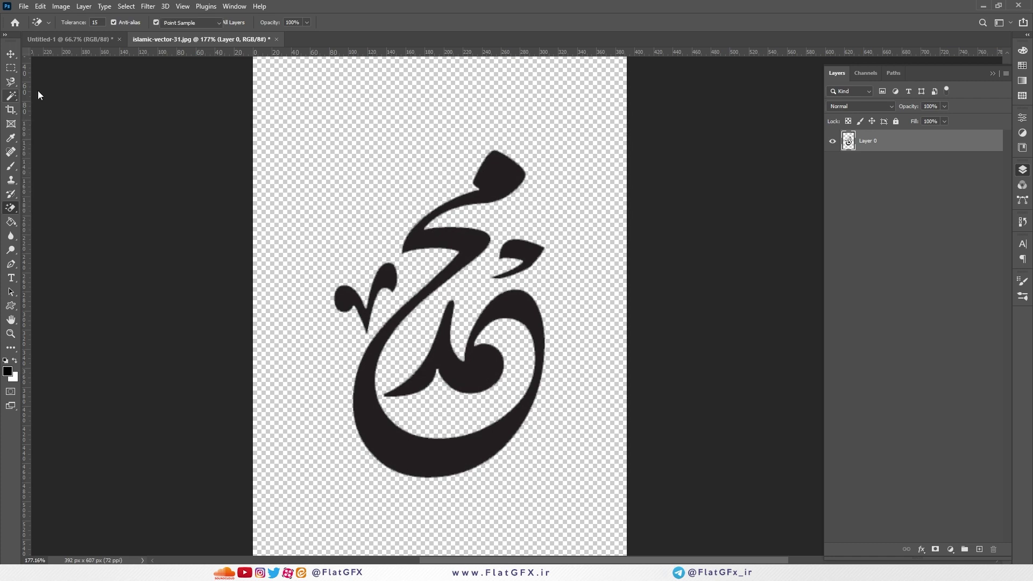
click(11, 95)
right_click(11, 96)
click(54, 118)
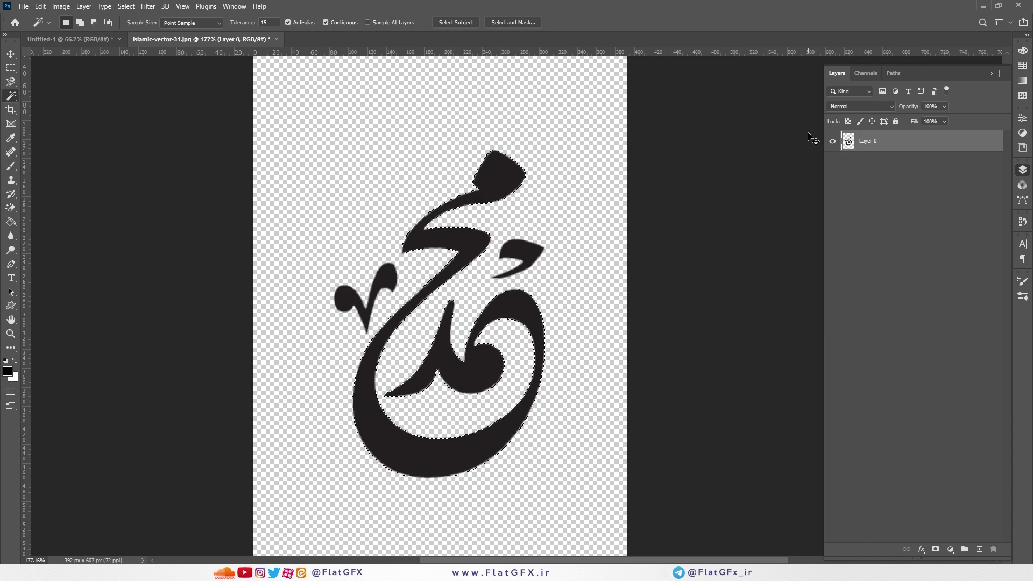
ctrl+click(849, 142)
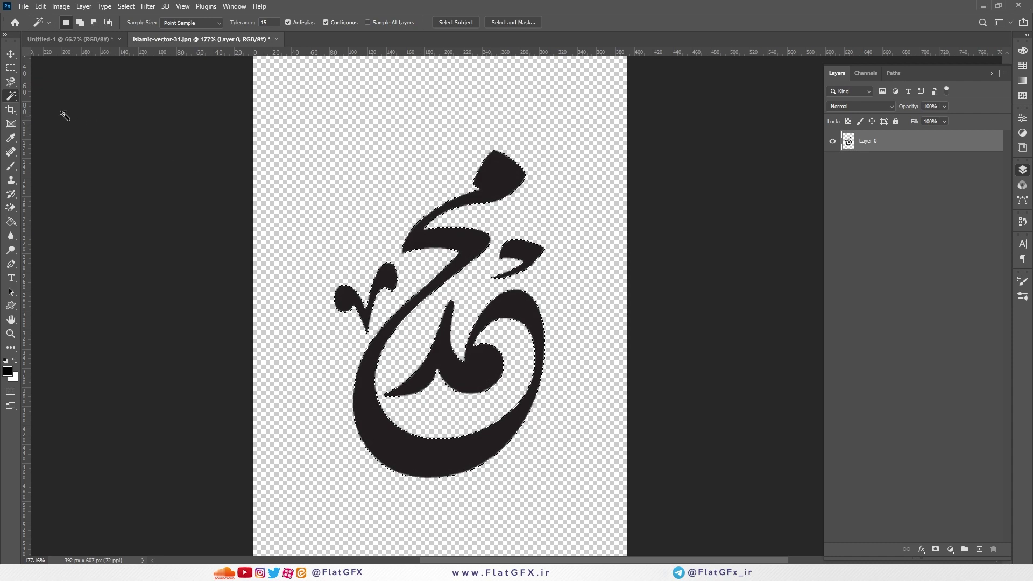
- Make a work path from the calligraphy selection, replacing the default tolerance
click(10, 68)
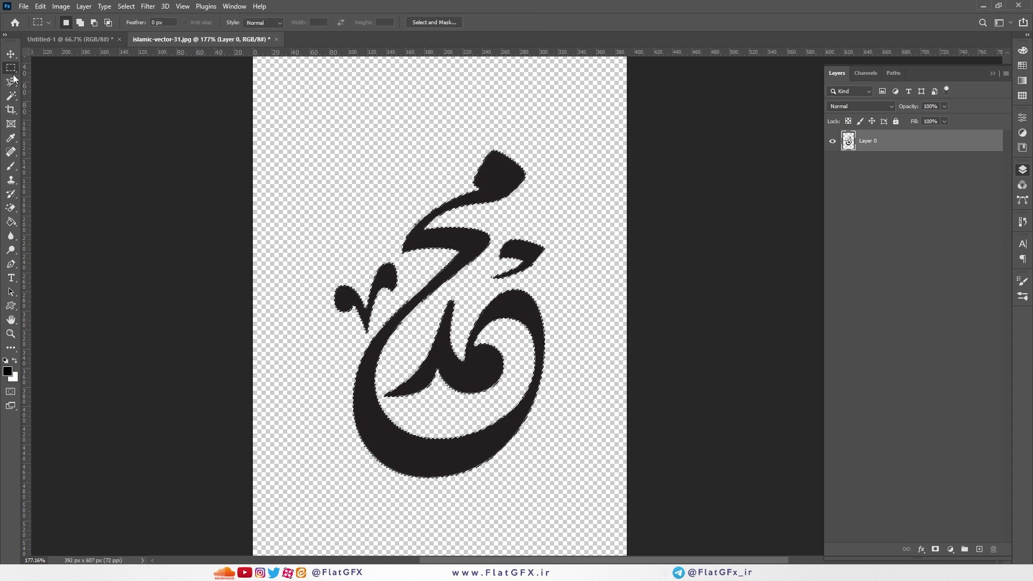
right_click(431, 243)
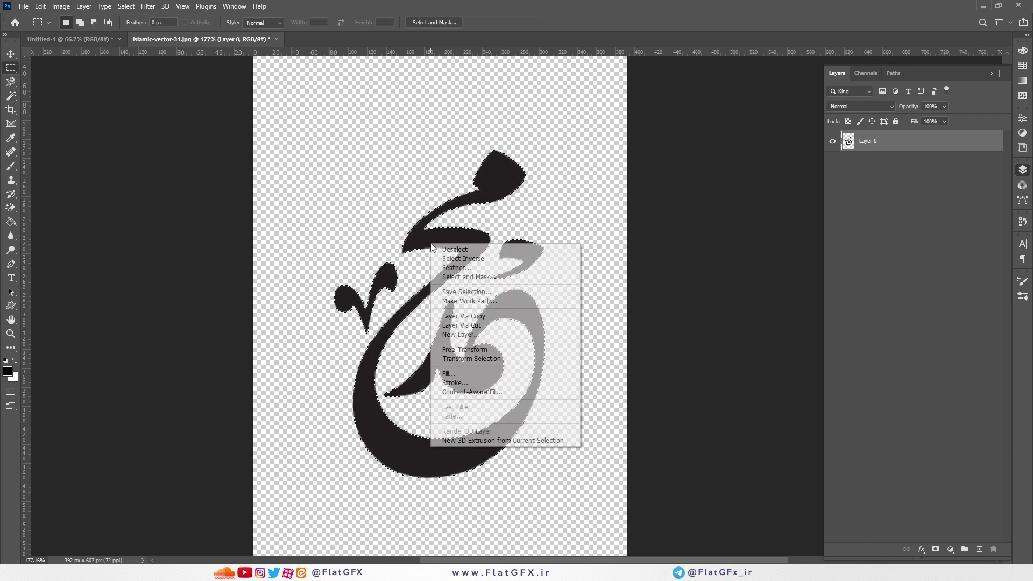
click(490, 302)
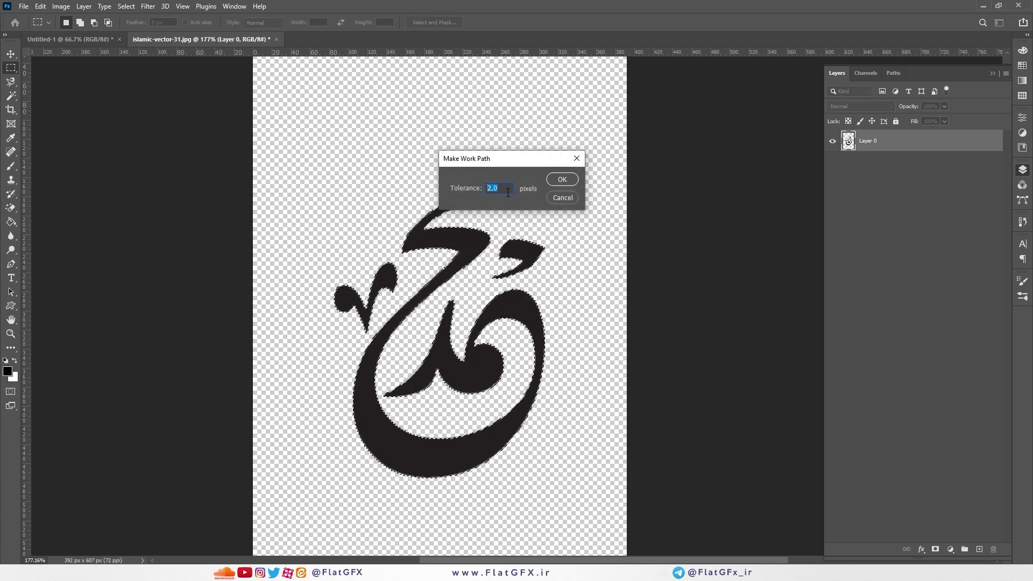
drag(464, 192, 517, 187)
key(Return)
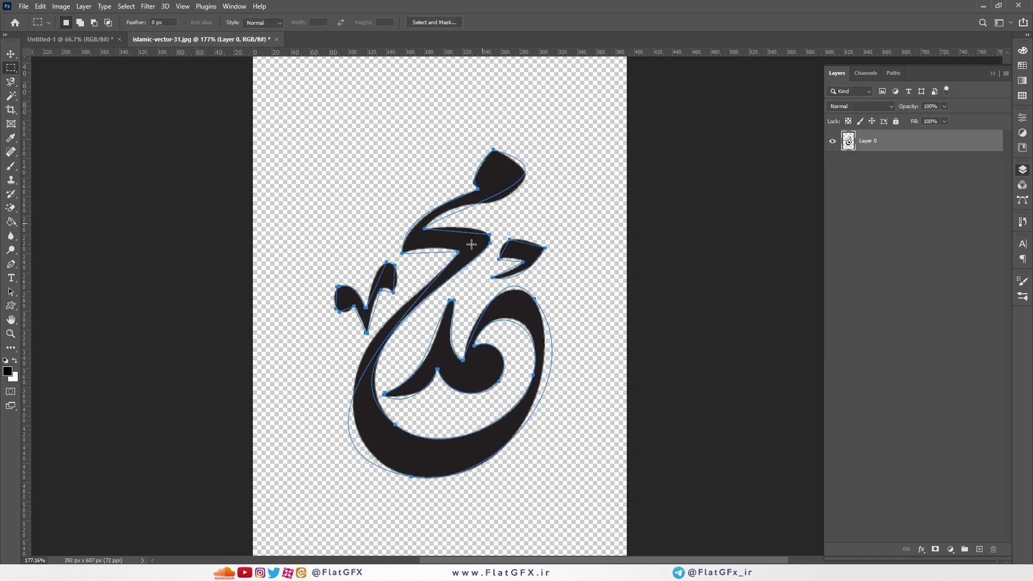
- Undo the last work path and try making one from the calligraphy selection with a tolerance of 0.5 pixels
key(ctrl+z)
right_click(446, 209)
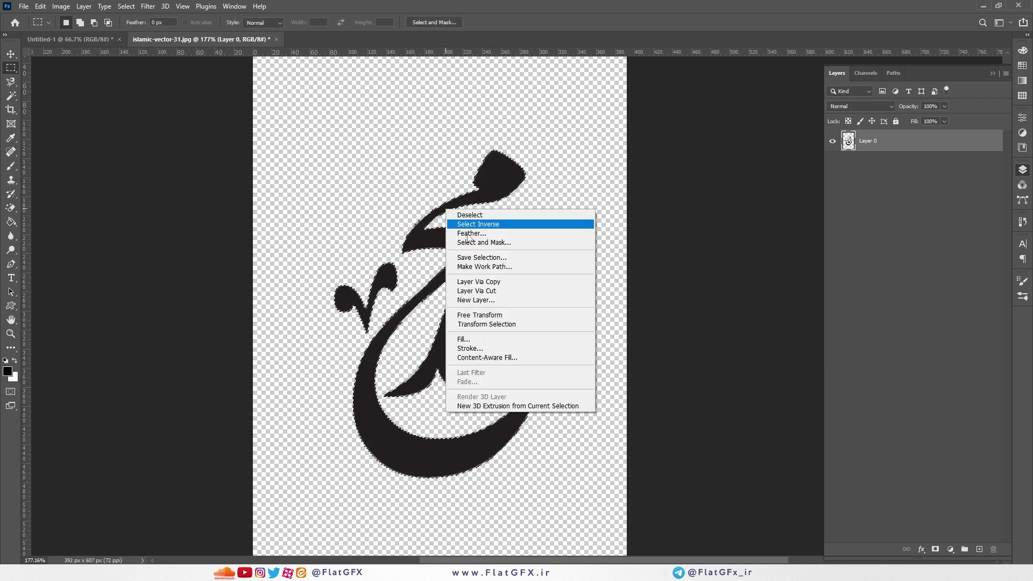
click(484, 266)
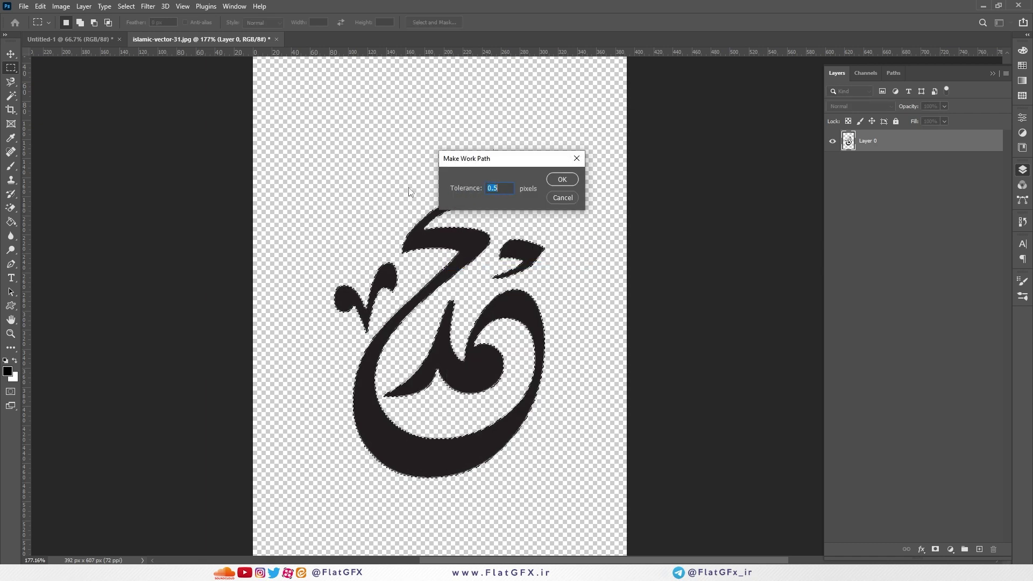
click(562, 179)
scroll(541, 192, up, 7)
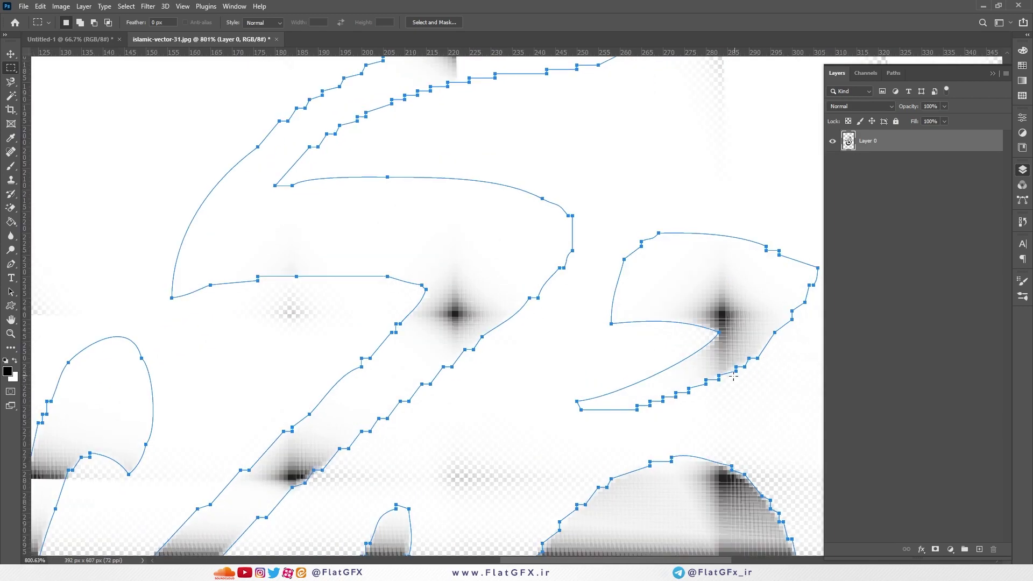
key(ctrl+Return)
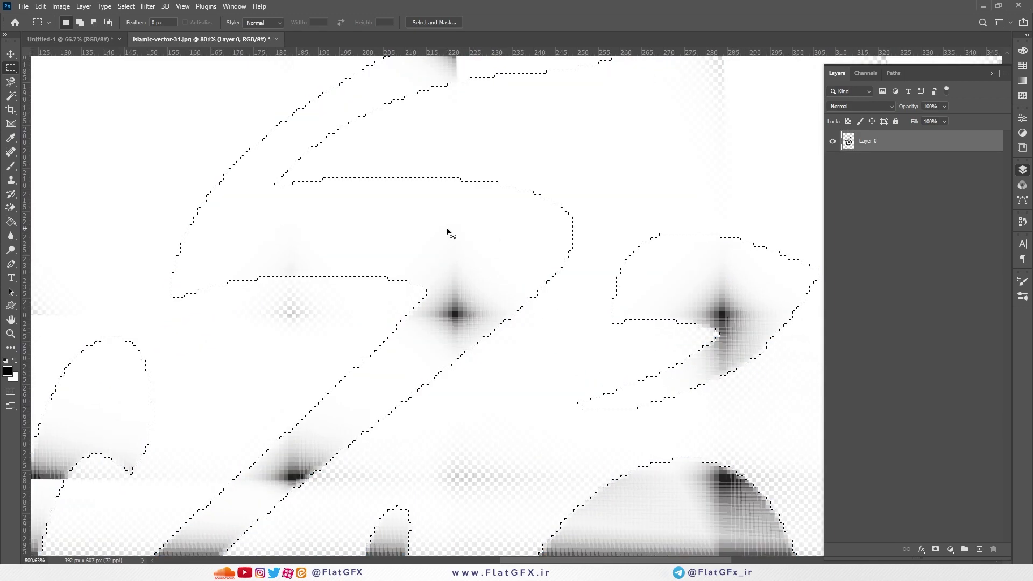
- Make a smoother work path from the whole calligraphy selection with a tolerance of 2.0 pixels
scroll(445, 233, down, 5)
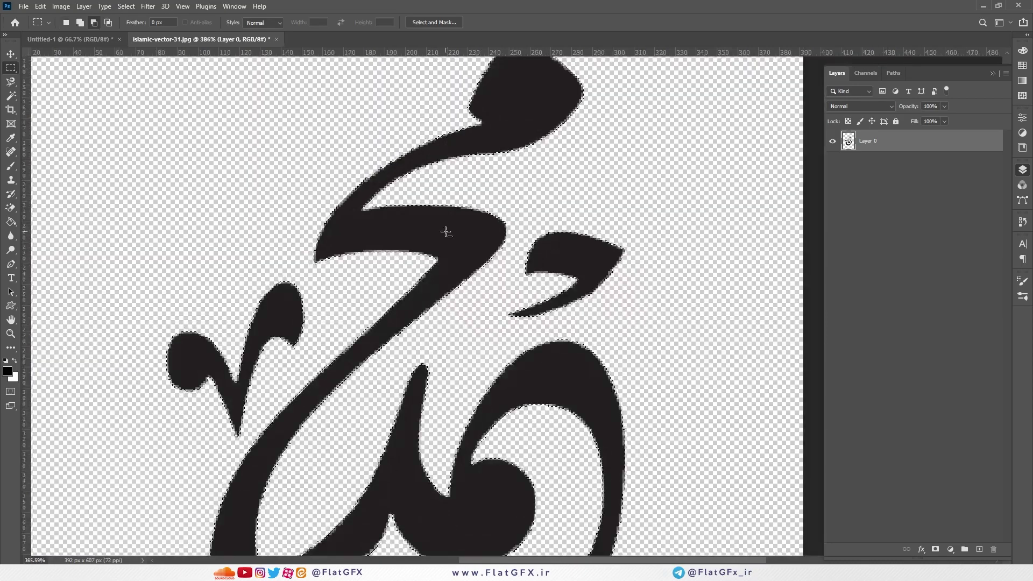
right_click(444, 232)
click(482, 290)
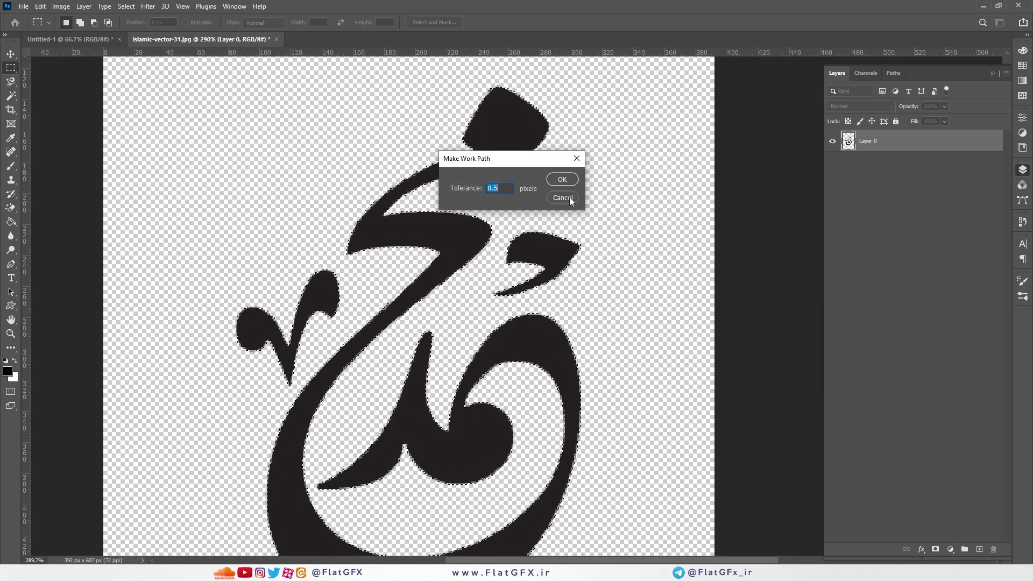
click(562, 180)
scroll(598, 264, up, 3)
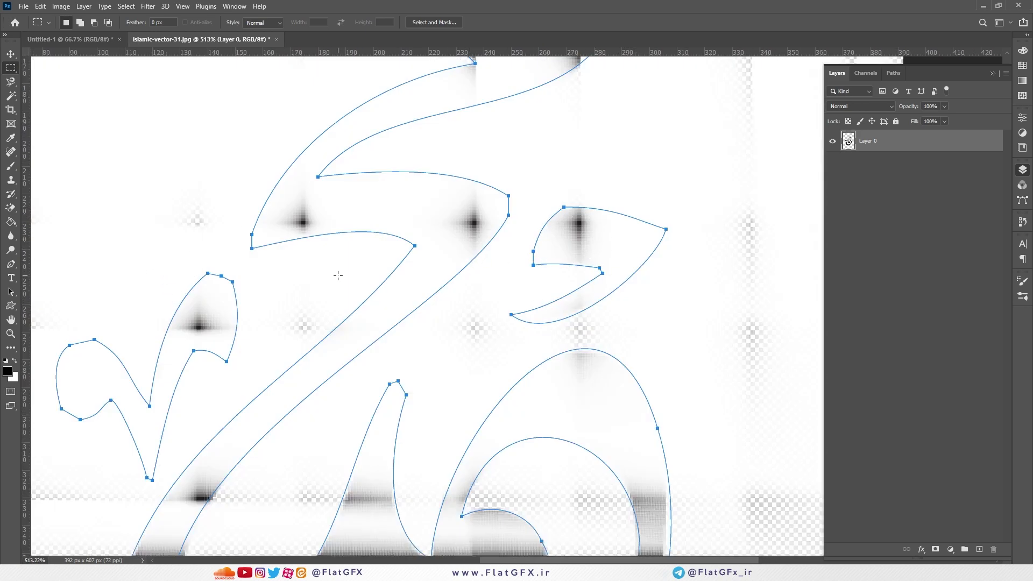
- Round off the outline of the small V-shaped mark beside the lettering by adjusting and adding points with the Curvature Pen tool
click(15, 265)
right_click(15, 265)
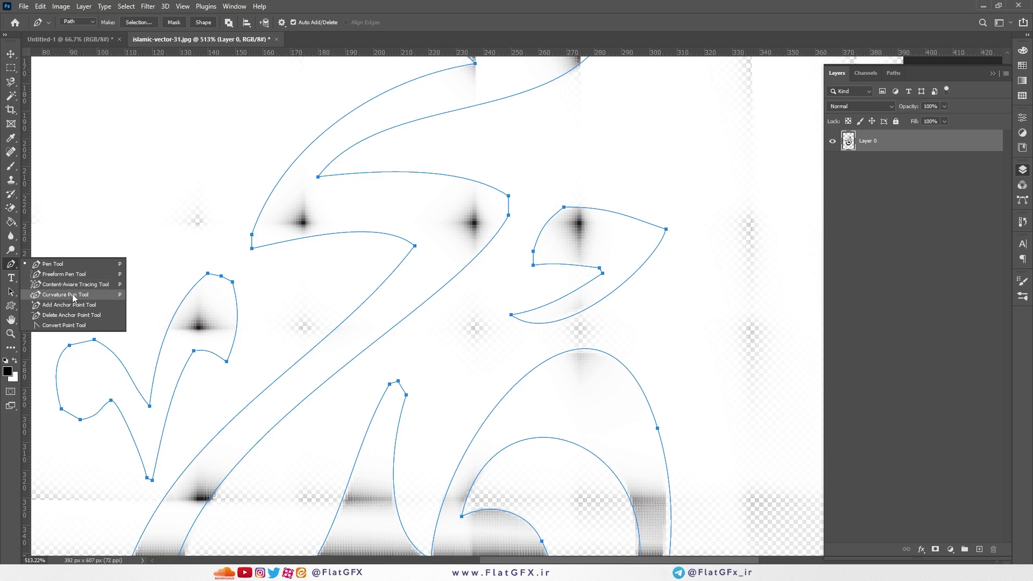
click(73, 299)
drag(222, 276, 224, 268)
click(227, 270)
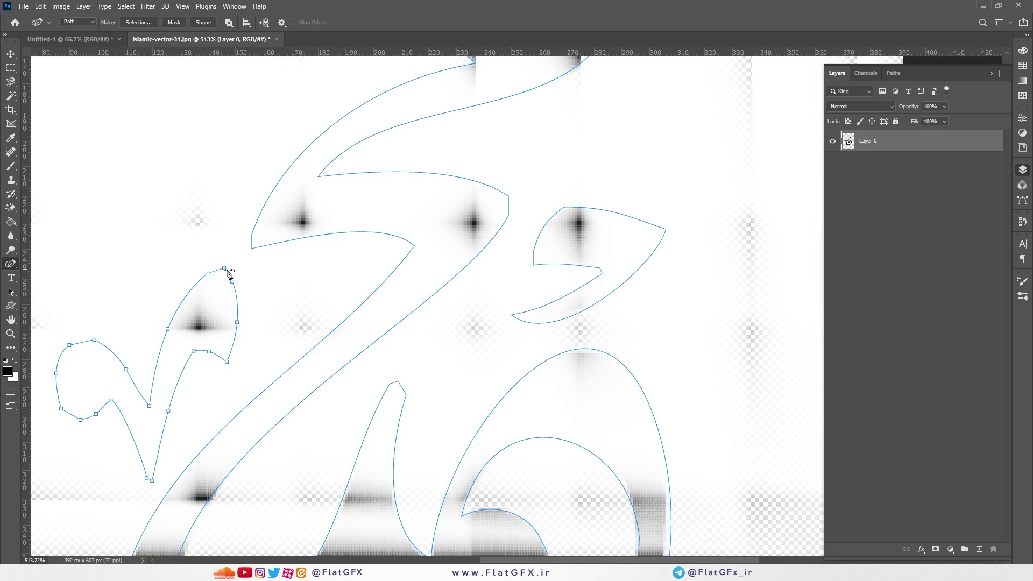
click(224, 269)
click(229, 275)
click(69, 341)
click(96, 414)
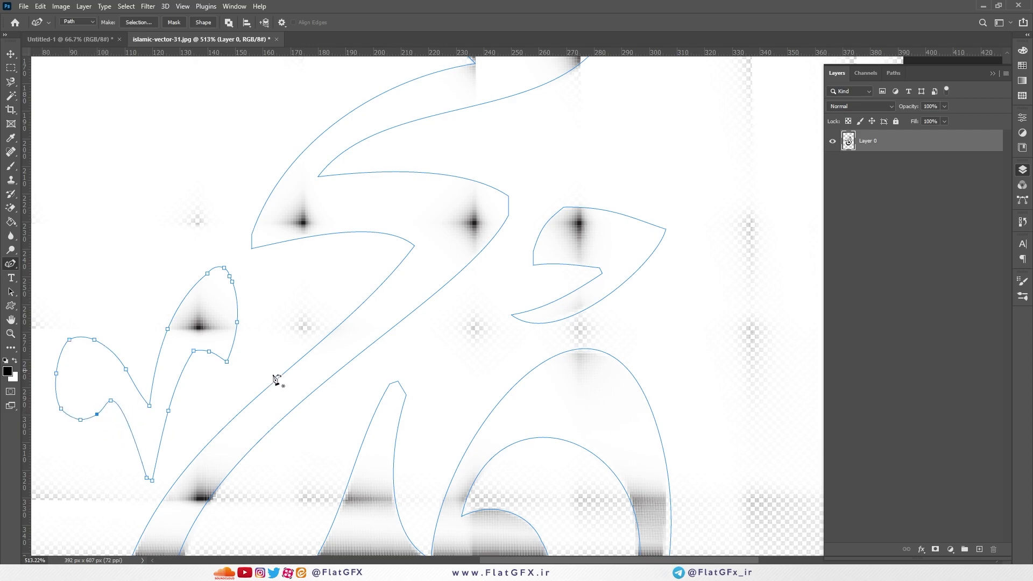
- Hide Layer 0 so only the work path shows, and set the path display thickness to 3 px
scroll(393, 292, down, 2)
scroll(427, 230, up, 3)
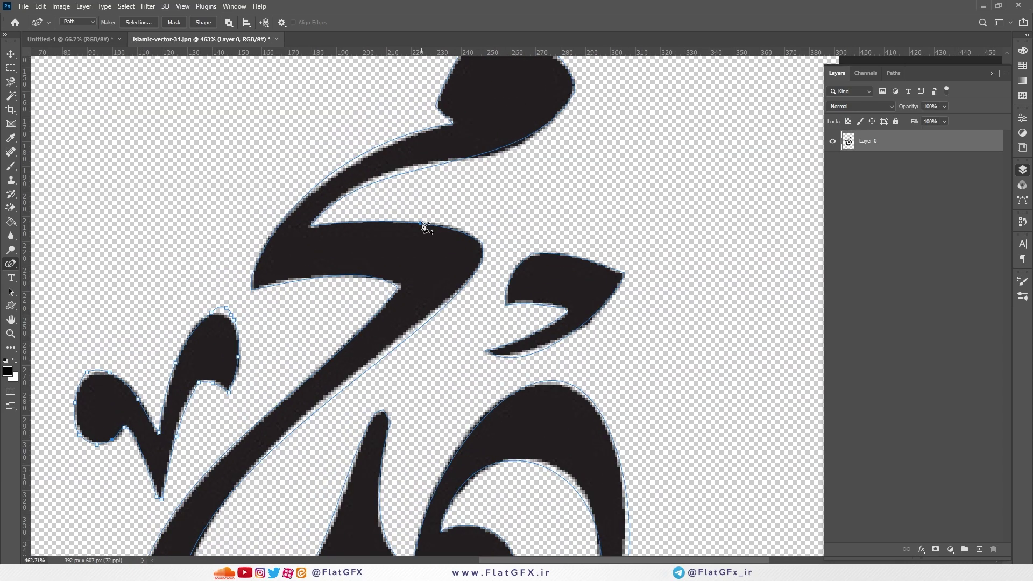
scroll(425, 245, down, 3)
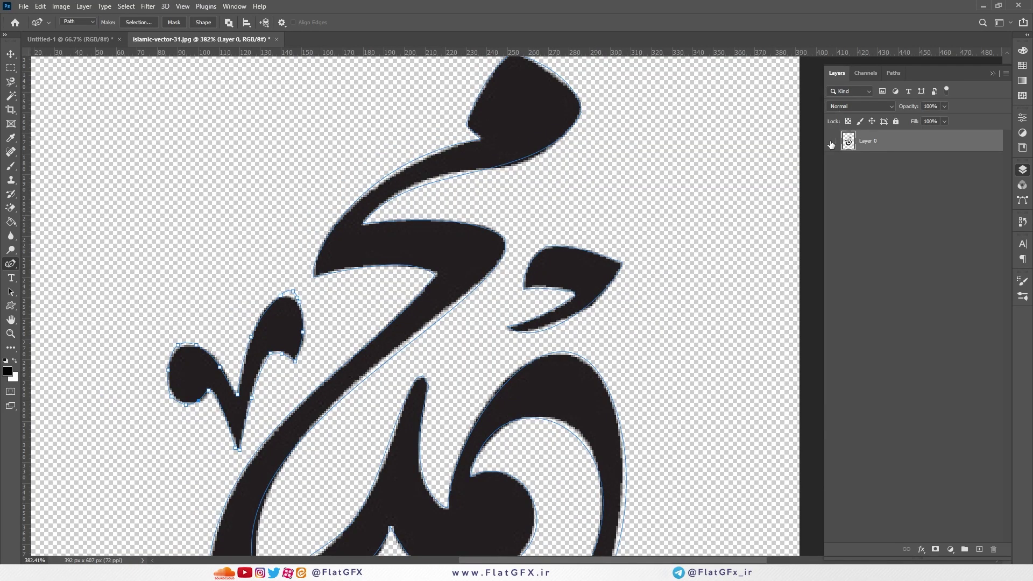
click(831, 143)
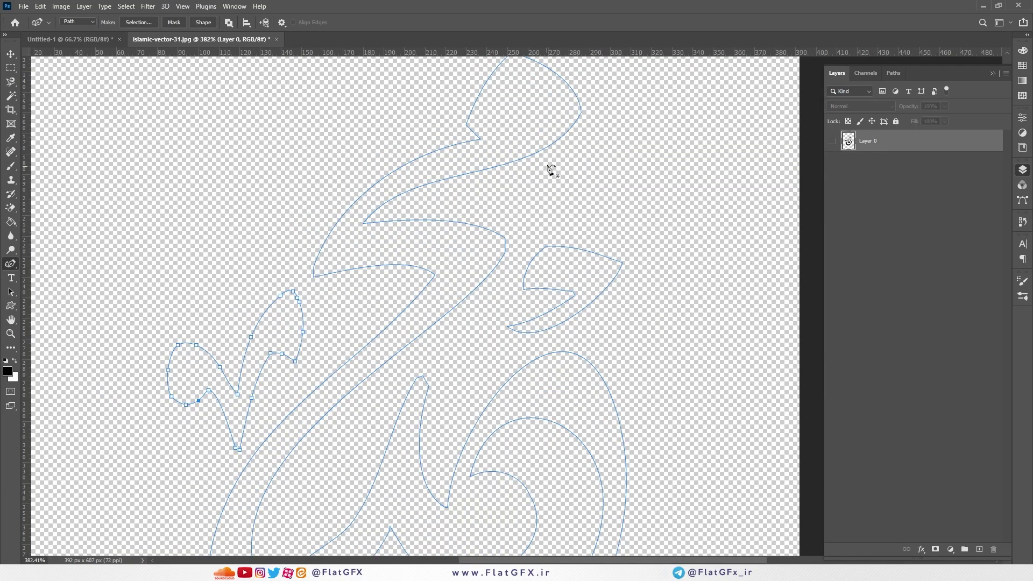
click(896, 76)
click(837, 73)
click(282, 23)
click(321, 50)
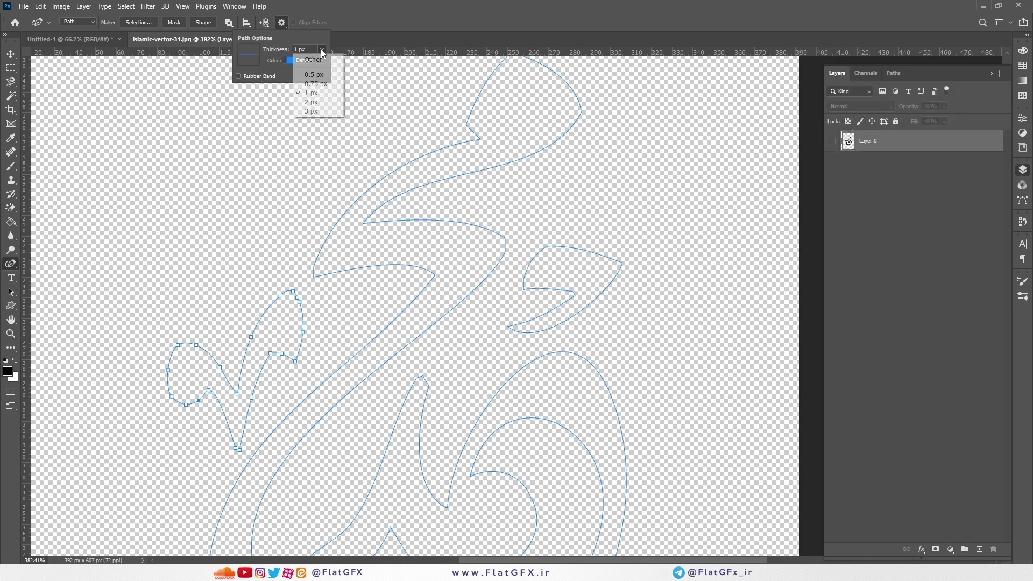
click(315, 113)
click(441, 5)
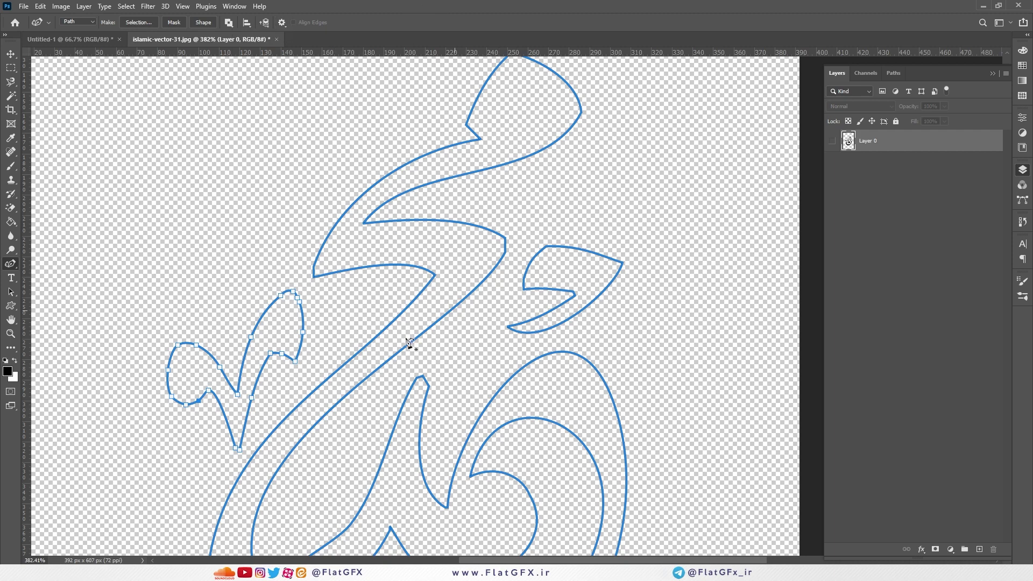
- Define the calligraphy path as a custom shape named "num 1 - muhammad"
scroll(483, 362, down, 1)
scroll(496, 261, down, 2)
scroll(478, 175, up, 1)
scroll(496, 244, down, 3)
click(492, 238)
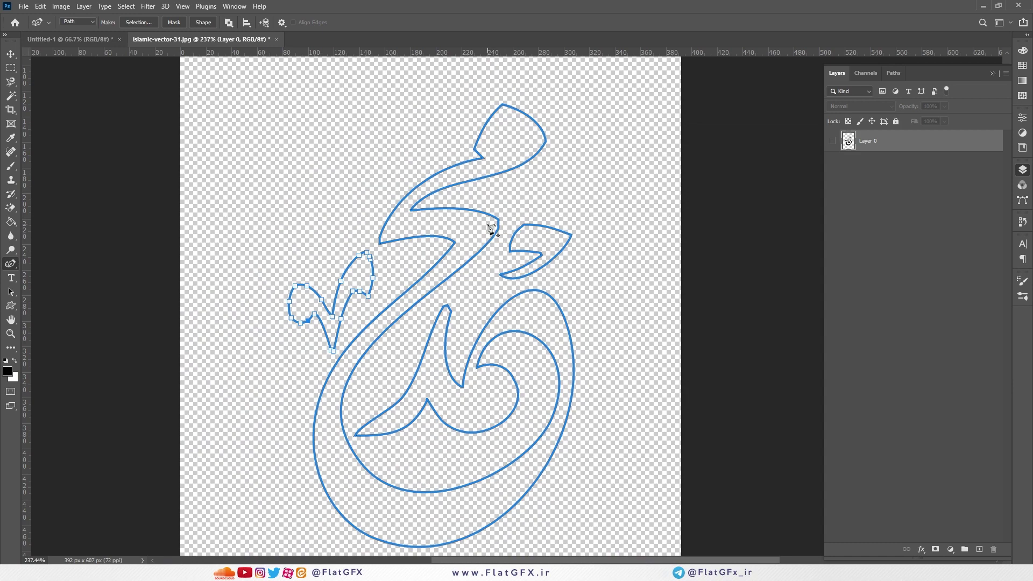
right_click(488, 225)
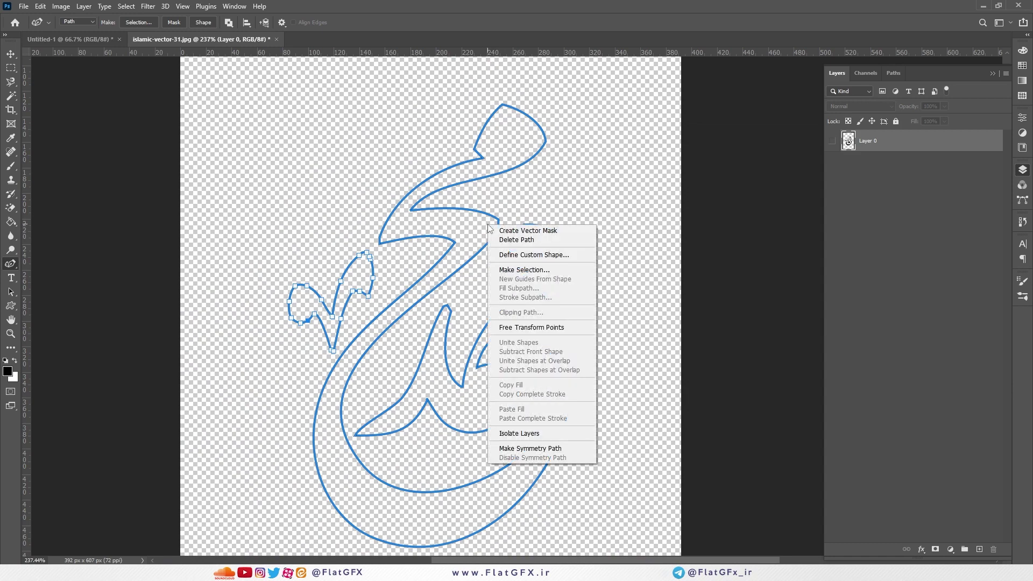
click(541, 256)
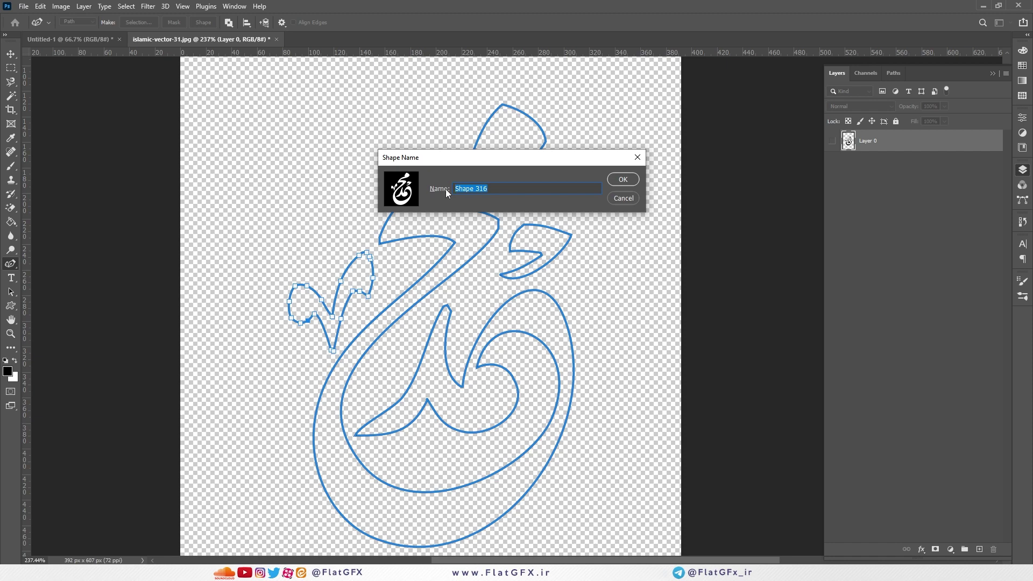
text(num 1 - muhammad)
click(622, 181)
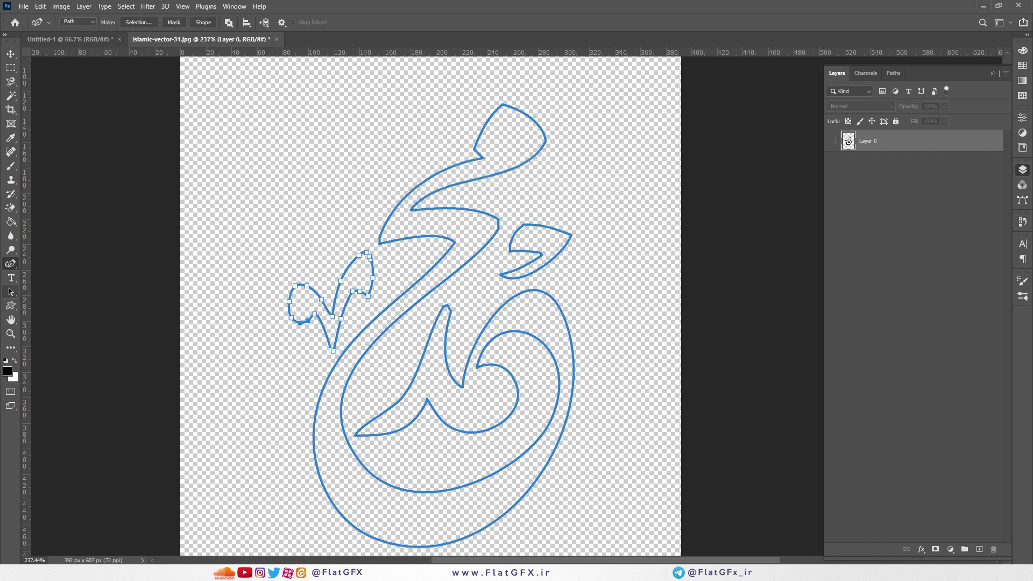
- Choose the saved calligraphy shape for the Custom Shape tool and draw it about 198 by 308 px on the canvas
click(10, 306)
click(53, 357)
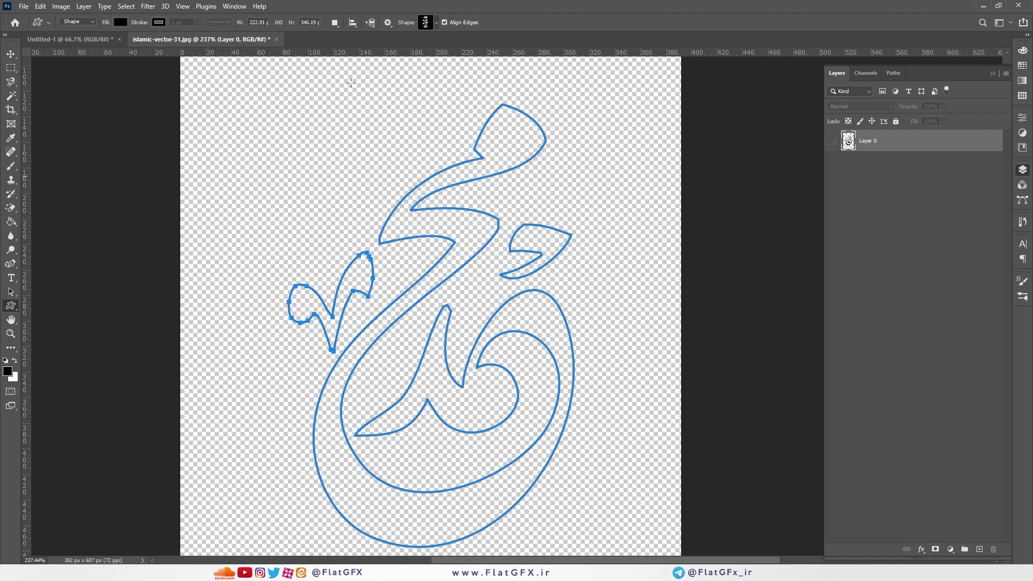
click(436, 23)
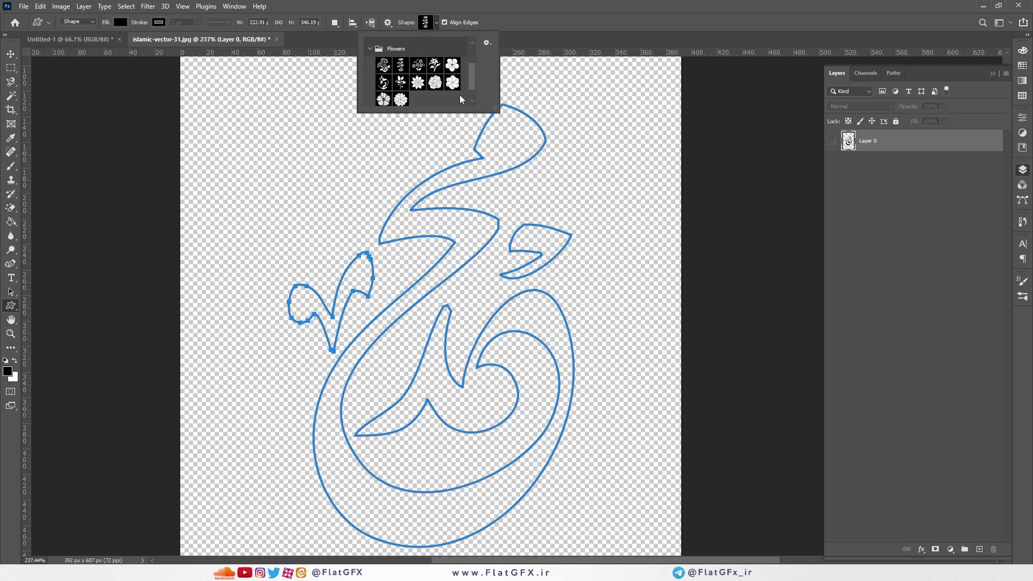
click(371, 49)
click(379, 95)
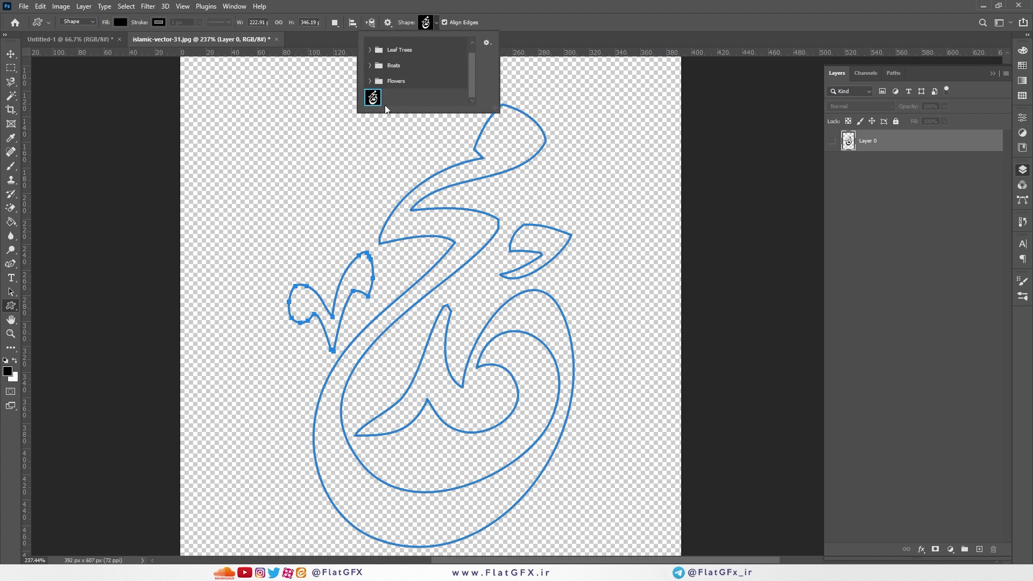
drag(266, 117, 518, 510)
click(1023, 170)
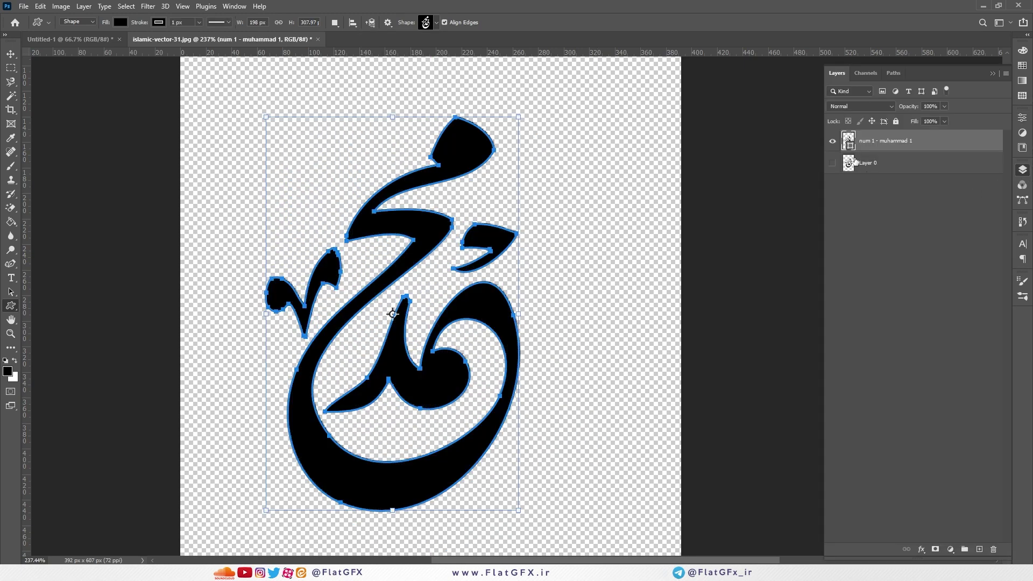
- Try moving the drawn calligraphy shape with the Move tool, and delete its layer
key(v)
drag(442, 211, 460, 210)
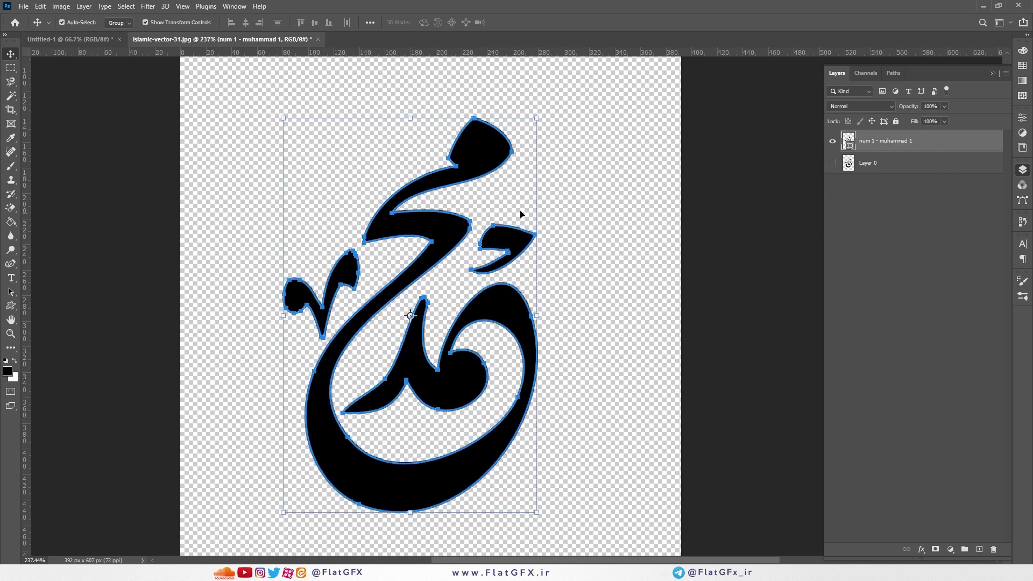
click(536, 260)
scroll(490, 255, down, 2)
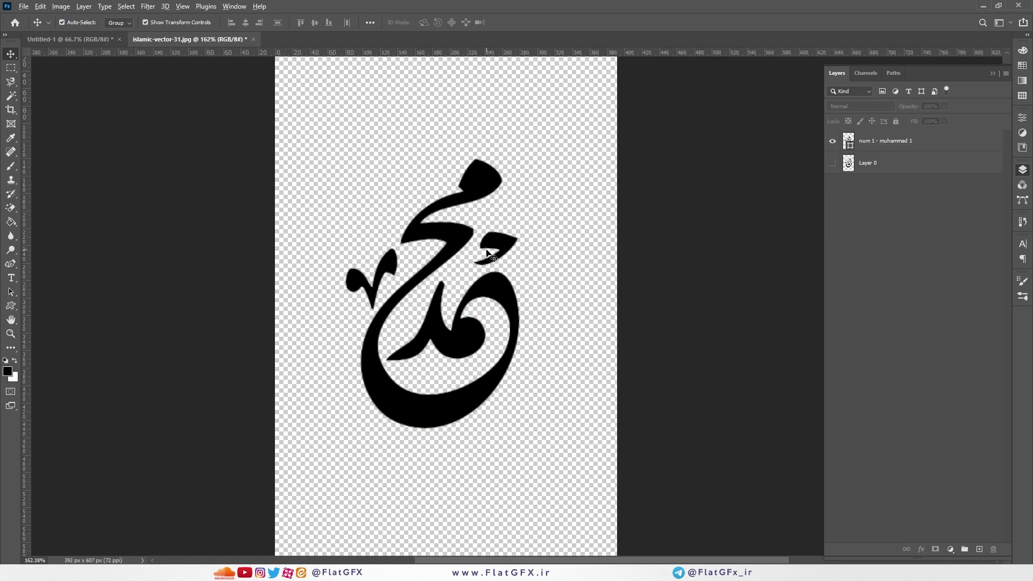
scroll(488, 253, up, 3)
drag(529, 257, 537, 245)
key(Delete)
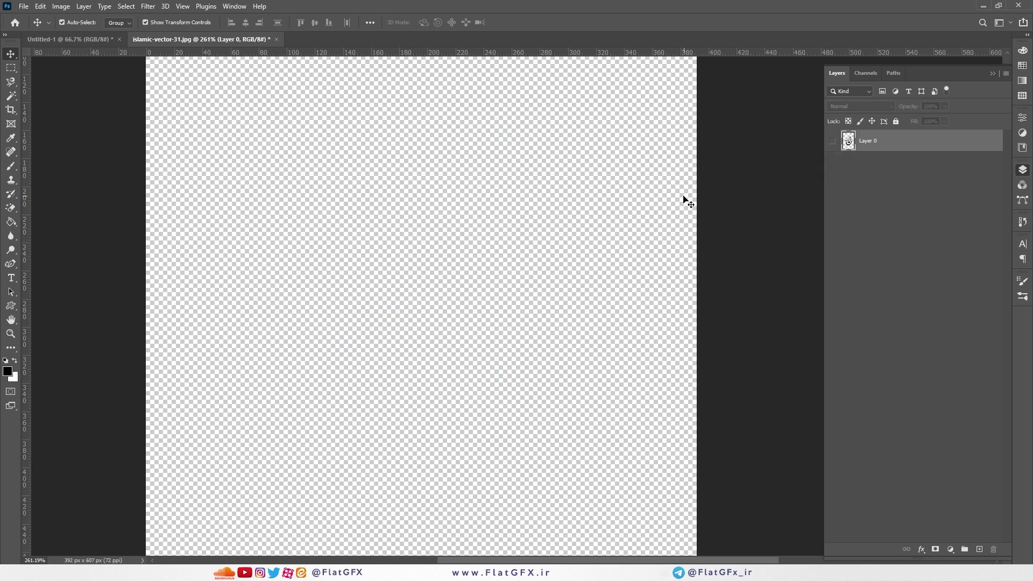
- Show Layer 0 again and load its pixels as a selection with the Rectangular Marquee tool active
click(833, 144)
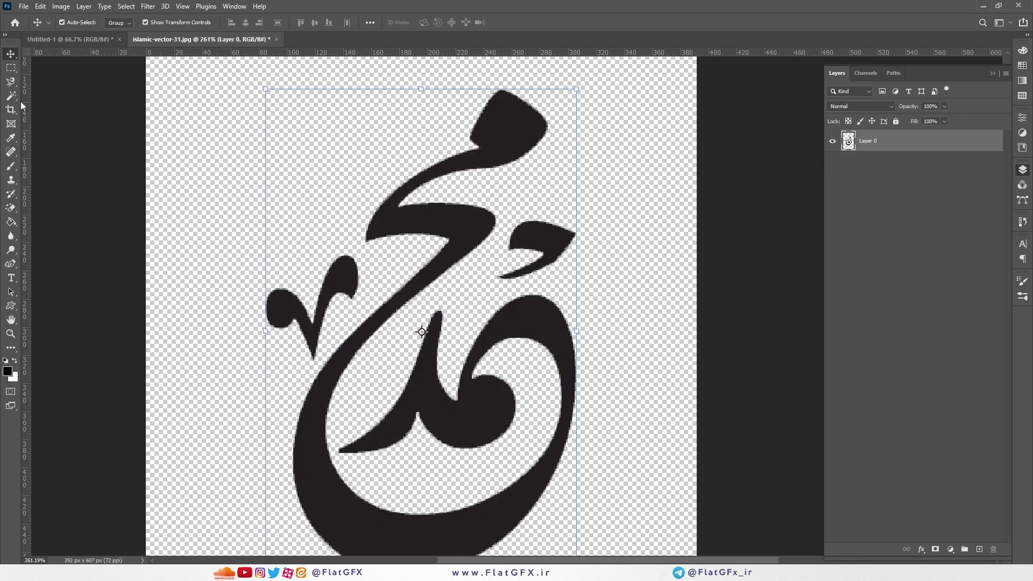
click(15, 70)
ctrl+click(847, 141)
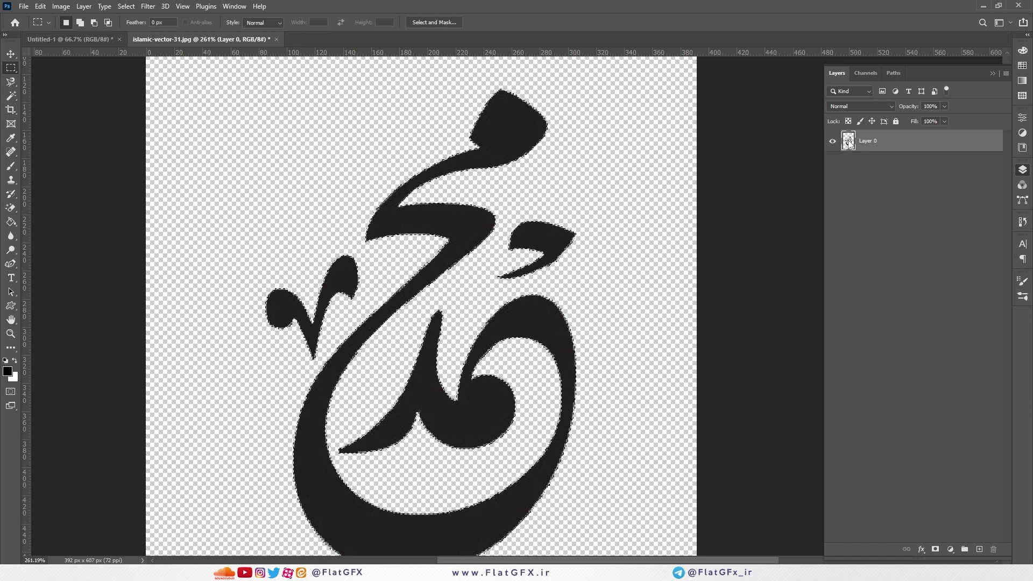
right_click(489, 140)
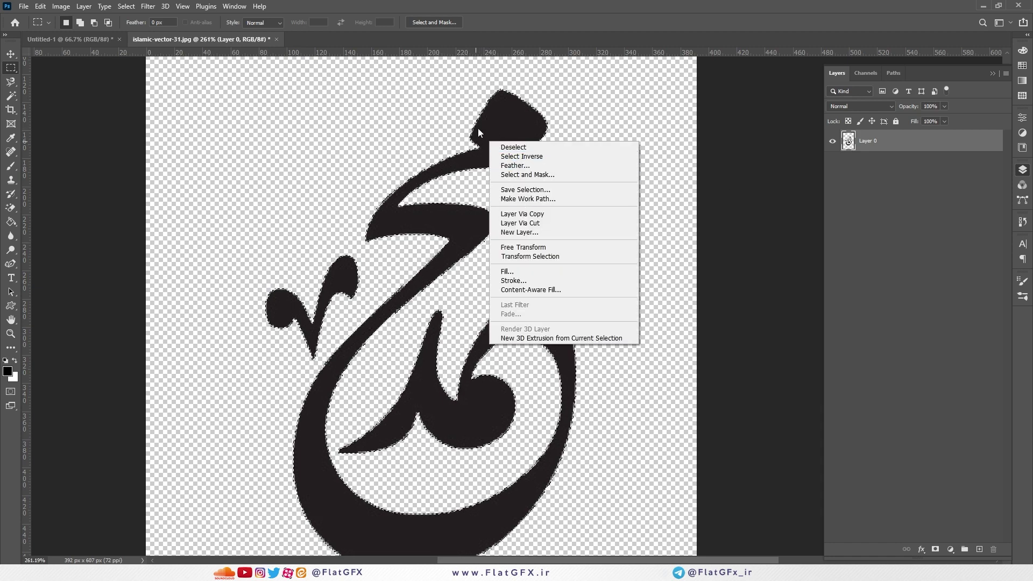
click(489, 94)
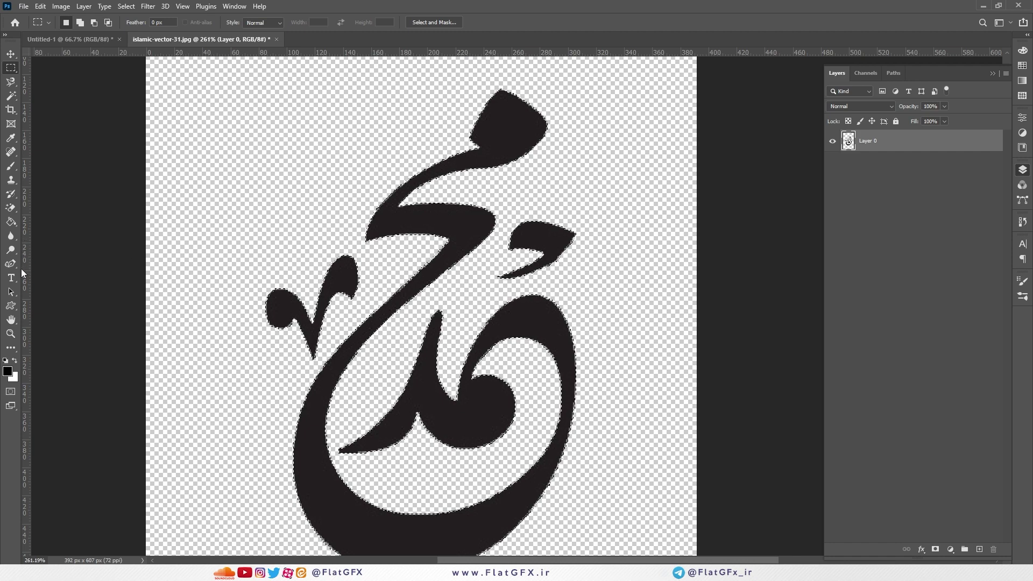
- Make a work path from Layer 0's reloaded selection with a tolerance of 2.0 pixels
right_click(410, 182)
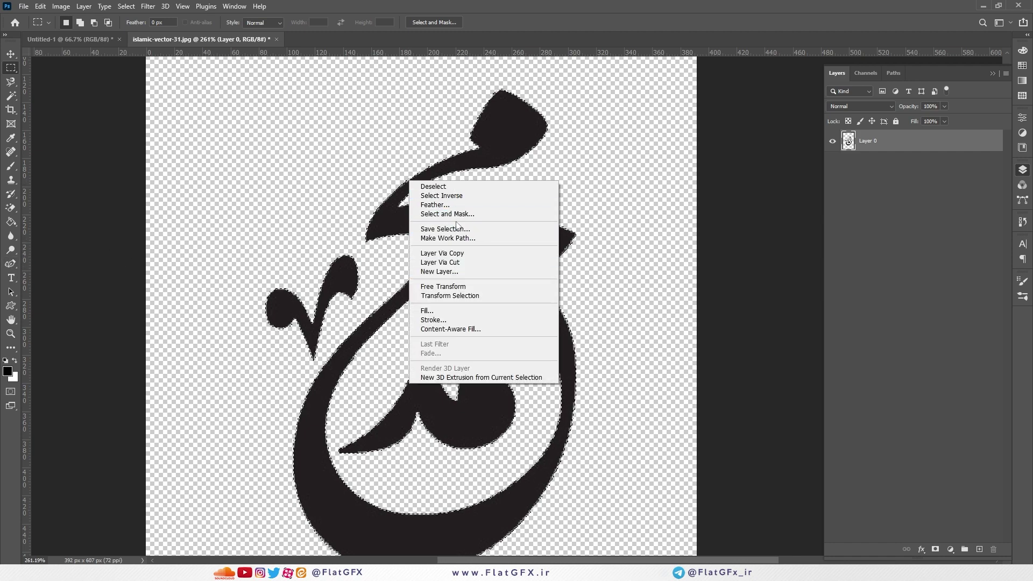
click(457, 238)
key(Return)
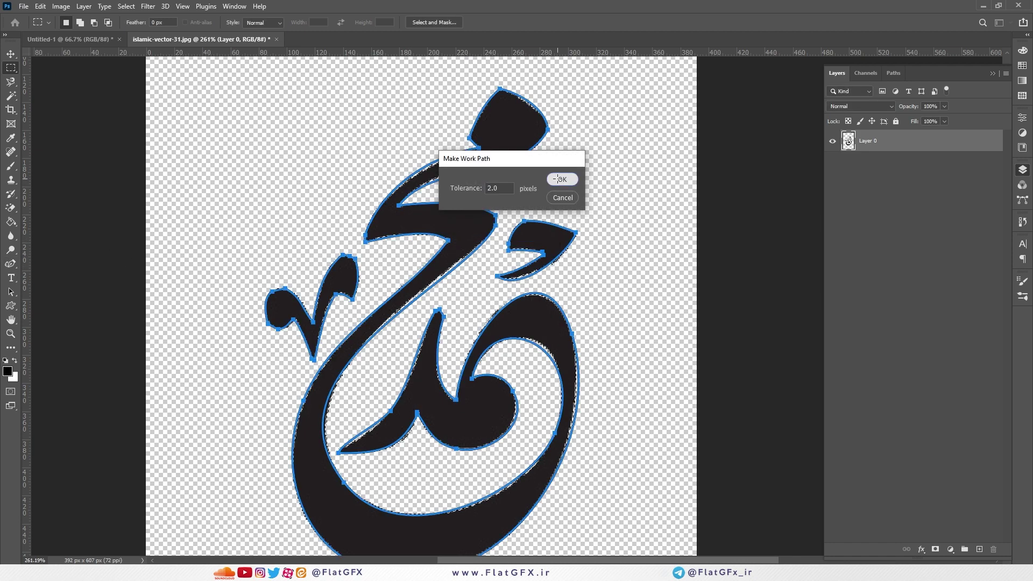
- Review defining the new path as a custom shape without saving it, and clear the path by converting it to a selection and deselecting
drag(13, 269, 46, 265)
right_click(466, 165)
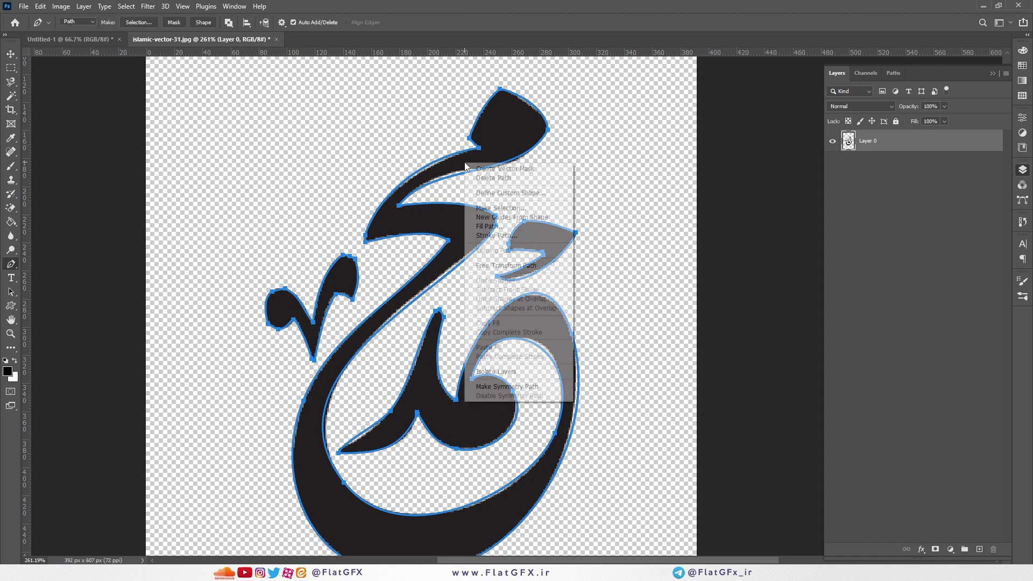
click(539, 194)
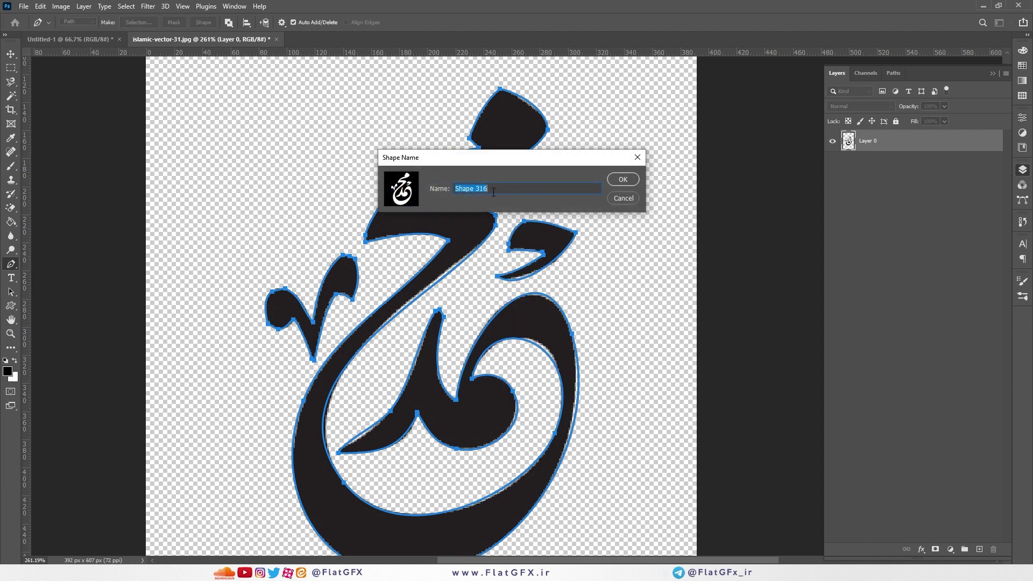
click(622, 198)
key(ctrl+Return)
key(ctrl+d)
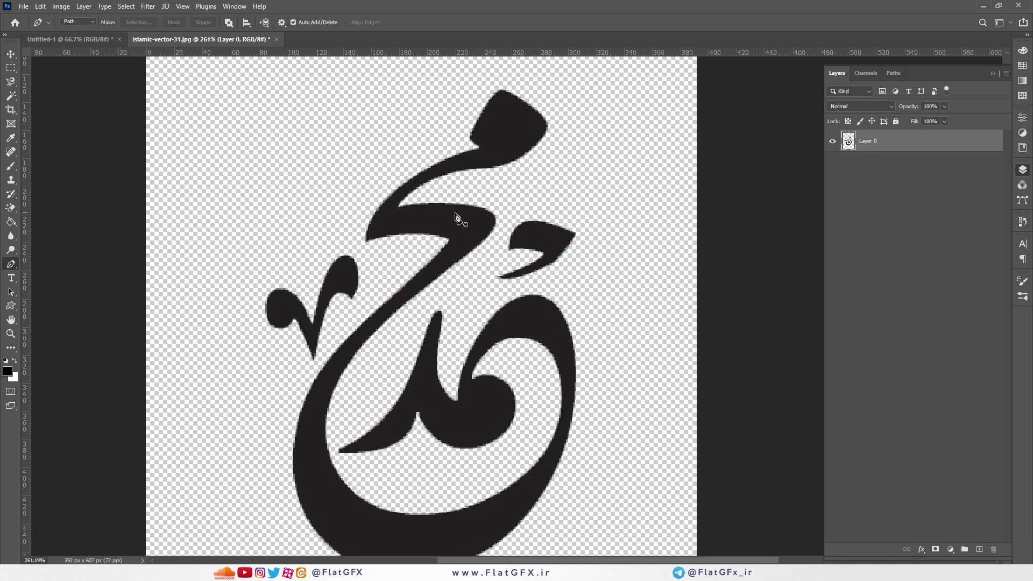
scroll(460, 221, down, 2)
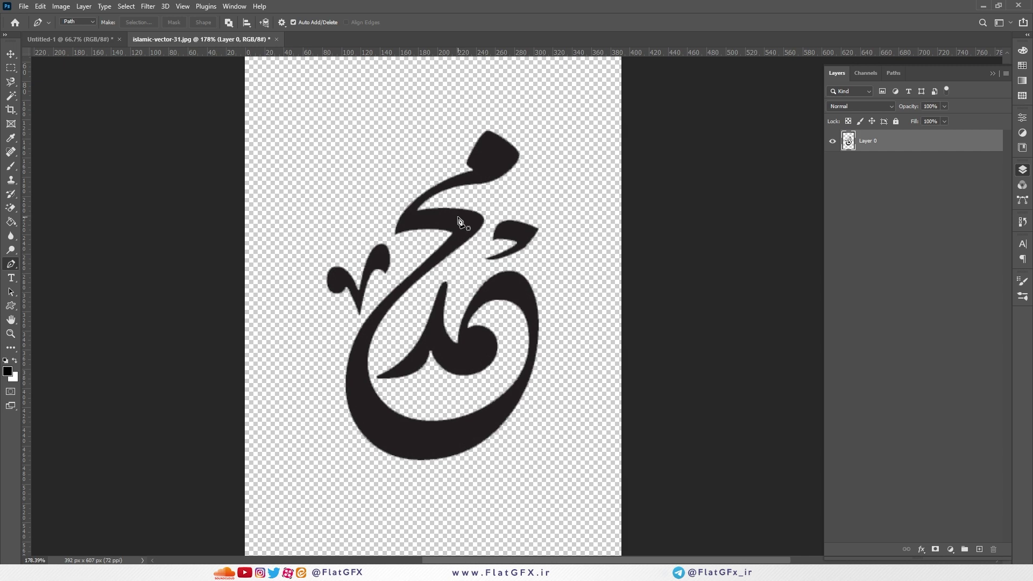
click(146, 7)
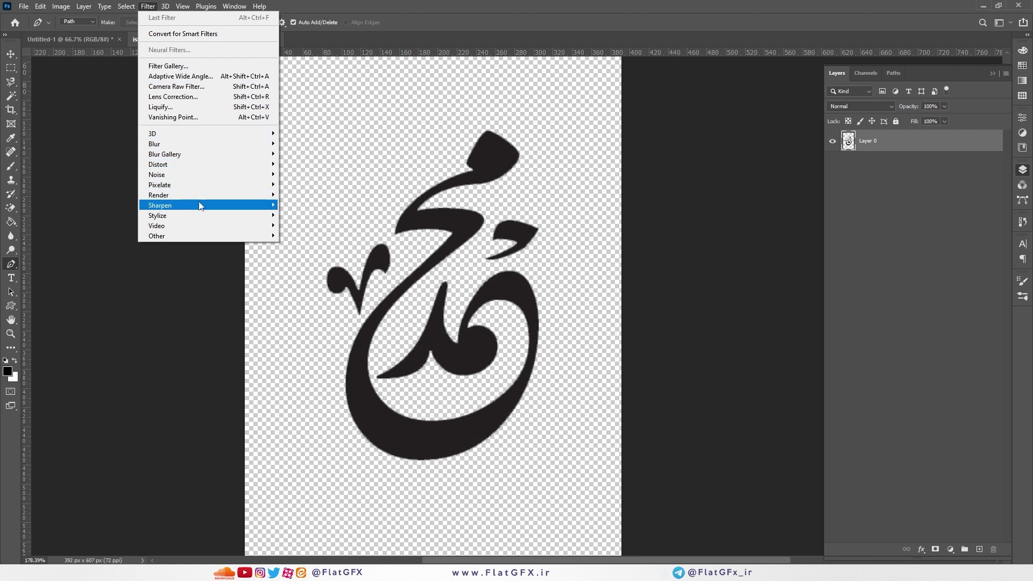
mouse_move(208, 170)
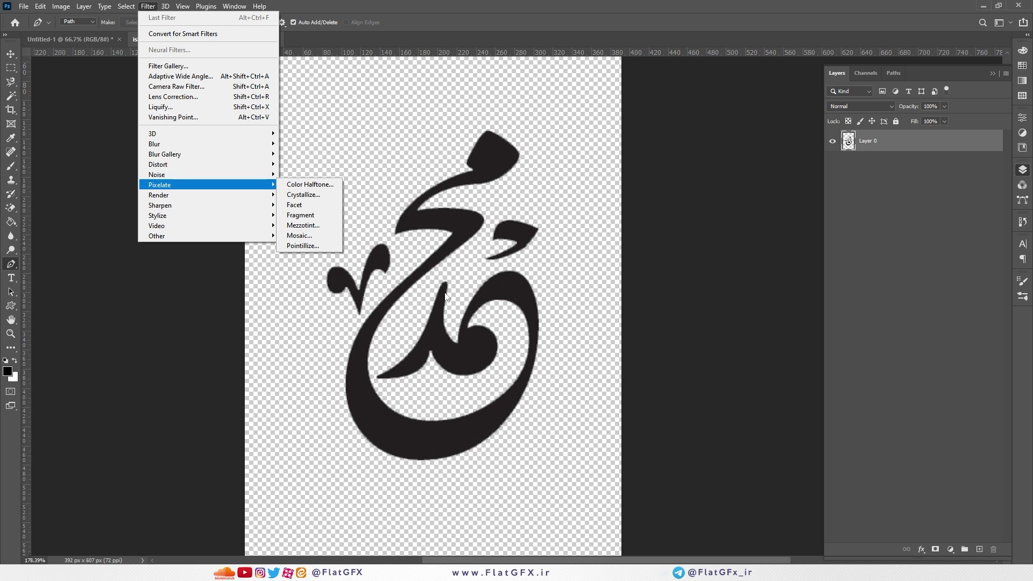
click(437, 6)
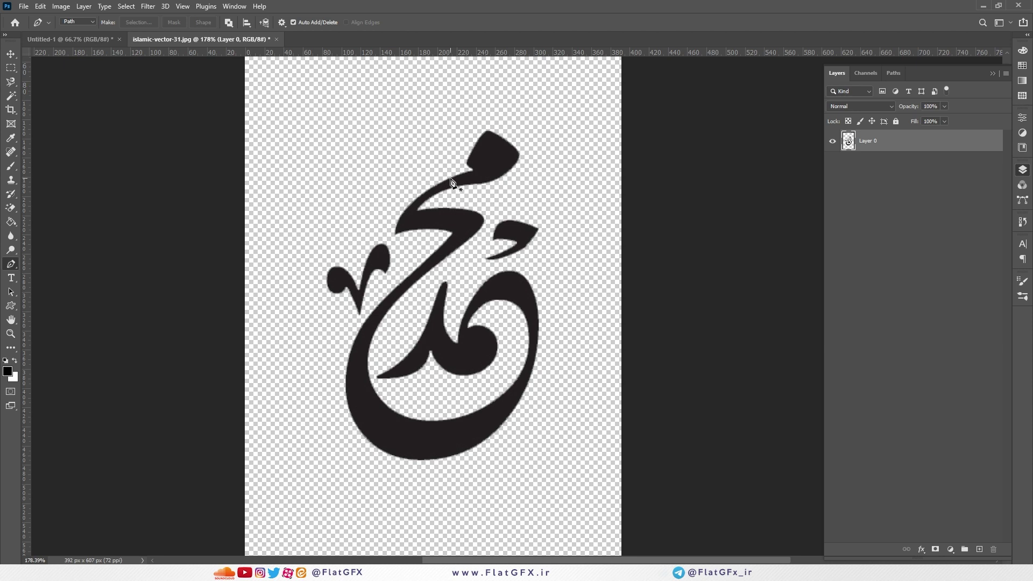
click(148, 6)
mouse_move(197, 155)
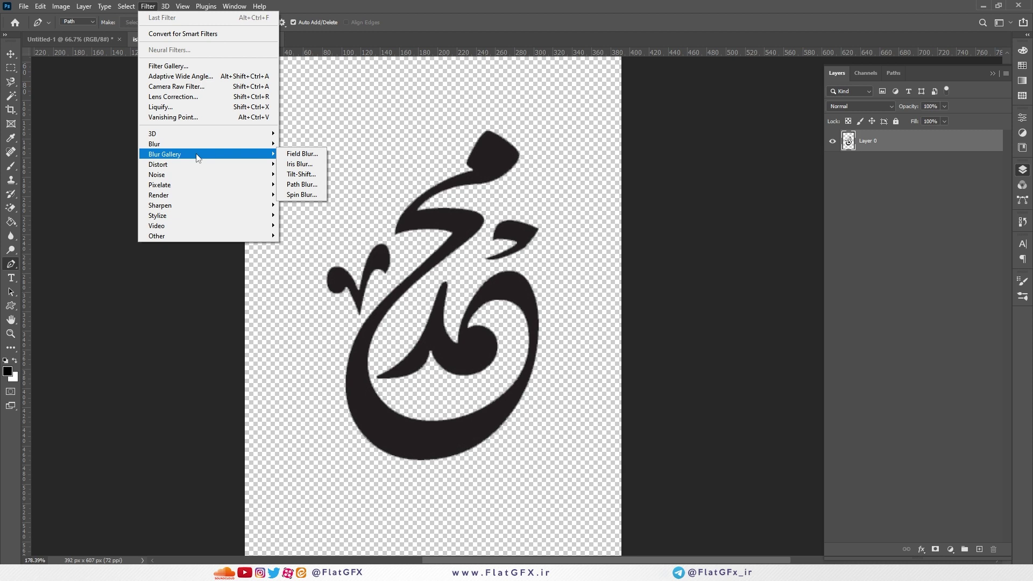
click(383, 5)
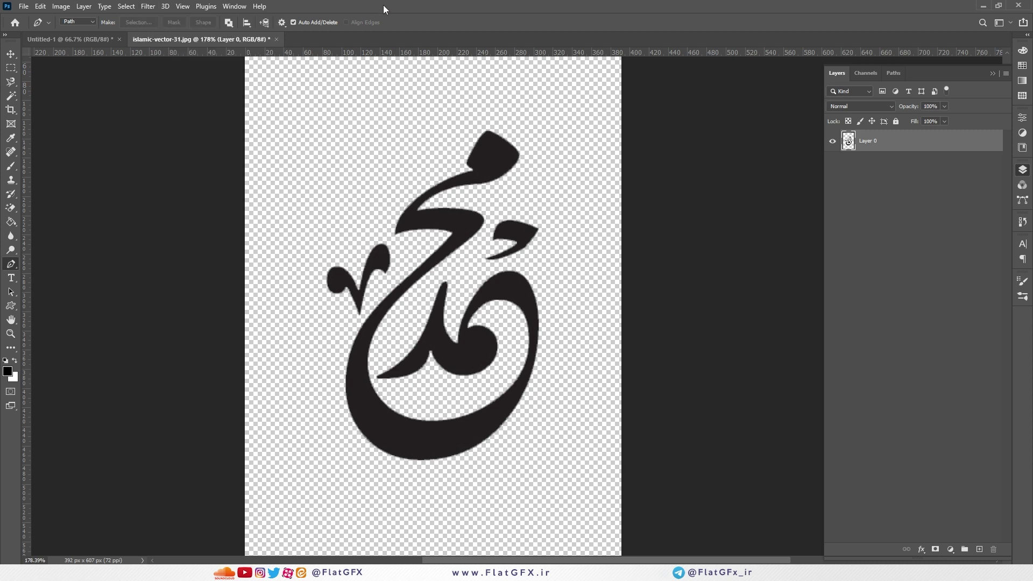
- Switch to the Untitled-1 document and draw a closed five-point straight-sided path near the canvas's upper middle with the Pen tool
click(100, 39)
click(473, 191)
click(642, 188)
click(624, 276)
click(423, 298)
click(361, 221)
click(473, 192)
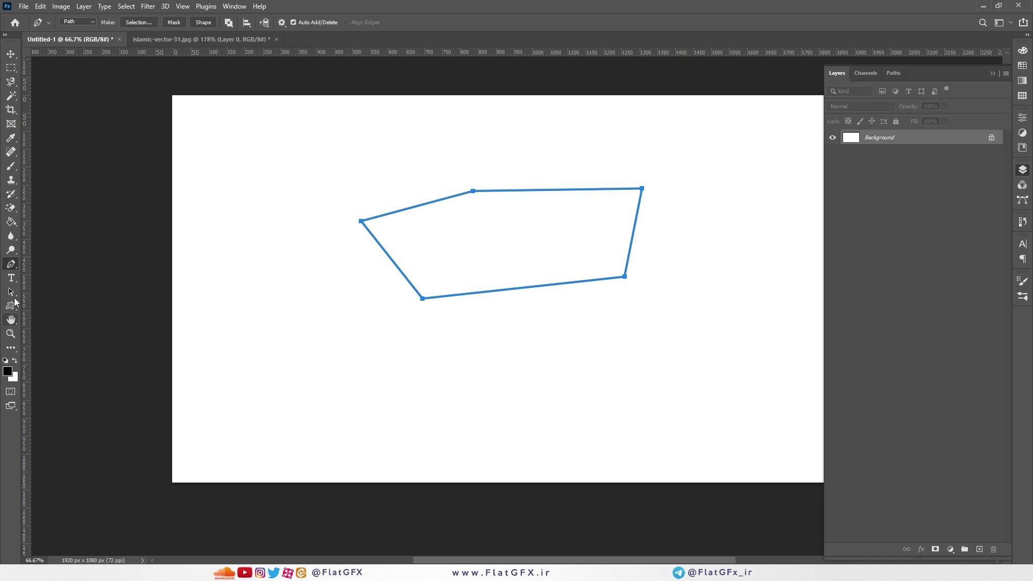
- Shift the whole five-sided path up and left, and raise its top anchor point on its own with the Direct Selection tool
click(11, 292)
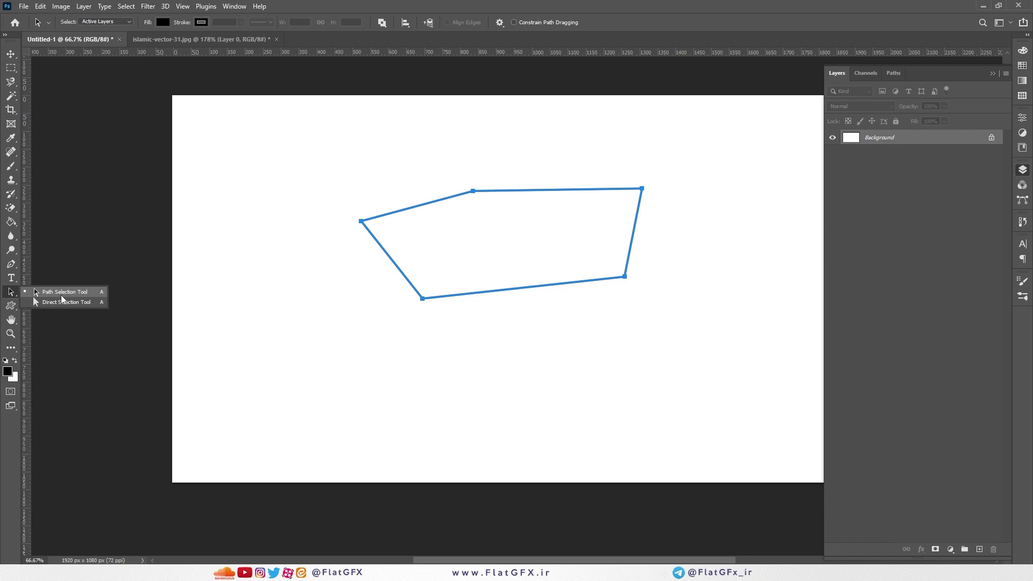
click(61, 294)
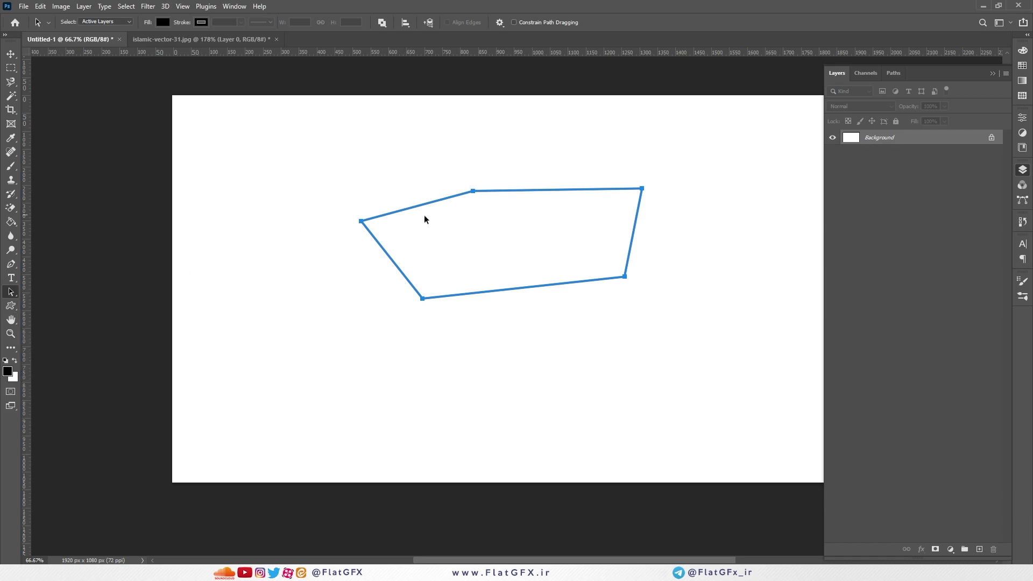
click(16, 297)
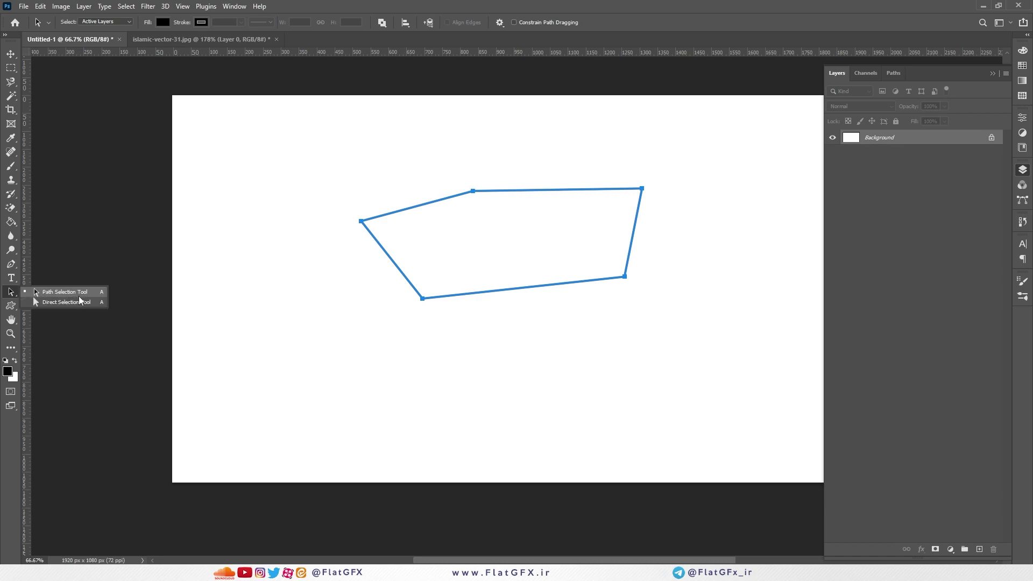
click(80, 300)
drag(473, 190, 490, 172)
drag(11, 295, 45, 307)
drag(446, 191, 449, 175)
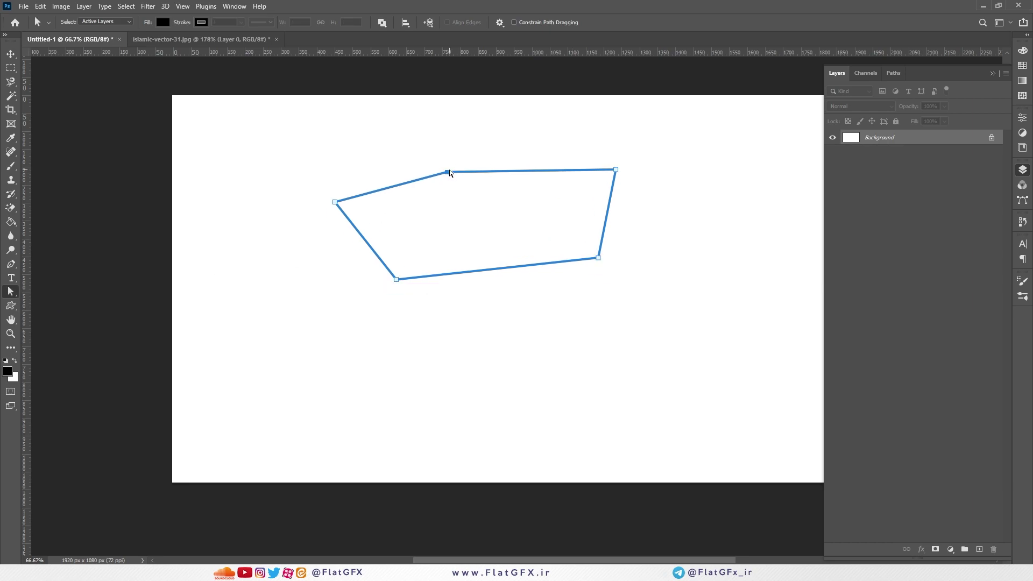
drag(447, 173, 443, 125)
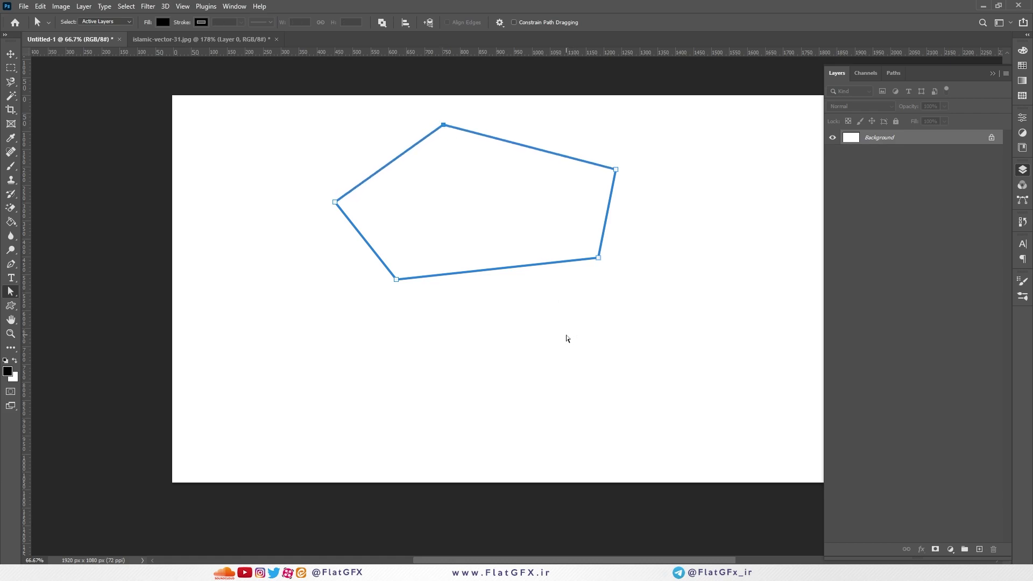
- Pull the path's two lower anchor points downward with the Direct Selection tool
click(11, 264)
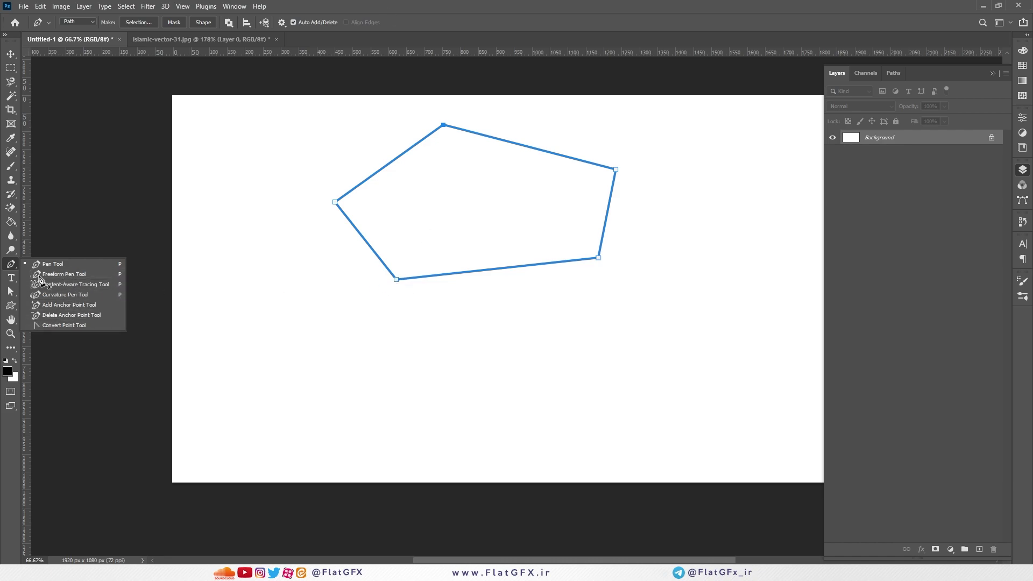
key(a)
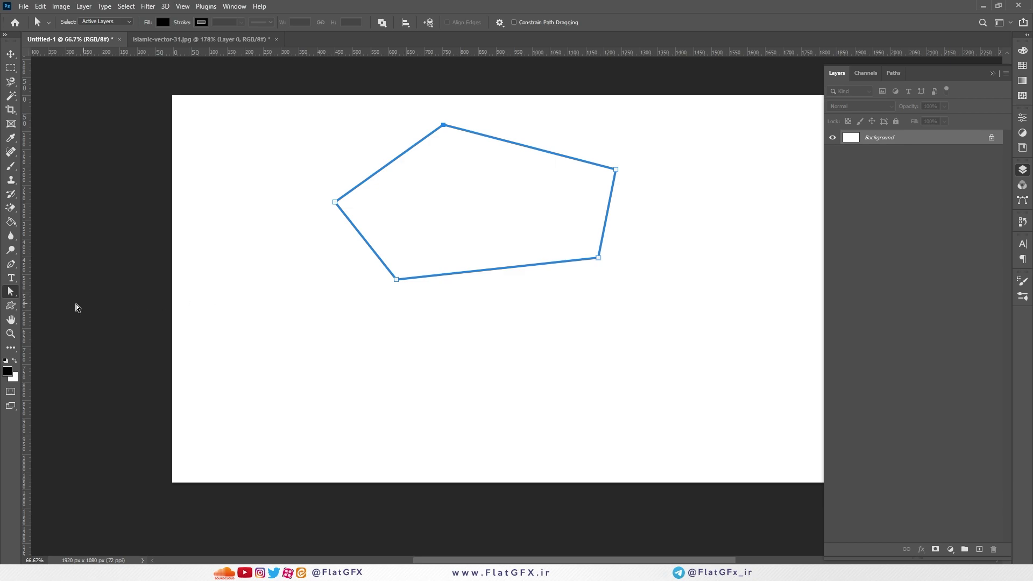
right_click(11, 293)
click(76, 302)
drag(397, 280, 365, 334)
drag(595, 262, 634, 328)
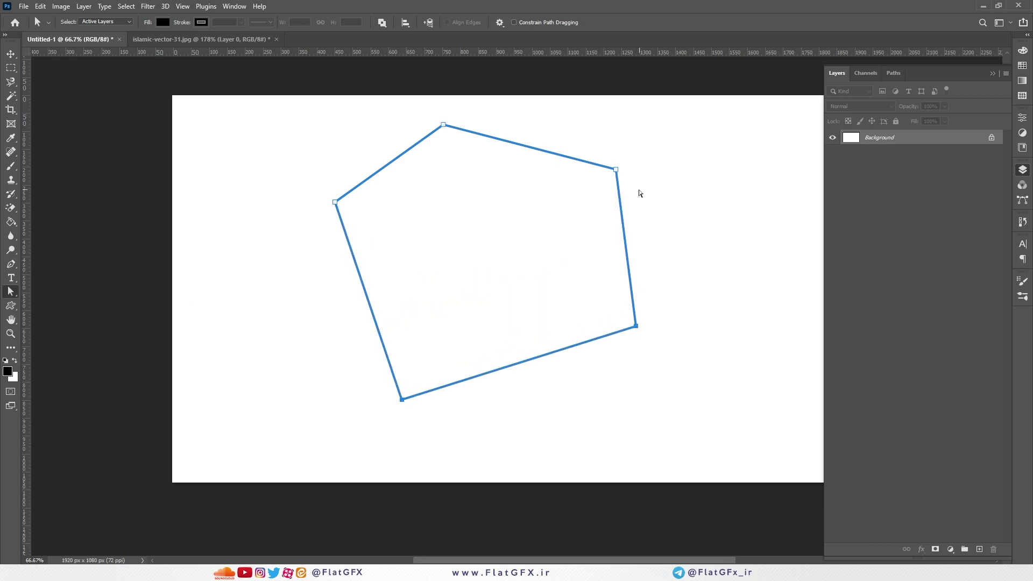
- Reshape the path into a wider pentagon by moving its upper-right edge, bottom corners, and top and left anchor points
drag(616, 172, 653, 156)
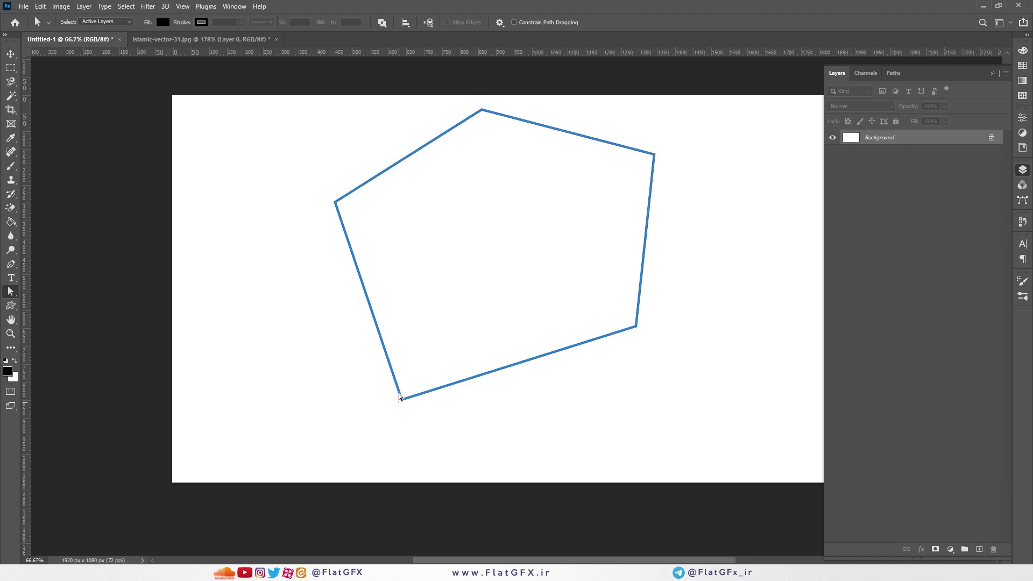
drag(402, 399, 396, 338)
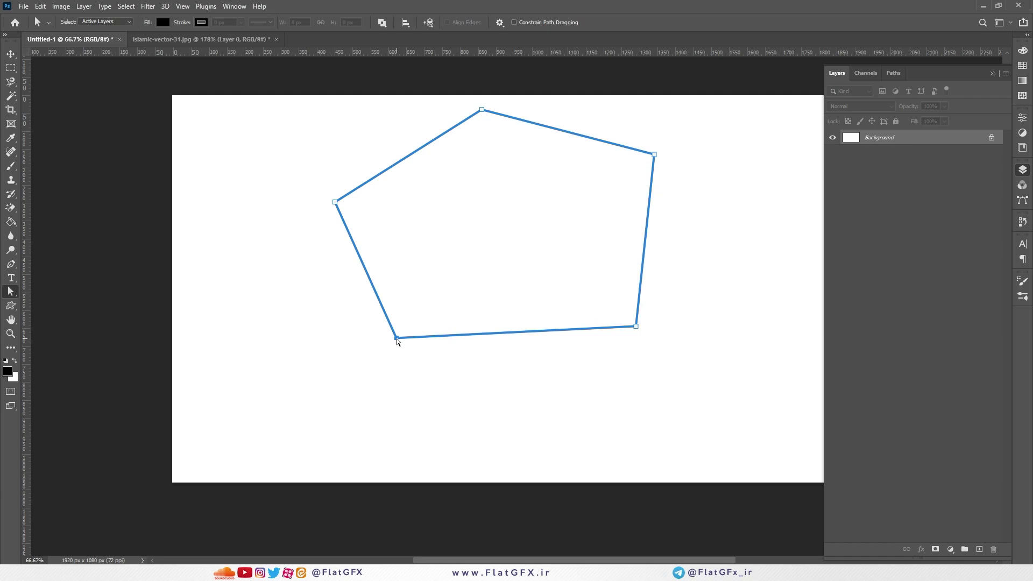
click(637, 328)
drag(637, 331, 622, 357)
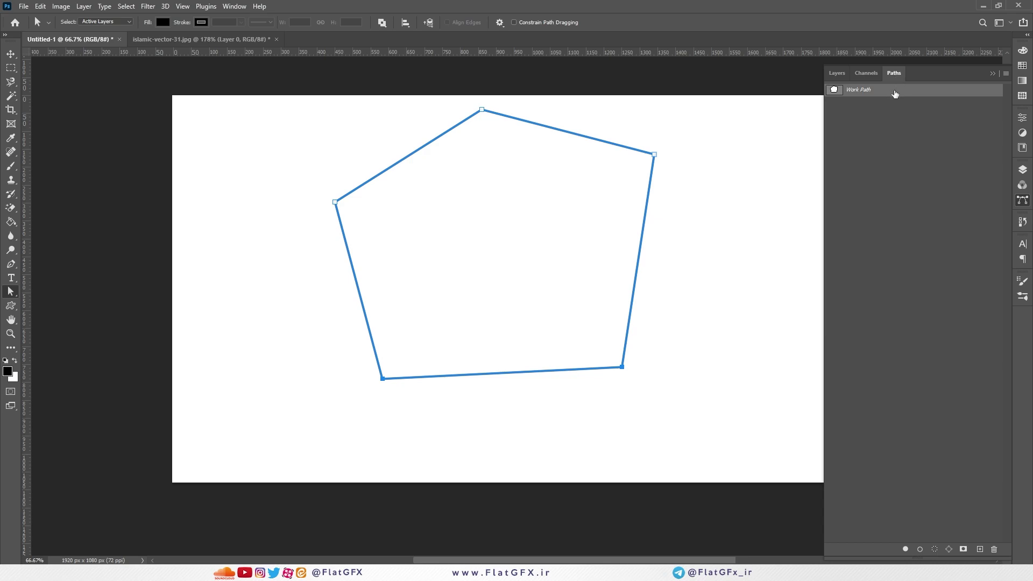
drag(482, 111, 492, 122)
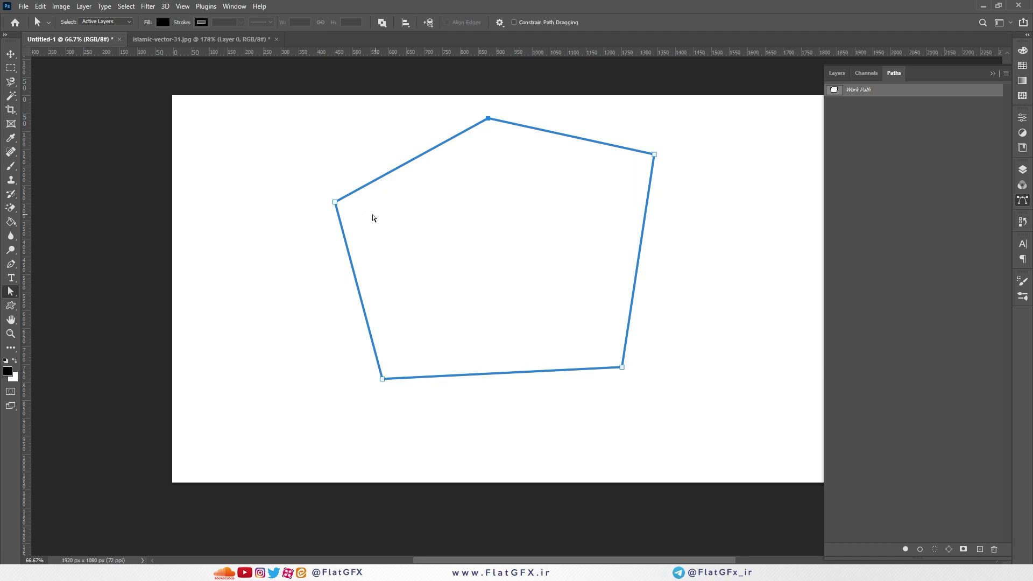
mouse_move(335, 202)
mouse_down()
mouse_move(376, 199)
mouse_move(318, 214)
mouse_up()
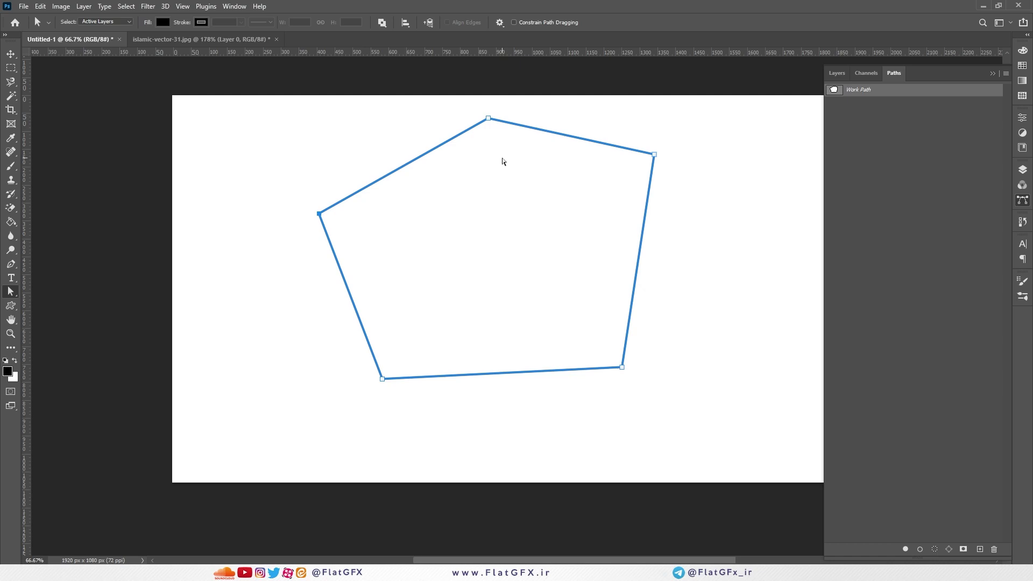
- Paint a soft black scribble on a new layer inside the pentagon, and toggle the path's display off and on
click(837, 72)
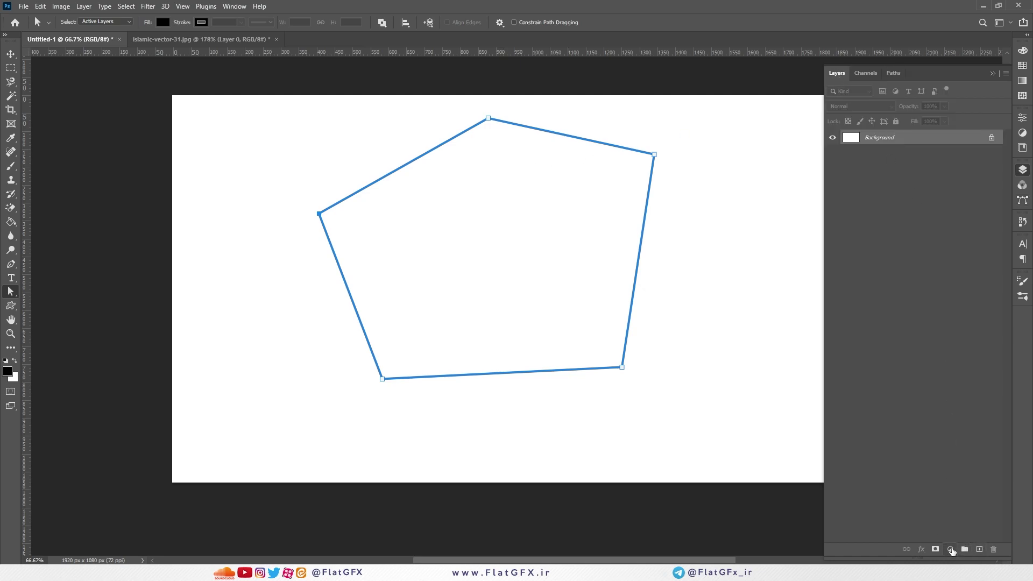
click(979, 549)
key(b)
mouse_move(467, 189)
mouse_down()
mouse_move(445, 265)
mouse_move(549, 224)
mouse_move(611, 214)
mouse_up()
key(ctrl+h)
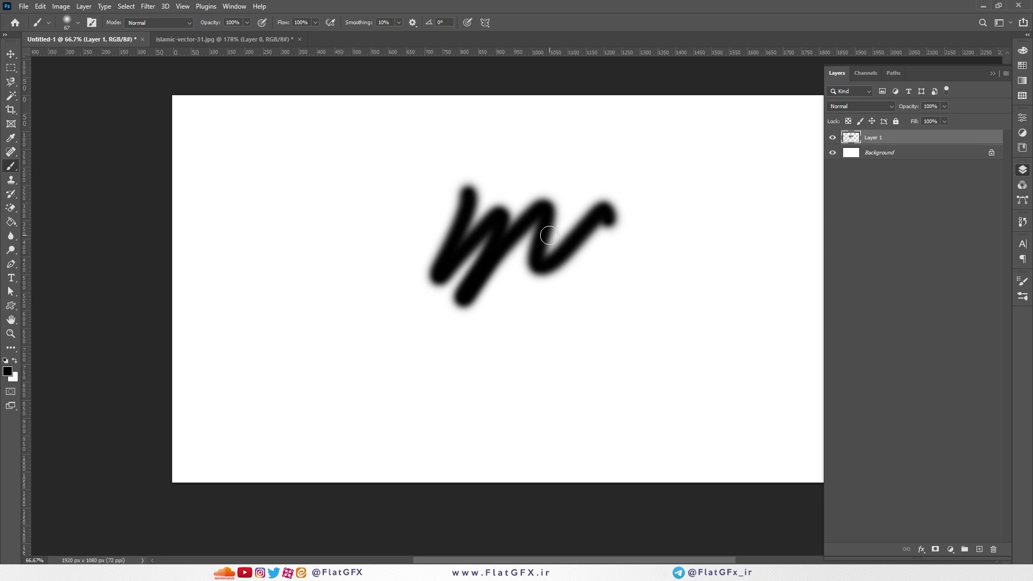
key(ctrl+h)
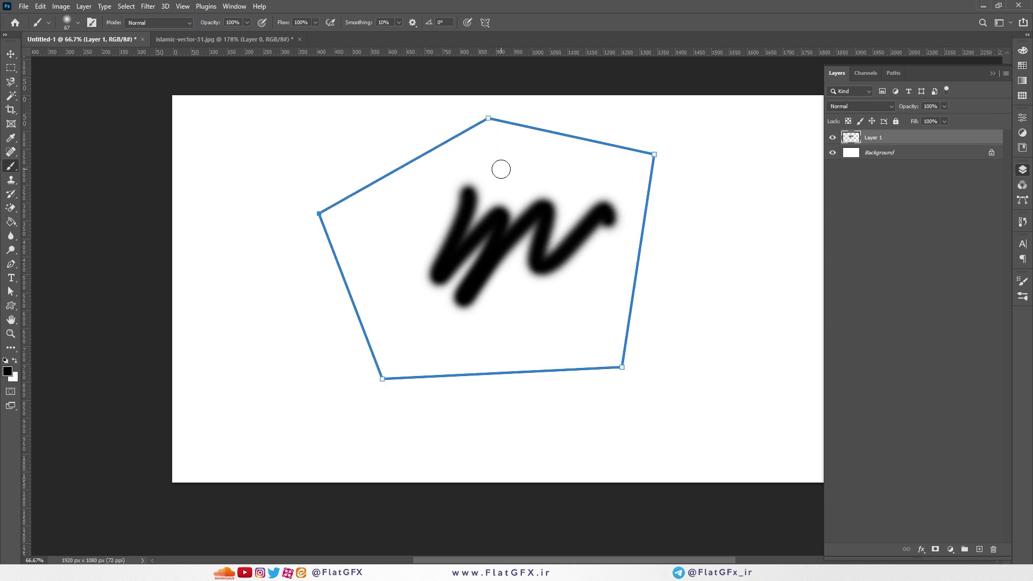
- Compare the saved path list with the layer list, and deselect Work Path to hide the pentagon
click(894, 74)
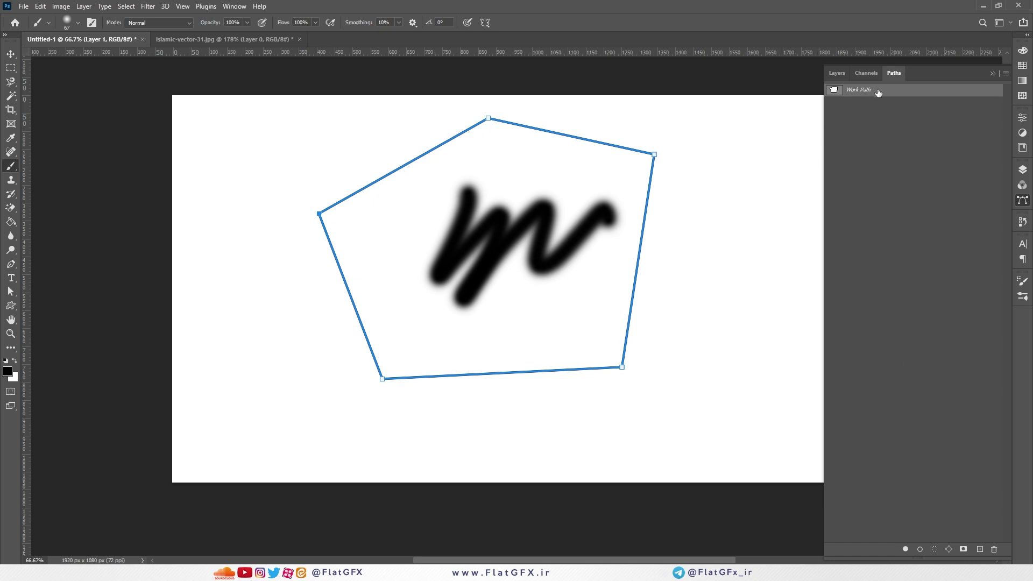
click(841, 74)
click(891, 74)
click(836, 74)
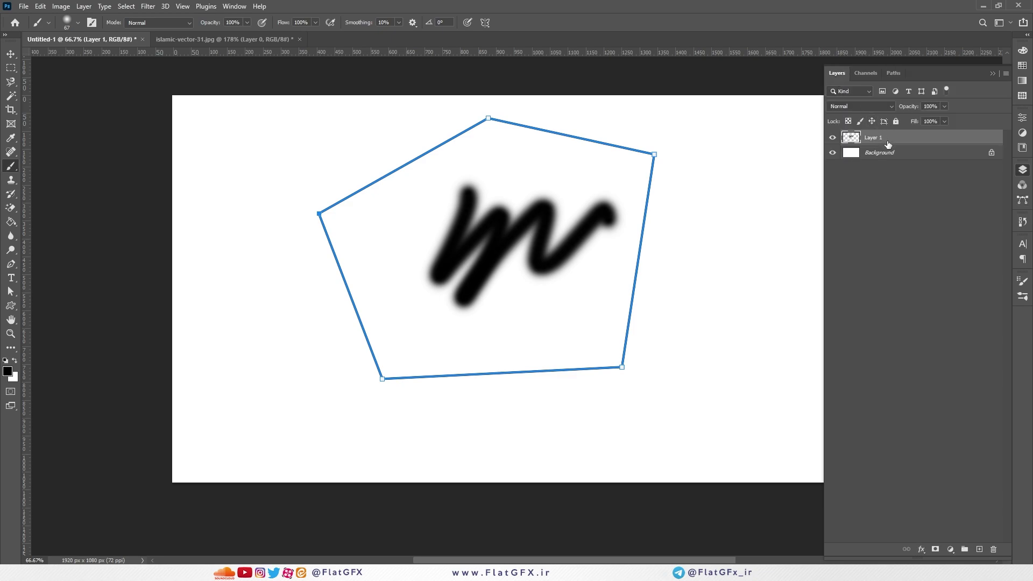
click(894, 74)
click(908, 157)
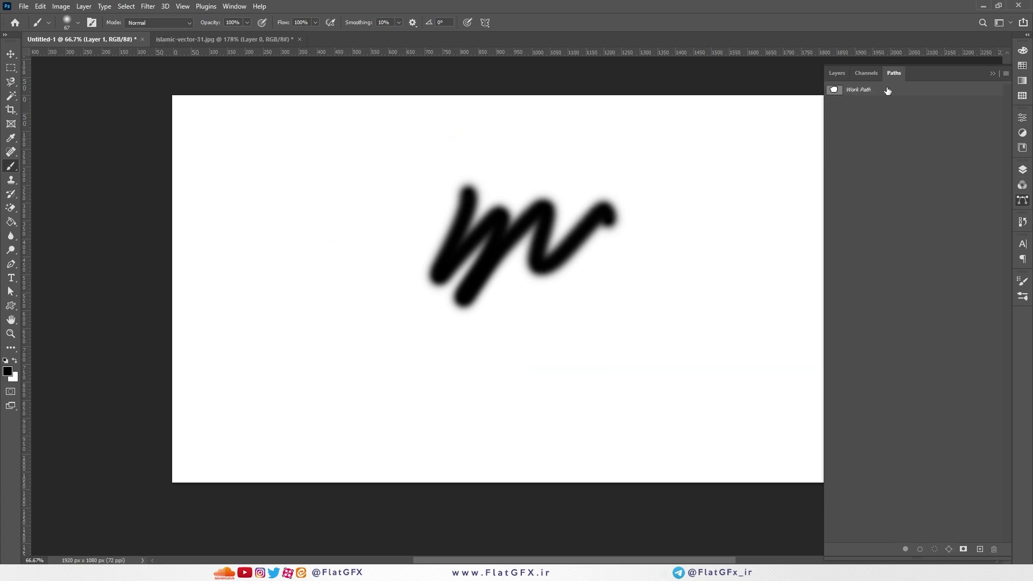
- Move the scribble slightly down with the Move tool, and try deleting its layer before undoing the deletion
click(843, 75)
key(v)
mouse_move(532, 206)
mouse_down()
mouse_move(525, 235)
mouse_move(535, 219)
mouse_up()
key(Delete)
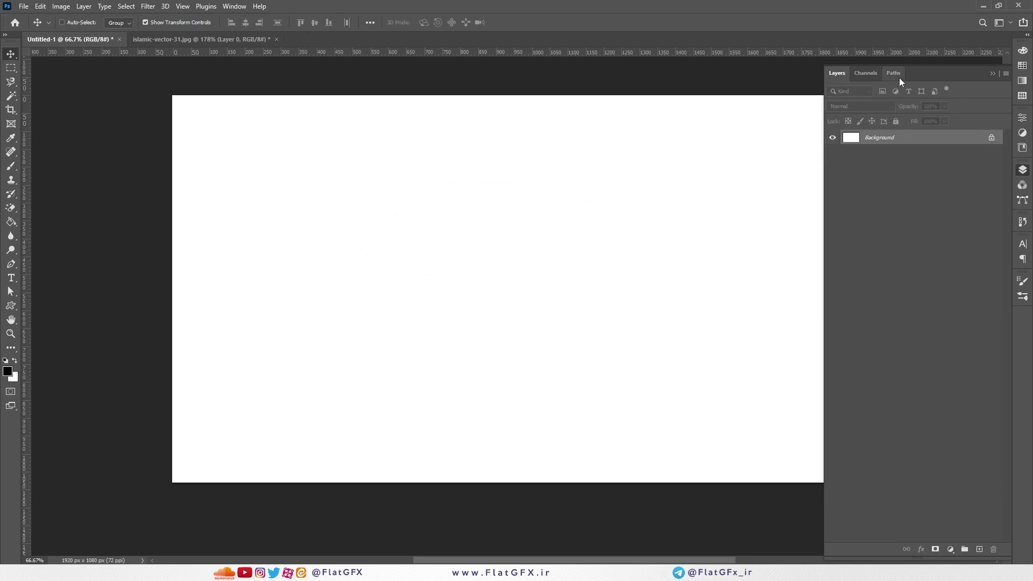
key(ctrl+z)
- Select Work Path again to display the pentagon, and deselect the scribble layer
click(898, 76)
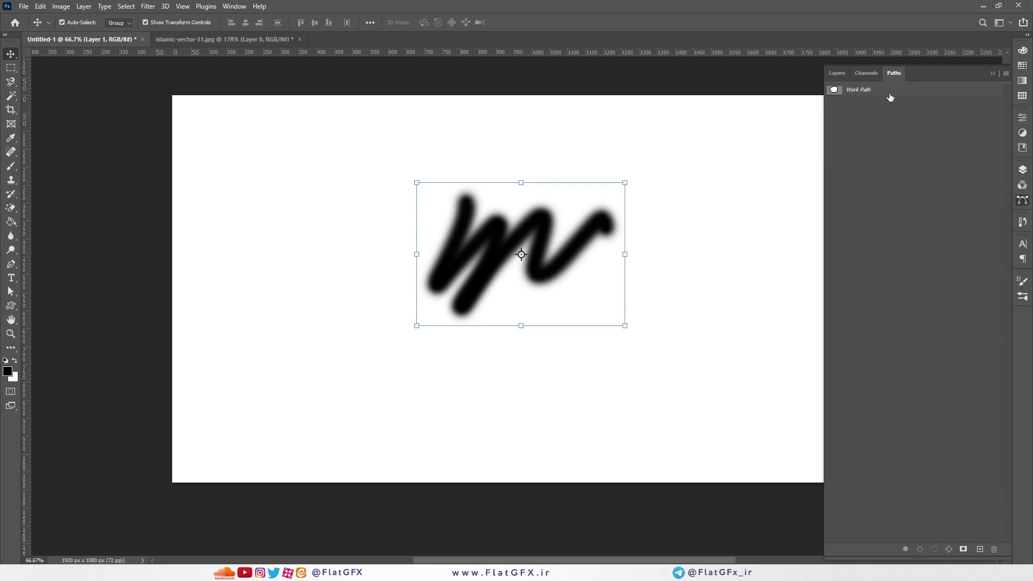
click(888, 97)
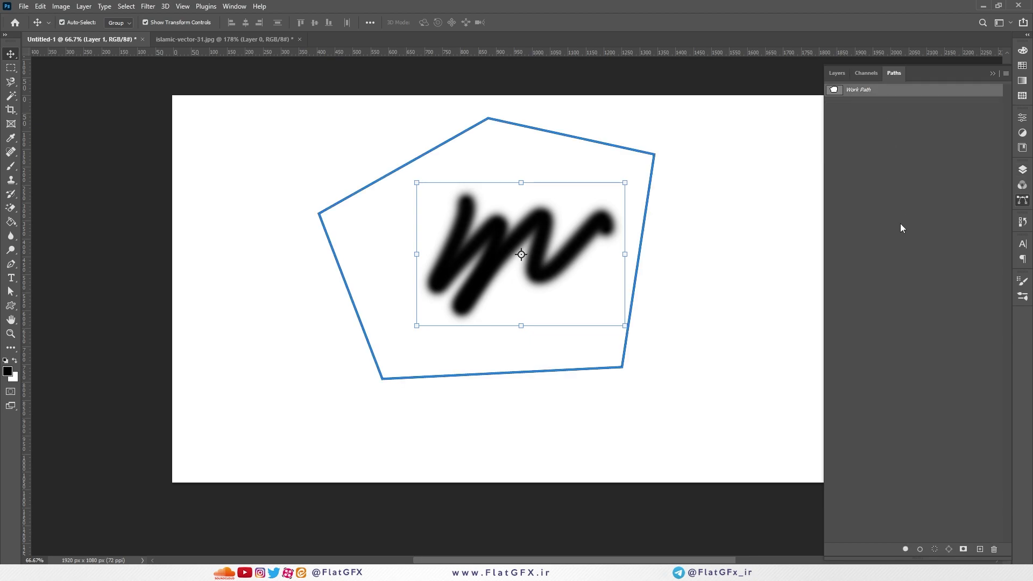
right_click(892, 153)
key(Escape)
click(654, 161)
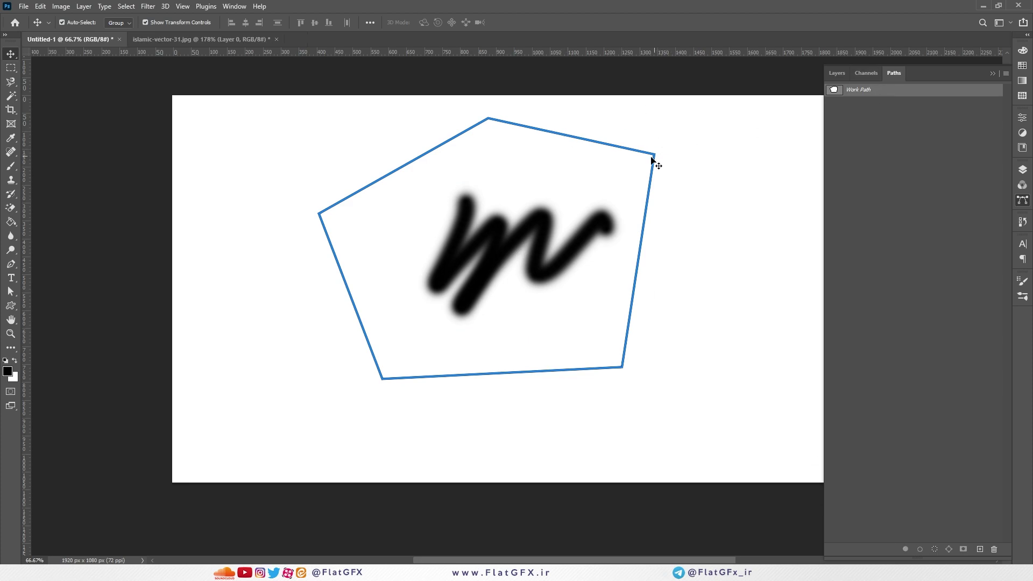
- Create a new empty path and draw a closed six-point outline in it around the scribble's left and lower sides
click(980, 551)
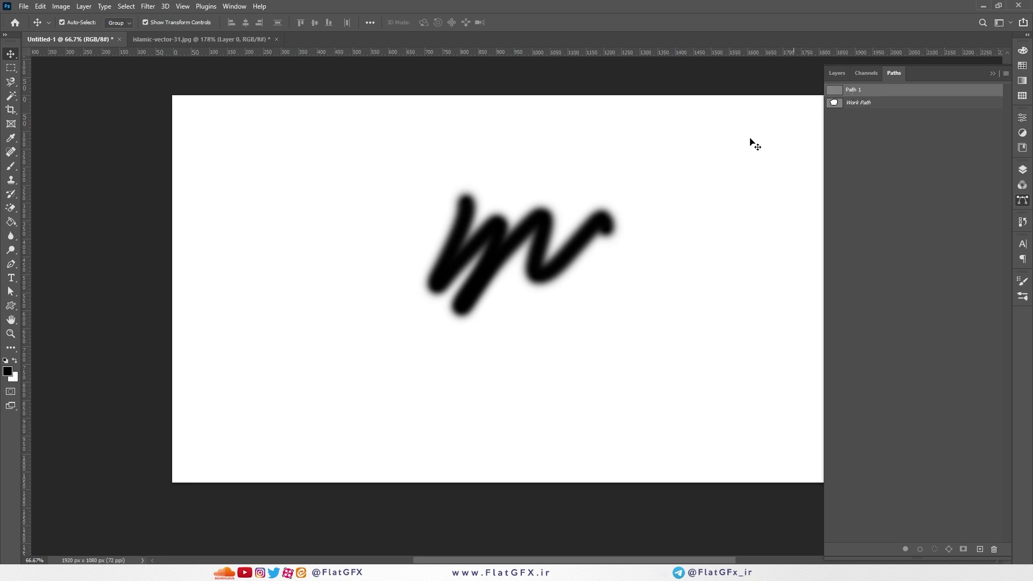
click(10, 264)
click(454, 133)
click(291, 373)
click(673, 426)
click(763, 282)
click(519, 338)
click(404, 295)
click(454, 133)
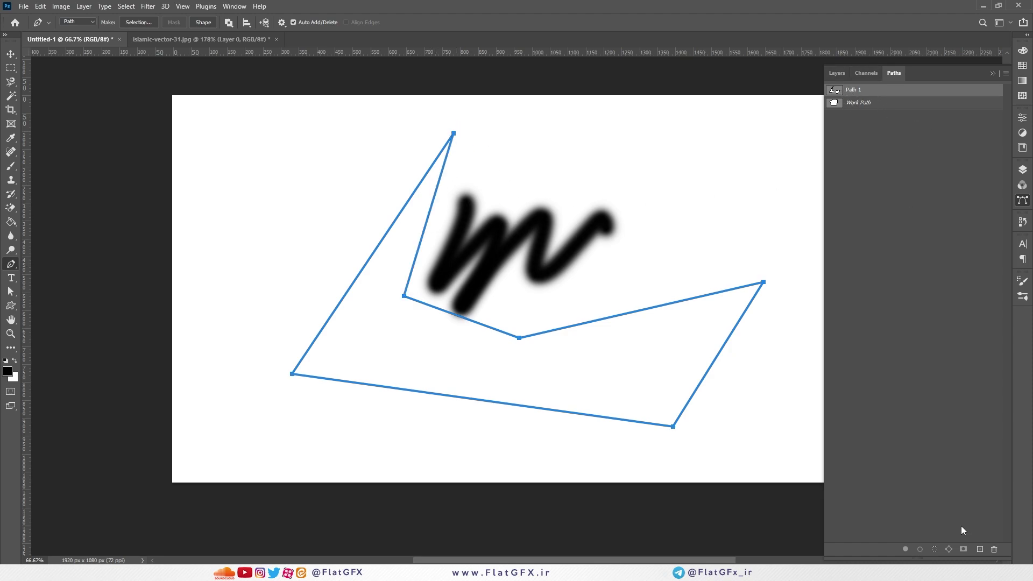
- Try loading Path 1 as a selection while redisplaying the path, and undo the last two changes
click(935, 549)
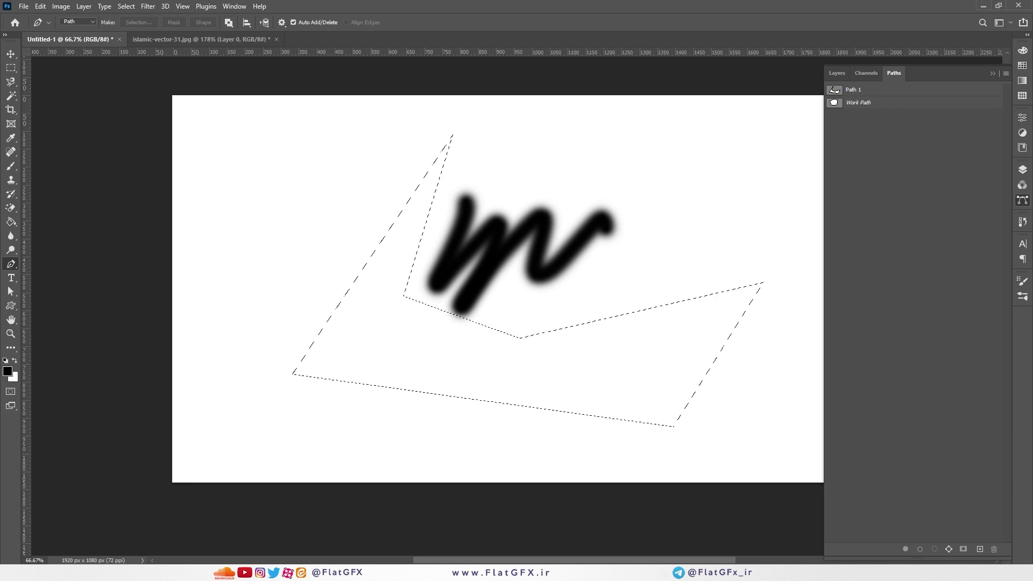
click(883, 92)
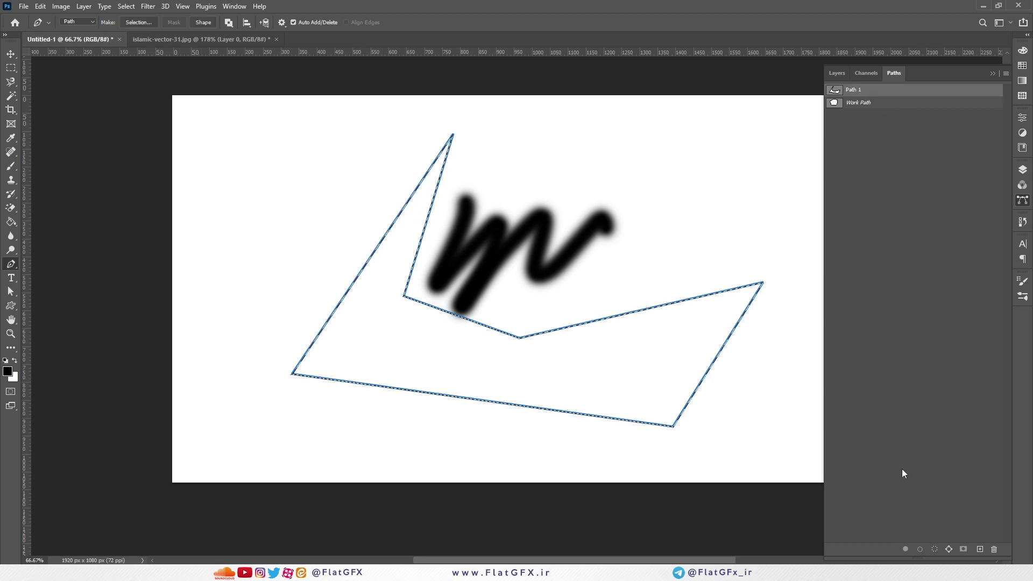
key(ctrl+z)
key(ctrl+z)
scroll(800, 157, up, 2)
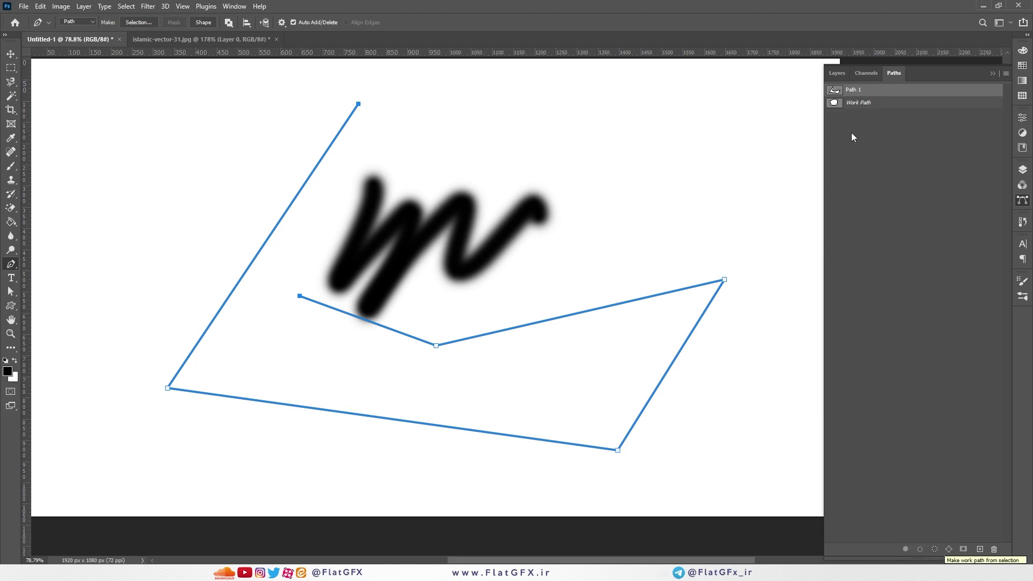
- Add a new empty layer, delete the scribble's layer, and make the new layer active
click(837, 73)
click(979, 549)
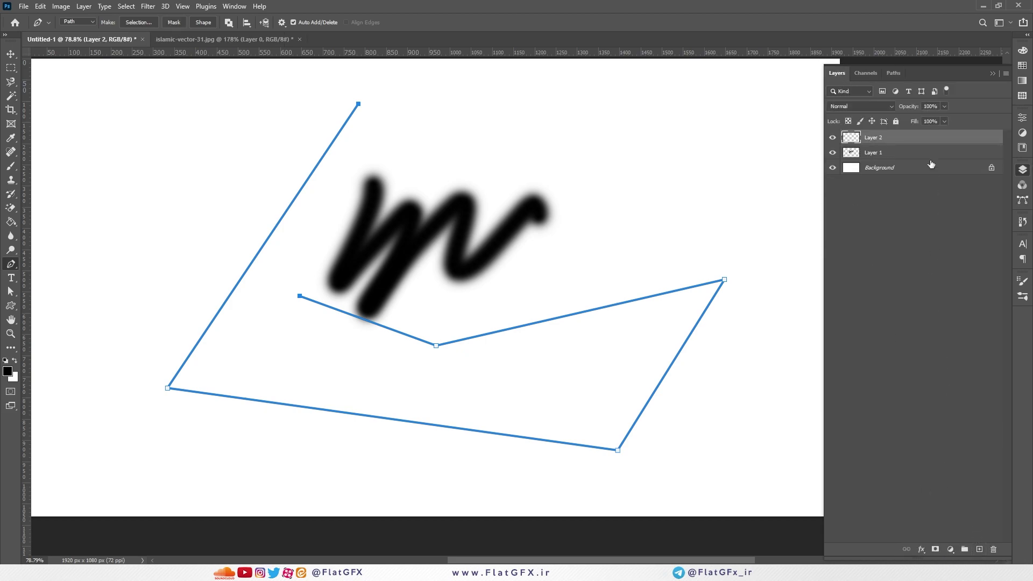
click(924, 153)
key(BackSpace)
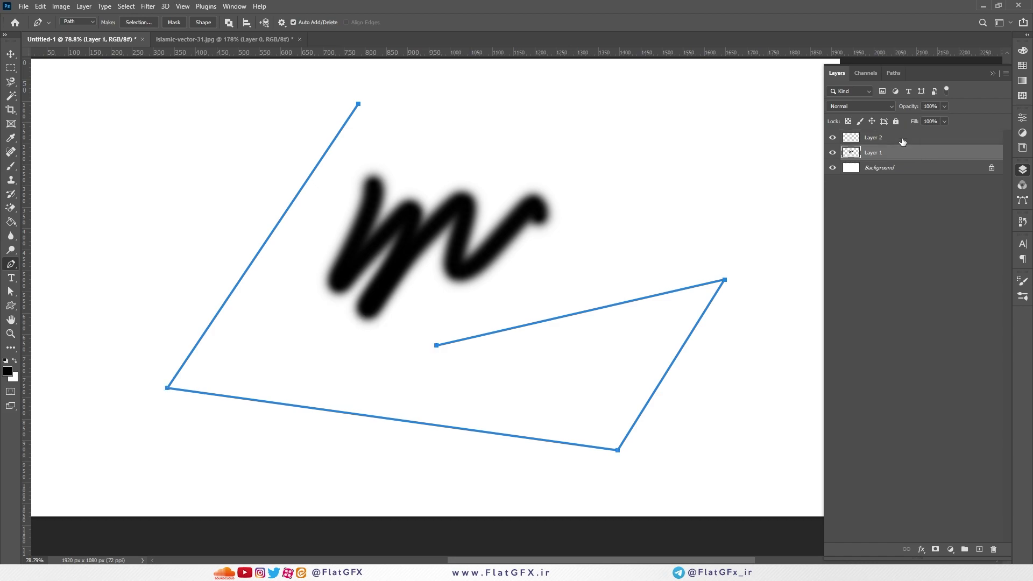
key(ctrl+z)
drag(895, 153, 995, 549)
click(885, 139)
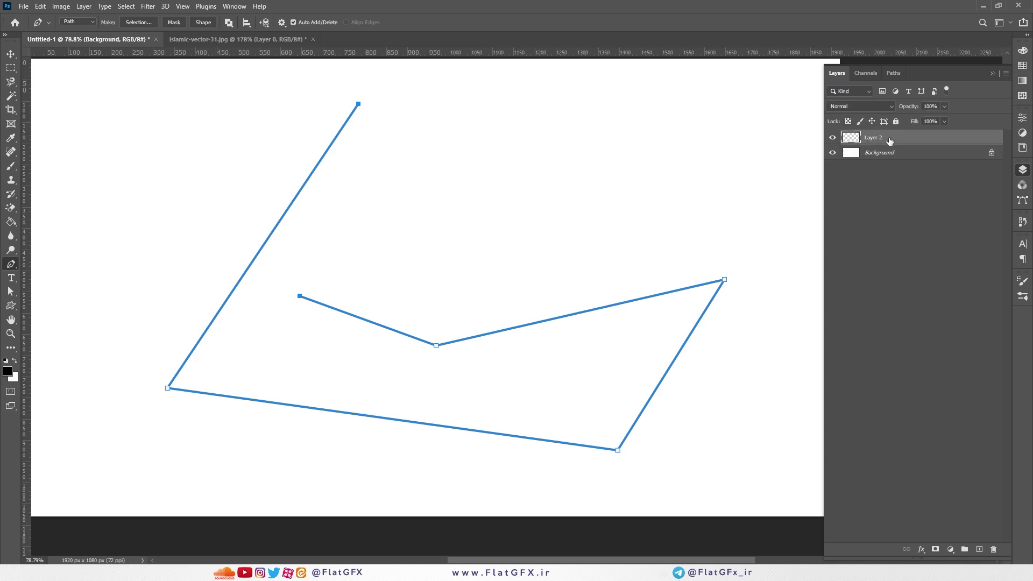
- Try stroking Path 1 with the soft 67 px black brush, view the brush settings, and undo the stroke
click(891, 74)
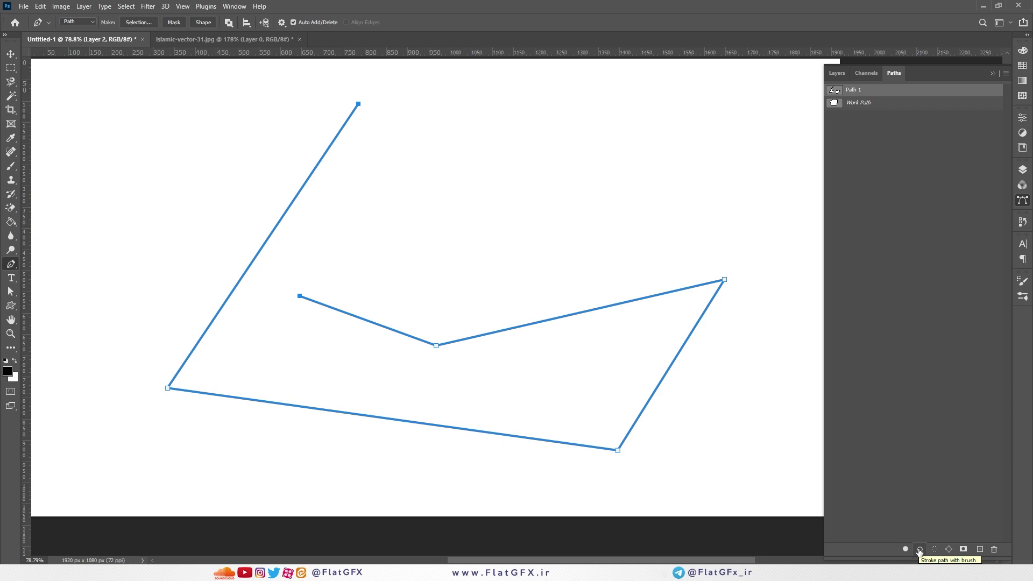
click(10, 166)
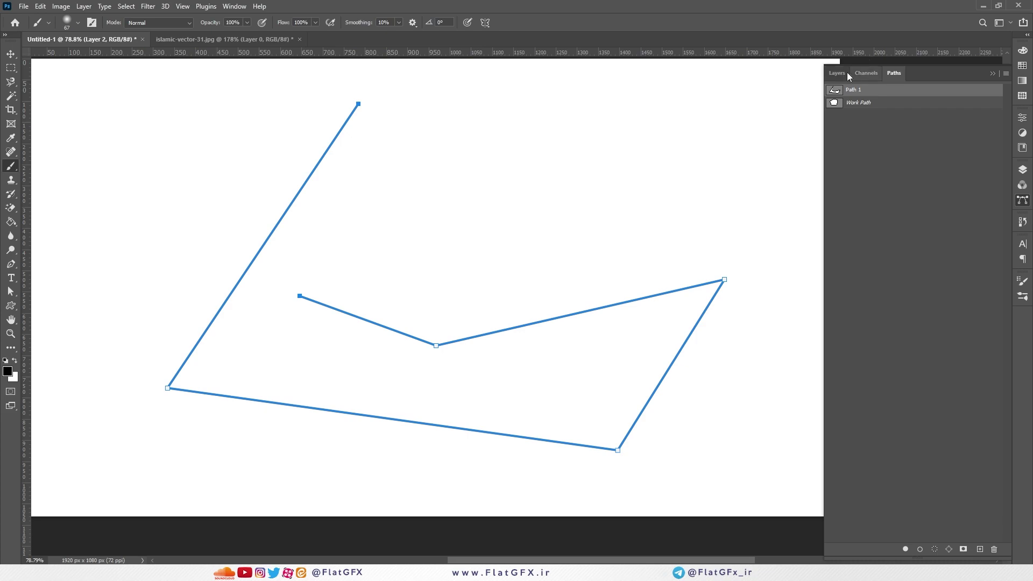
click(920, 550)
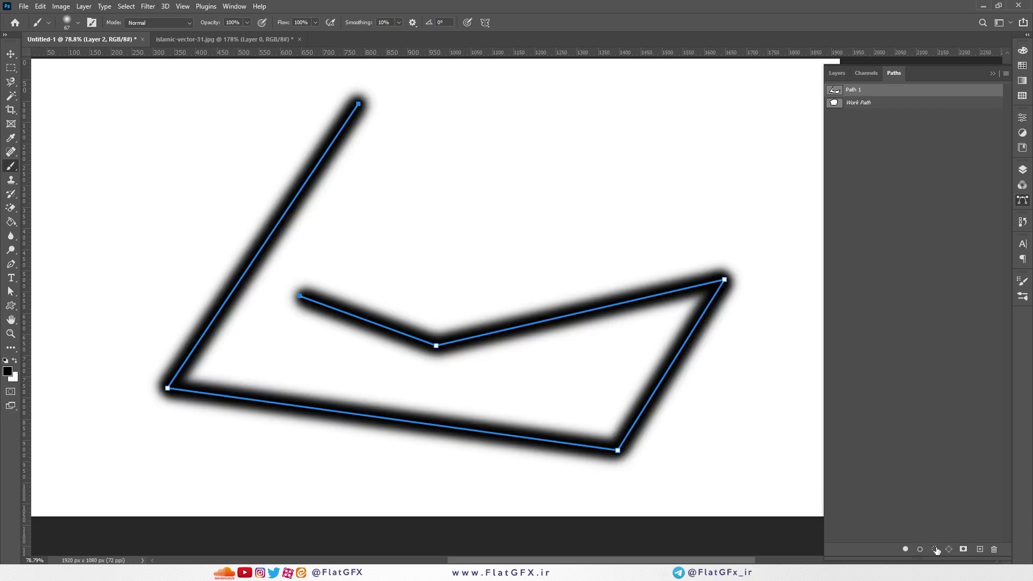
right_click(498, 157)
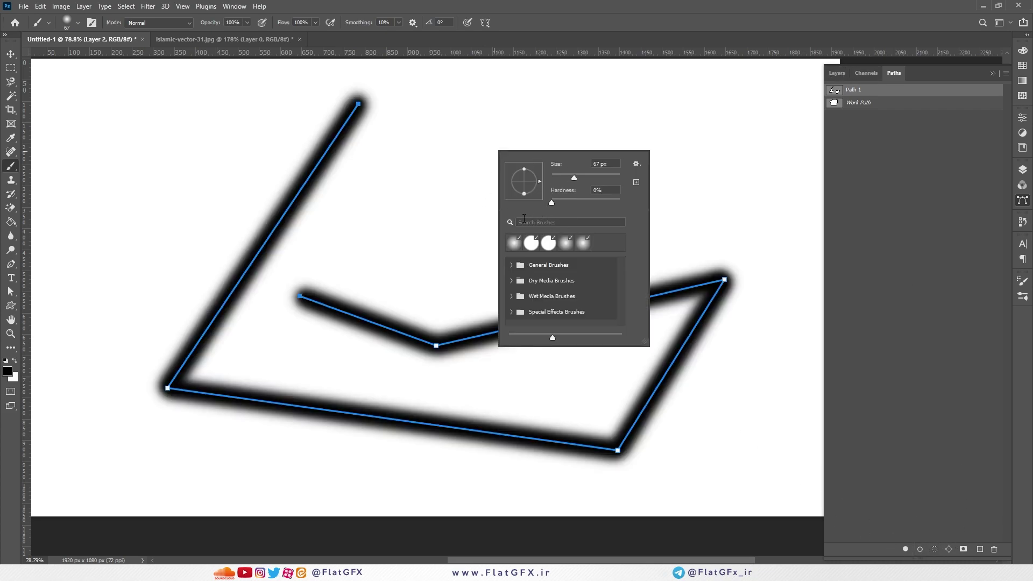
click(435, 91)
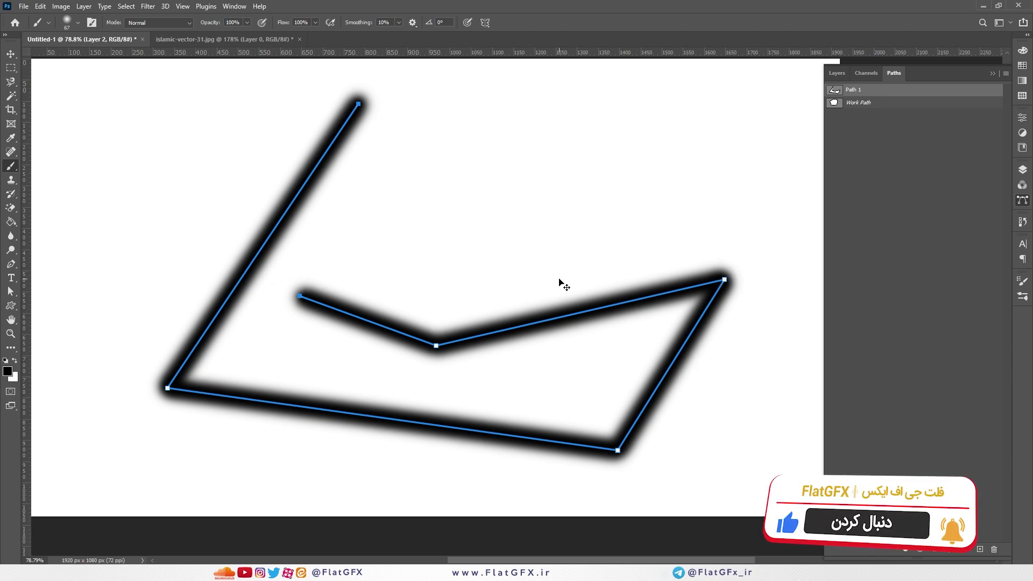
key(ctrl+z)
- Try filling Path 1 with the black foreground color on Layer 2 and shifting the filled shape with the Move tool
click(906, 549)
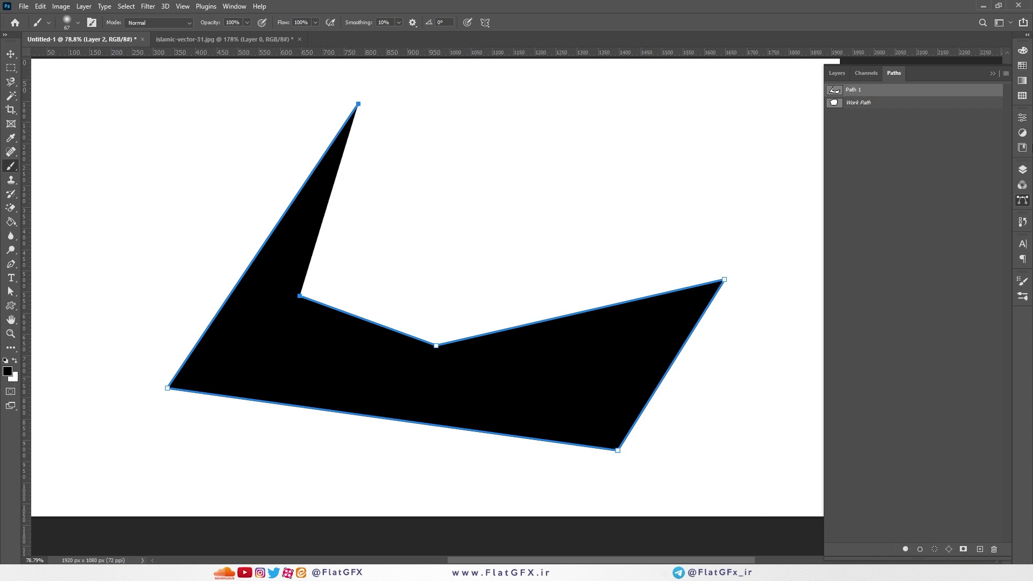
click(1022, 170)
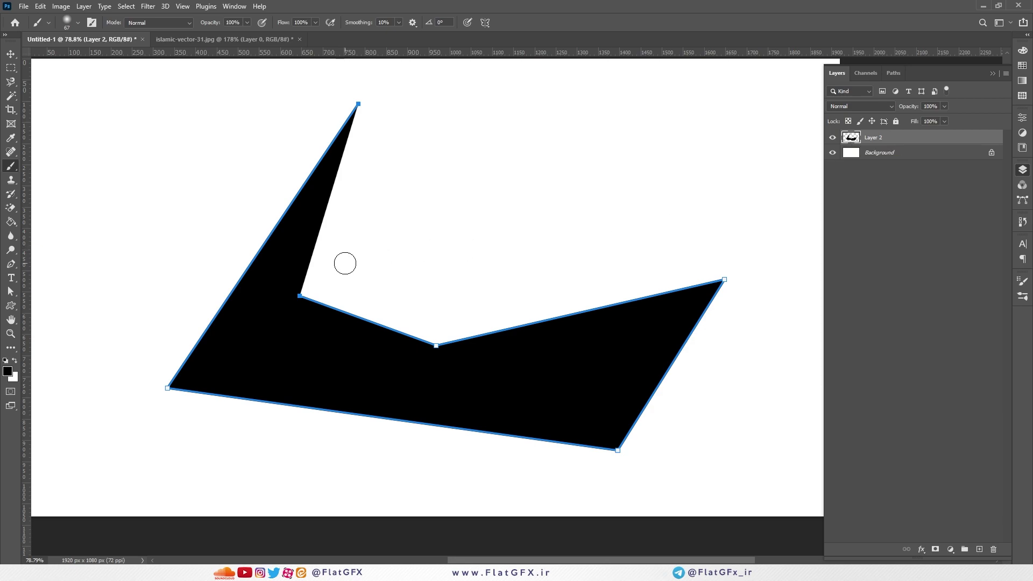
key(v)
mouse_move(303, 244)
mouse_down()
mouse_move(193, 199)
mouse_move(240, 211)
mouse_up()
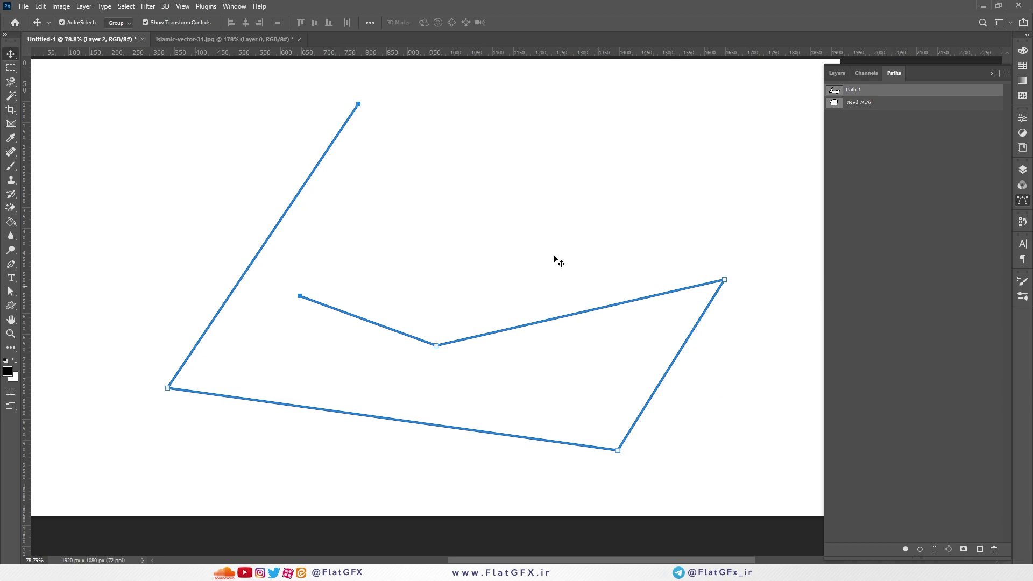
- In the islamic-vector-31.jpg document, load Layer 0's calligraphy as a selection and convert it into a work path
click(222, 39)
click(1023, 170)
ctrl+click(849, 141)
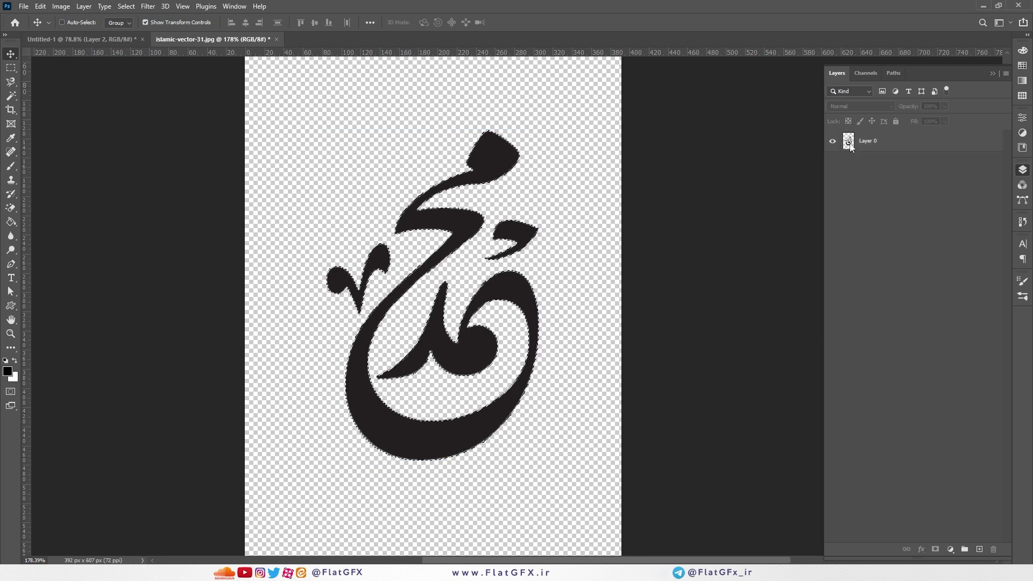
key(m)
right_click(443, 216)
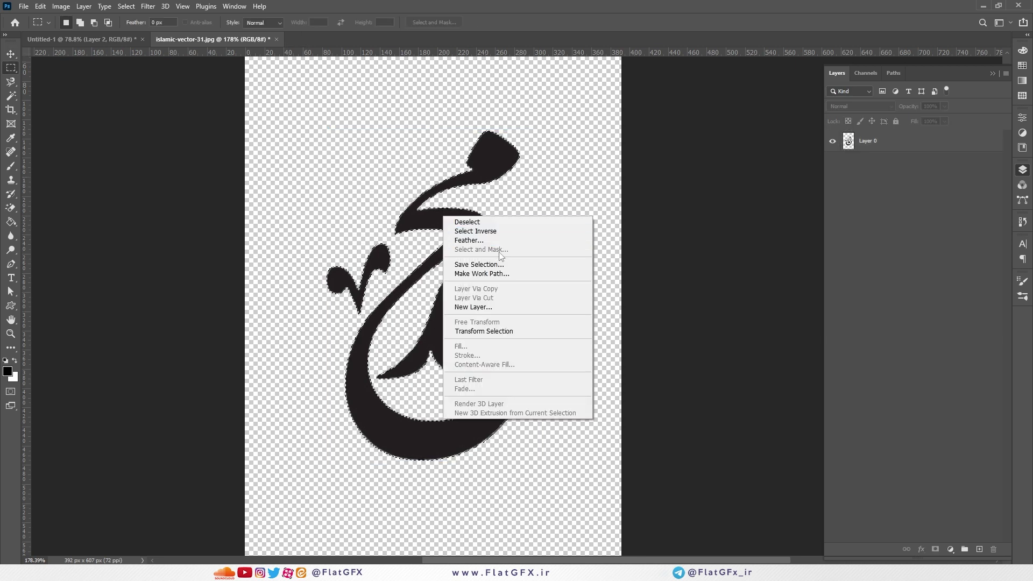
click(896, 76)
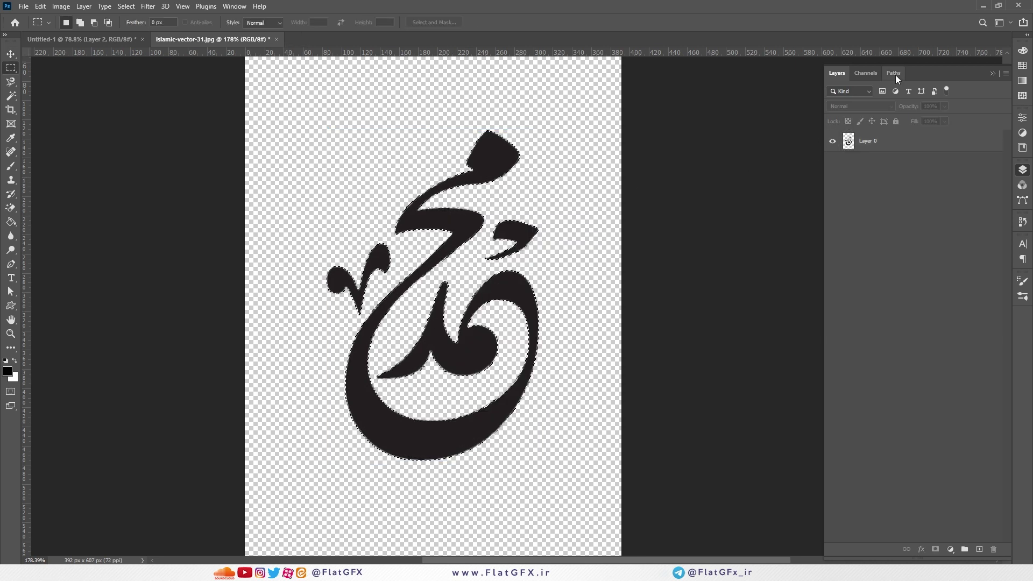
click(894, 74)
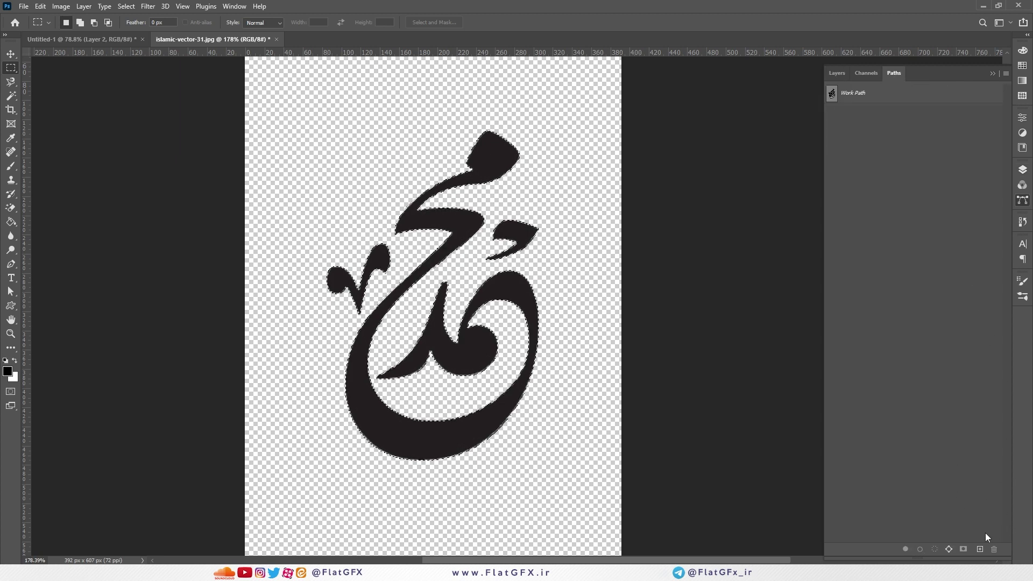
click(950, 549)
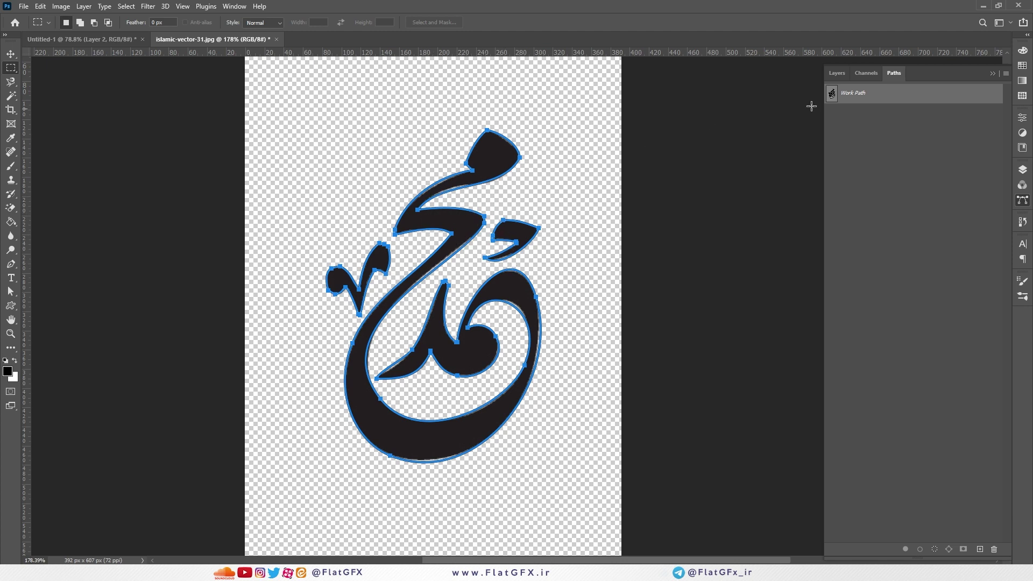
click(872, 140)
- Return to the Untitled-1 document, add a layer mask to Layer 2, and swap the foreground and background colors
click(86, 40)
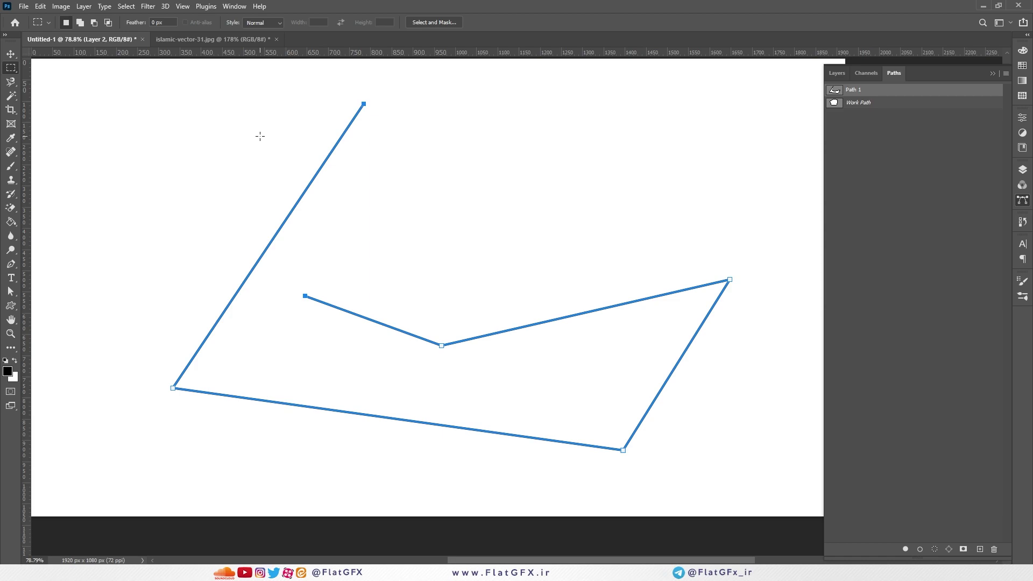
click(11, 264)
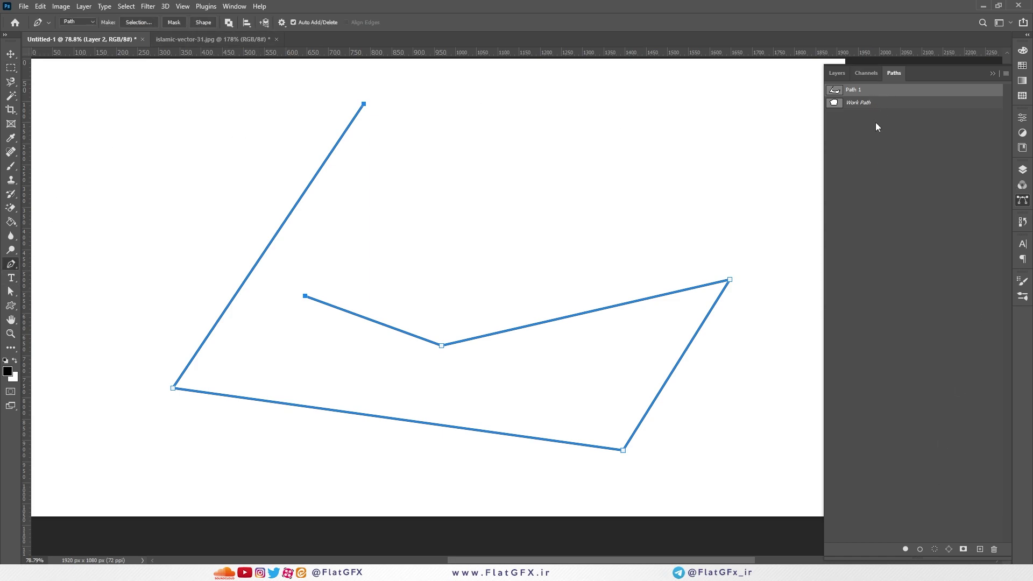
click(837, 73)
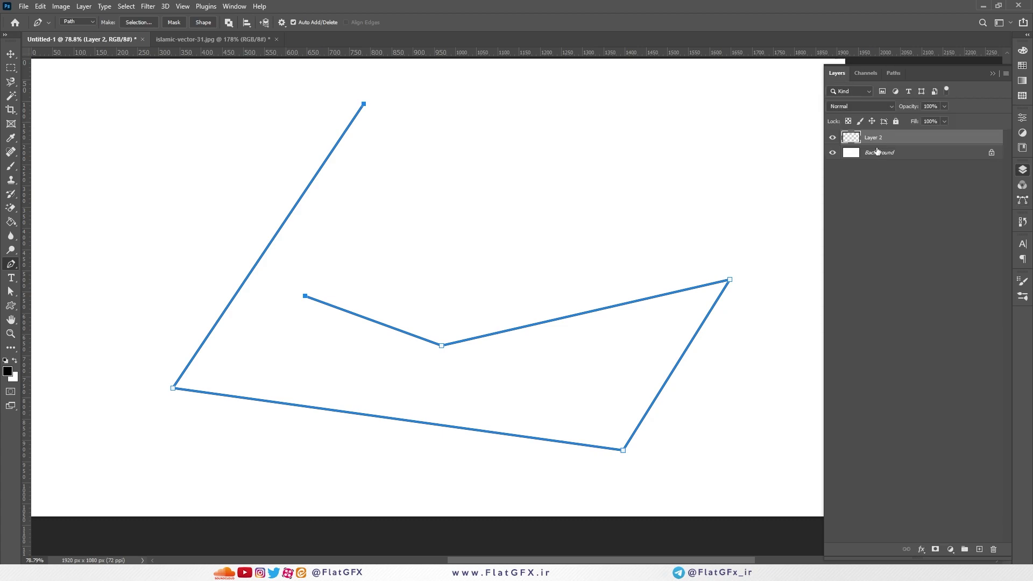
click(894, 72)
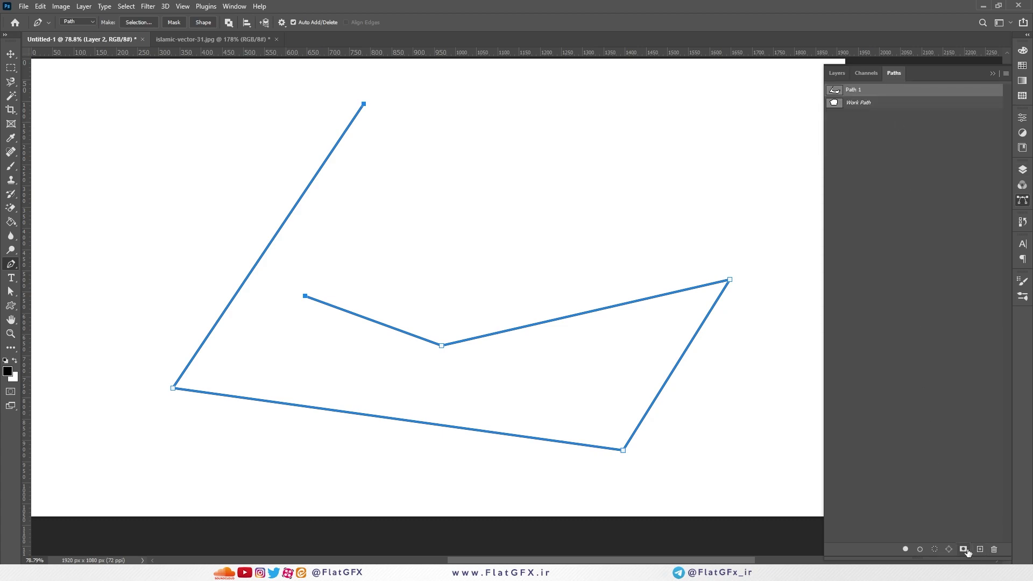
click(965, 550)
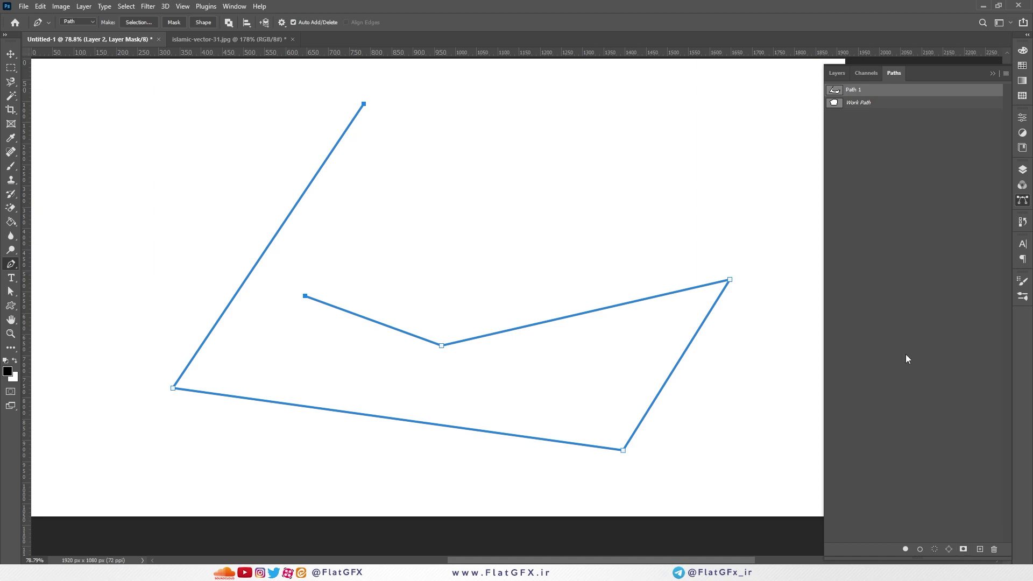
click(837, 73)
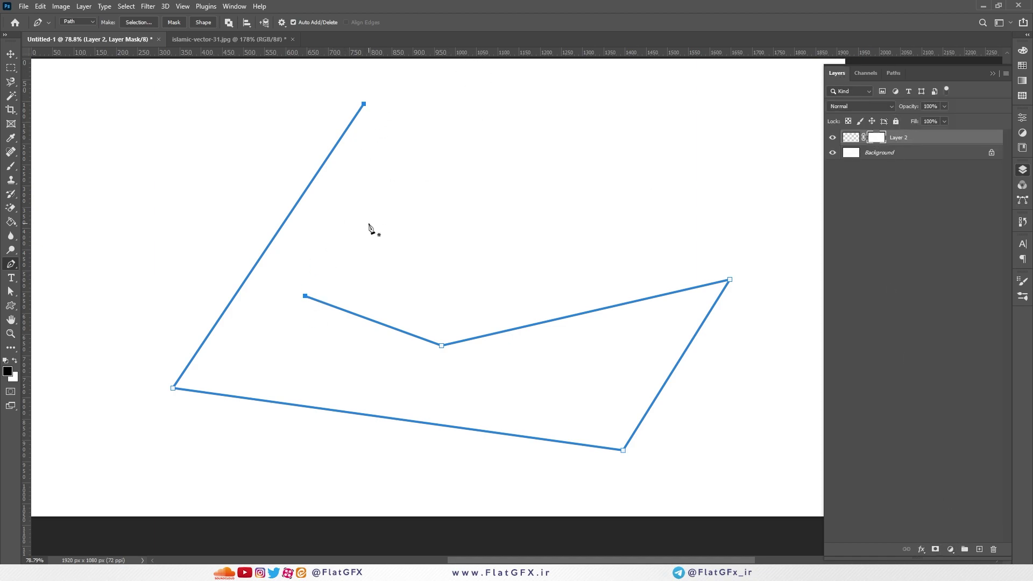
click(305, 296)
click(13, 361)
- Delete Path 1 and select Work Path to display the pentagon
click(893, 73)
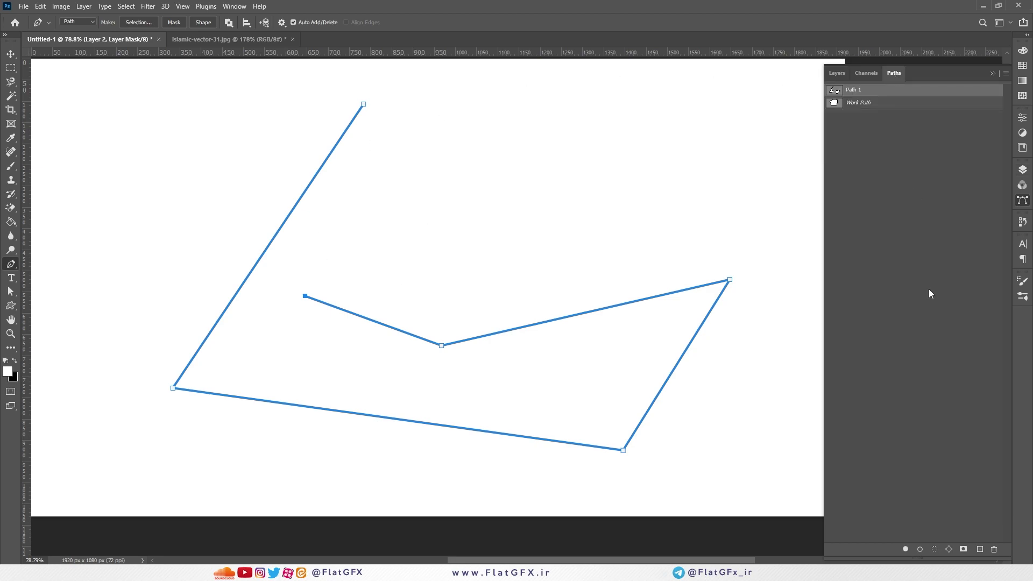
click(993, 551)
click(467, 215)
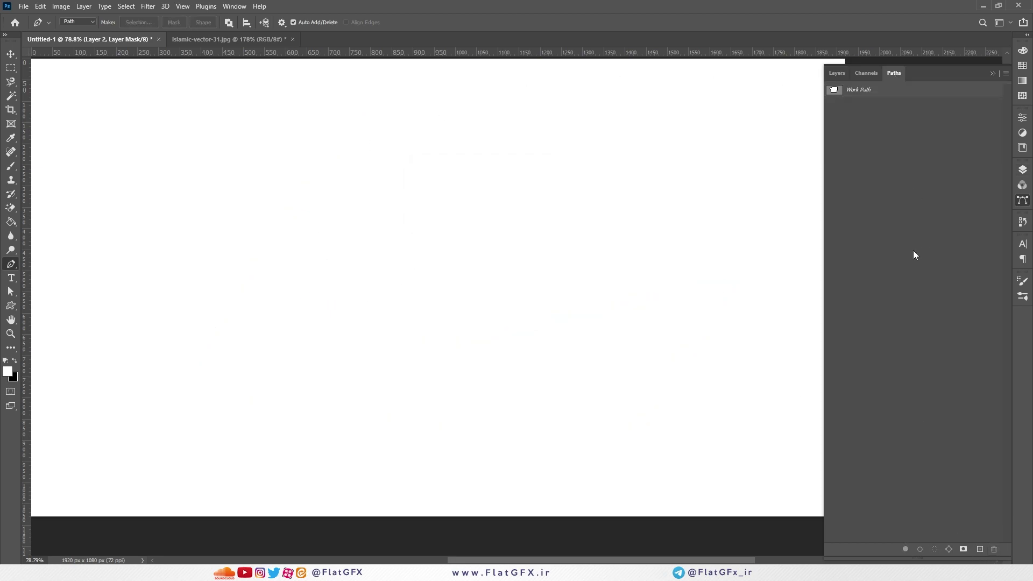
click(922, 93)
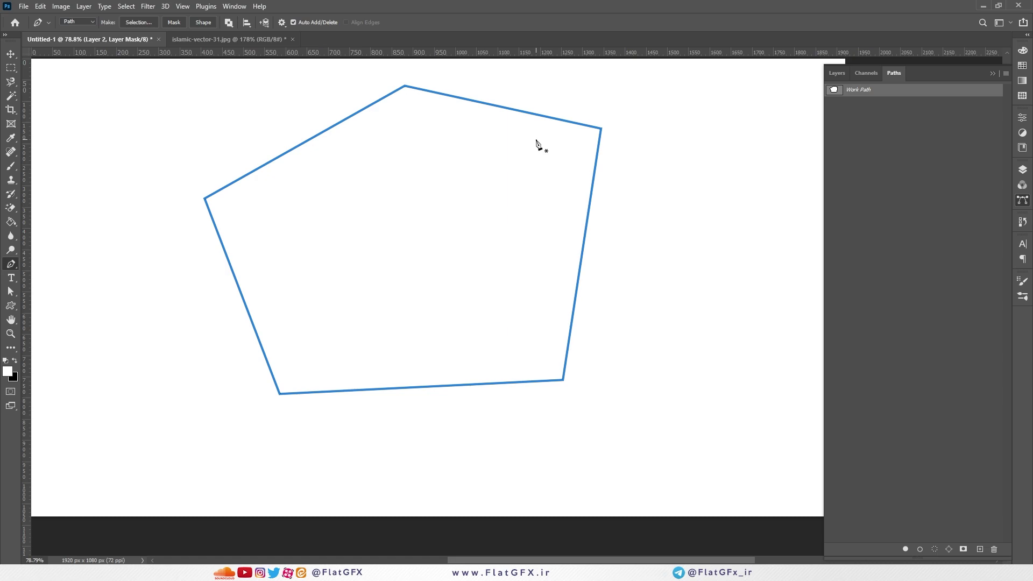
- Set the Rectangle tool to Path mode, draw a large rectangle path in the canvas's upper middle, and check it among the paths
key(u)
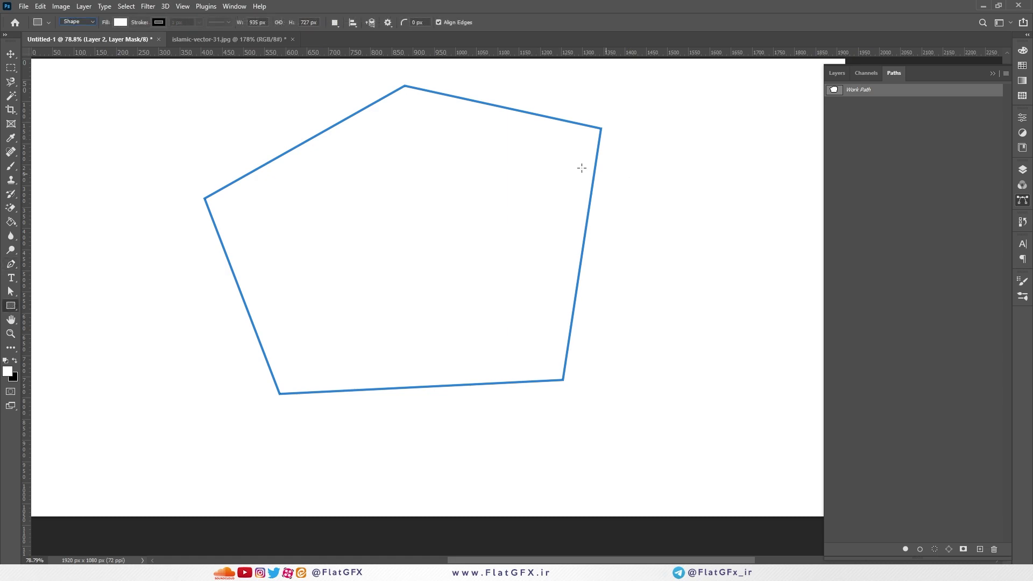
click(76, 23)
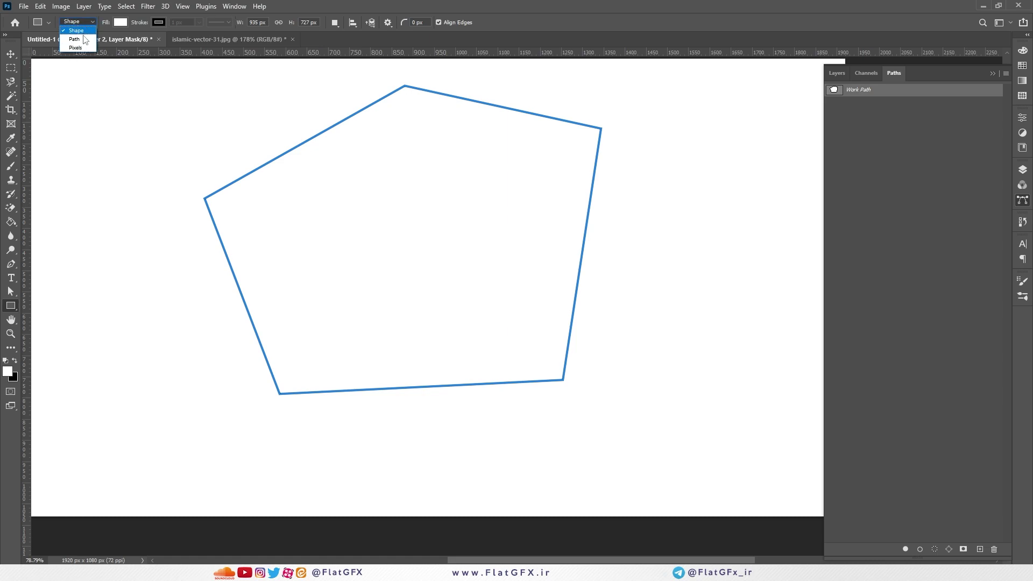
click(75, 39)
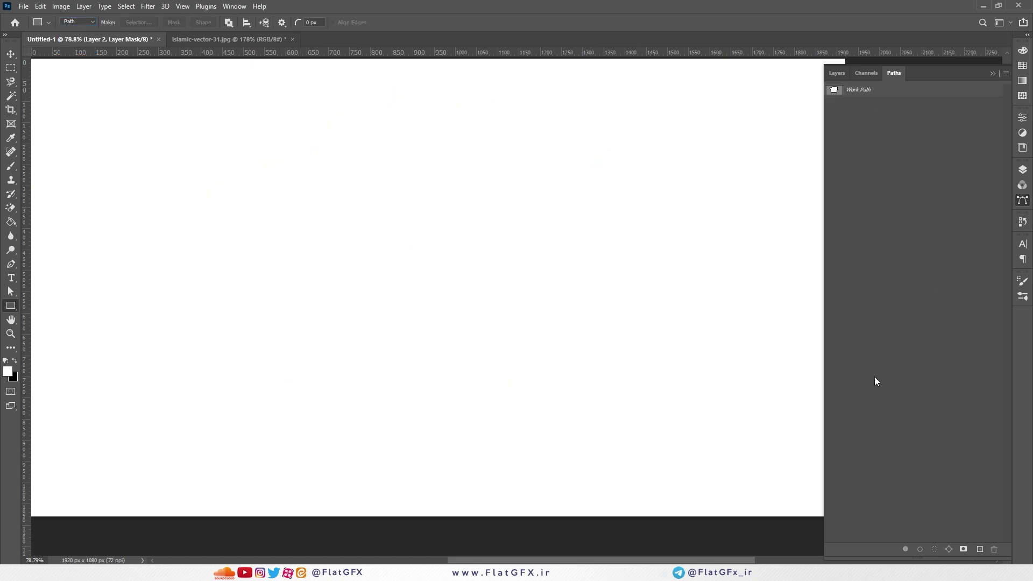
click(837, 73)
drag(281, 95, 694, 354)
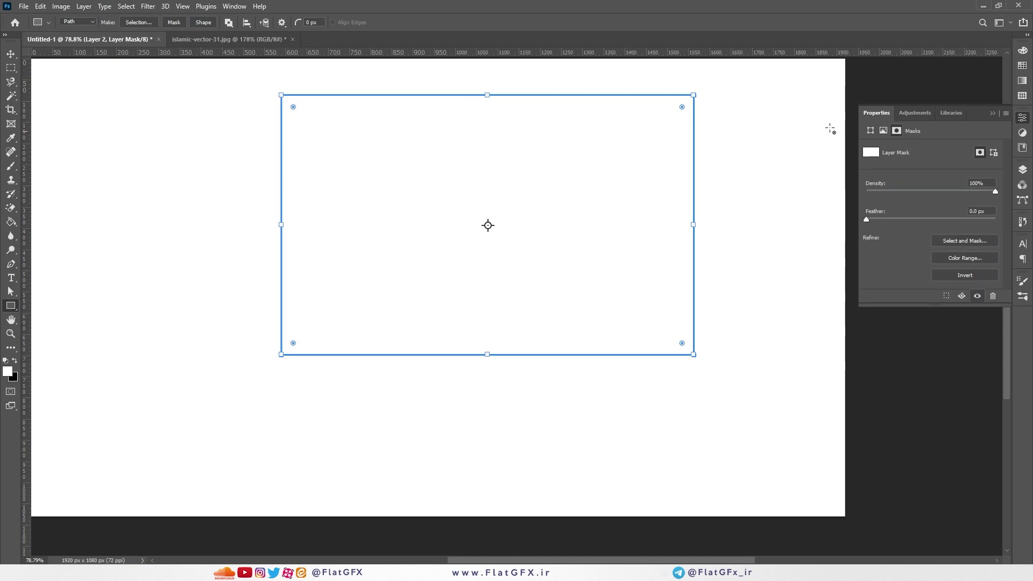
click(1022, 169)
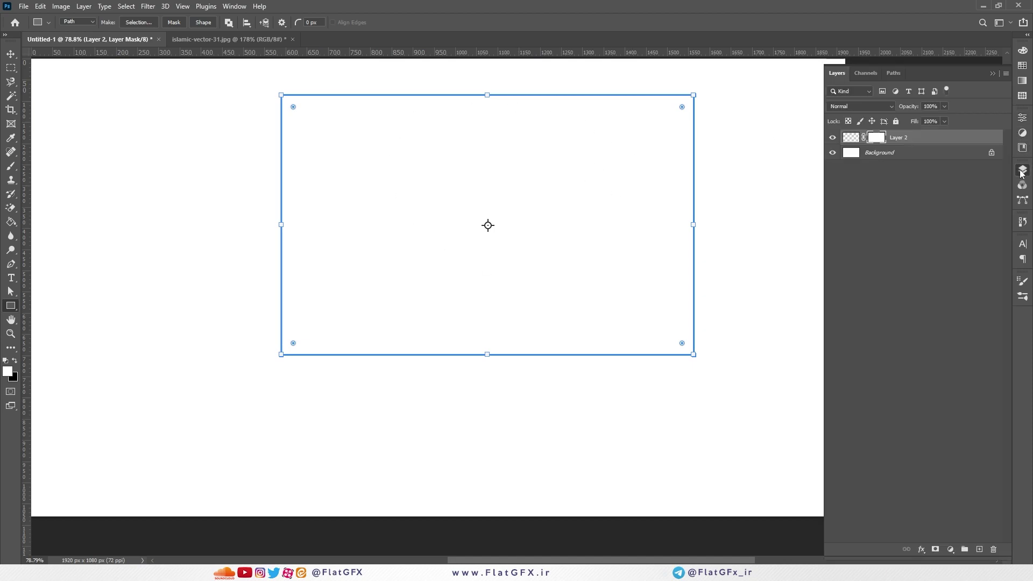
click(895, 73)
click(837, 73)
click(1023, 200)
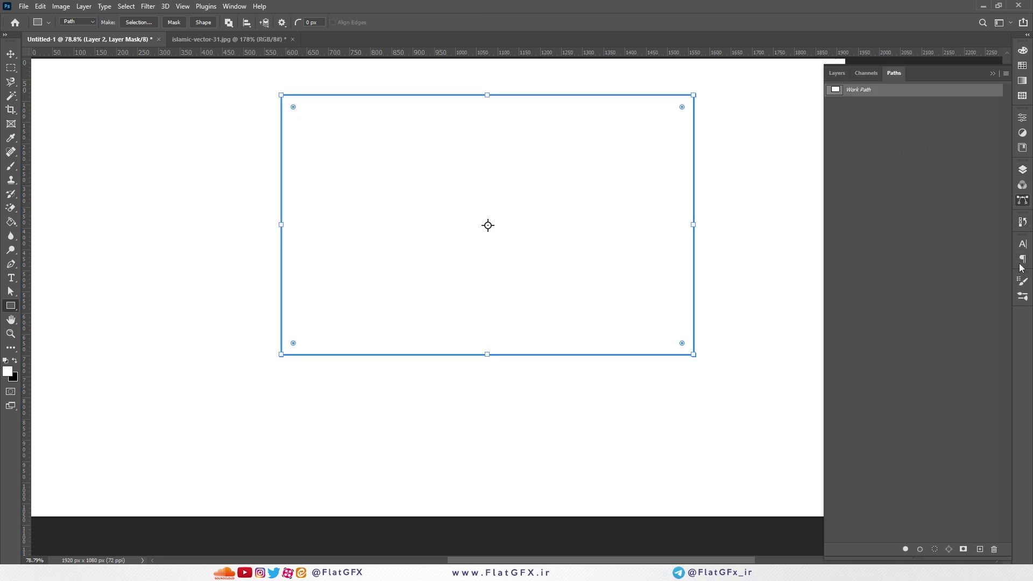
- Add a vector mask to Layer 2 from the rectangle path, and set the layer mask's feather to 68.5 px
click(1023, 119)
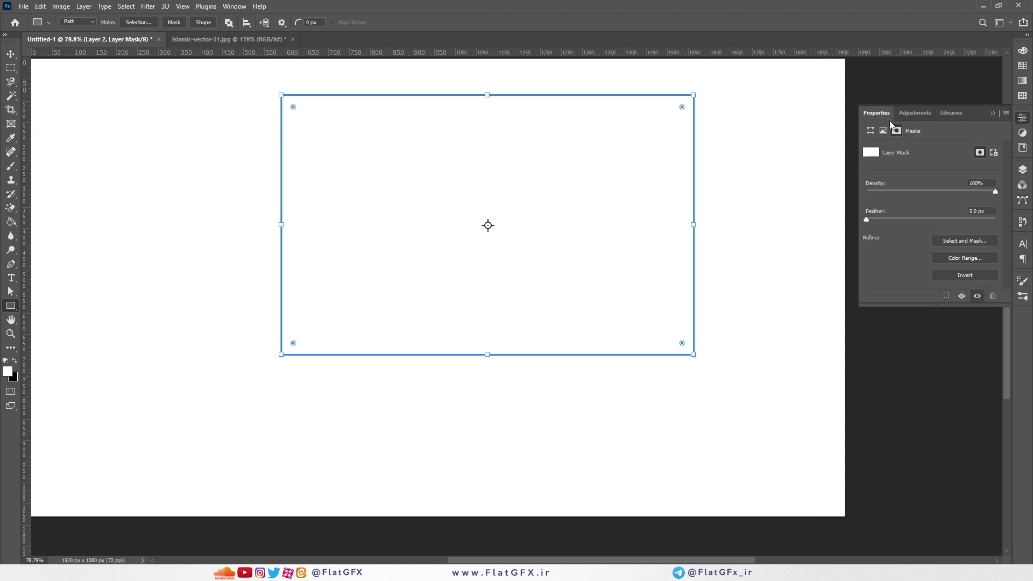
click(994, 153)
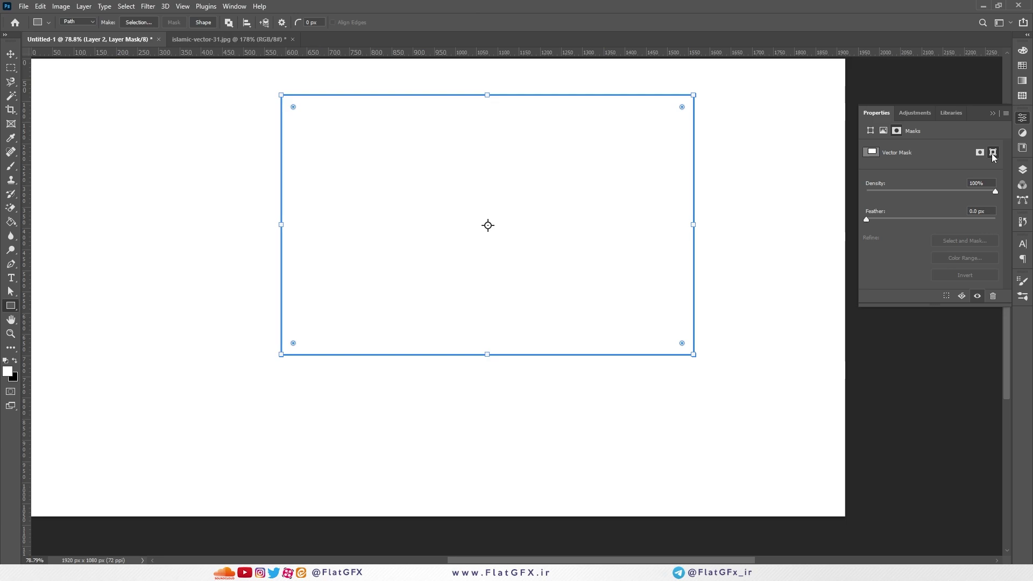
click(980, 153)
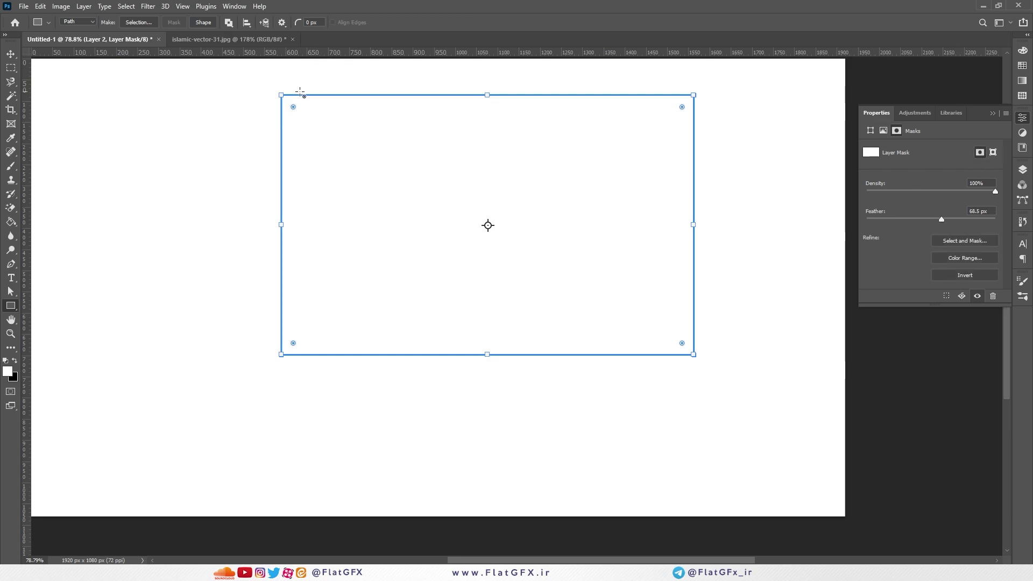
- Round all four corners of the rectangle path used as Layer 2's vector mask to a 141 px radius
click(75, 21)
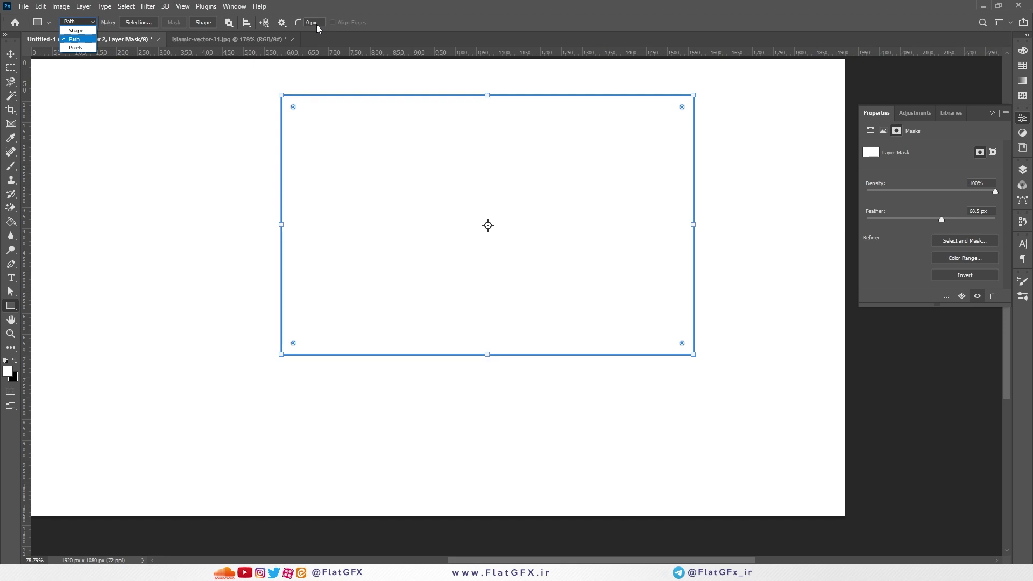
click(893, 131)
click(871, 134)
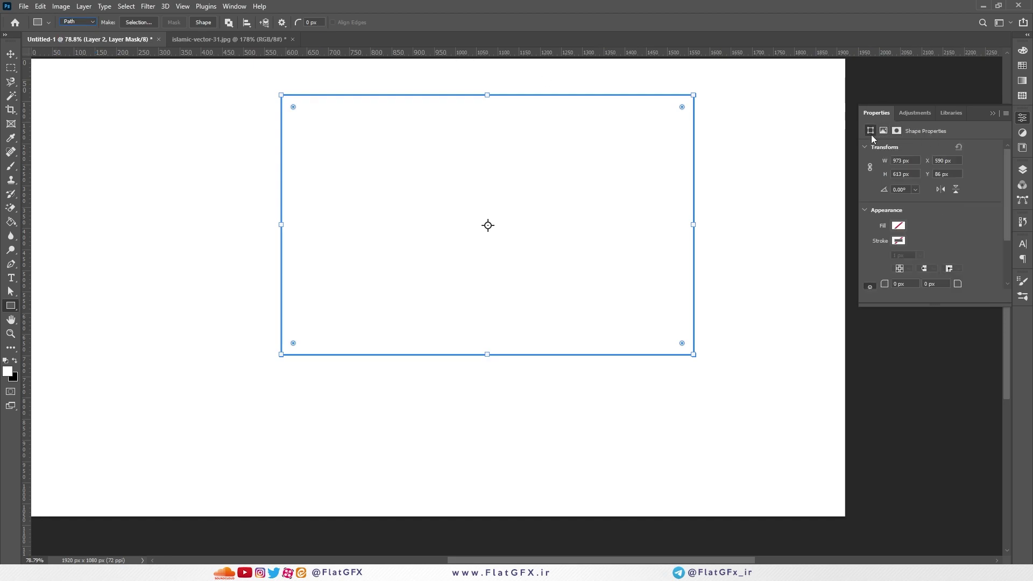
scroll(915, 216, down, 3)
drag(886, 232, 963, 232)
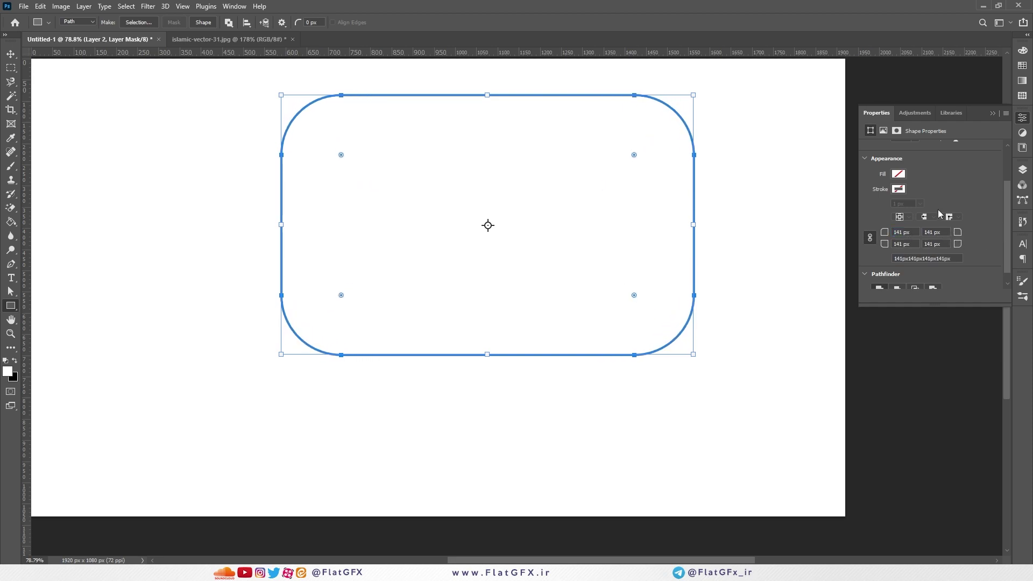
- Increase the radius of all four corners of the rectangle path to 187 px
click(896, 132)
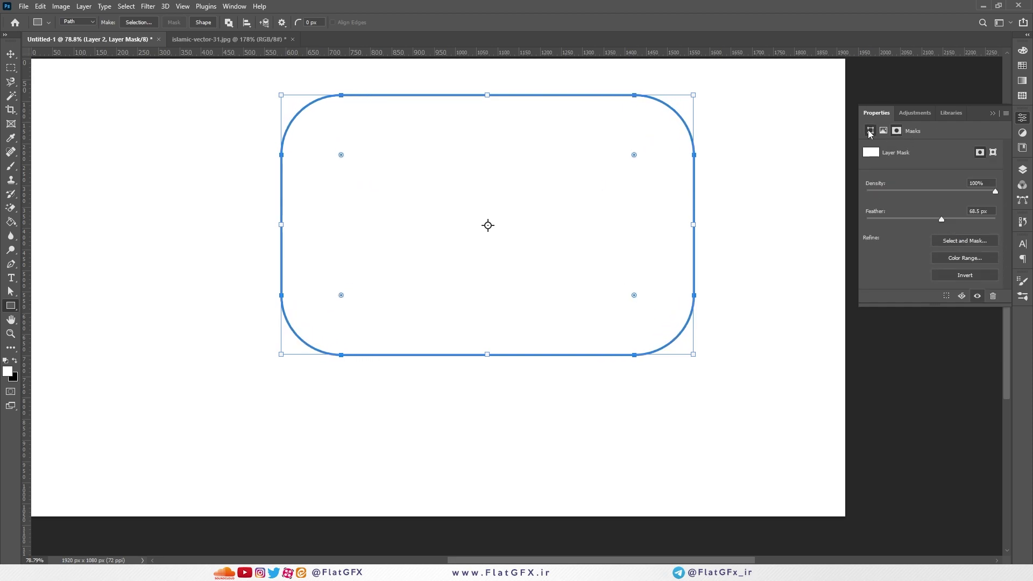
click(871, 130)
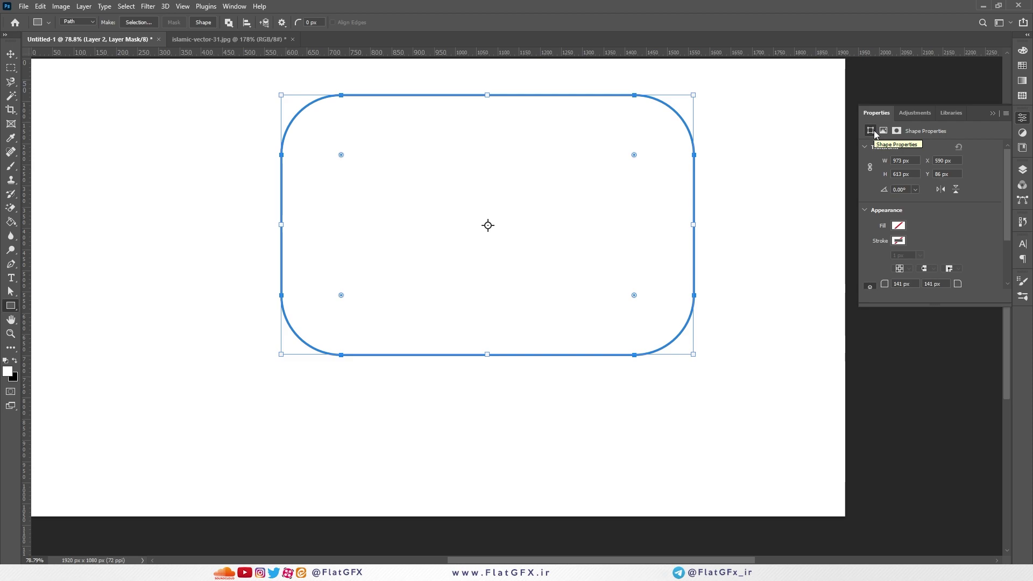
scroll(984, 229, down, 2)
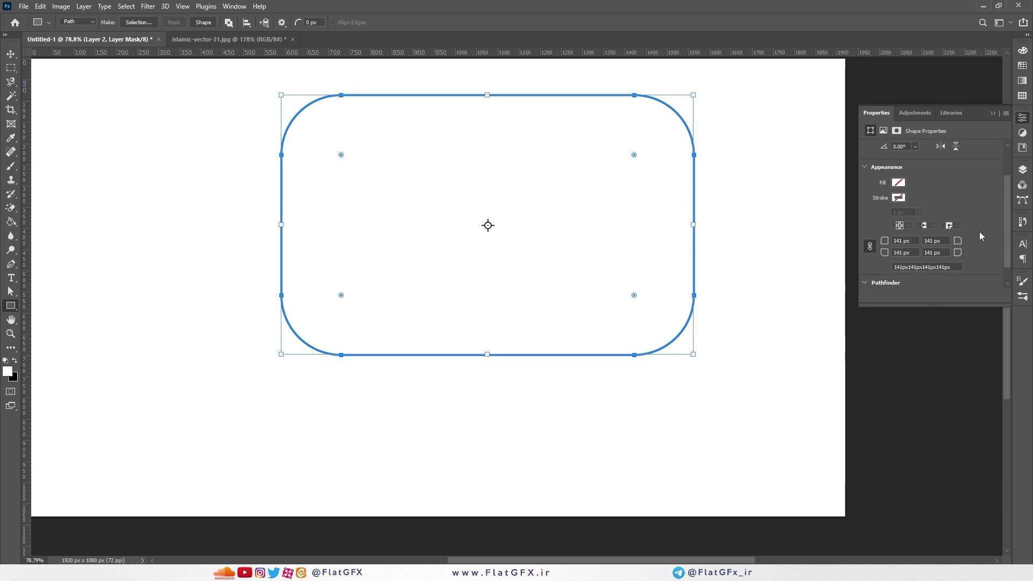
mouse_move(884, 244)
mouse_down()
mouse_move(915, 243)
mouse_move(872, 245)
mouse_move(889, 256)
mouse_up()
scroll(948, 202, down, 1)
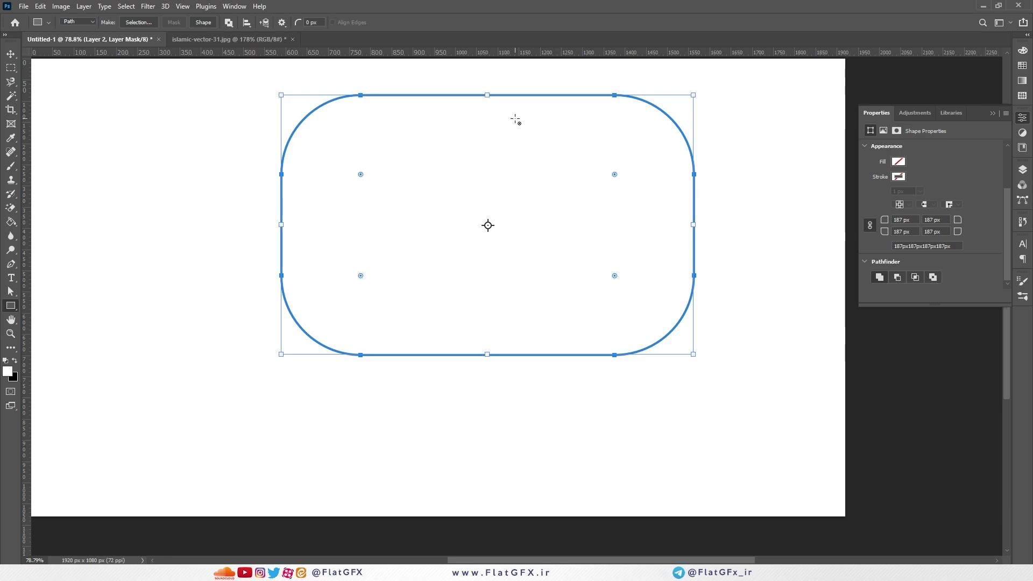
click(1023, 169)
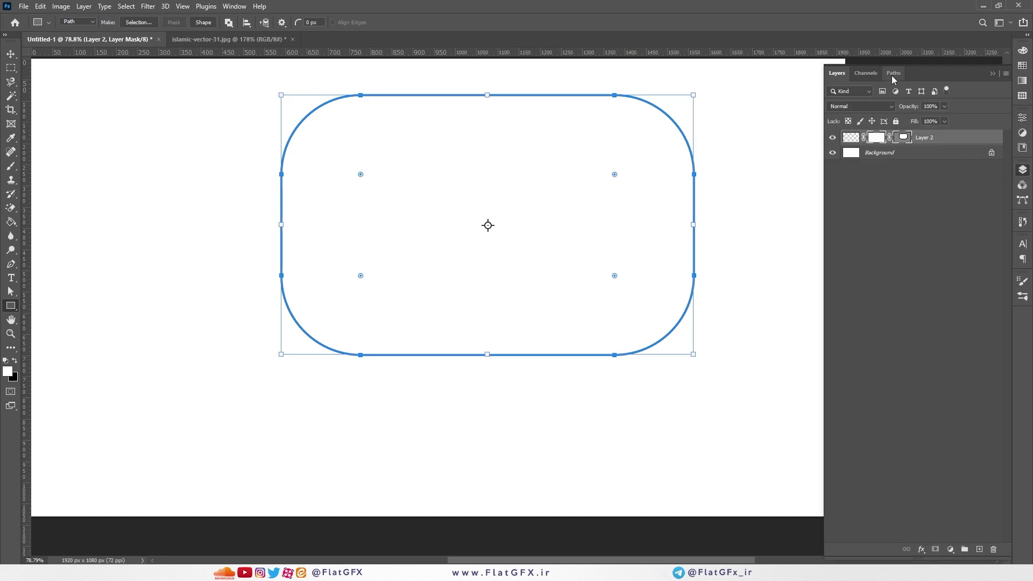
click(994, 549)
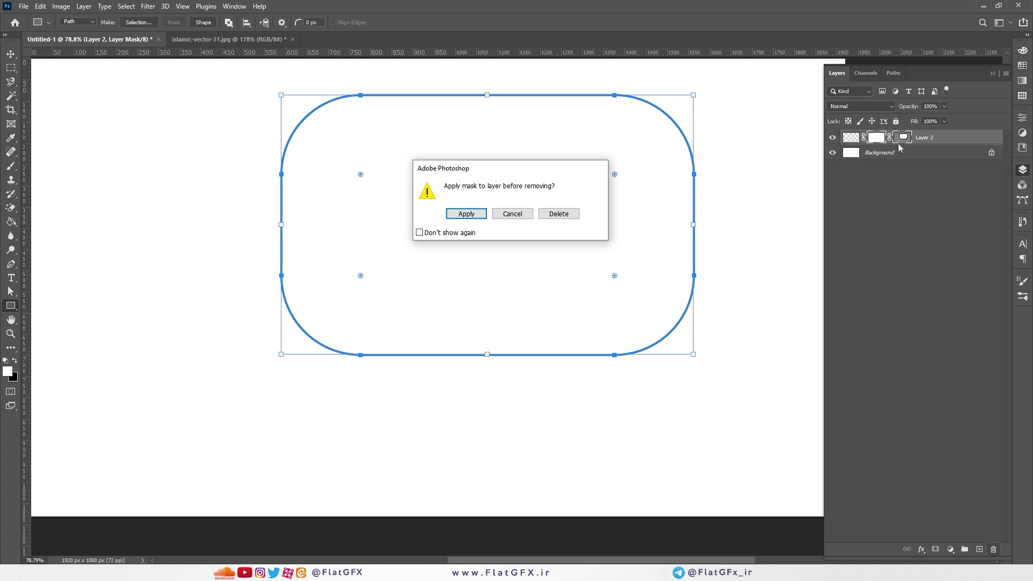
click(511, 214)
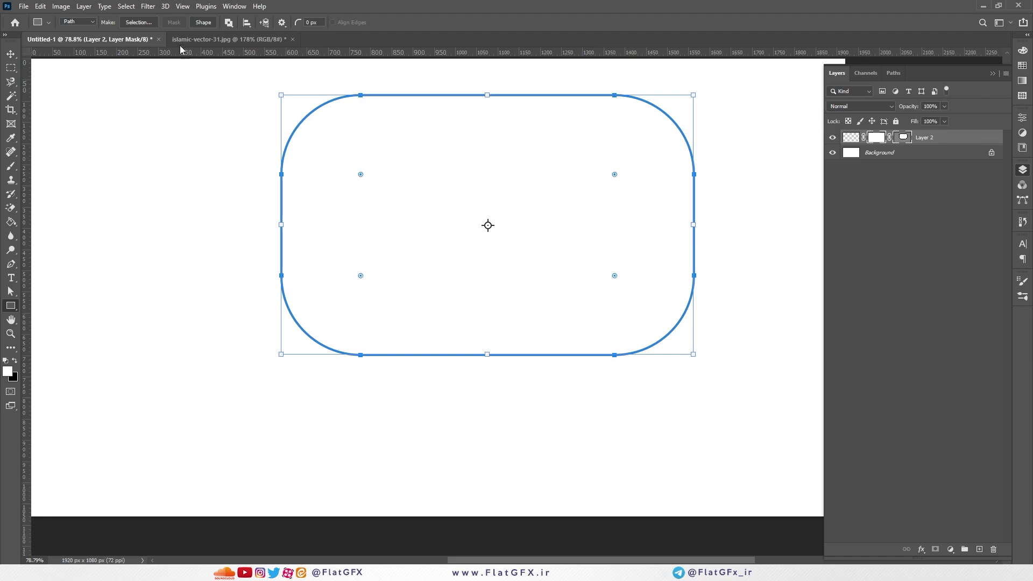
click(76, 28)
click(82, 43)
- Delete Layer 2's rounded rectangle path and its vector mask, and remove the whole layer, leaving only the background
click(962, 145)
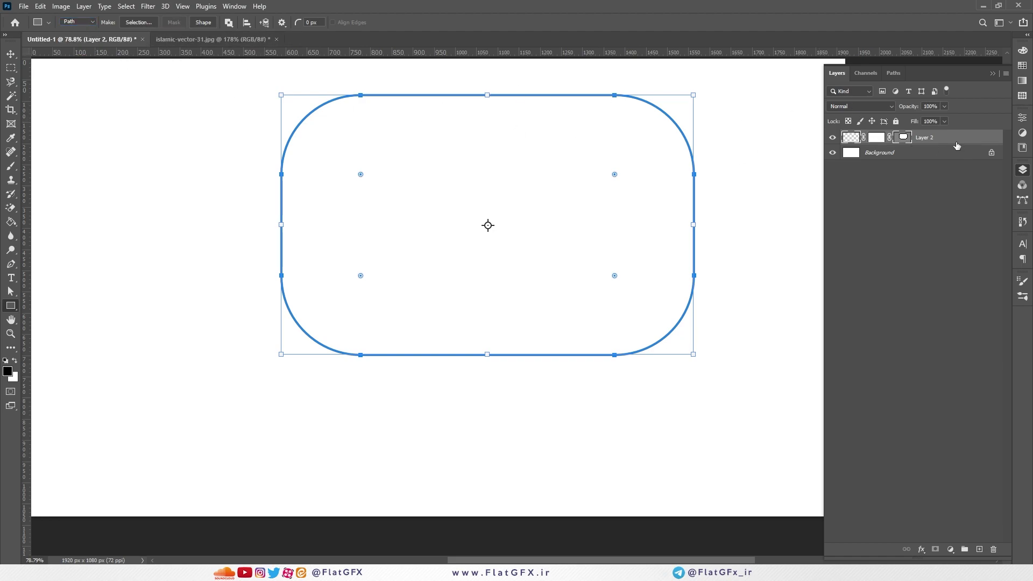
key(Delete)
click(487, 213)
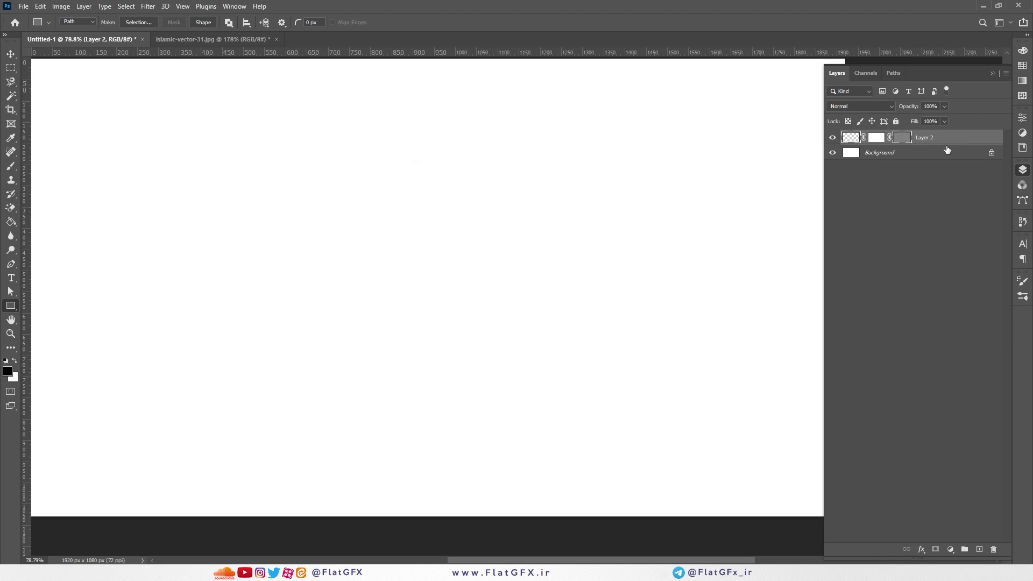
click(993, 549)
click(463, 212)
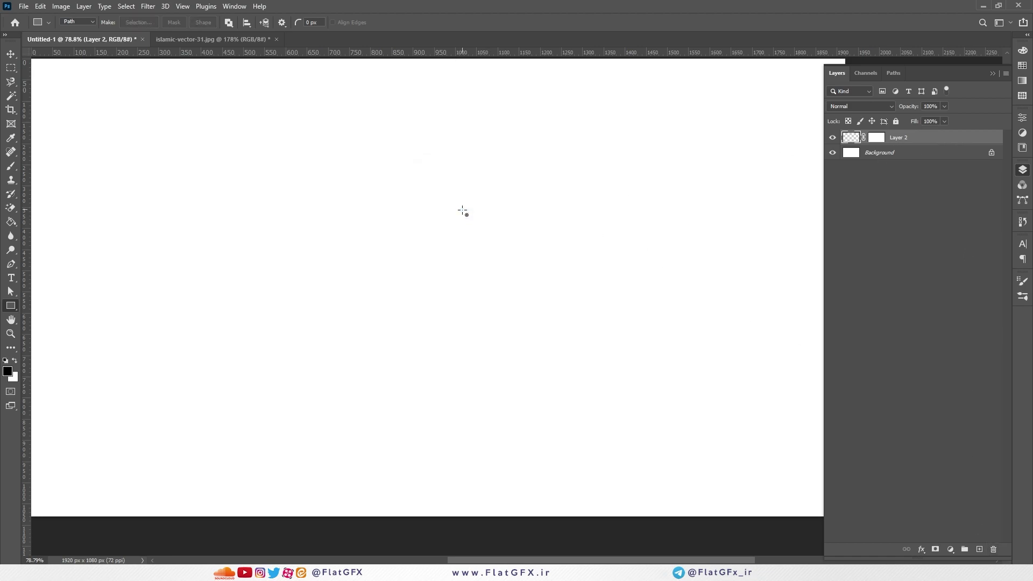
click(461, 210)
key(Escape)
click(993, 549)
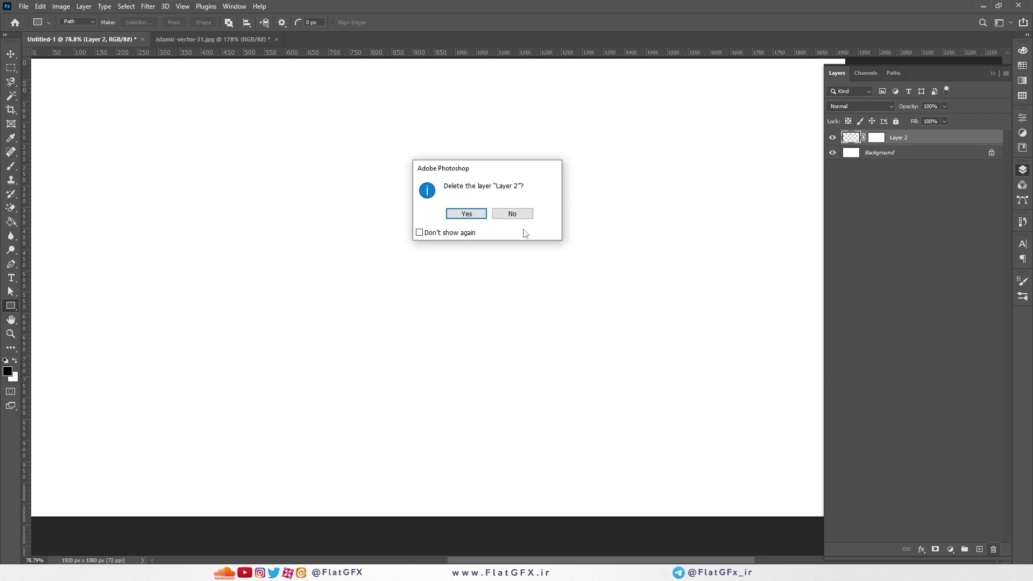
click(464, 214)
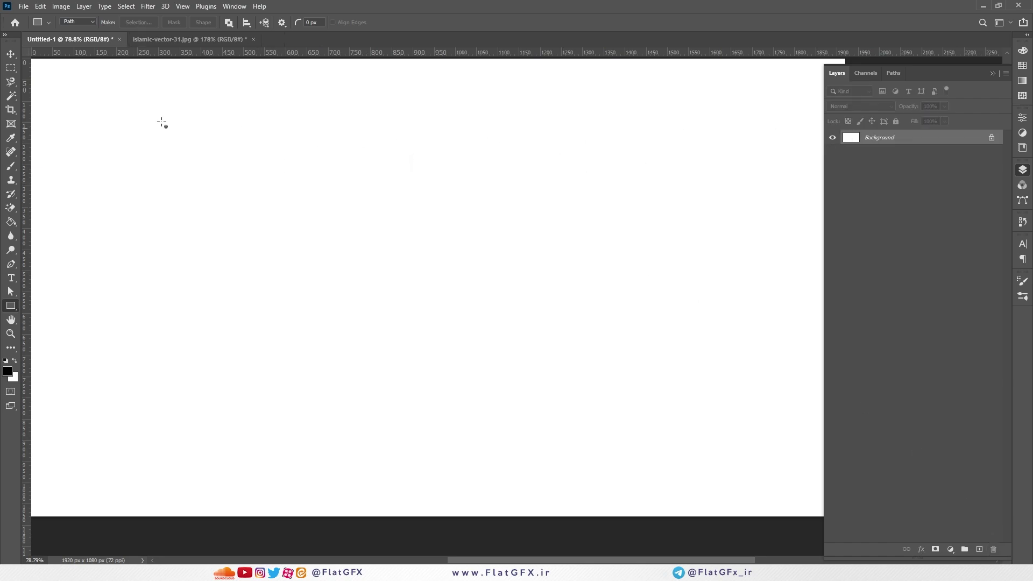
- Draw a closed six-point polygon path with straight sides in the canvas's upper middle using the Pen tool
click(11, 264)
click(297, 113)
click(571, 140)
click(599, 282)
click(405, 343)
click(270, 281)
click(269, 164)
click(298, 113)
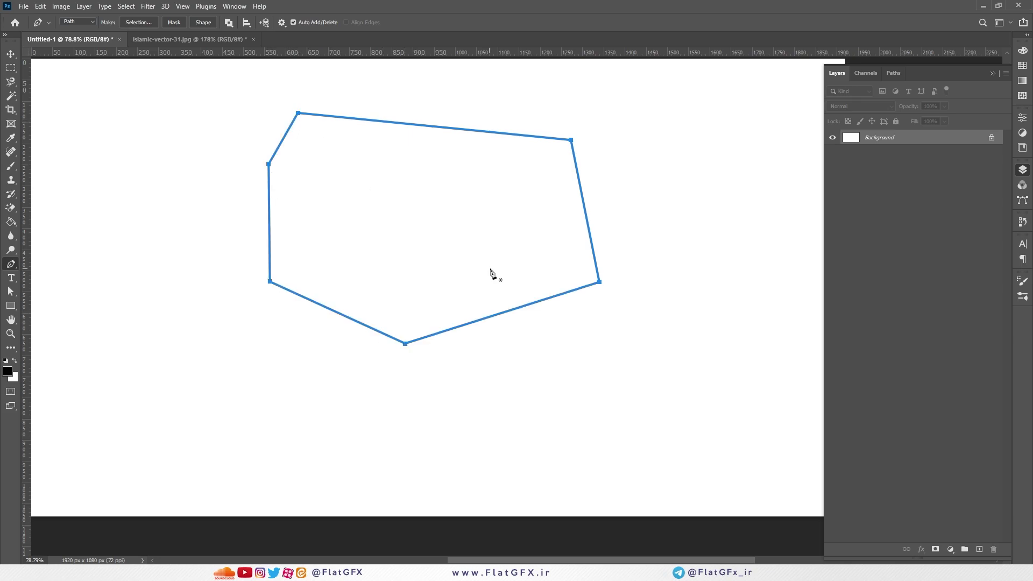
- Create a vector mask on the background layer from the polygon path, and reposition the mask path on the canvas
right_click(403, 124)
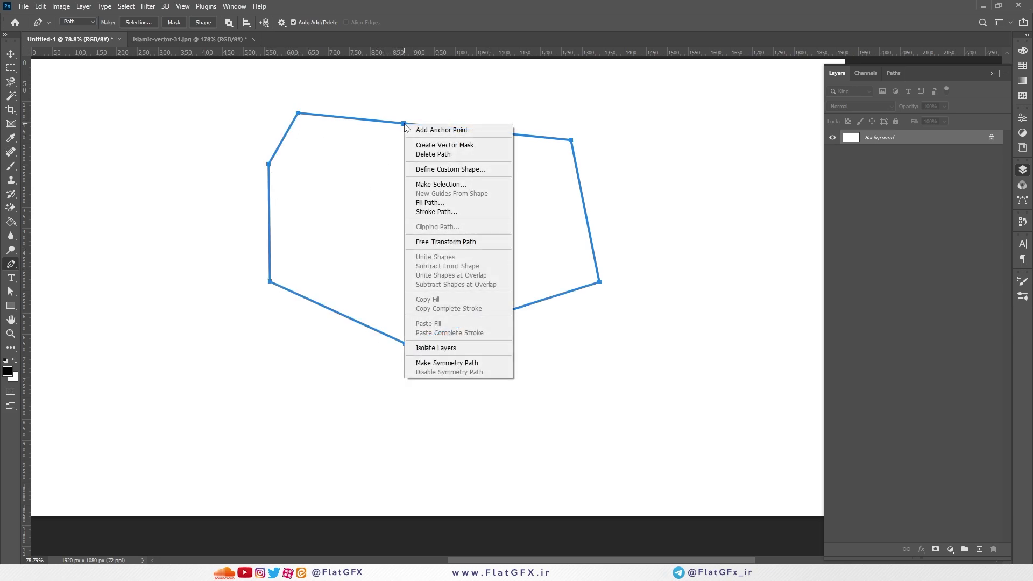
click(480, 148)
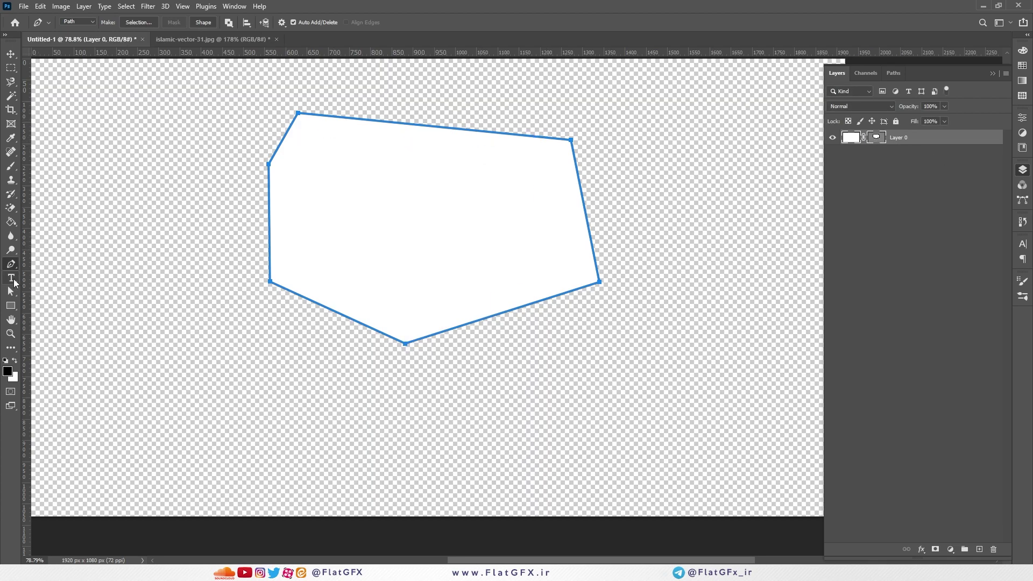
right_click(13, 264)
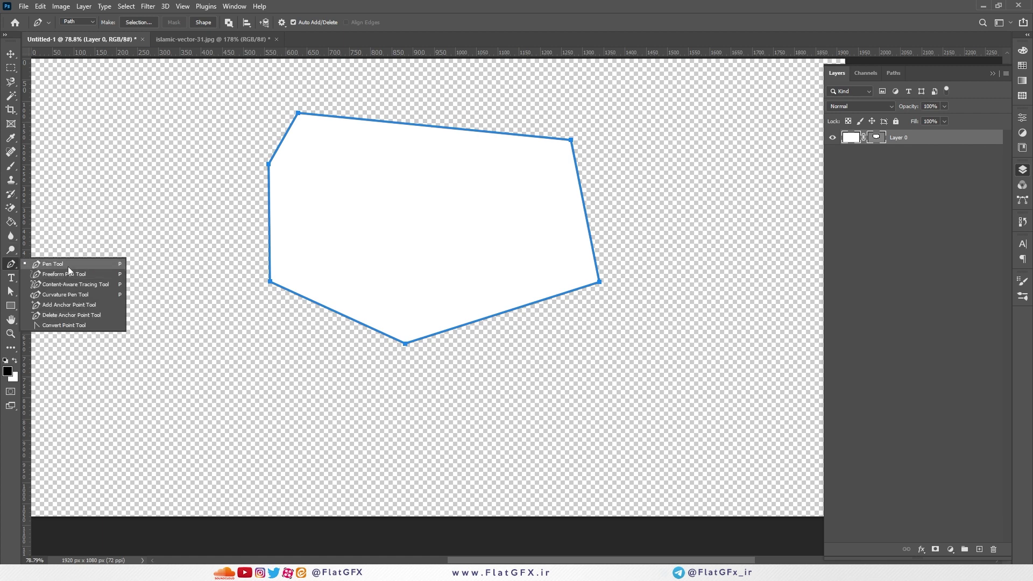
click(68, 267)
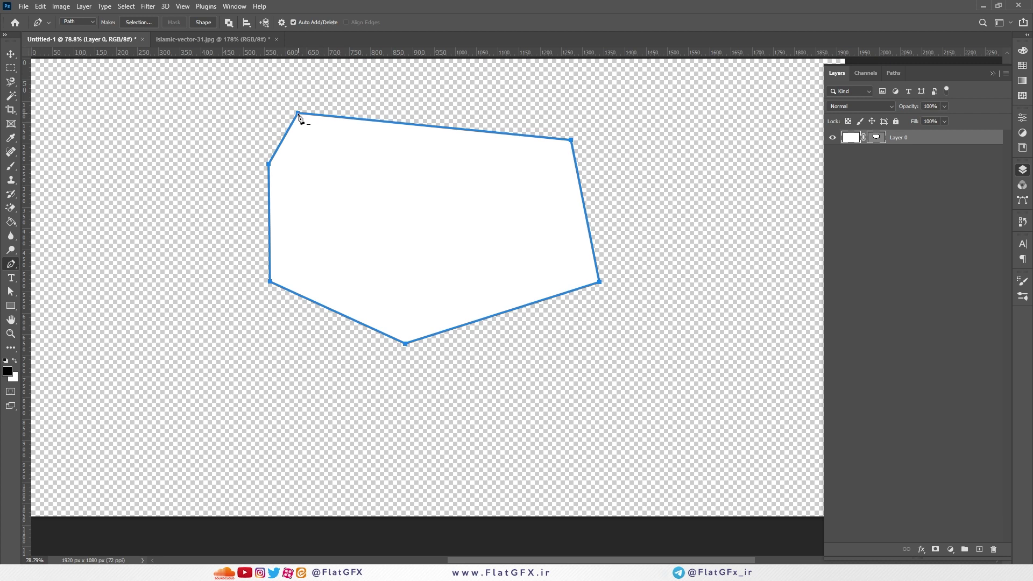
drag(300, 116, 376, 118)
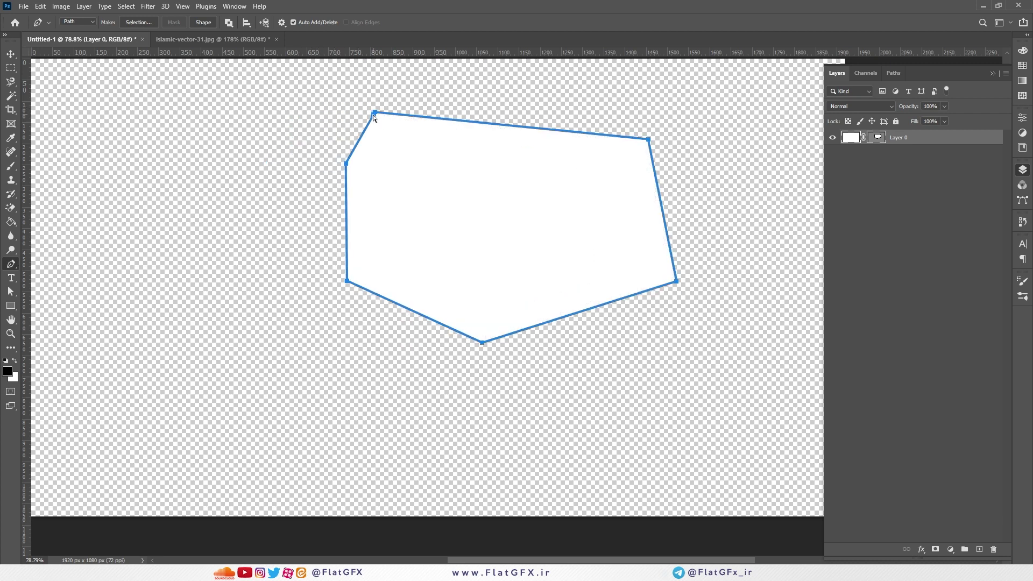
right_click(13, 264)
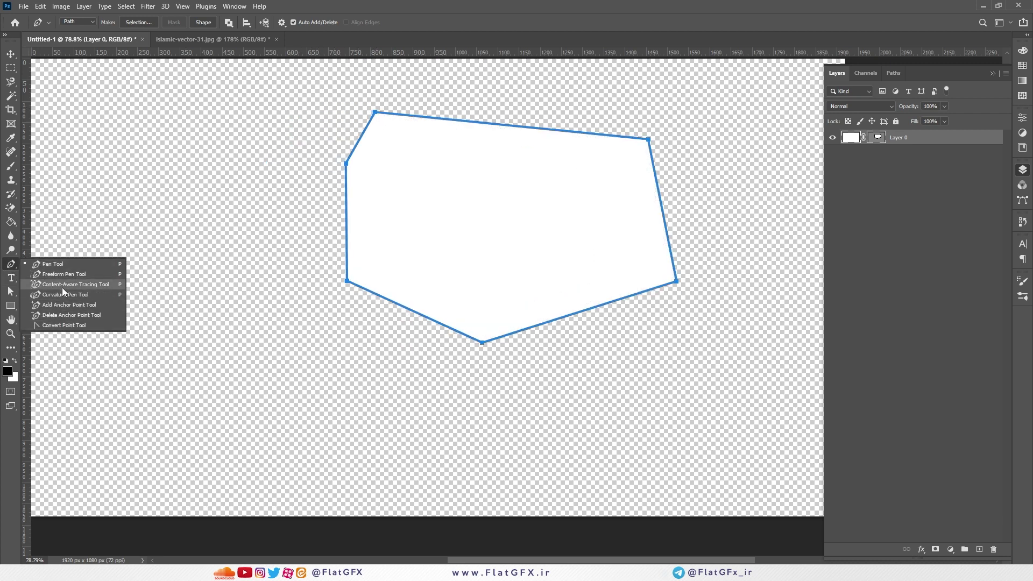
click(62, 303)
drag(376, 113, 298, 182)
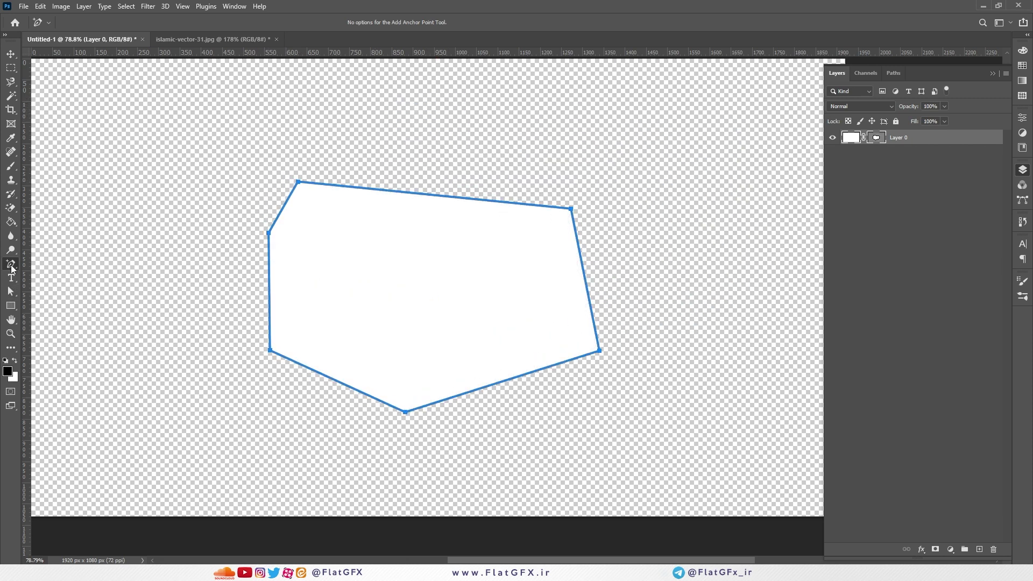
- Reshape the vector mask with the Direct Selection tool by moving its upper-left anchor point toward the middle of the top edge
click(11, 291)
right_click(11, 292)
click(59, 291)
drag(300, 184, 451, 169)
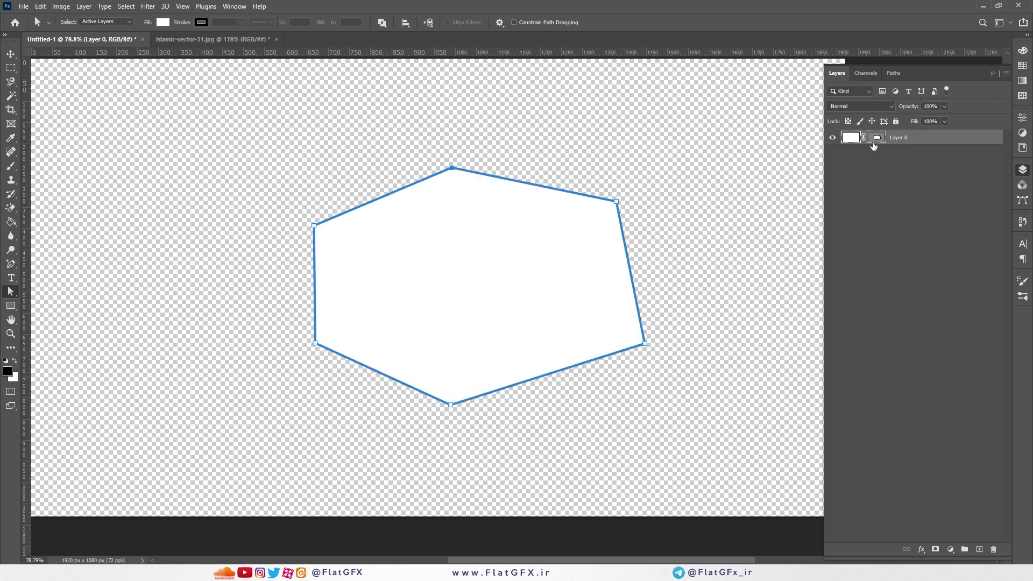
- Undo the vector mask's path edits and its creation, going back to the plain polygon path on the background
key(ctrl+z)
drag(438, 176, 341, 192)
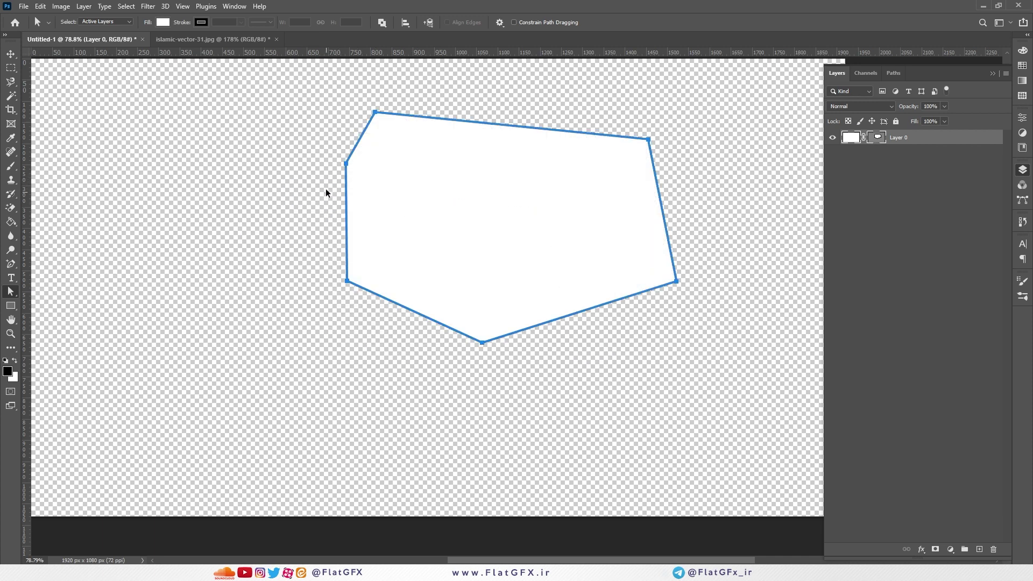
key(ctrl+z)
key(ctrl+z)
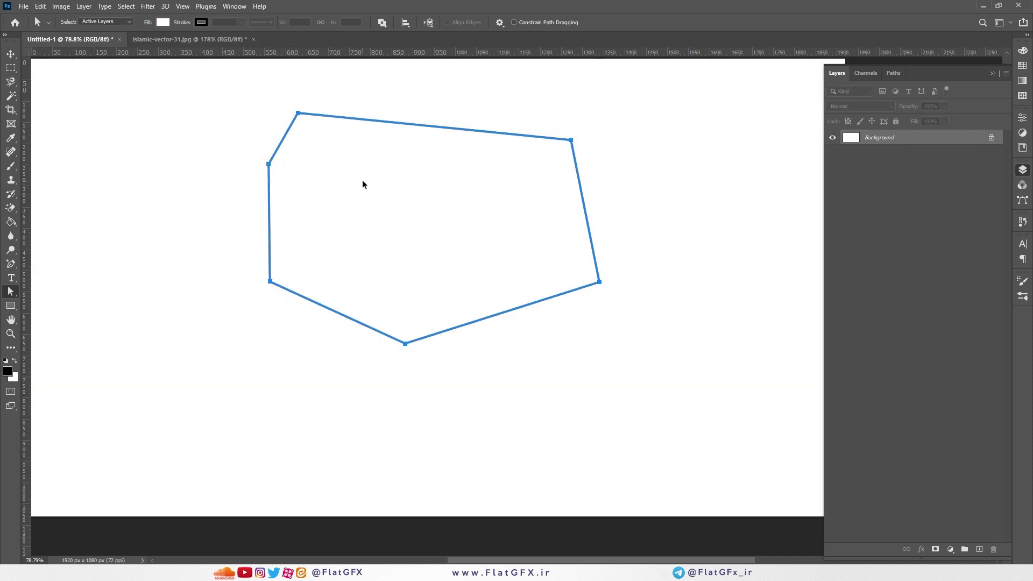
- Add two anchor points along the polygon path's top edge and bend the edge into a slight curve
right_click(352, 129)
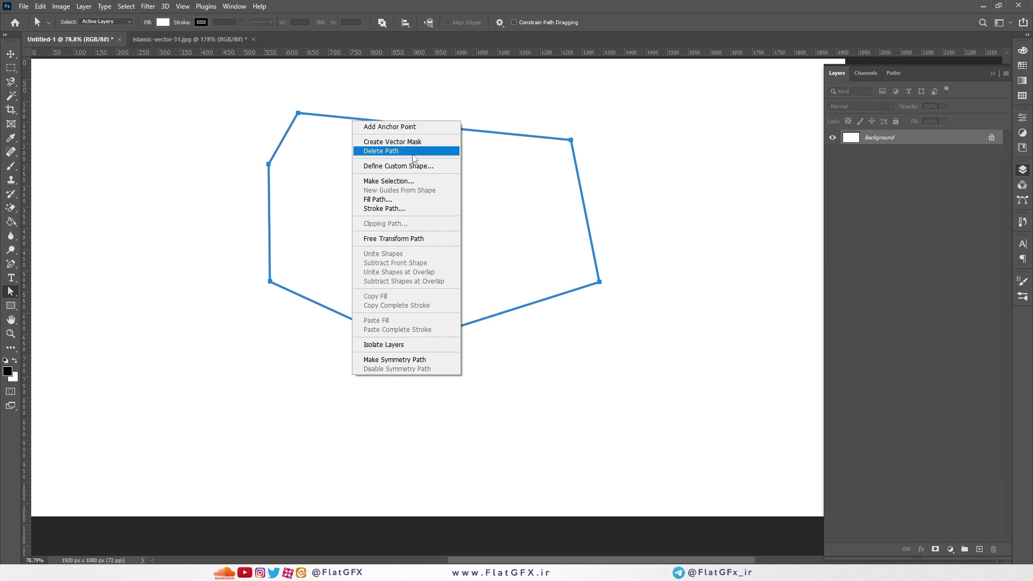
click(428, 127)
mouse_move(321, 115)
mouse_down()
mouse_move(337, 97)
mouse_move(331, 120)
mouse_up()
right_click(475, 127)
click(482, 129)
right_click(475, 127)
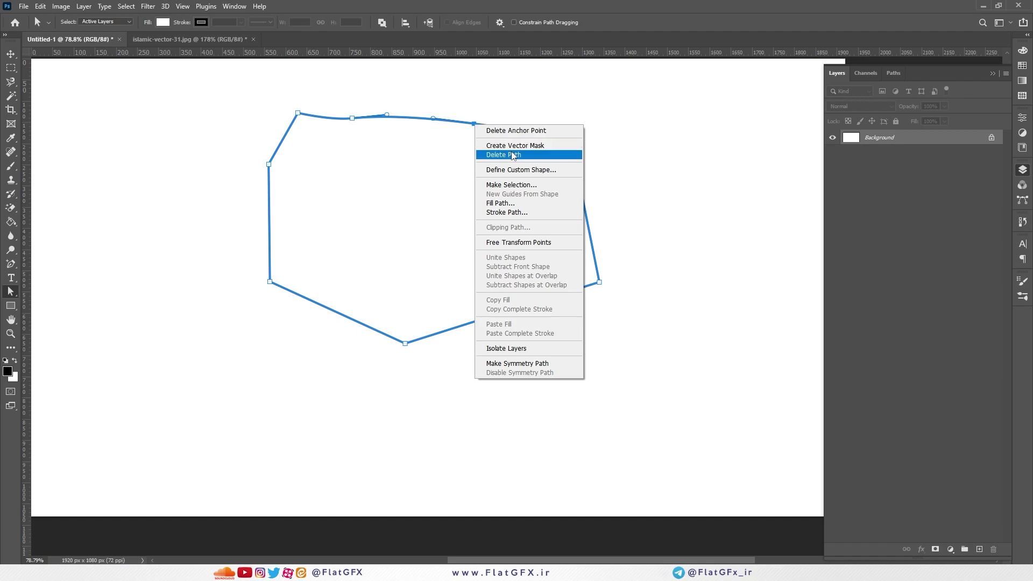
click(624, 77)
- Add an anchor point near the upper end of the polygon's right edge, and delete that point again
right_click(572, 164)
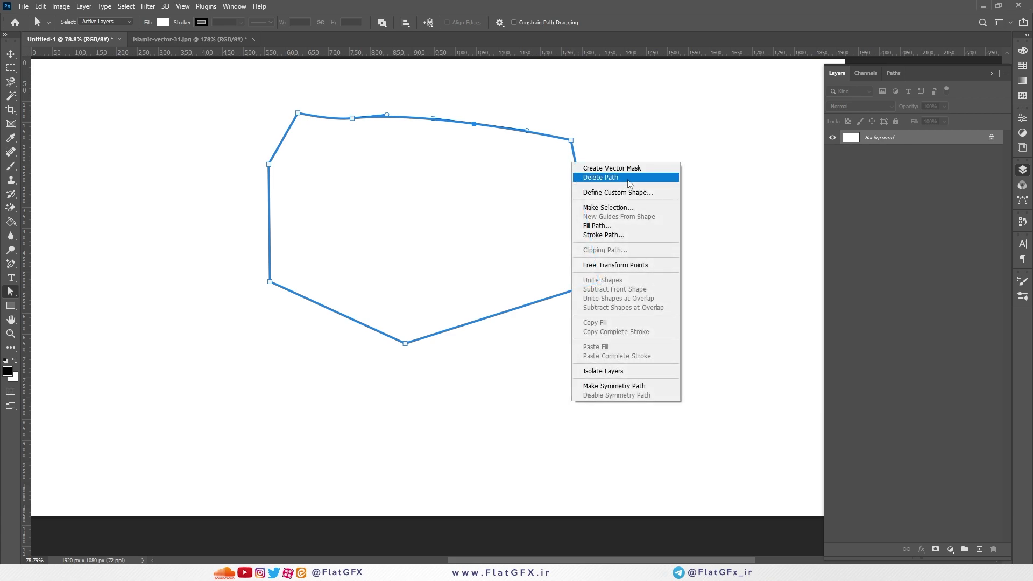
click(575, 160)
right_click(575, 160)
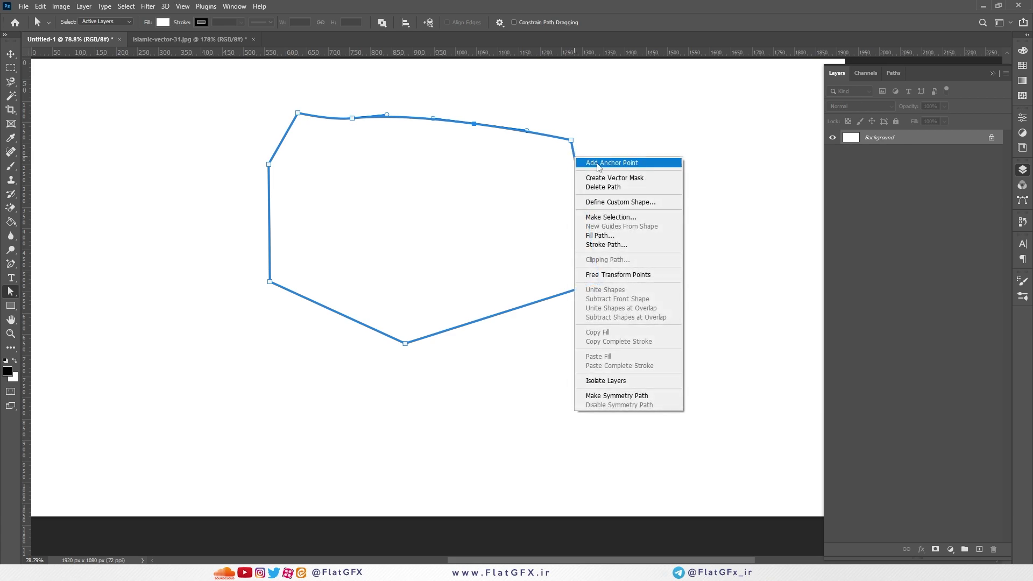
click(636, 163)
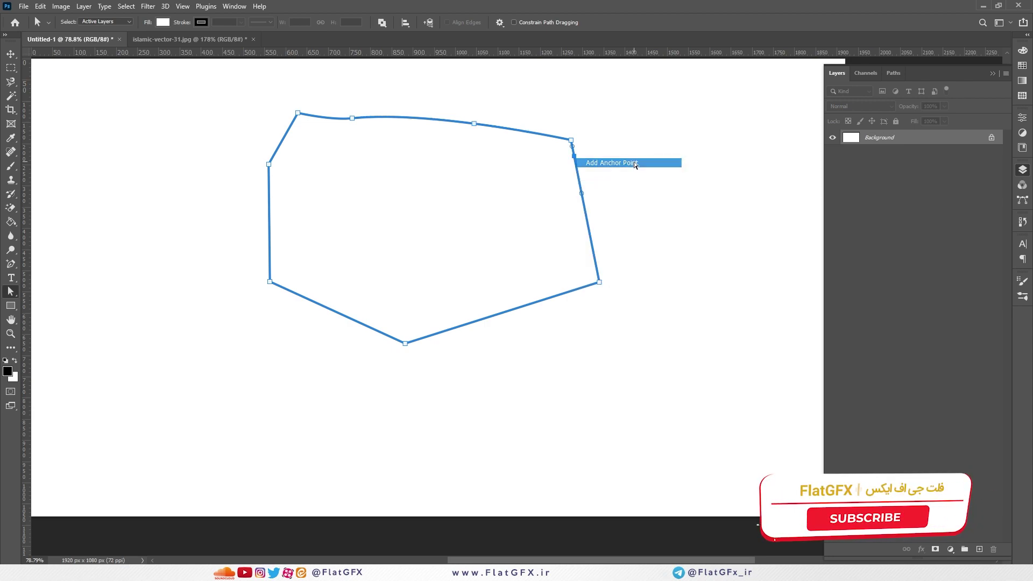
right_click(574, 154)
click(613, 164)
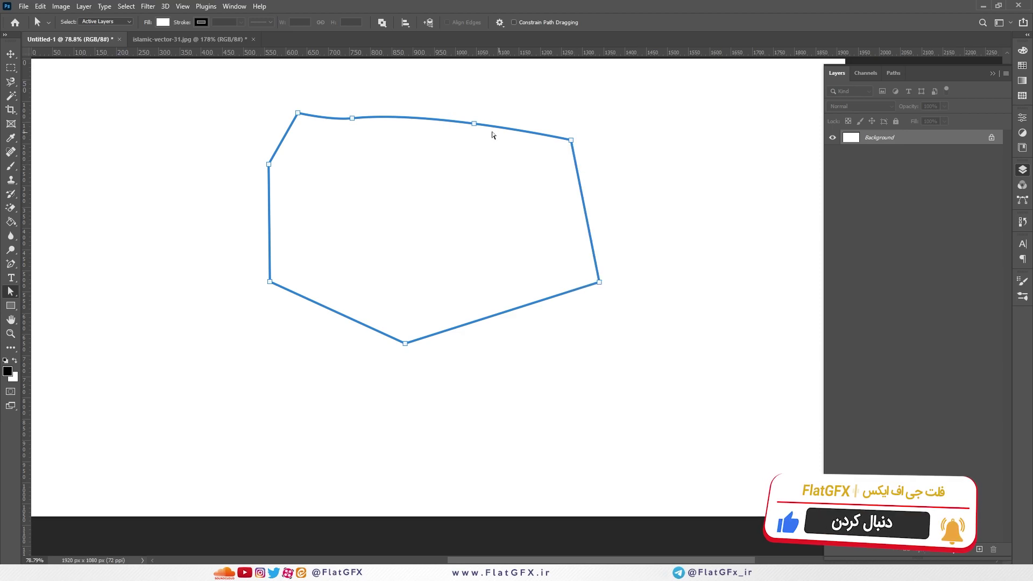
- Delete the two extra anchor points from the polygon's top edge, and open the path's options on that edge
right_click(474, 124)
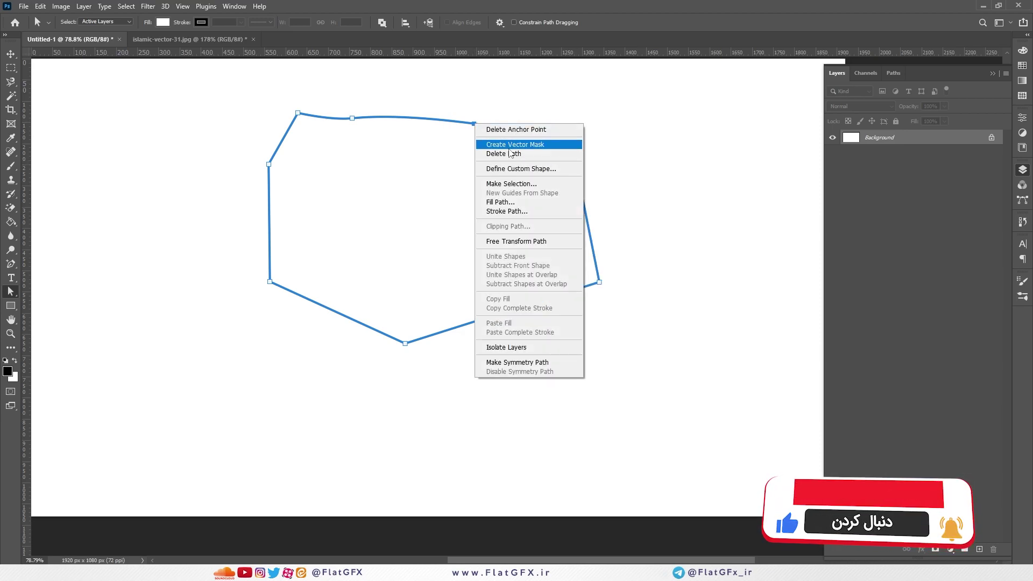
click(511, 129)
right_click(352, 118)
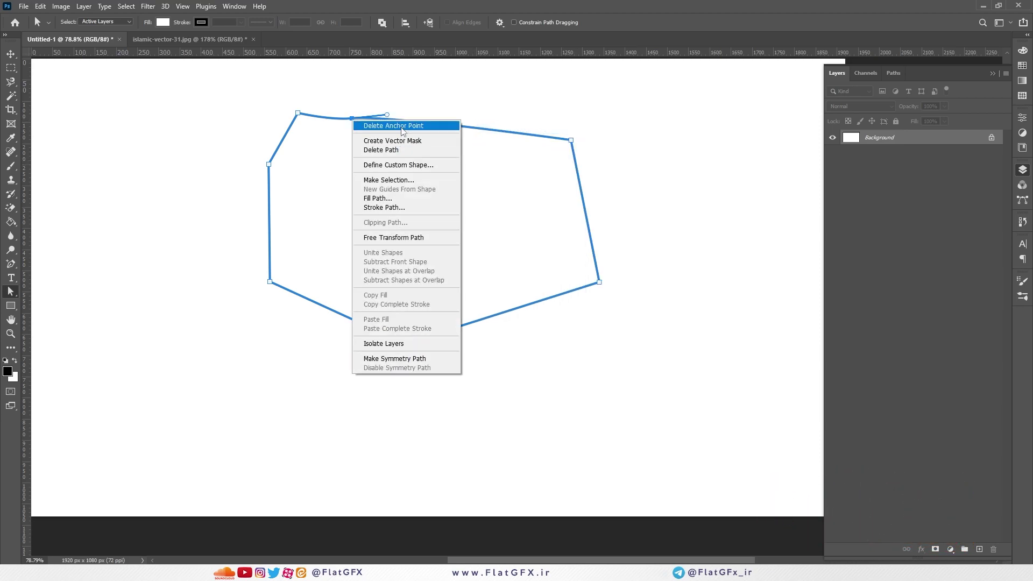
click(401, 127)
right_click(432, 129)
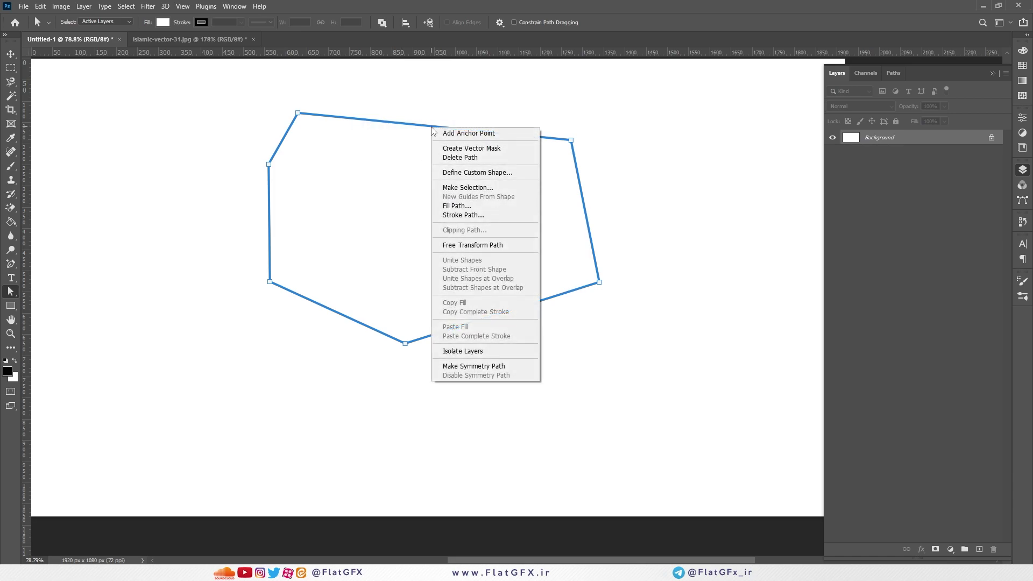
- View the Define Custom Shape and Make Selection settings for the polygon path, leaving both without applying
click(476, 173)
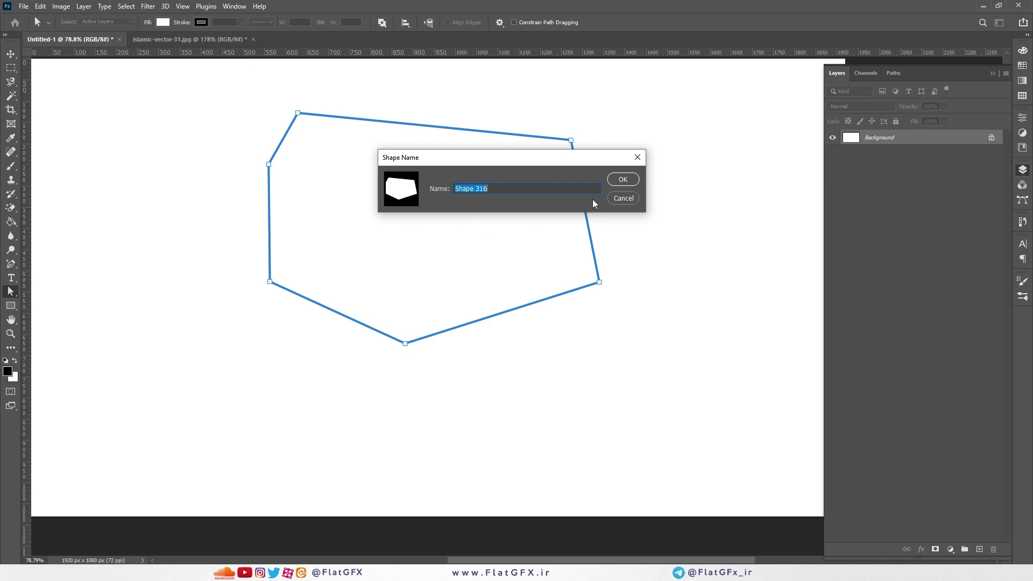
click(623, 198)
right_click(462, 132)
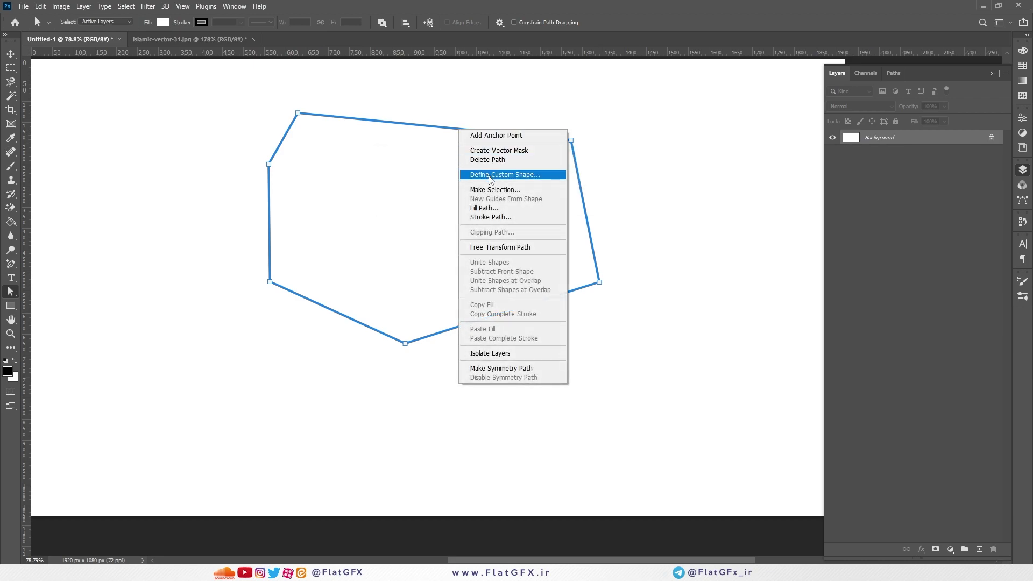
click(495, 189)
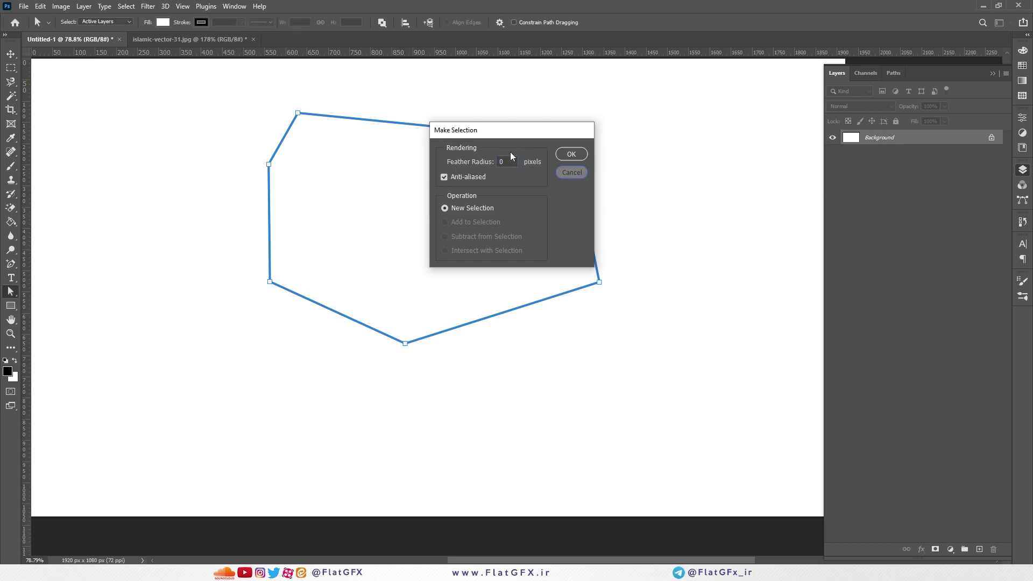
key(Escape)
- Fill the polygon path with the foreground color at 100% opacity on the background, and undo the fill
right_click(434, 130)
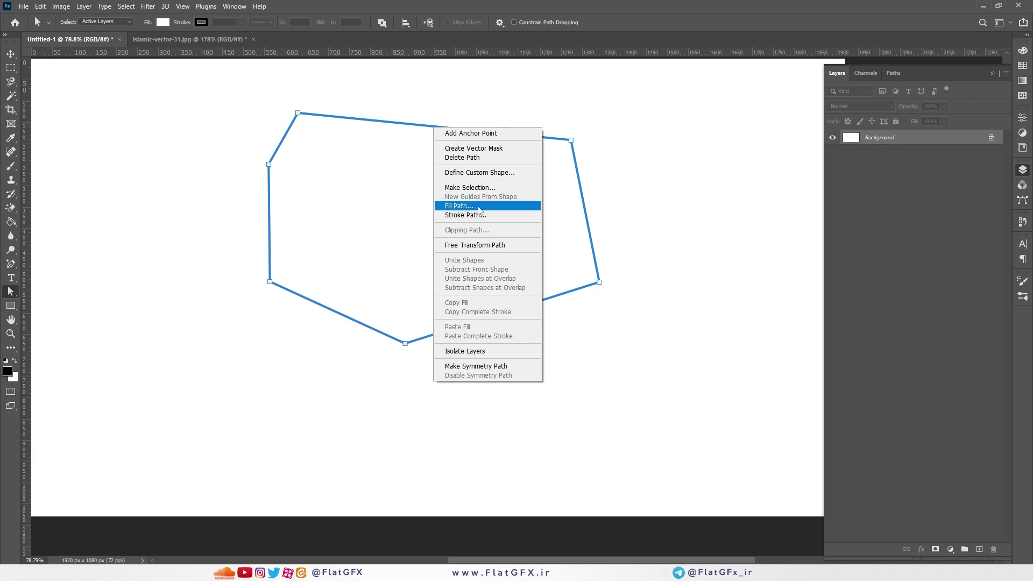
click(479, 206)
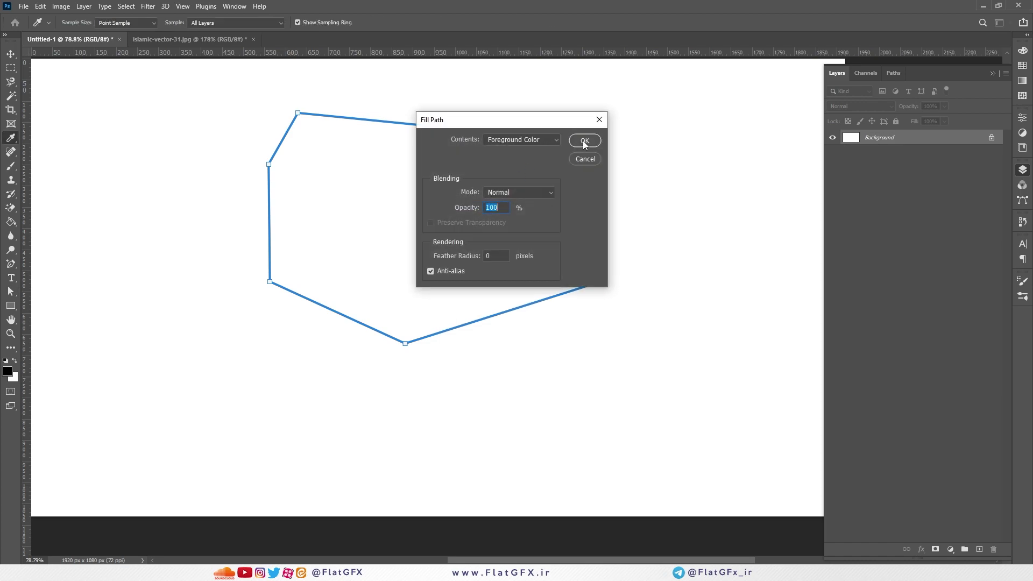
click(584, 141)
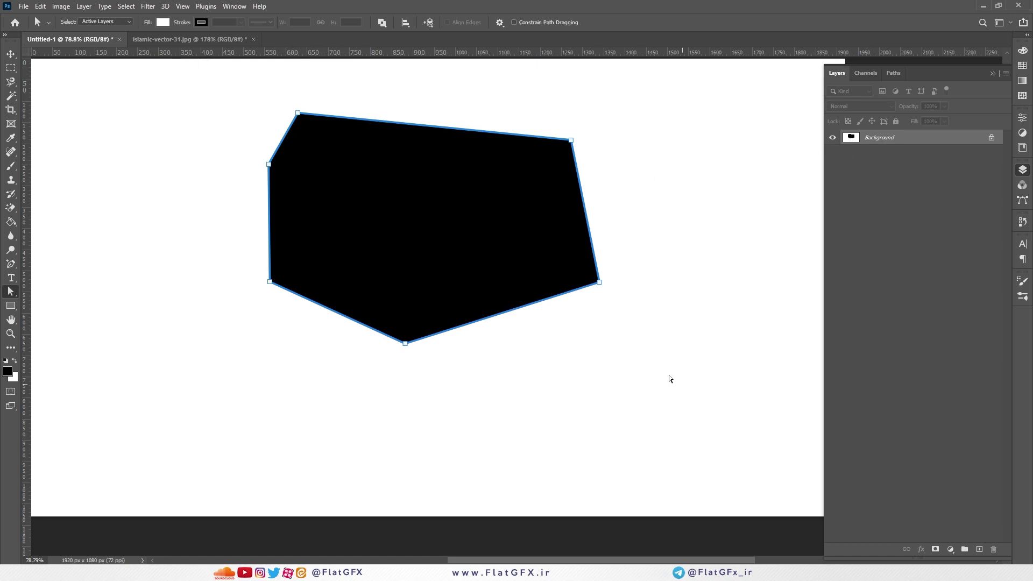
key(ctrl+z)
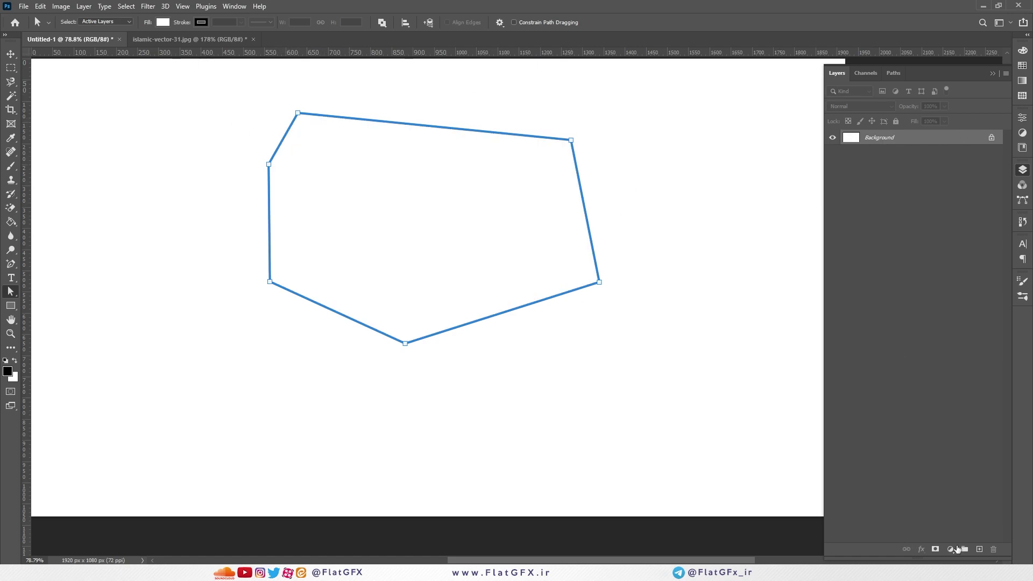
- Add a new empty layer and view the Fill Path content choices for the polygon, without applying a fill
click(980, 549)
right_click(454, 130)
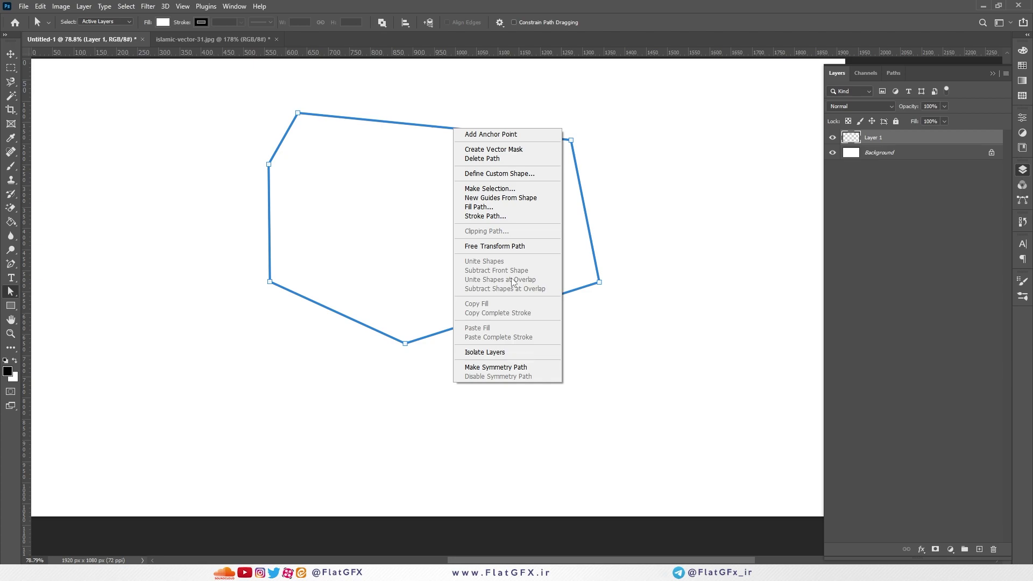
click(511, 207)
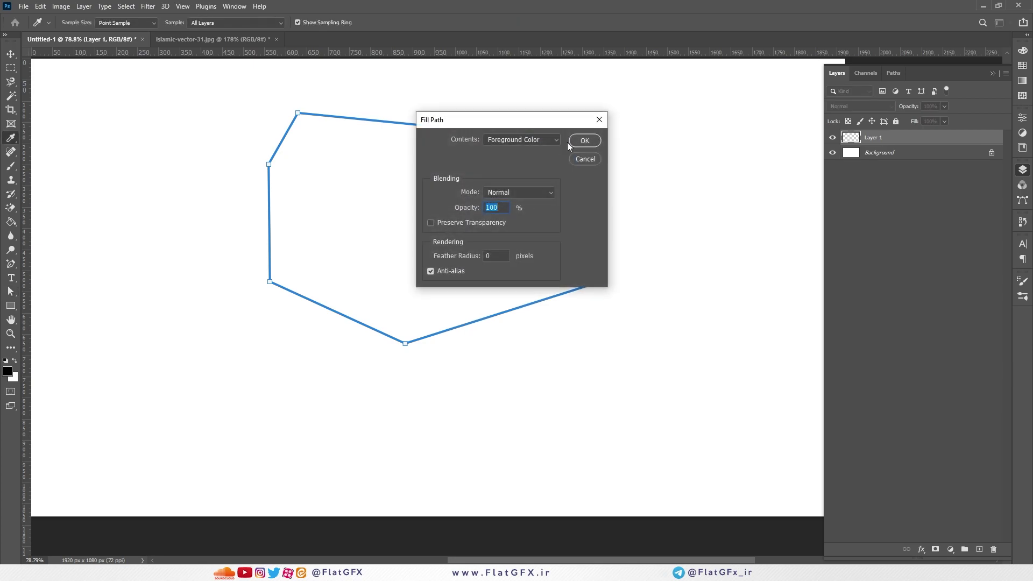
click(524, 140)
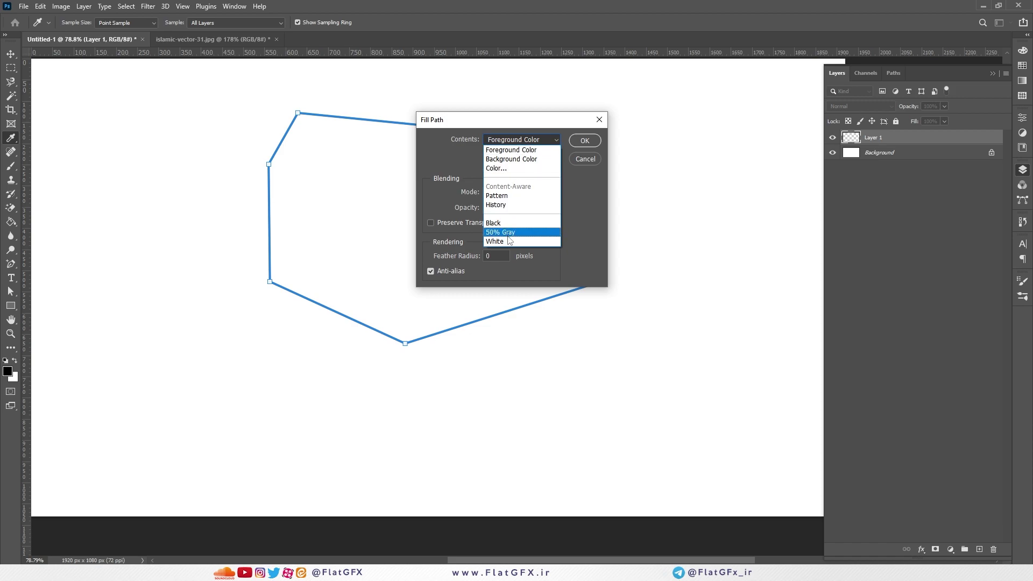
click(459, 212)
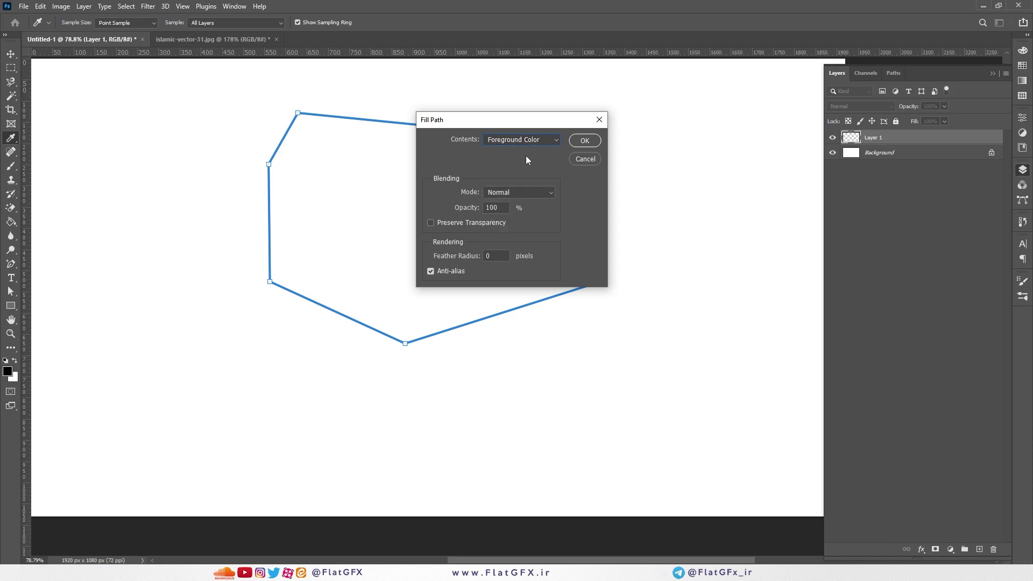
click(582, 160)
- View the Stroke Path settings for the polygon, cancel them, and check the document's path list
right_click(479, 134)
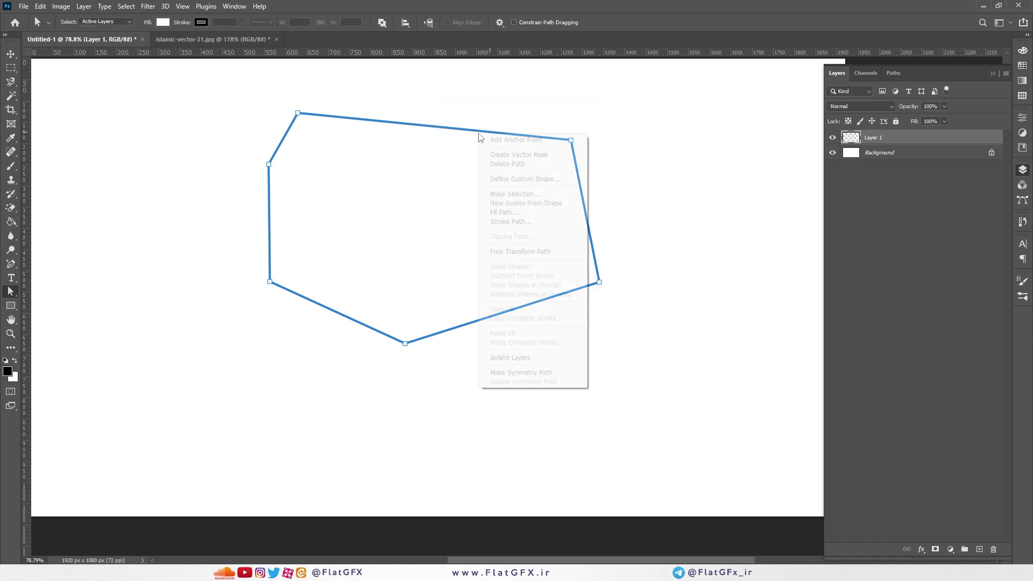
click(521, 222)
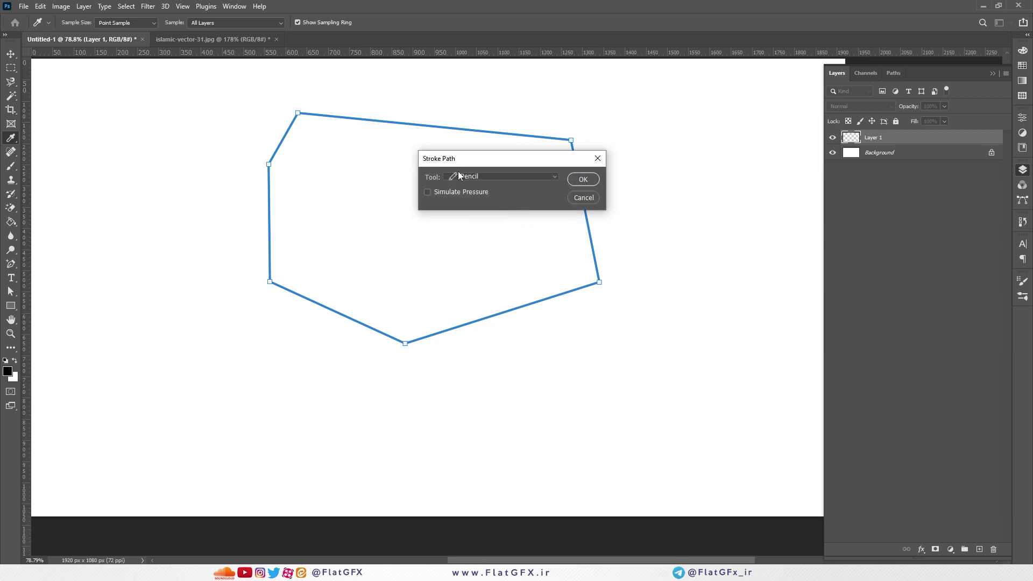
click(582, 198)
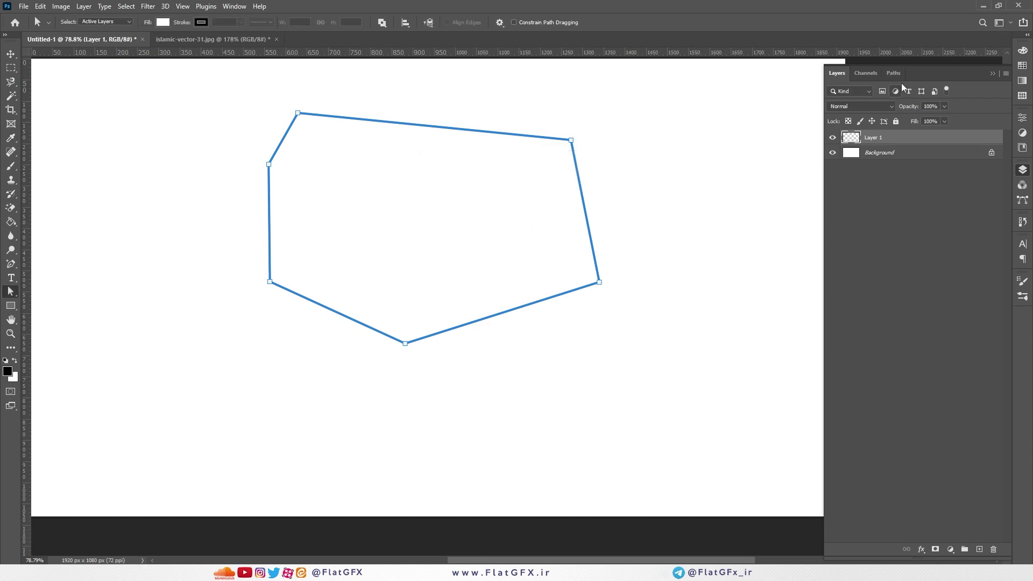
click(899, 78)
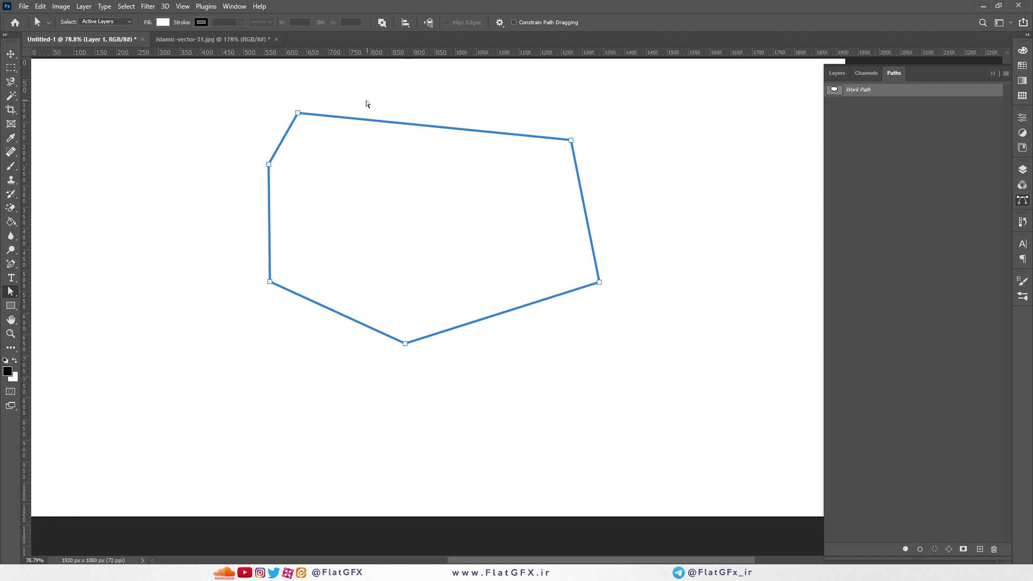
click(837, 74)
click(949, 141)
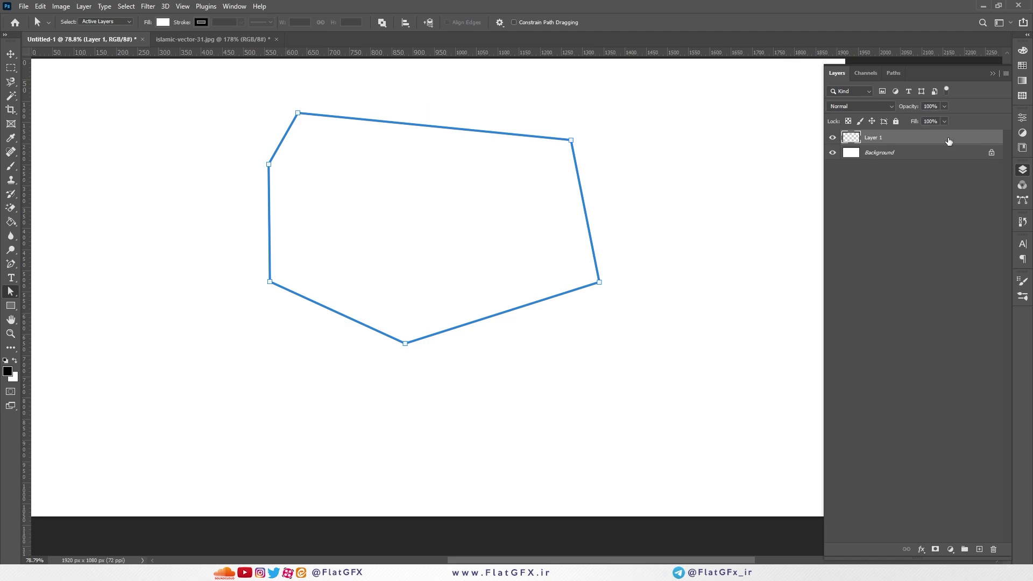
key(Delete)
key(ctrl+z)
- Set up the Brush with a flattened tip angled at -119° and a size of 130 px
click(11, 166)
right_click(424, 225)
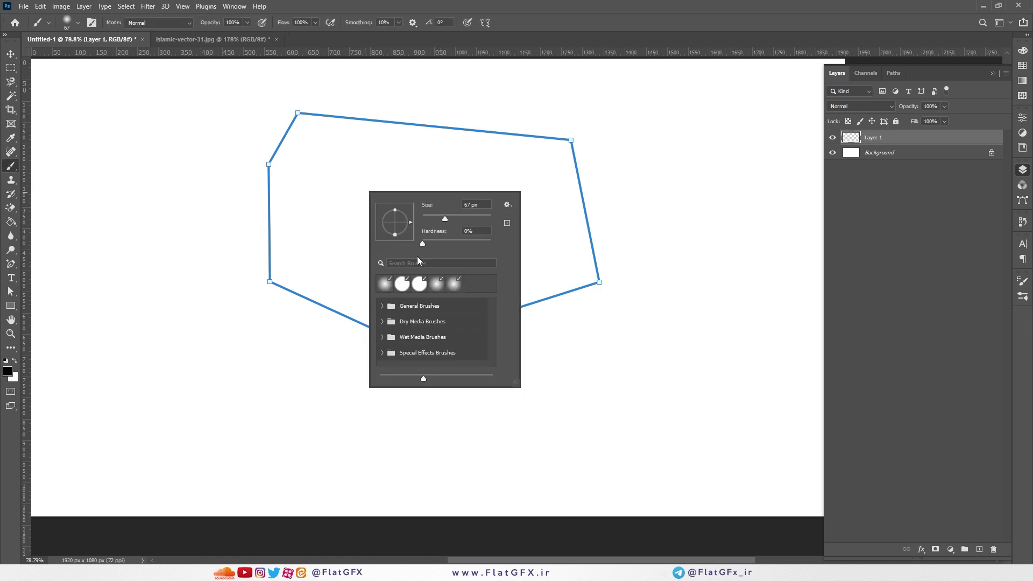
drag(409, 219, 443, 218)
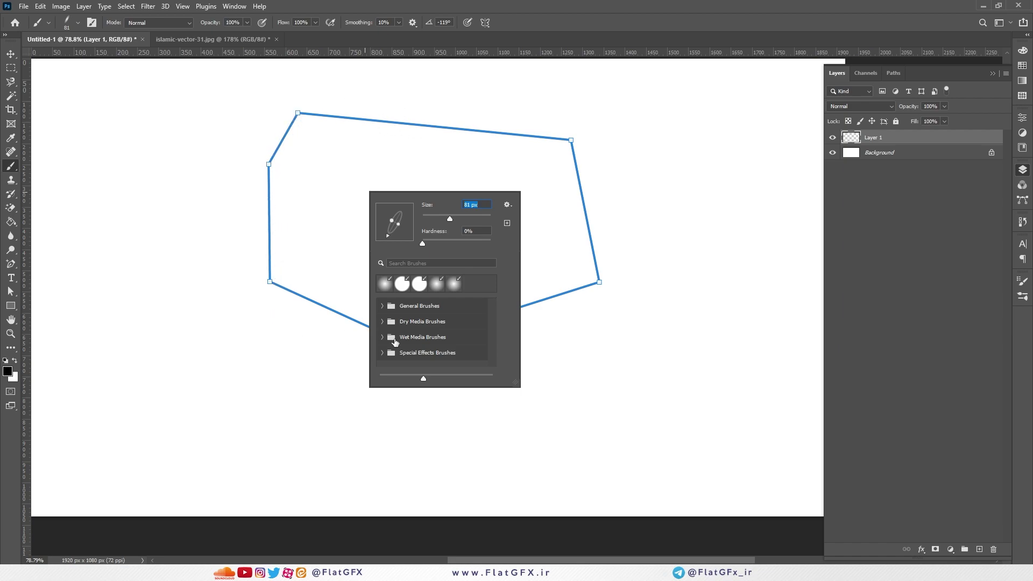
drag(461, 217, 462, 218)
right_click(418, 123)
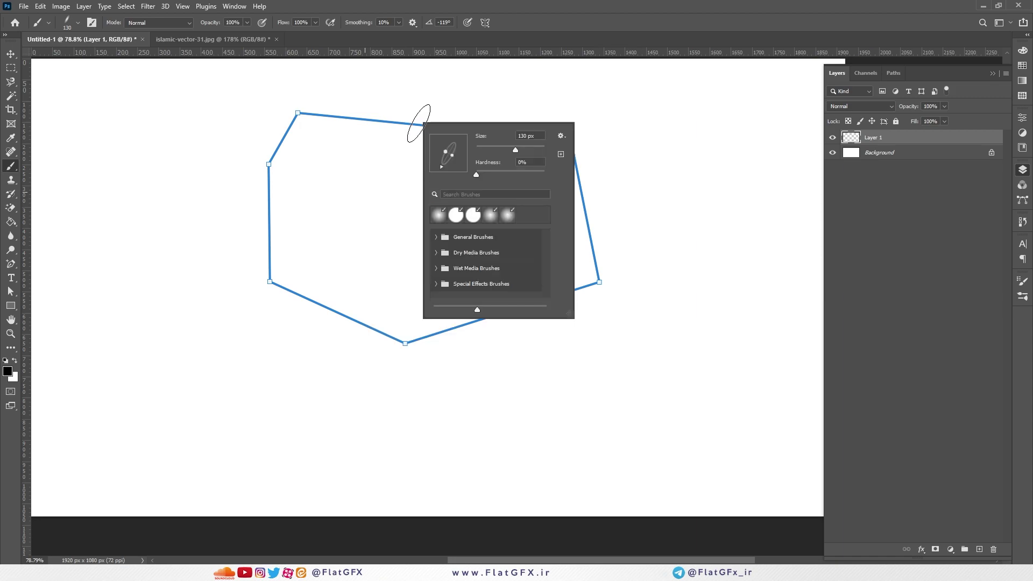
key(Escape)
- Stroke the polygon path on Layer 1 with the Brush, leaving Simulate Pressure off
drag(11, 263, 37, 266)
right_click(432, 126)
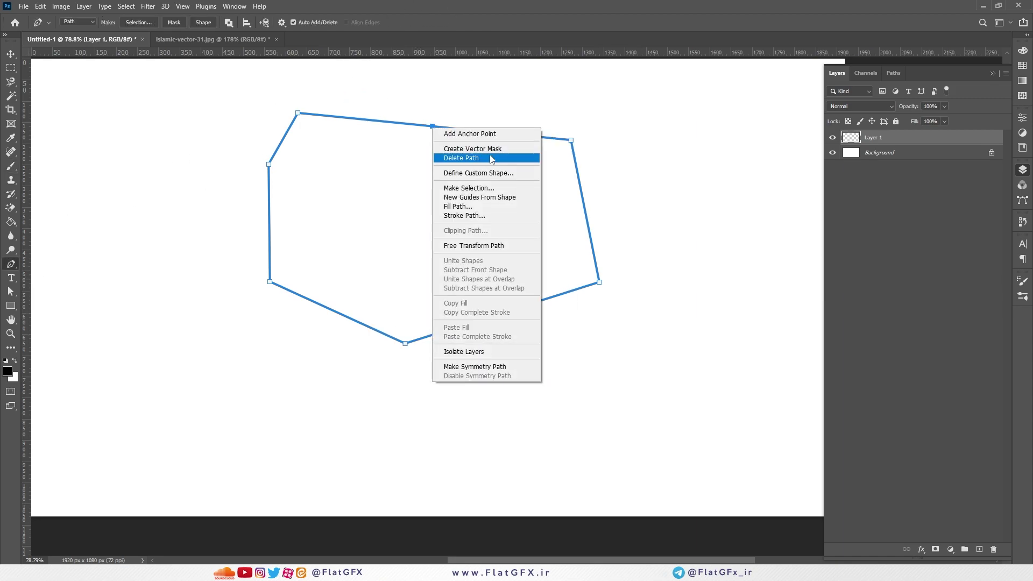
click(490, 217)
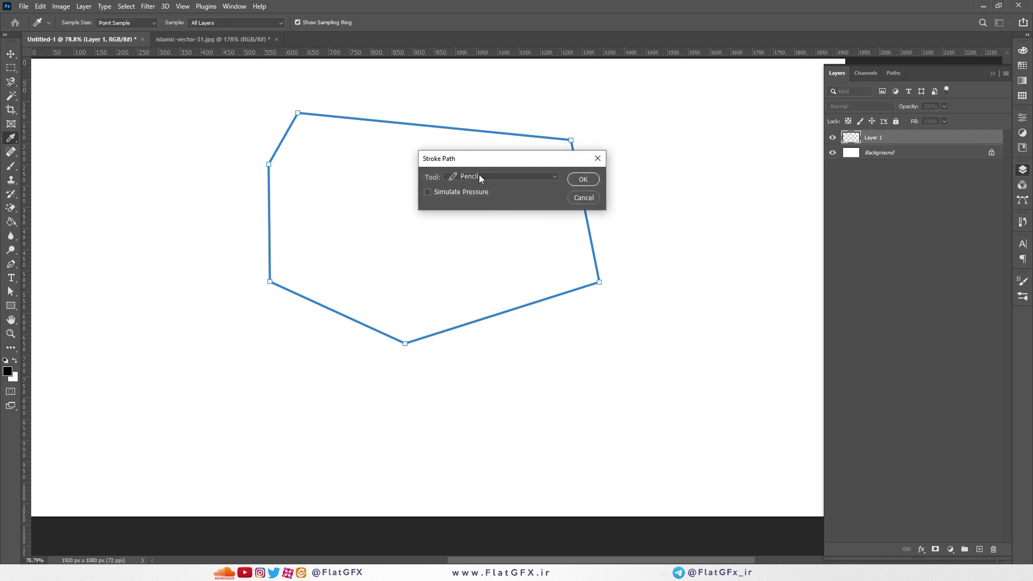
click(479, 176)
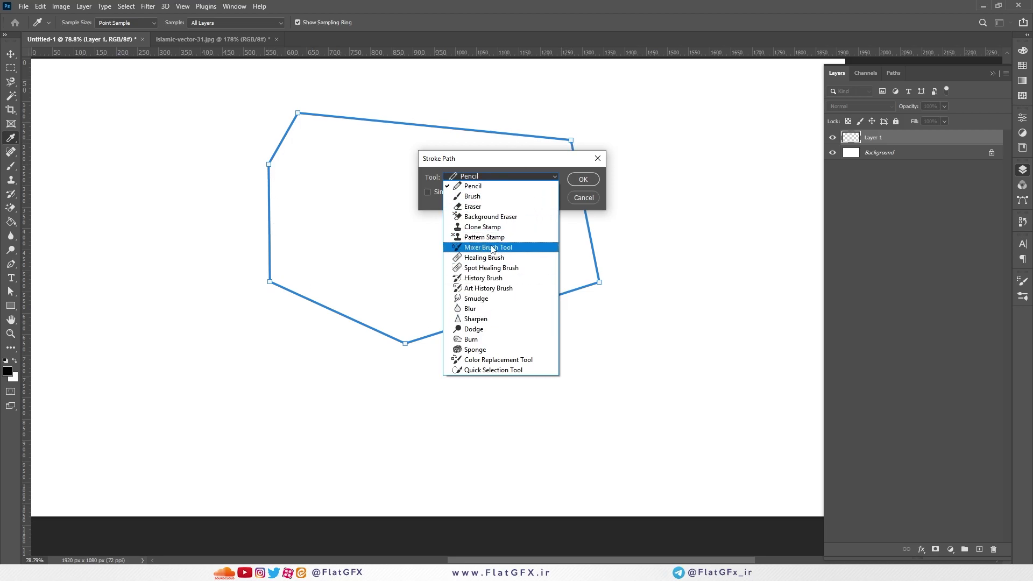
key(Escape)
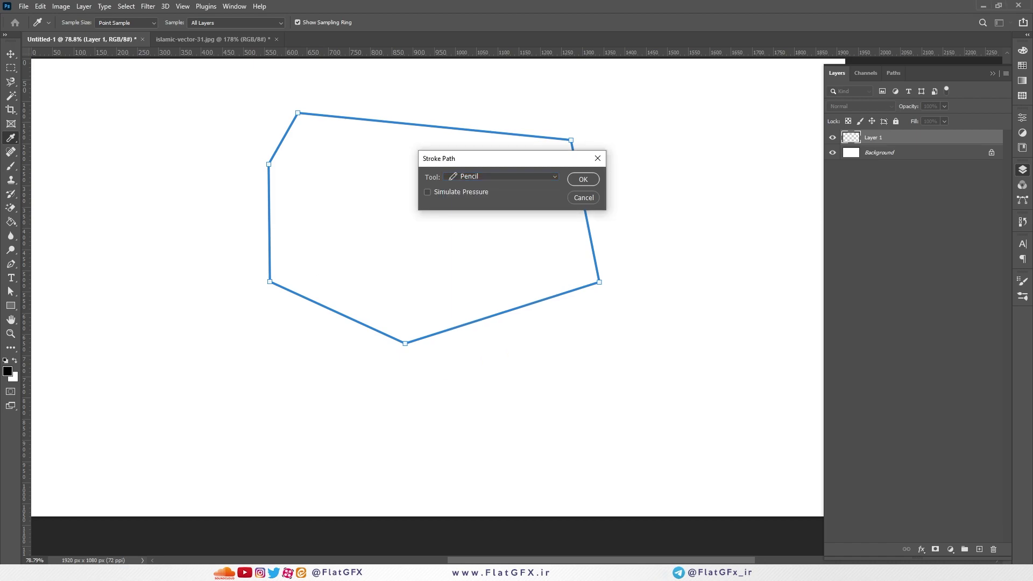
click(497, 176)
click(486, 201)
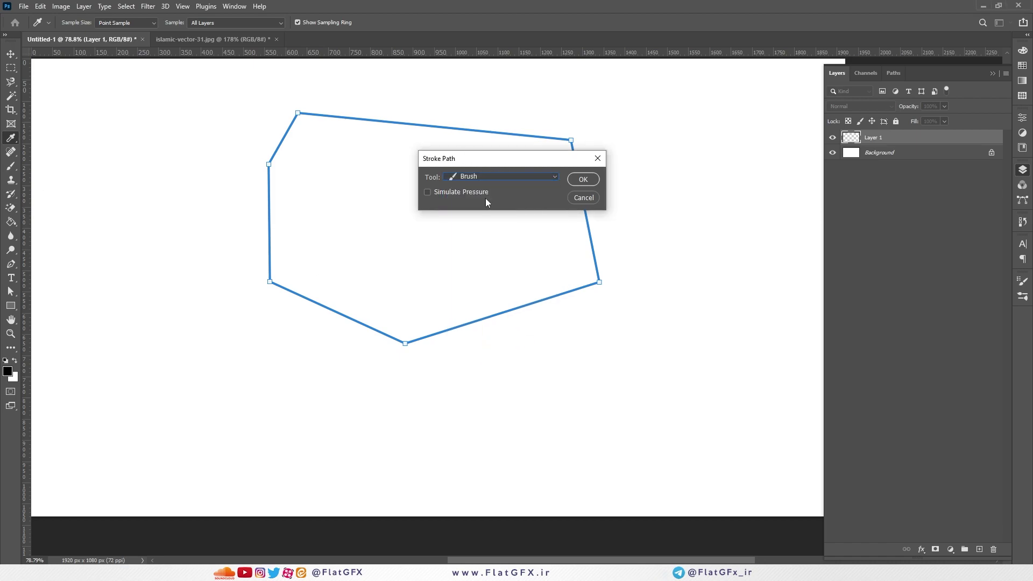
click(583, 180)
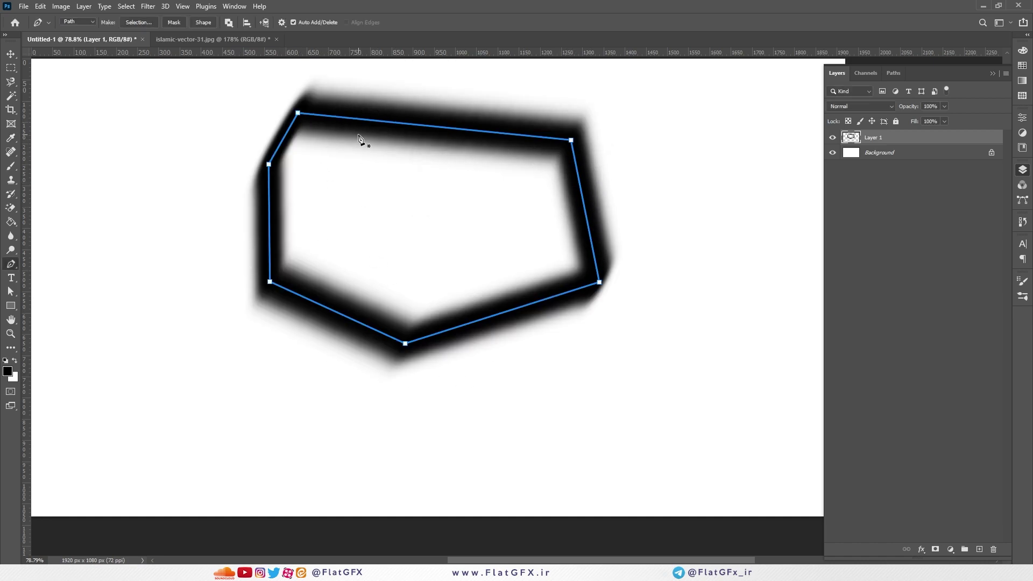
- Switch to the Eraser, rotate its brush tip and adjust its size
right_click(17, 205)
click(49, 211)
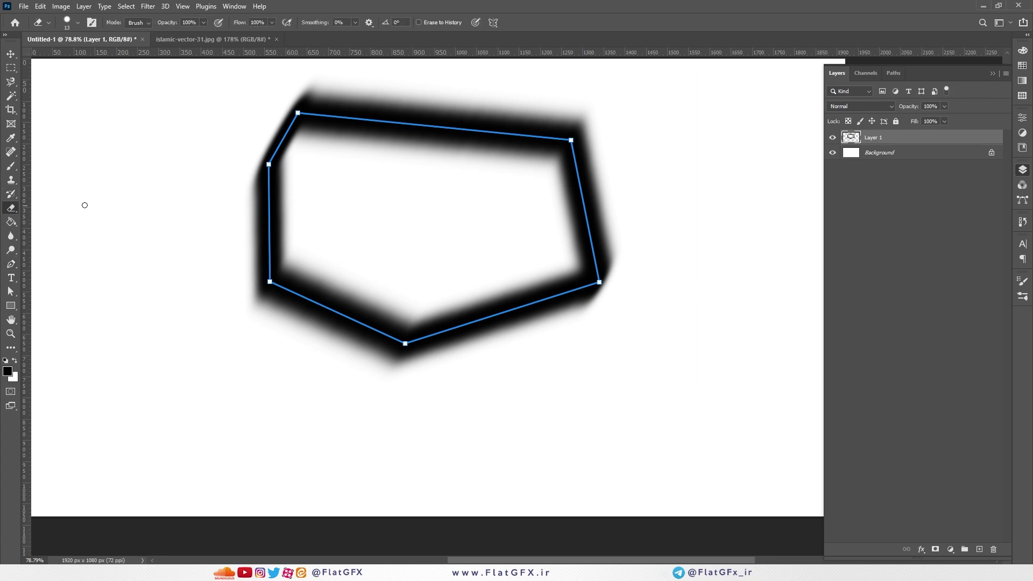
right_click(355, 189)
drag(369, 215, 394, 224)
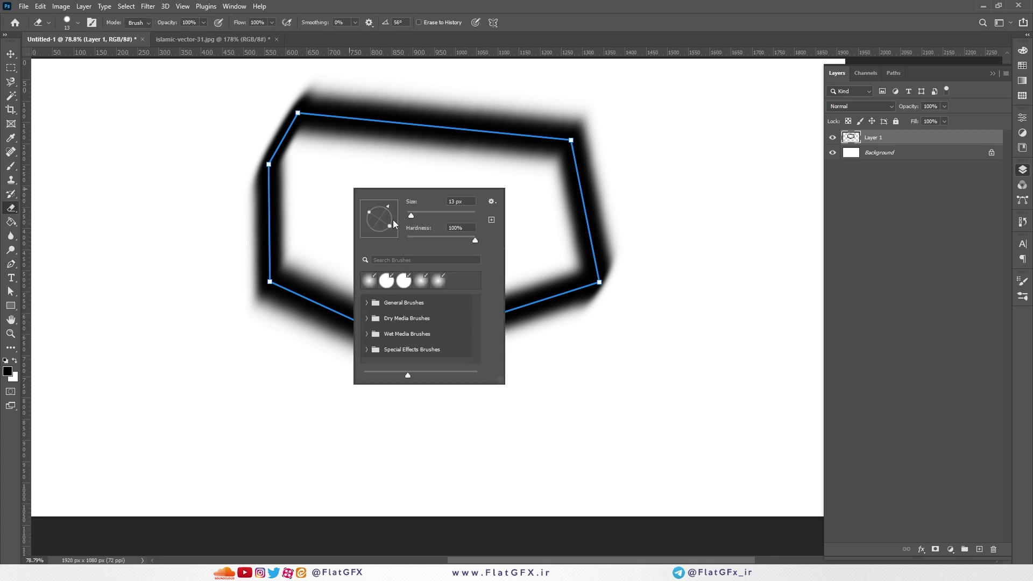
click(413, 217)
right_click(434, 130)
key(Escape)
- Stroke the polygon path on Layer 1 with the Eraser, and hide the path to inspect the stroke
click(10, 264)
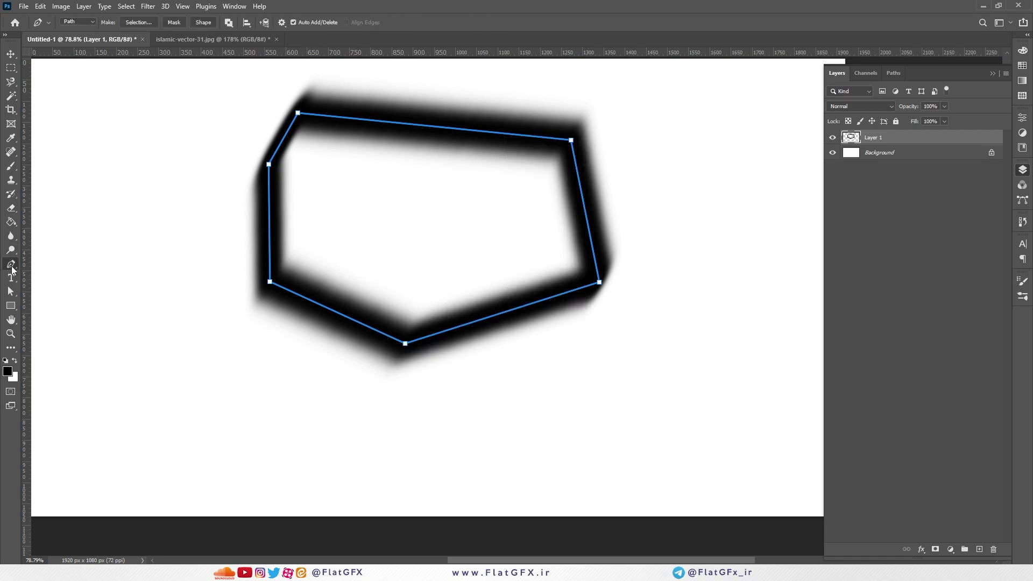
right_click(411, 123)
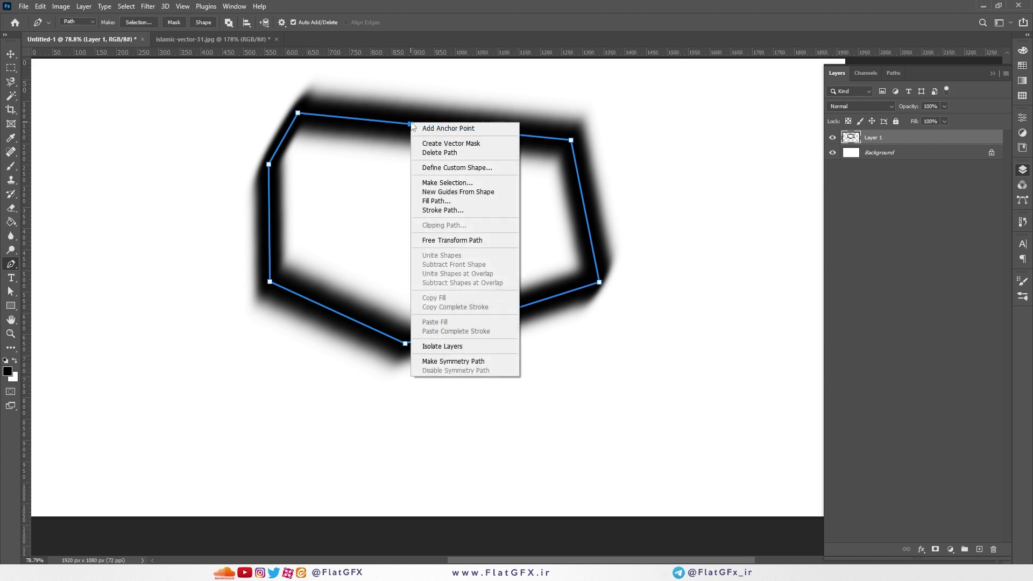
click(464, 211)
click(515, 176)
click(528, 204)
click(583, 179)
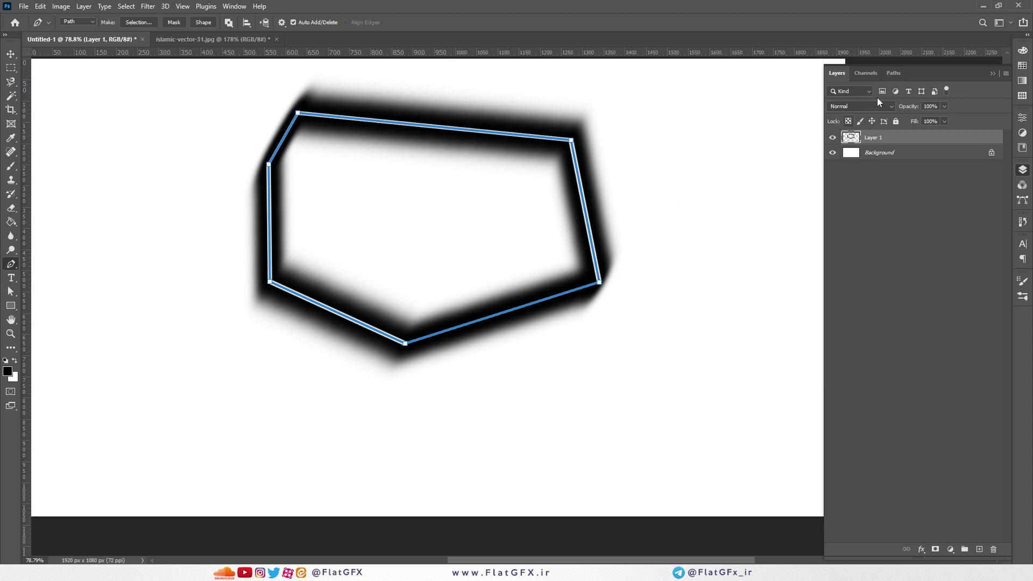
click(893, 73)
click(923, 172)
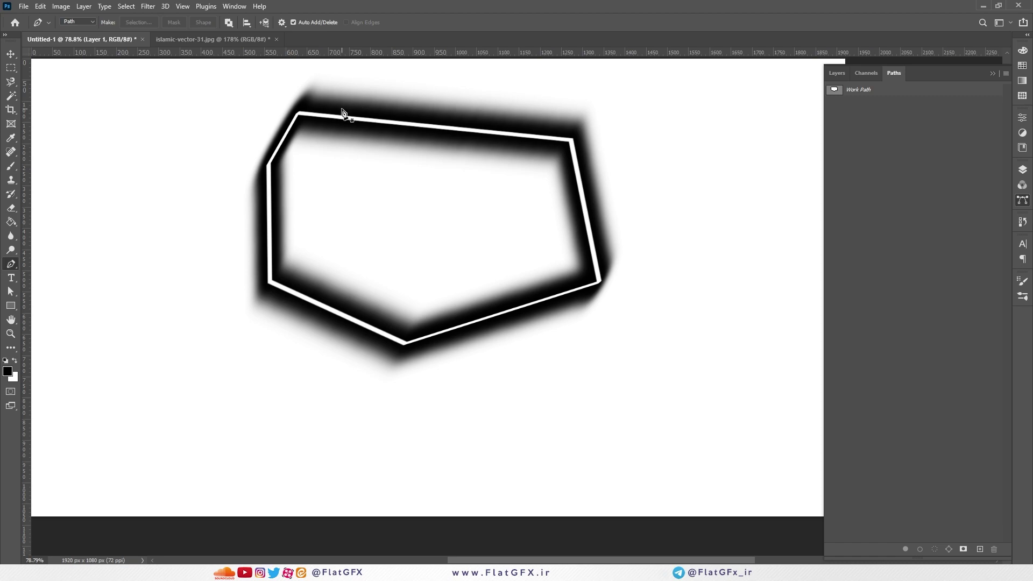
- Show the work path again and stretch it to 118.59% of its width with Free Transform Path
click(934, 92)
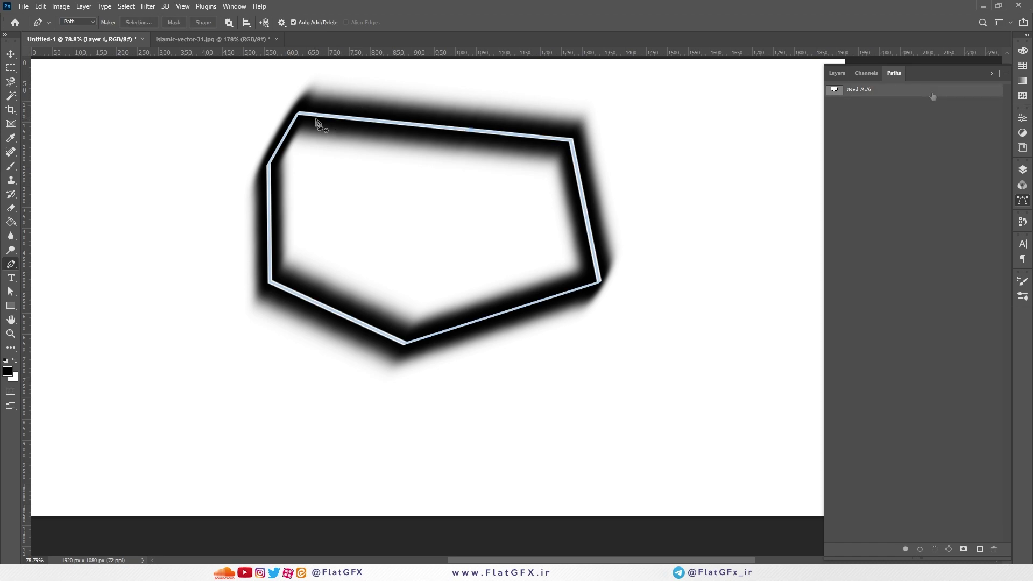
right_click(487, 130)
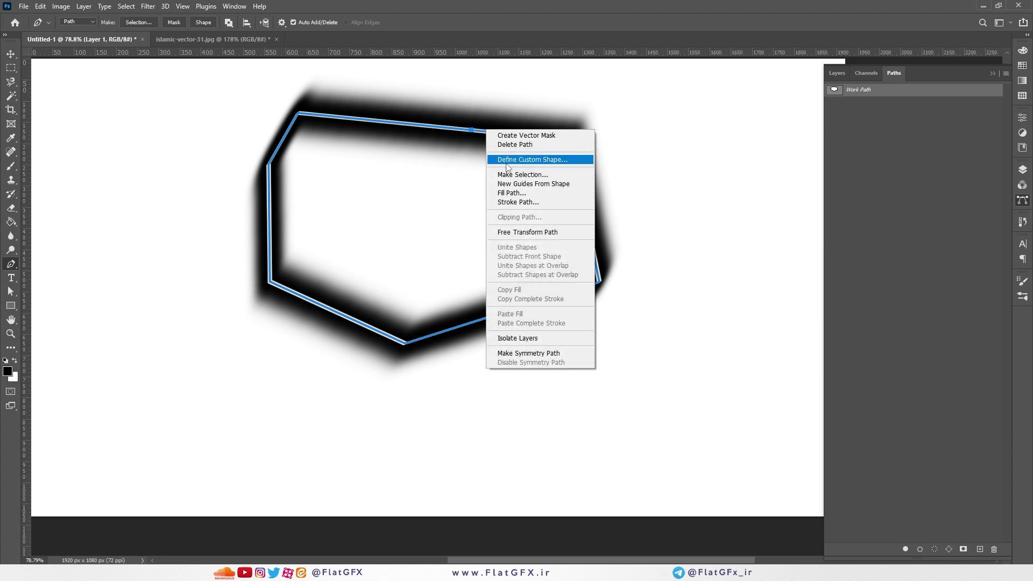
click(543, 235)
drag(599, 228, 660, 227)
- Warp the stretched path so its top edge bends down into a curve, and apply the transformation
right_click(617, 144)
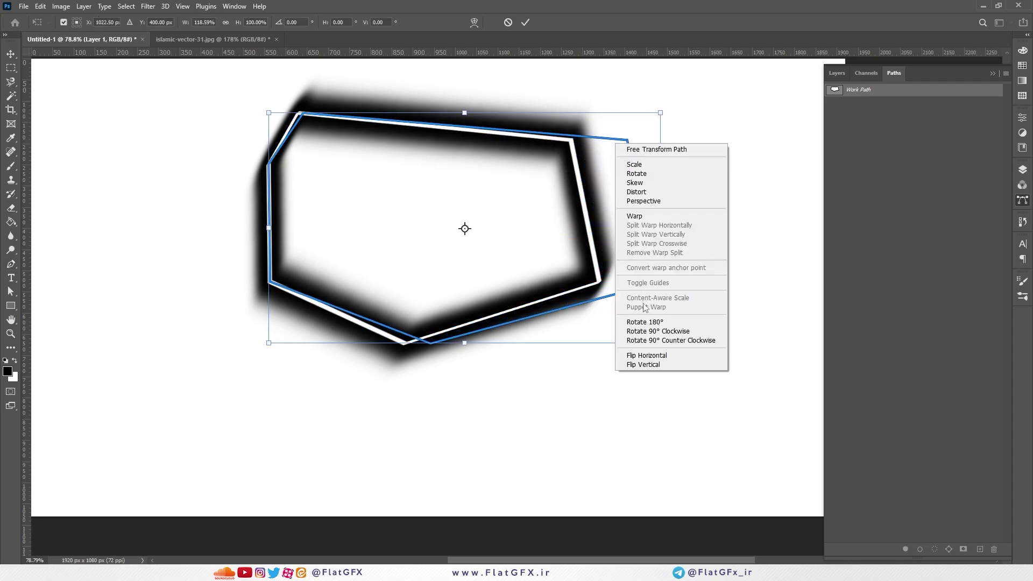
click(641, 218)
drag(504, 178, 479, 216)
click(524, 23)
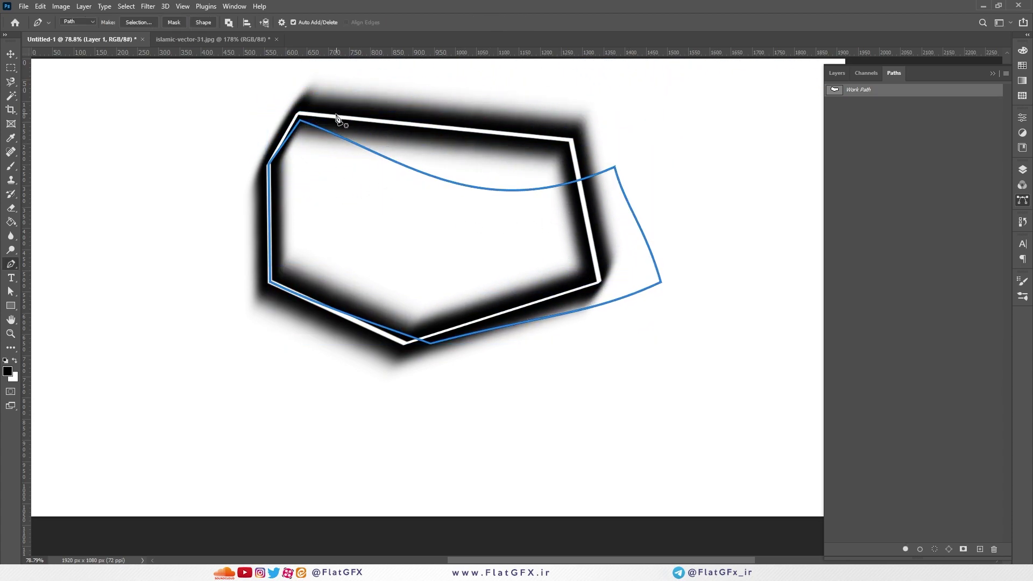
- Undo the Free Transform and warp applied to the polygon path
key(ctrl+z)
right_click(418, 128)
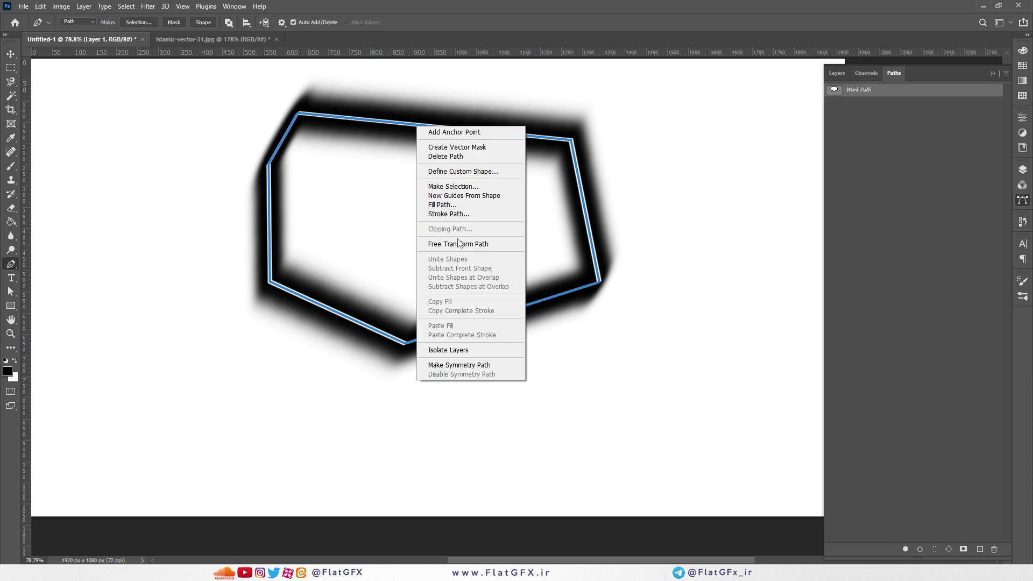
click(446, 112)
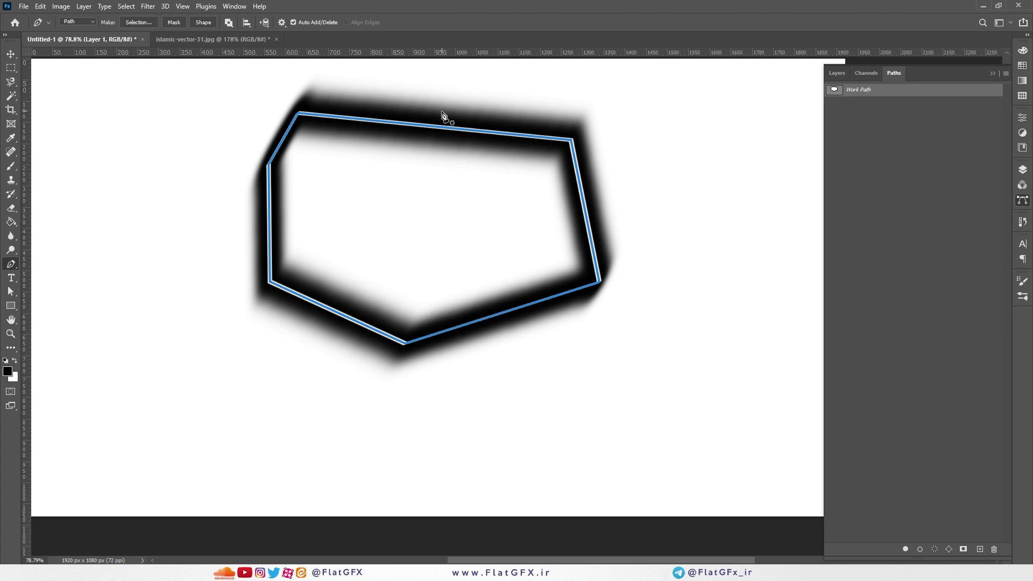
- Delete Layer 1 containing the polygon's strokes, keeping the work path
click(837, 73)
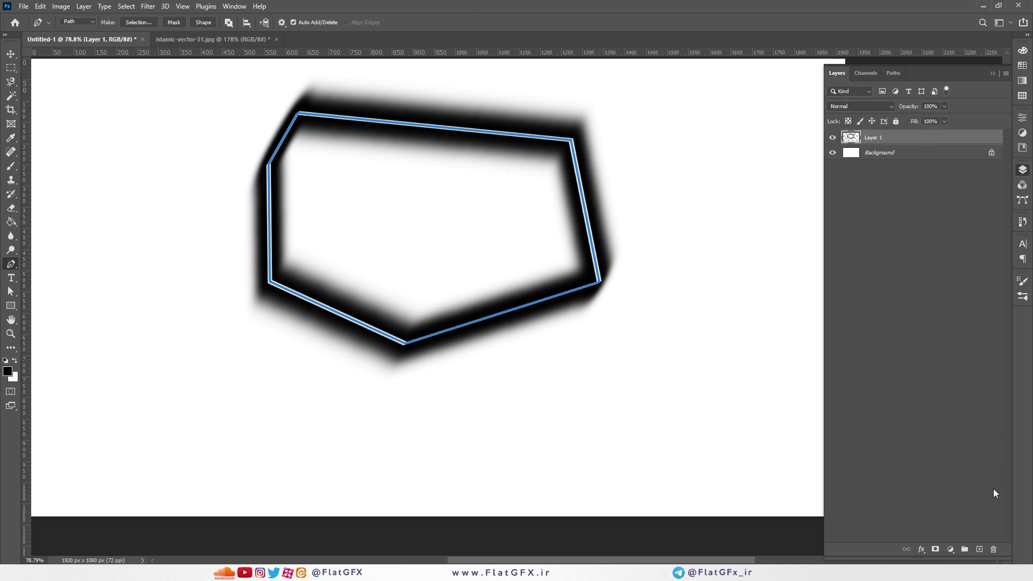
click(993, 549)
click(473, 215)
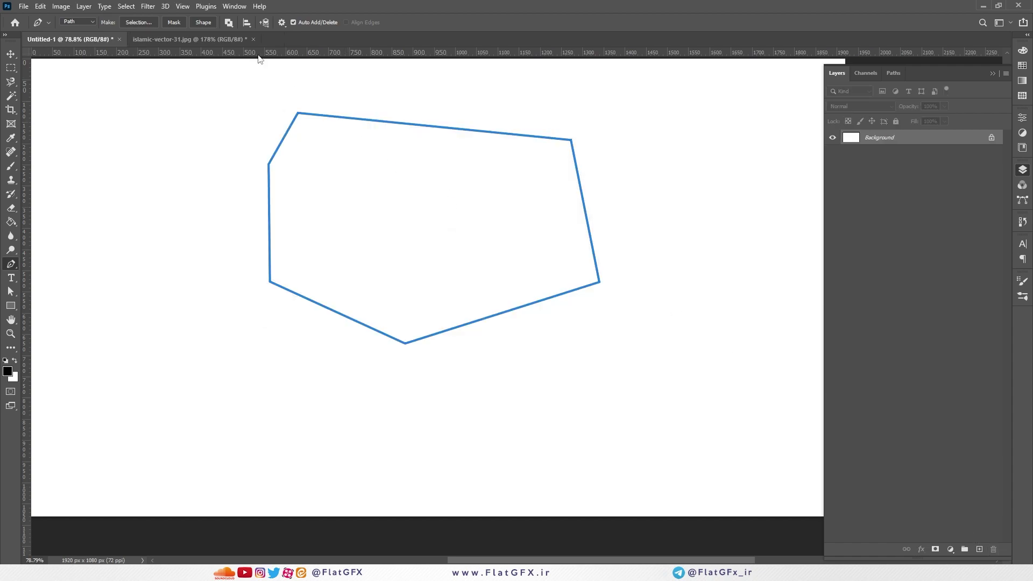
- Set the path display thickness to 1 px in the Pen tool's path options
click(282, 23)
click(321, 49)
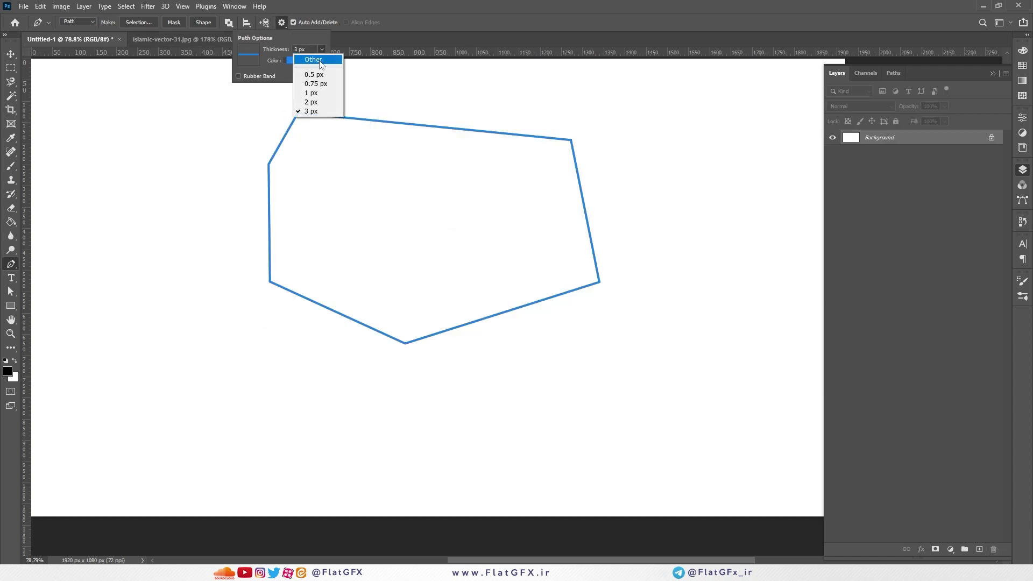
click(310, 93)
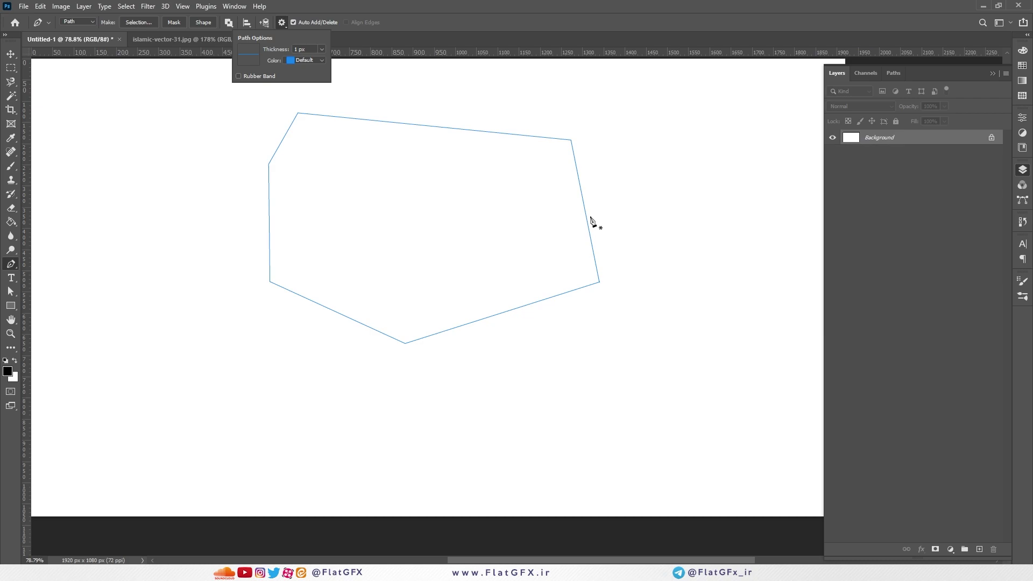
click(454, 4)
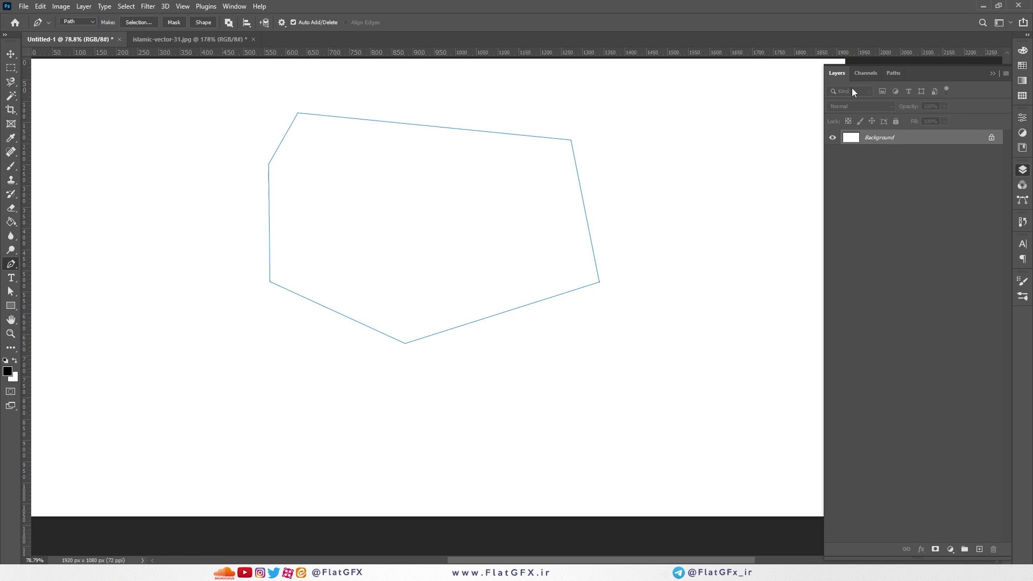
- Delete the polygon work path and return to the layer list
click(892, 76)
click(993, 550)
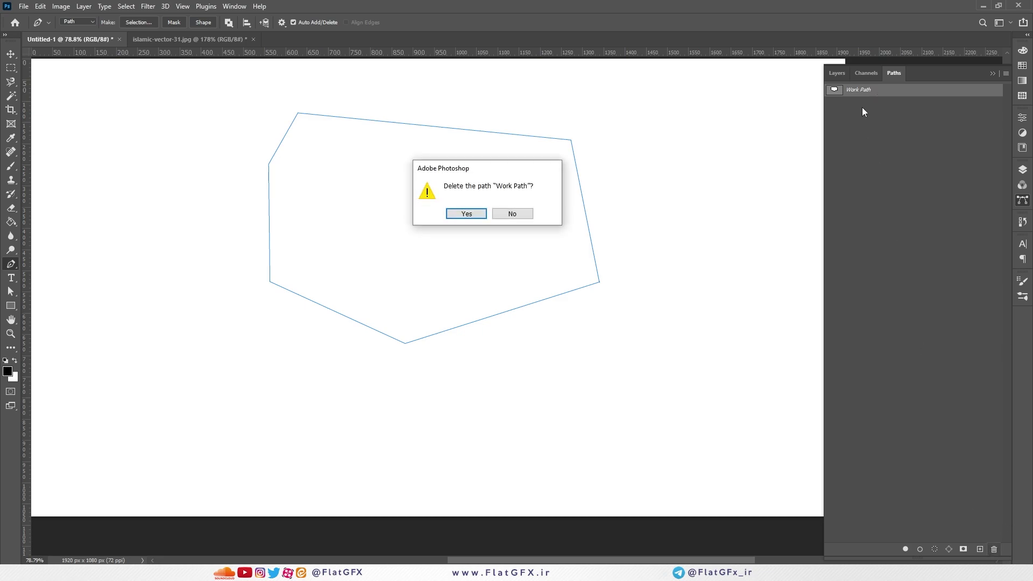
click(466, 215)
click(836, 73)
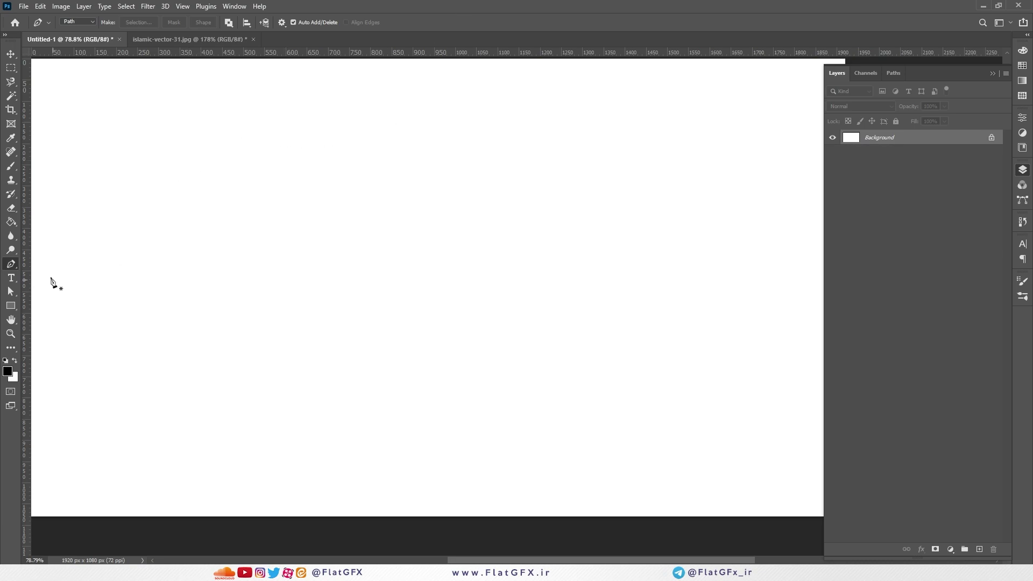
- Switch to the Custom Shape tool and open its list of shape presets
right_click(14, 267)
click(48, 262)
click(11, 305)
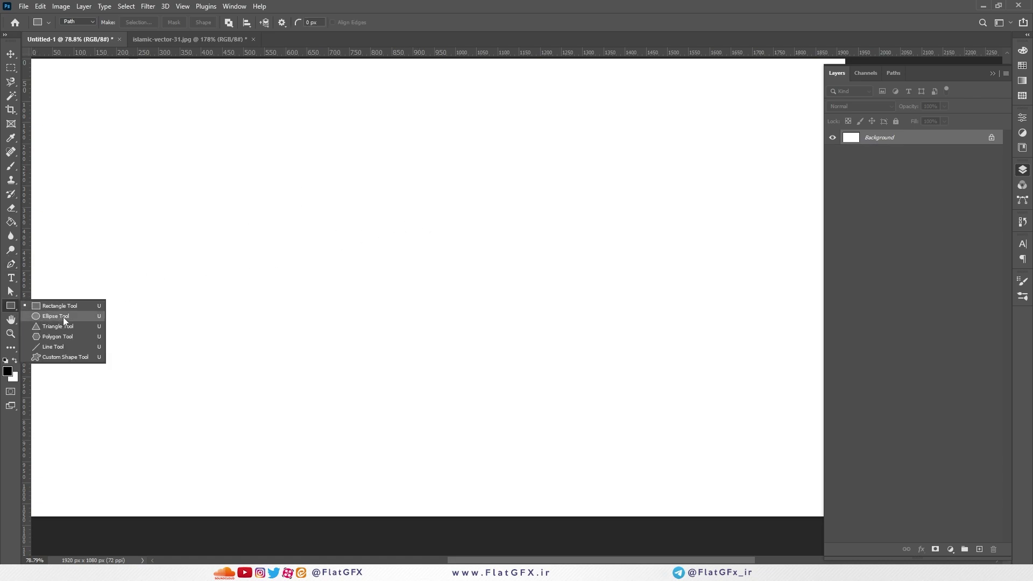
key(shift+u)
click(330, 24)
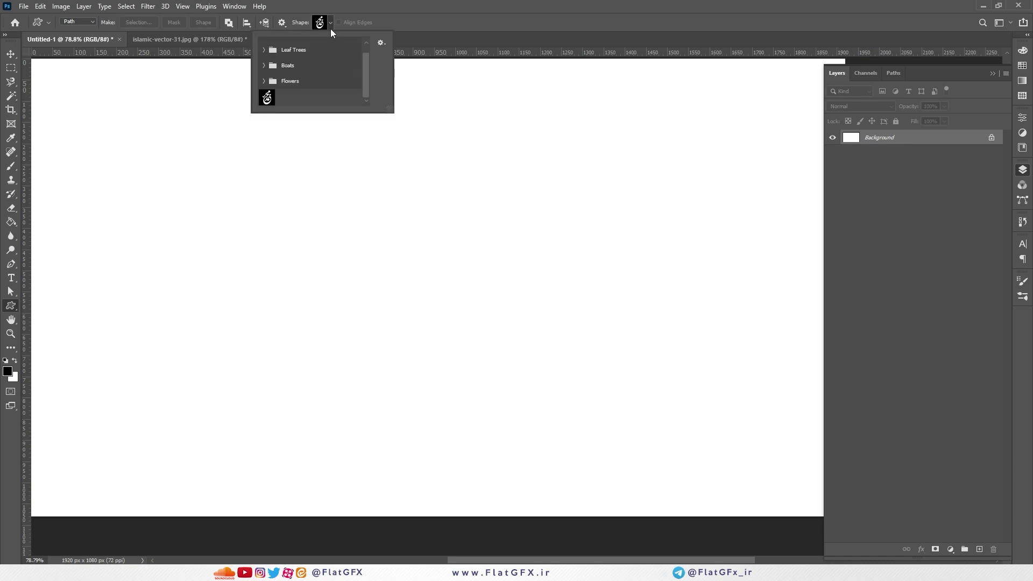
- Export the calligraphy custom shape from the shape presets as Untitled Custom Shapes.csh
right_click(267, 97)
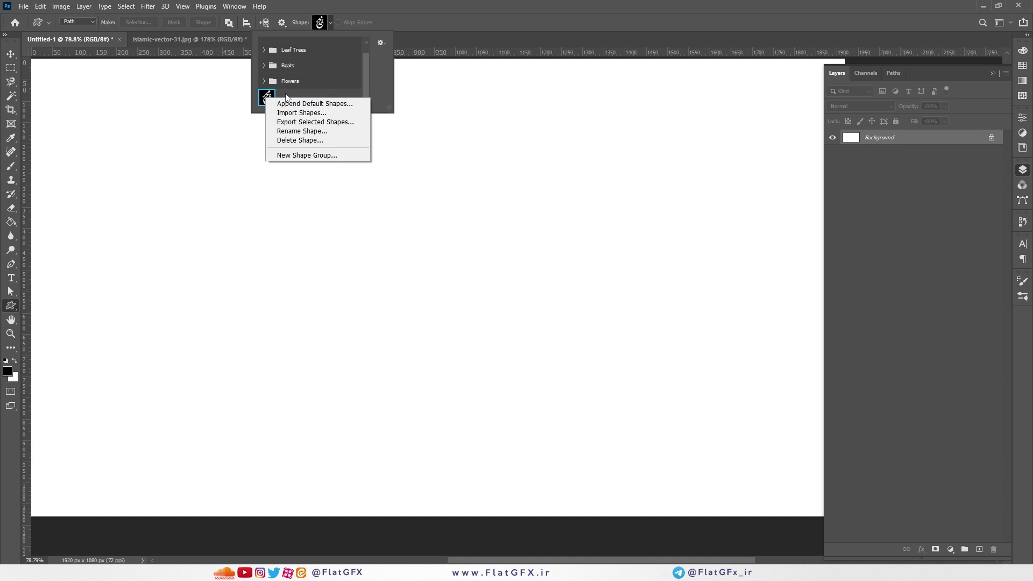
click(282, 98)
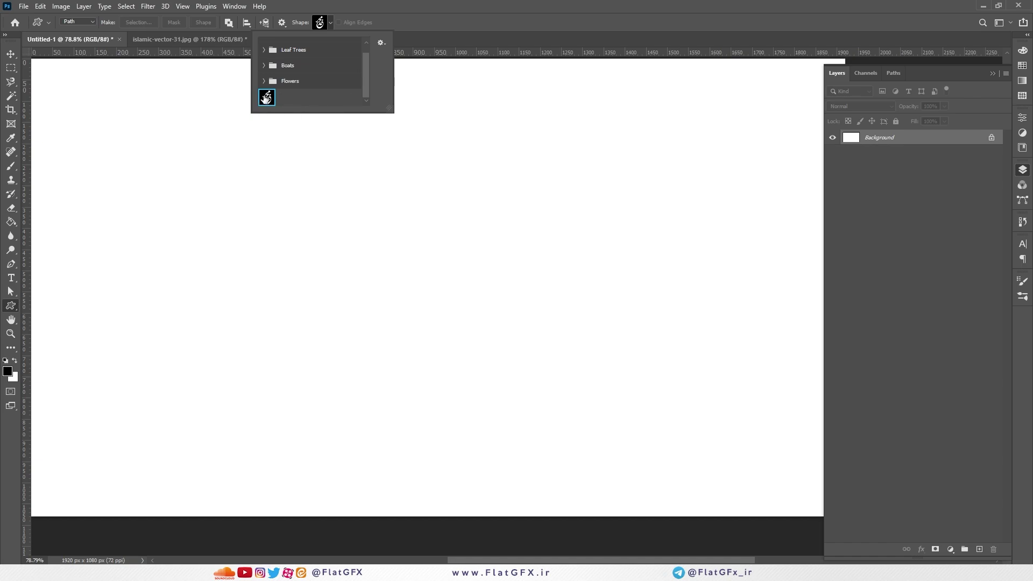
right_click(265, 97)
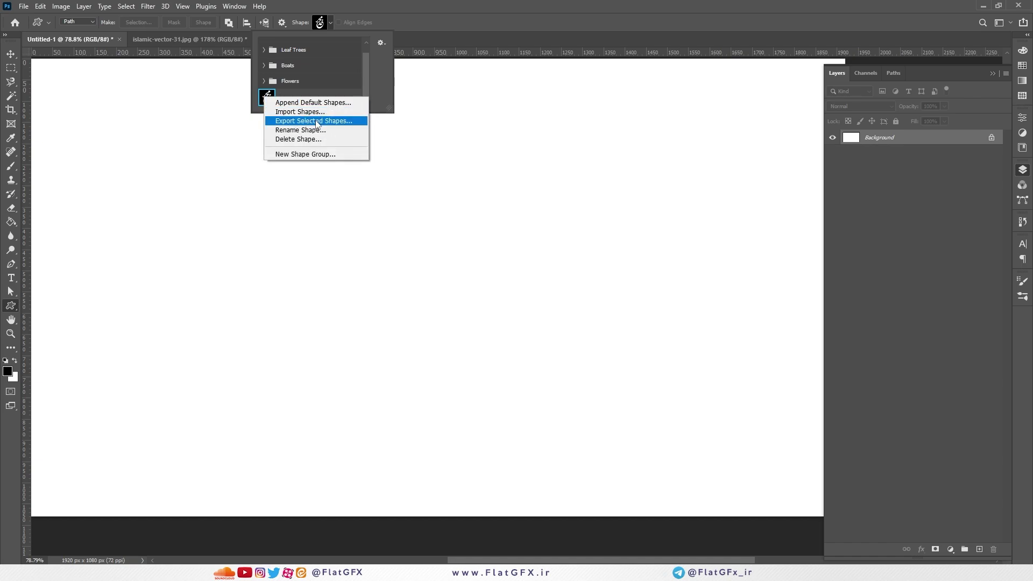
click(317, 123)
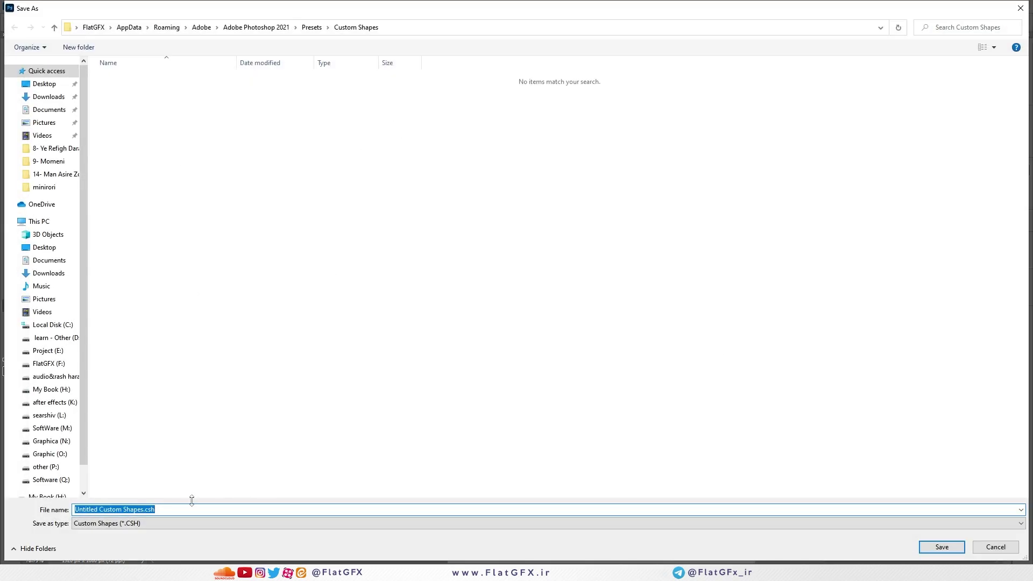
click(158, 510)
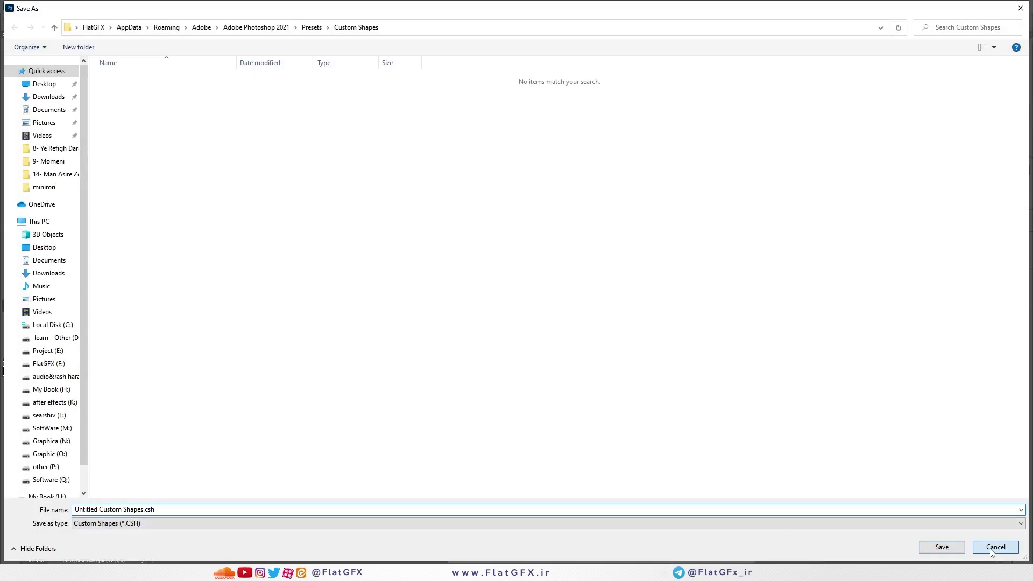
click(943, 547)
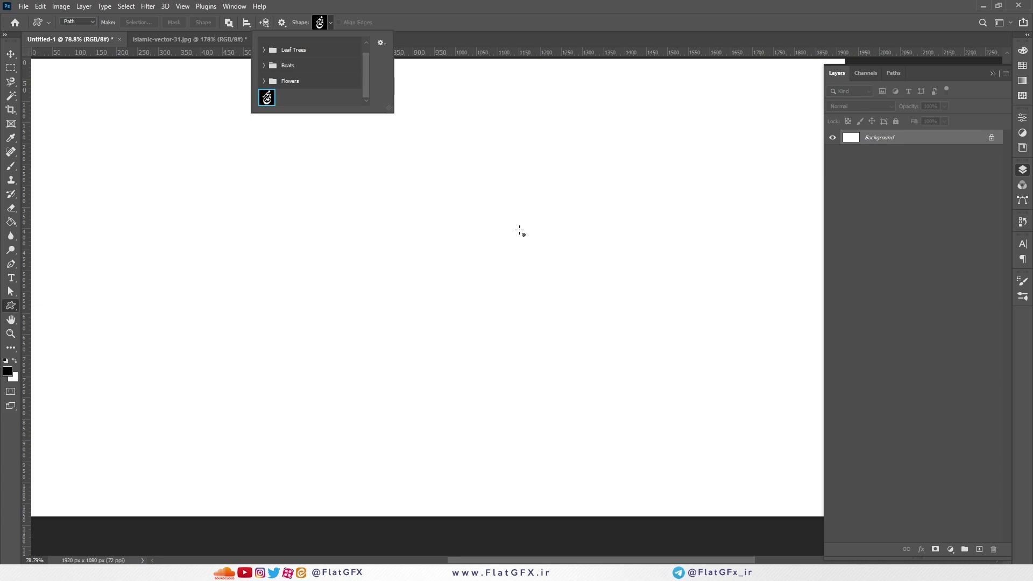
- Draw a curved, bean-like path with the Pen tool on the blank canvas, about 510 px wide and 490 px tall
key(p)
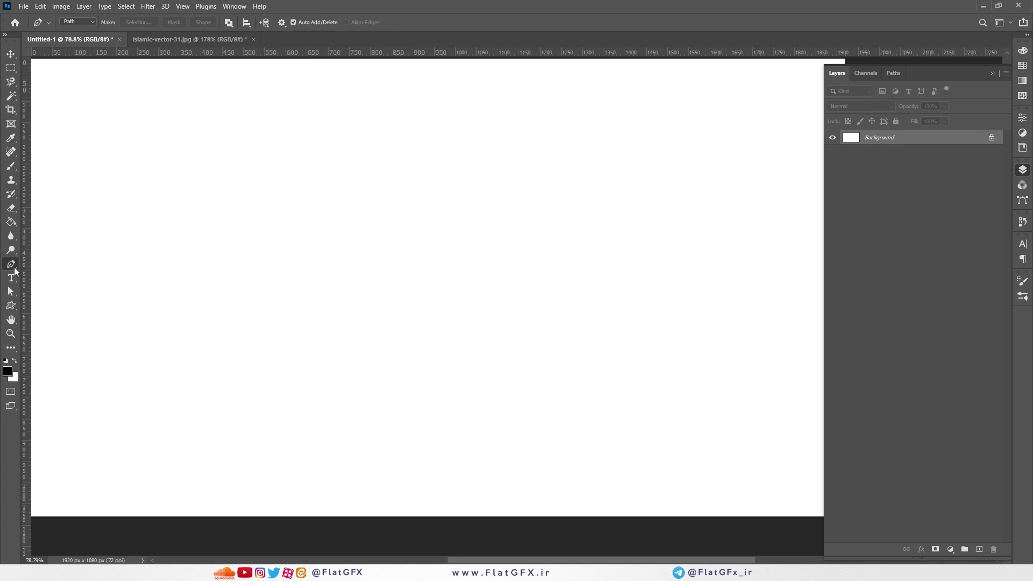
drag(351, 134, 353, 161)
drag(356, 211, 380, 240)
drag(461, 229, 473, 326)
drag(412, 332, 346, 343)
drag(299, 306, 269, 276)
drag(275, 184, 331, 133)
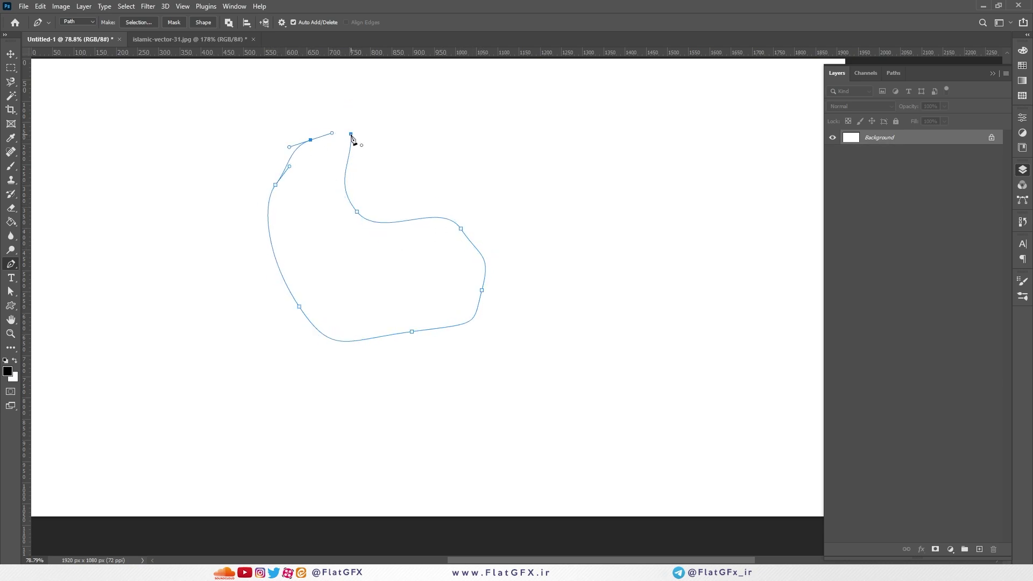